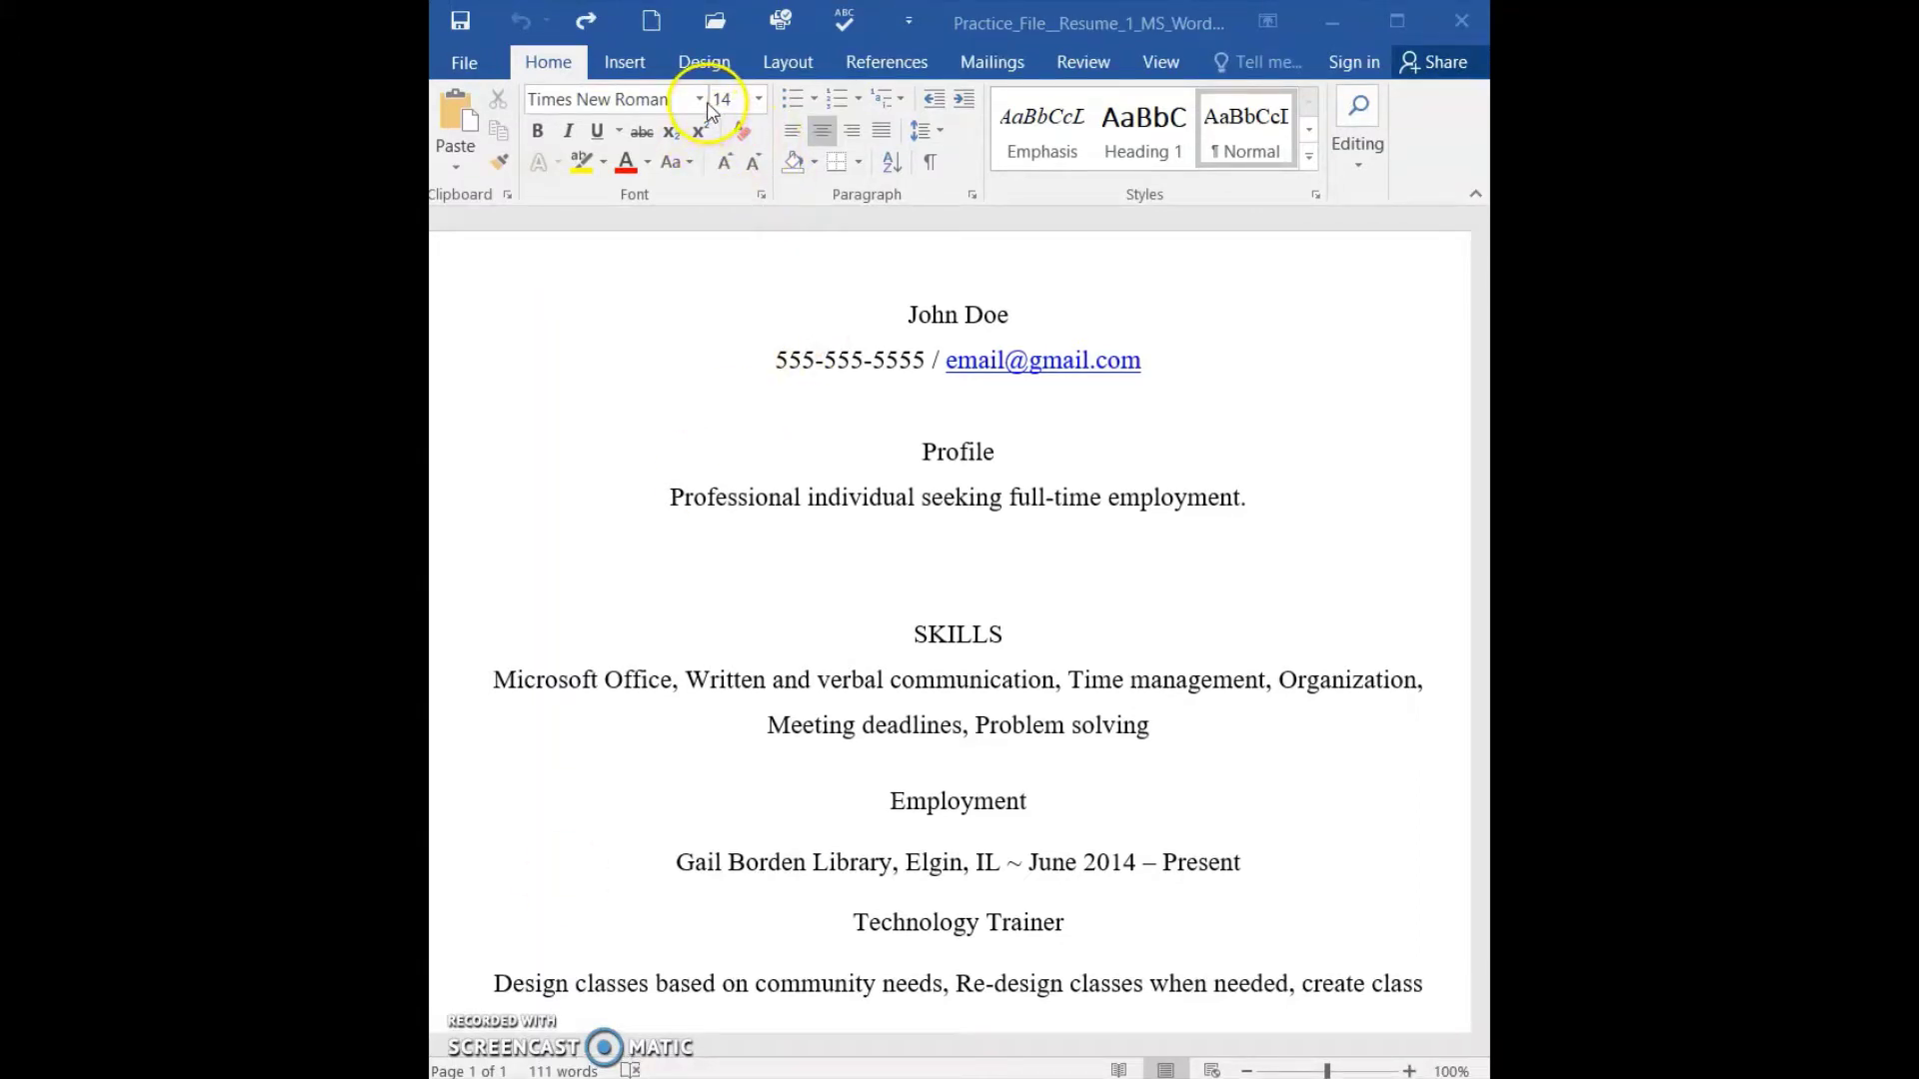
left_click(698, 101)
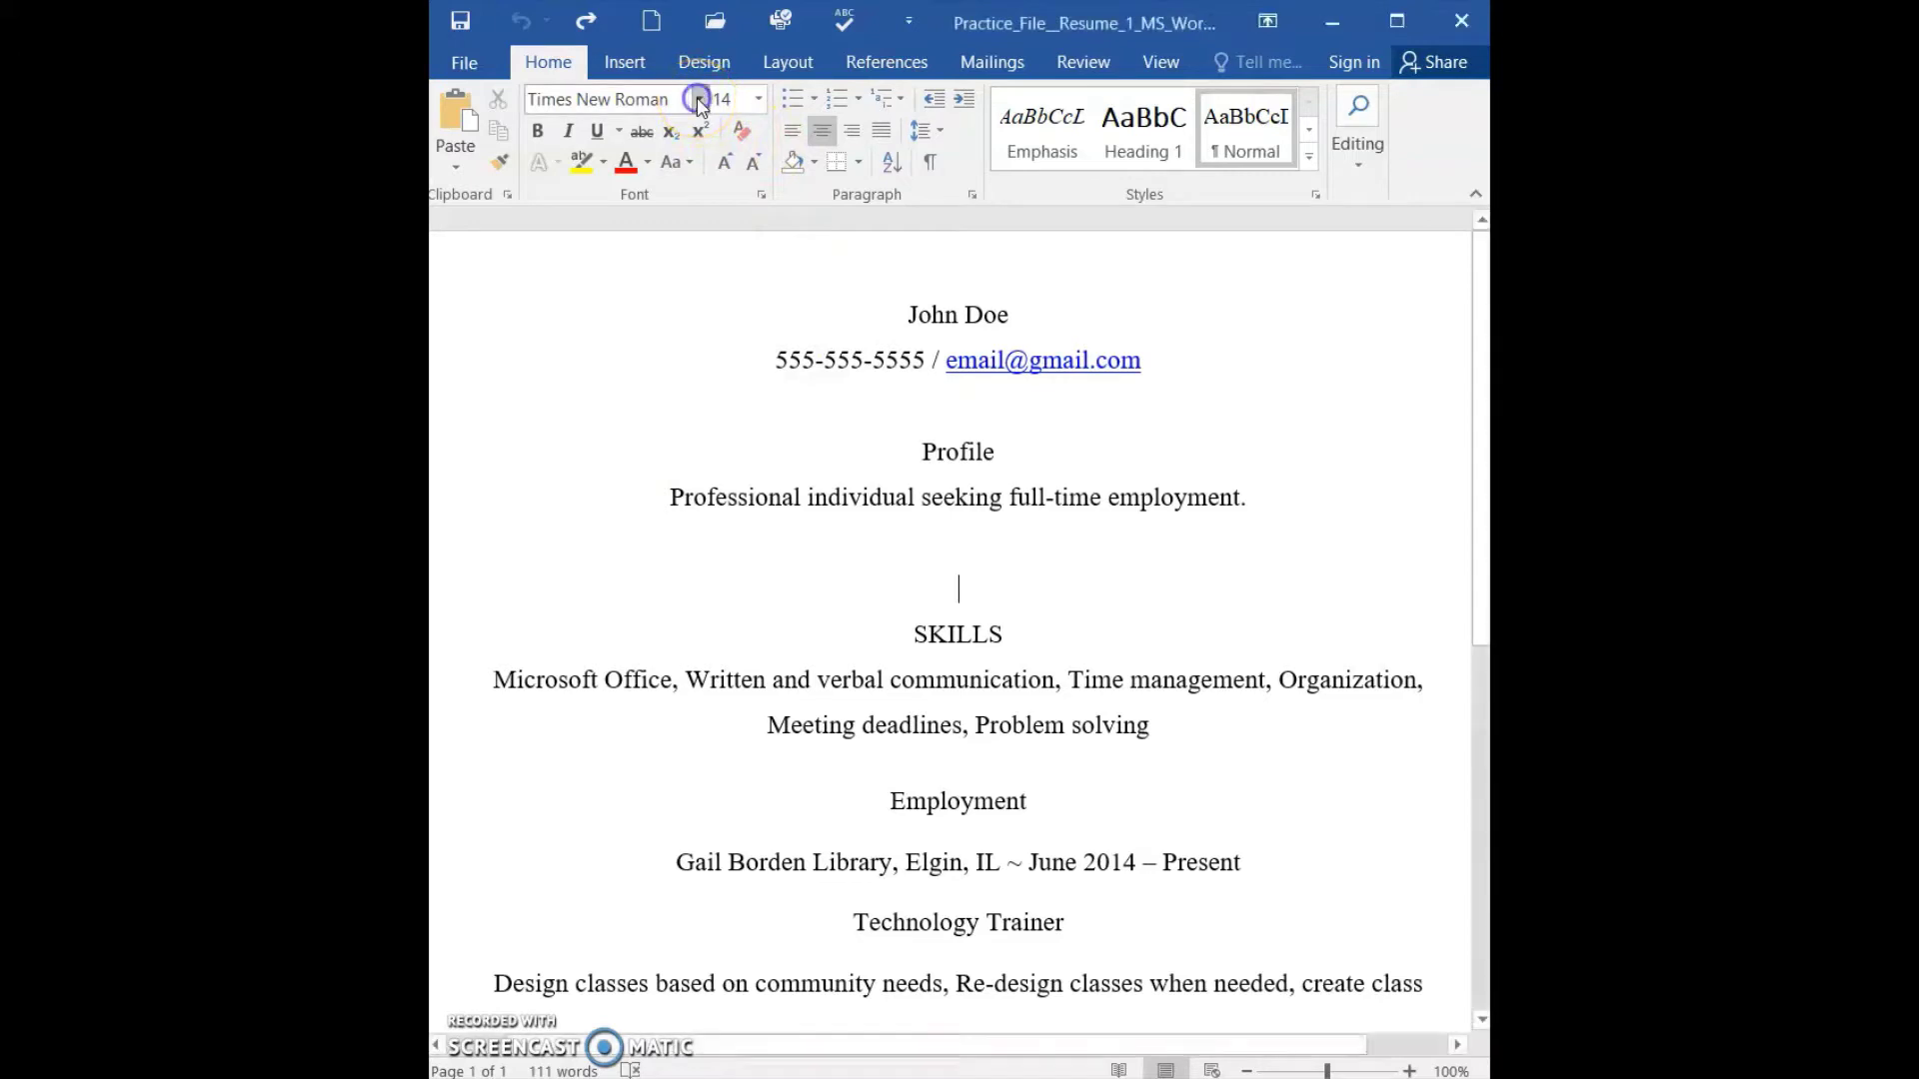
left_click(698, 100)
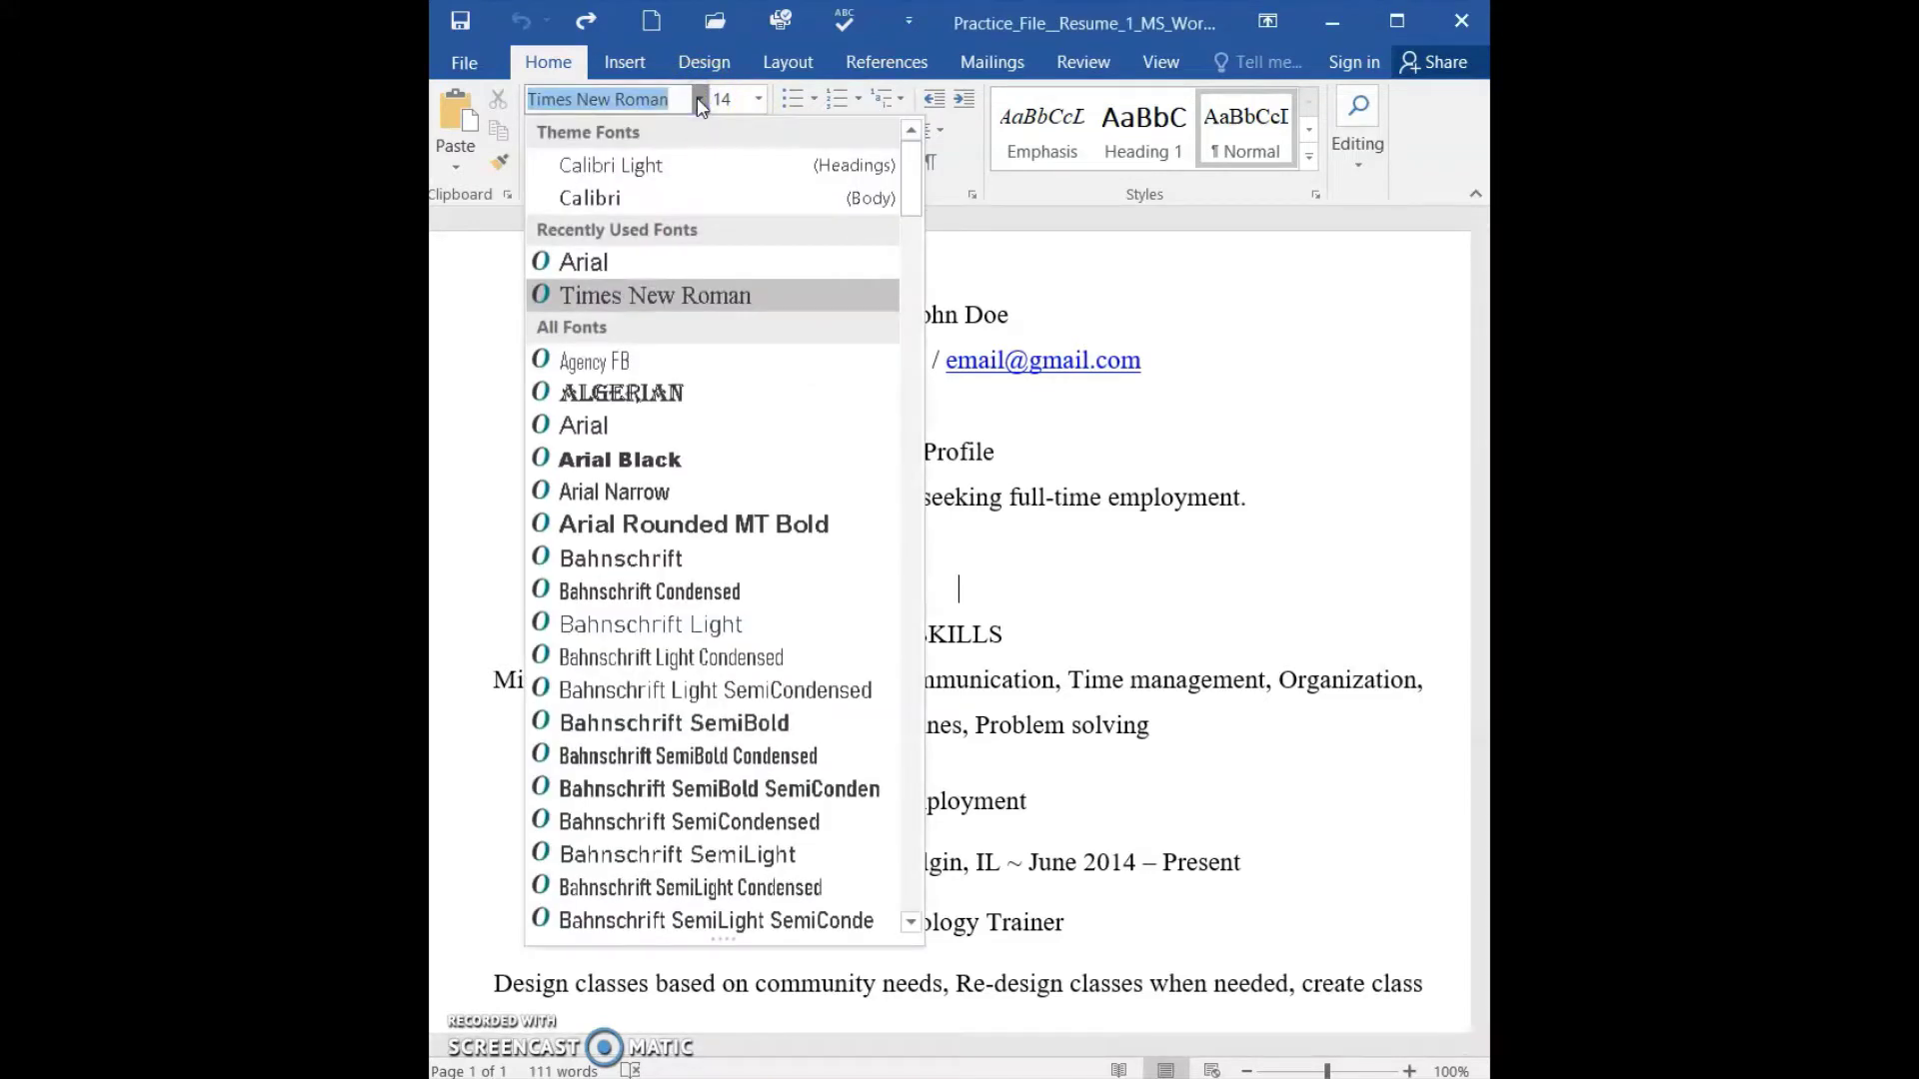
left_click(698, 98)
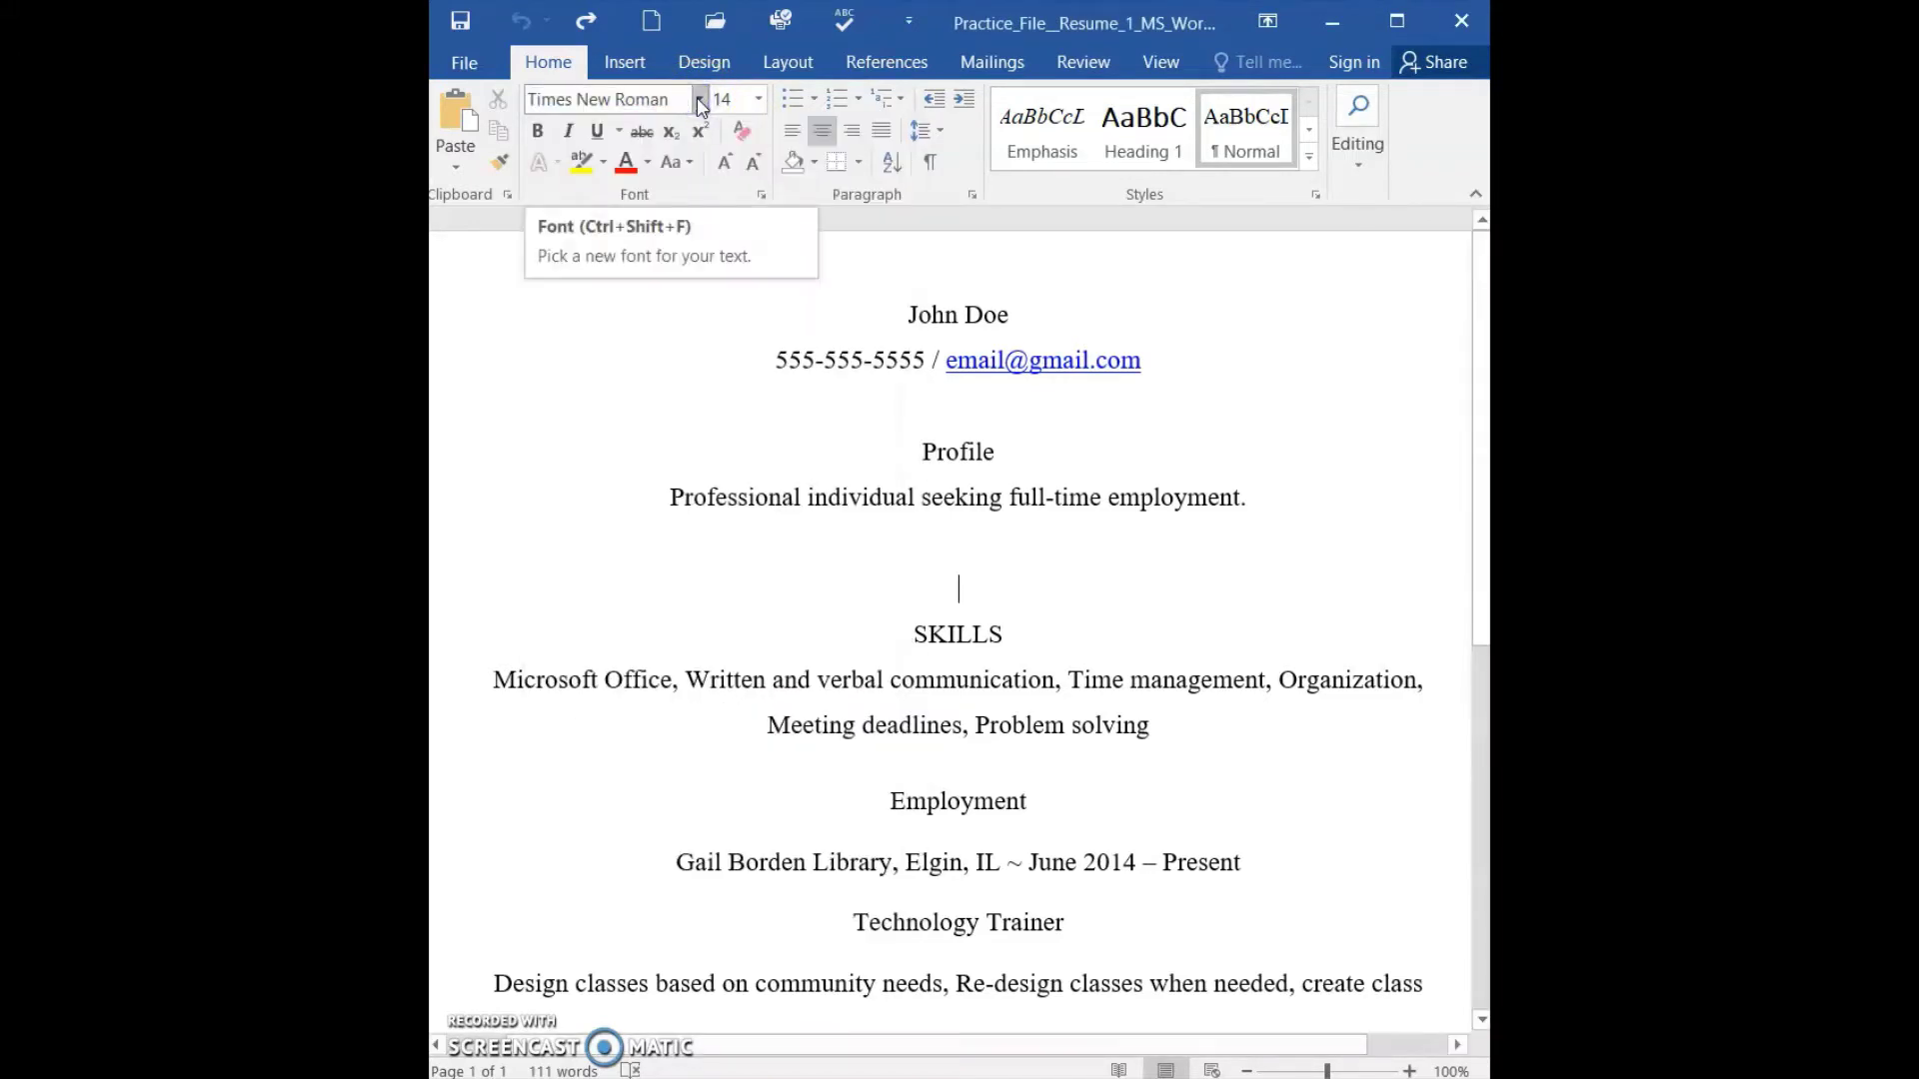
Change the font of the Profile heading and the sentence below it to Arial.
left_click_drag(924, 462, 1002, 463)
left_click_drag(1265, 474, 1277, 502)
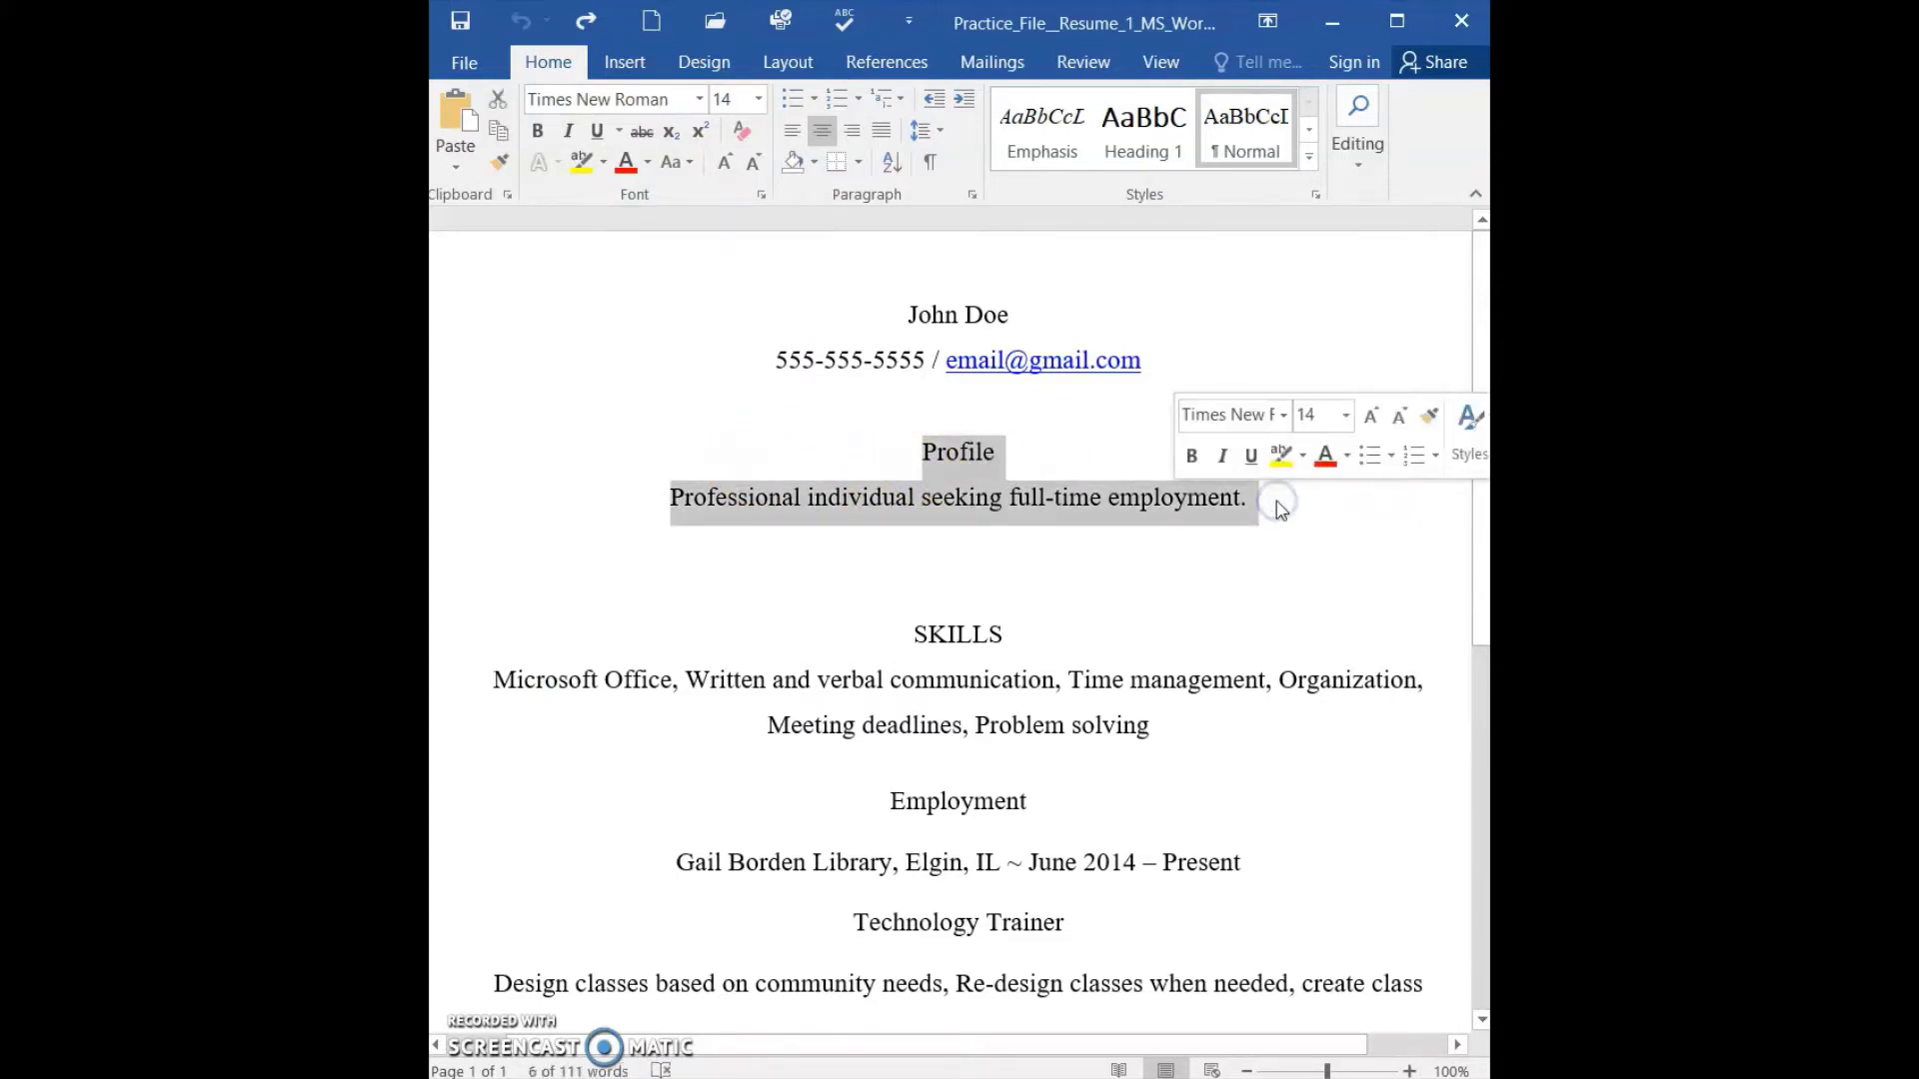
left_click(701, 100)
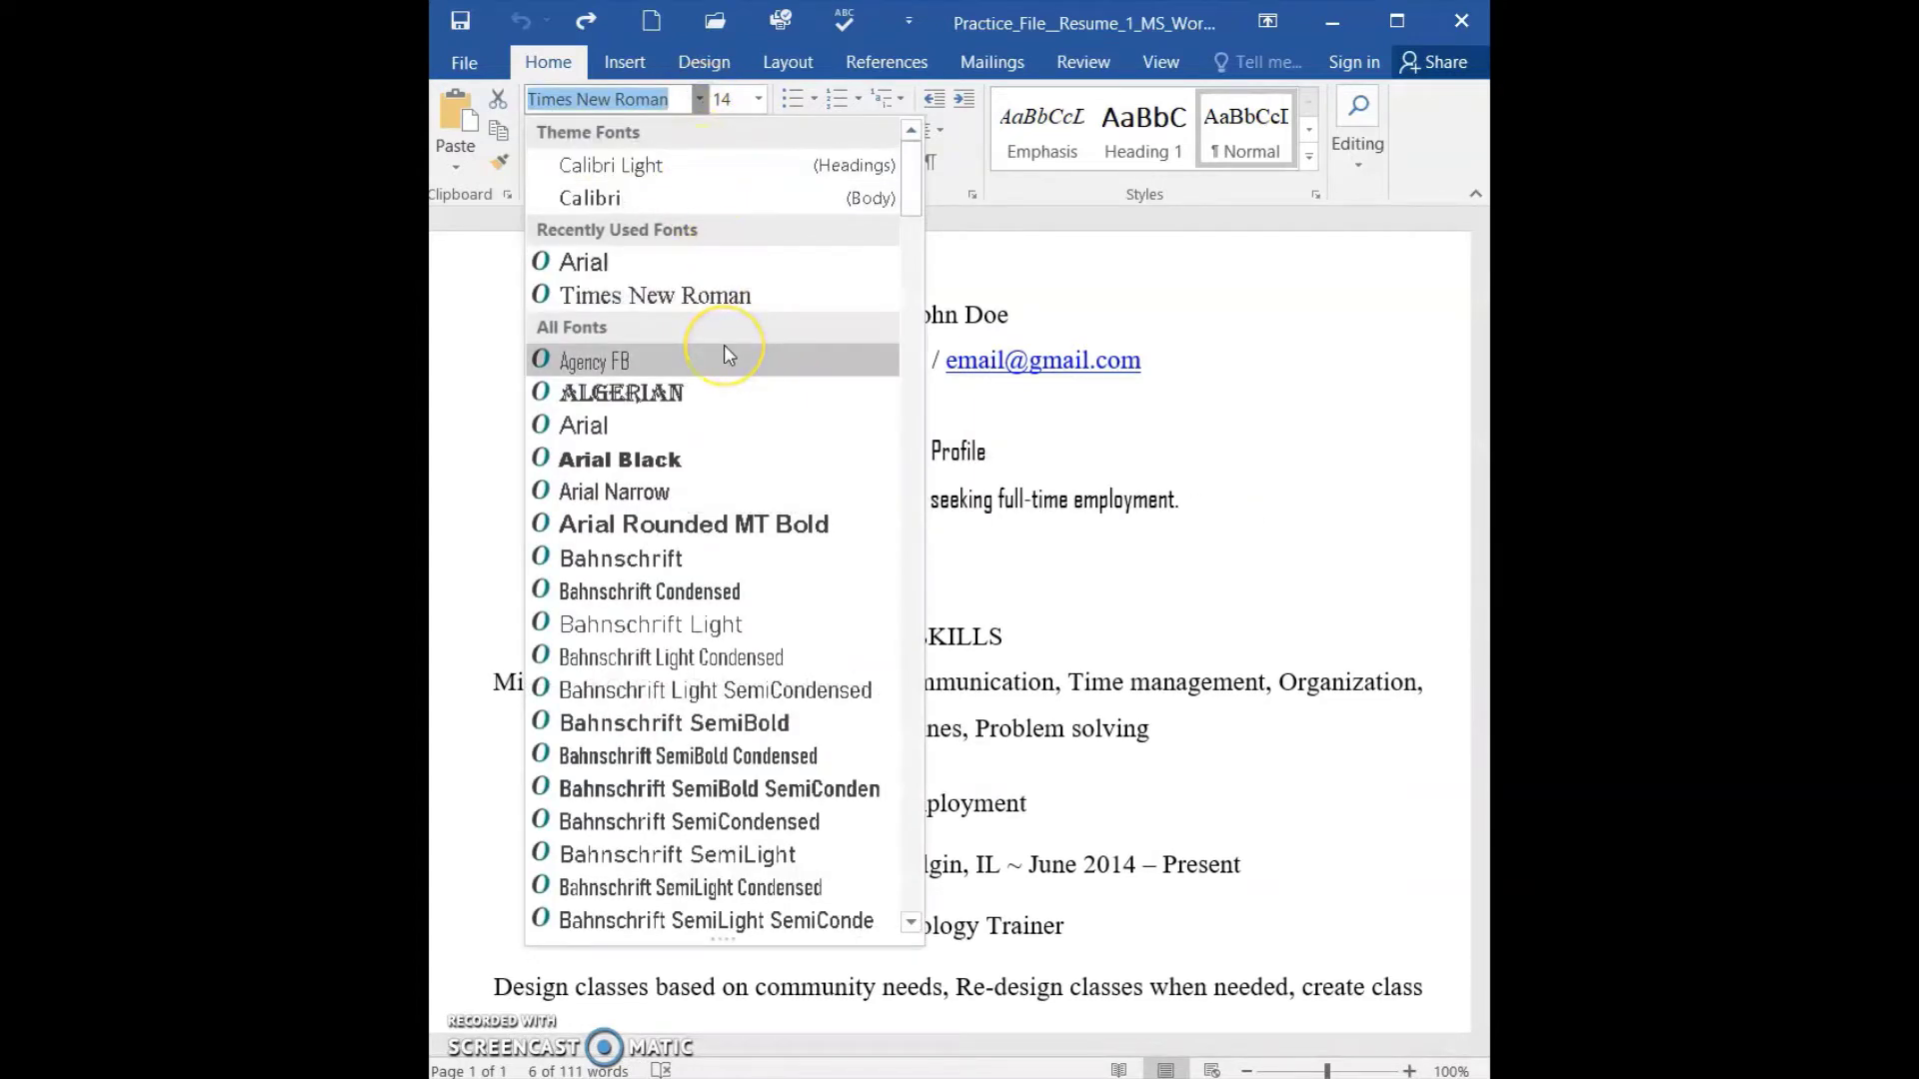
scroll(724, 344, "down", 20)
scroll(724, 351, "up", 15)
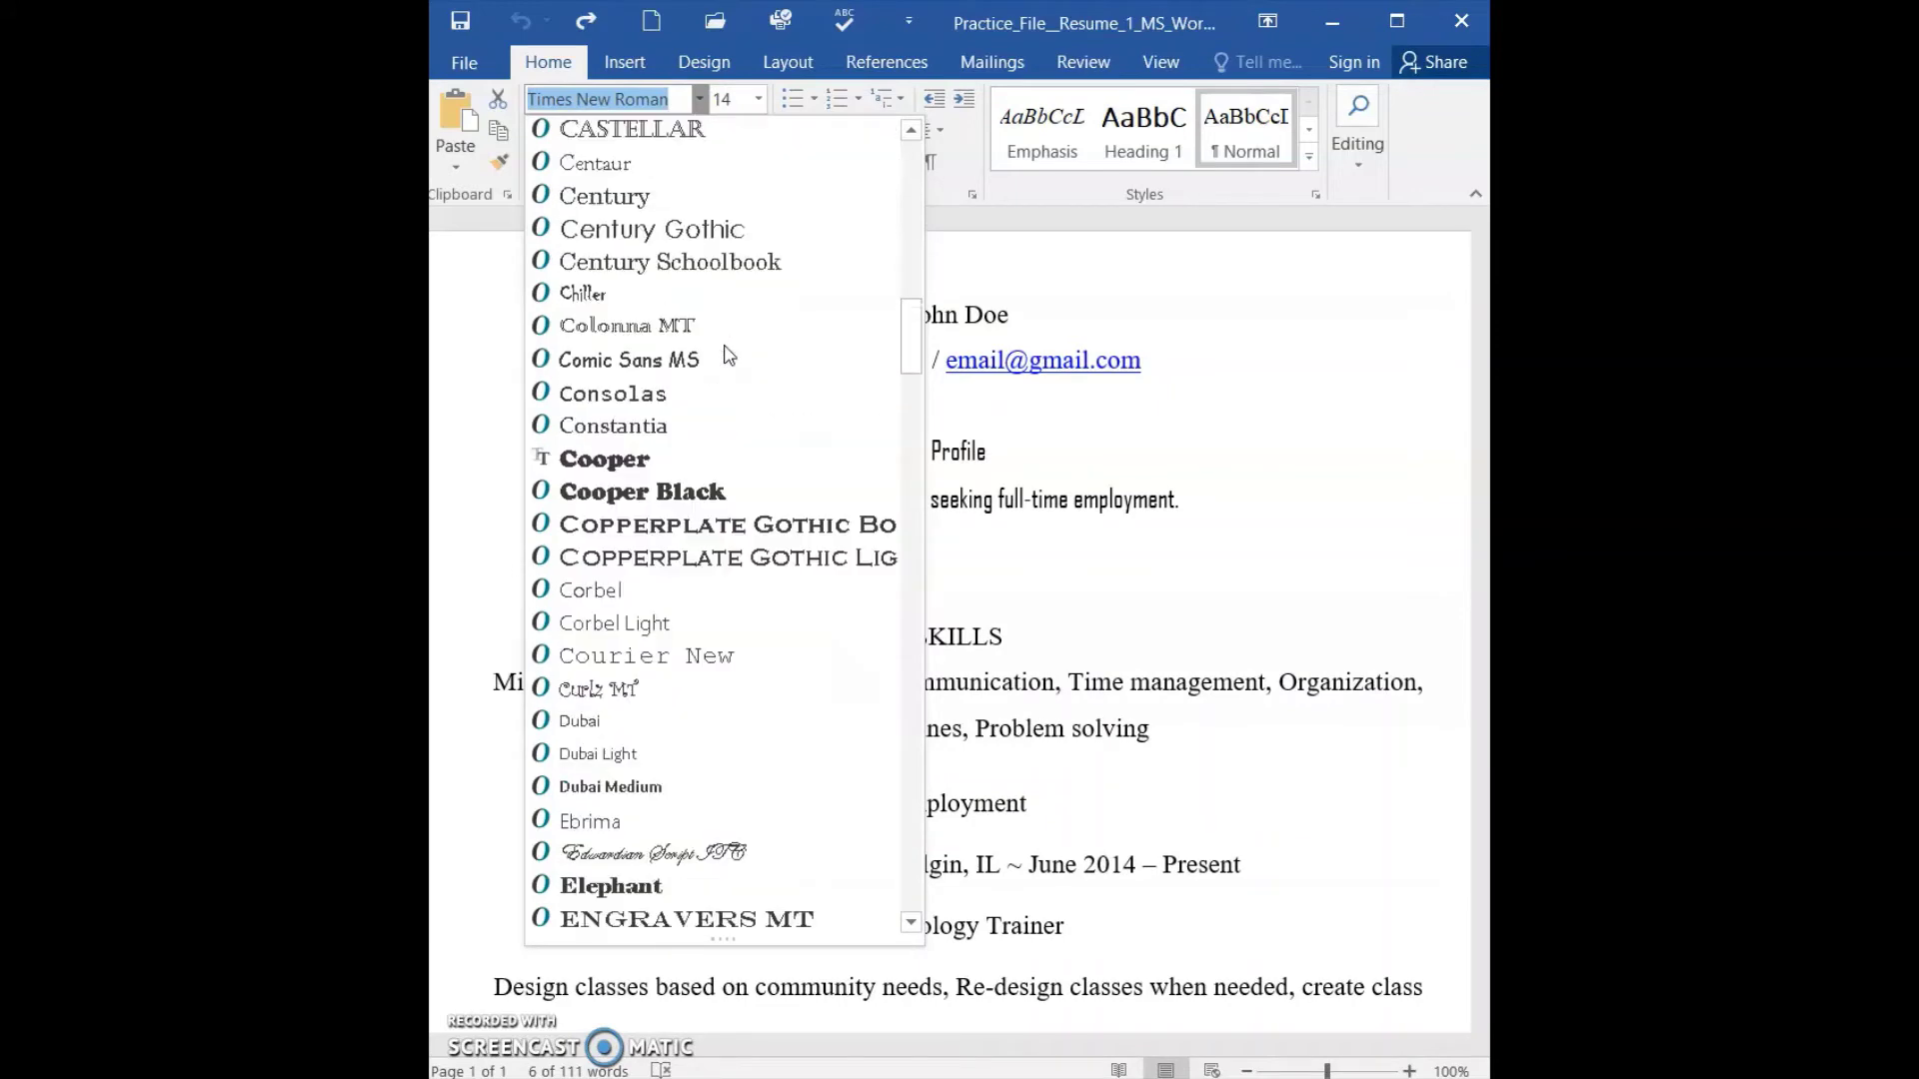
scroll(726, 354, "up", 7)
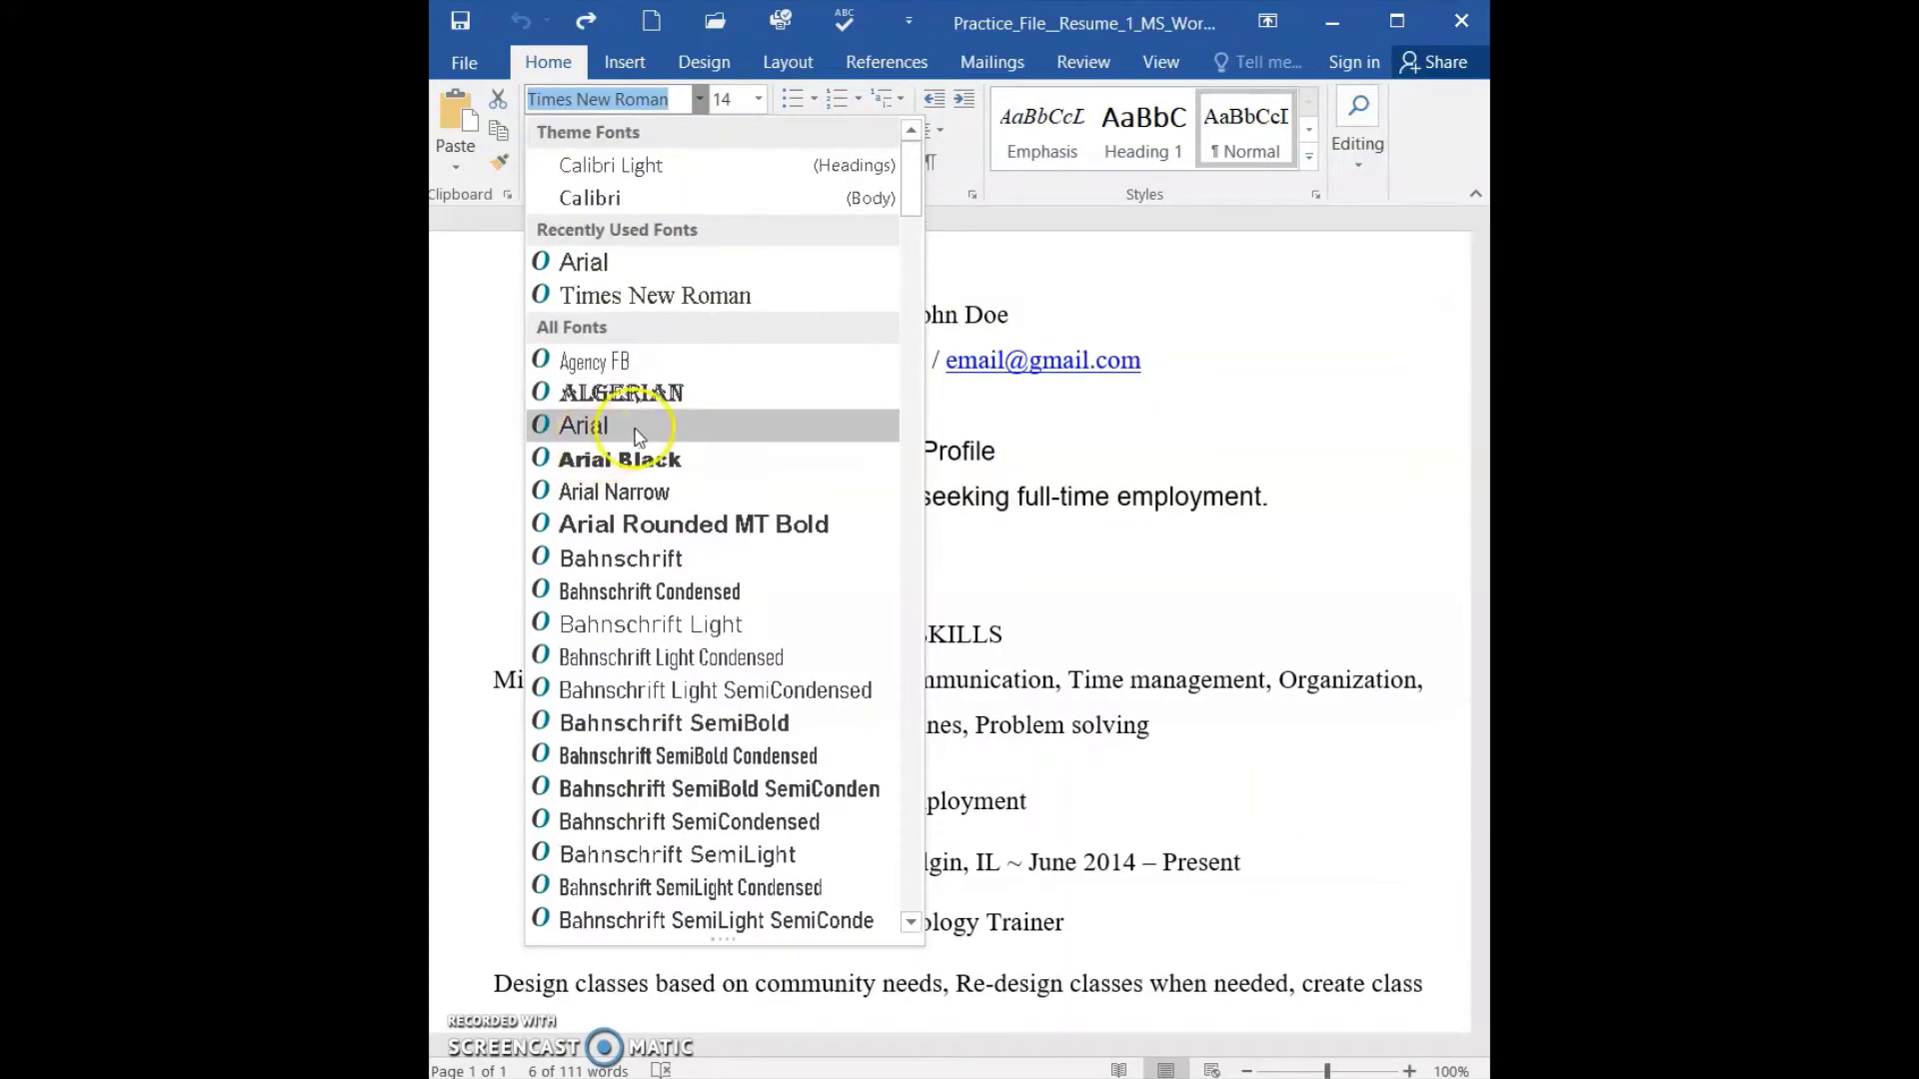
left_click(637, 428)
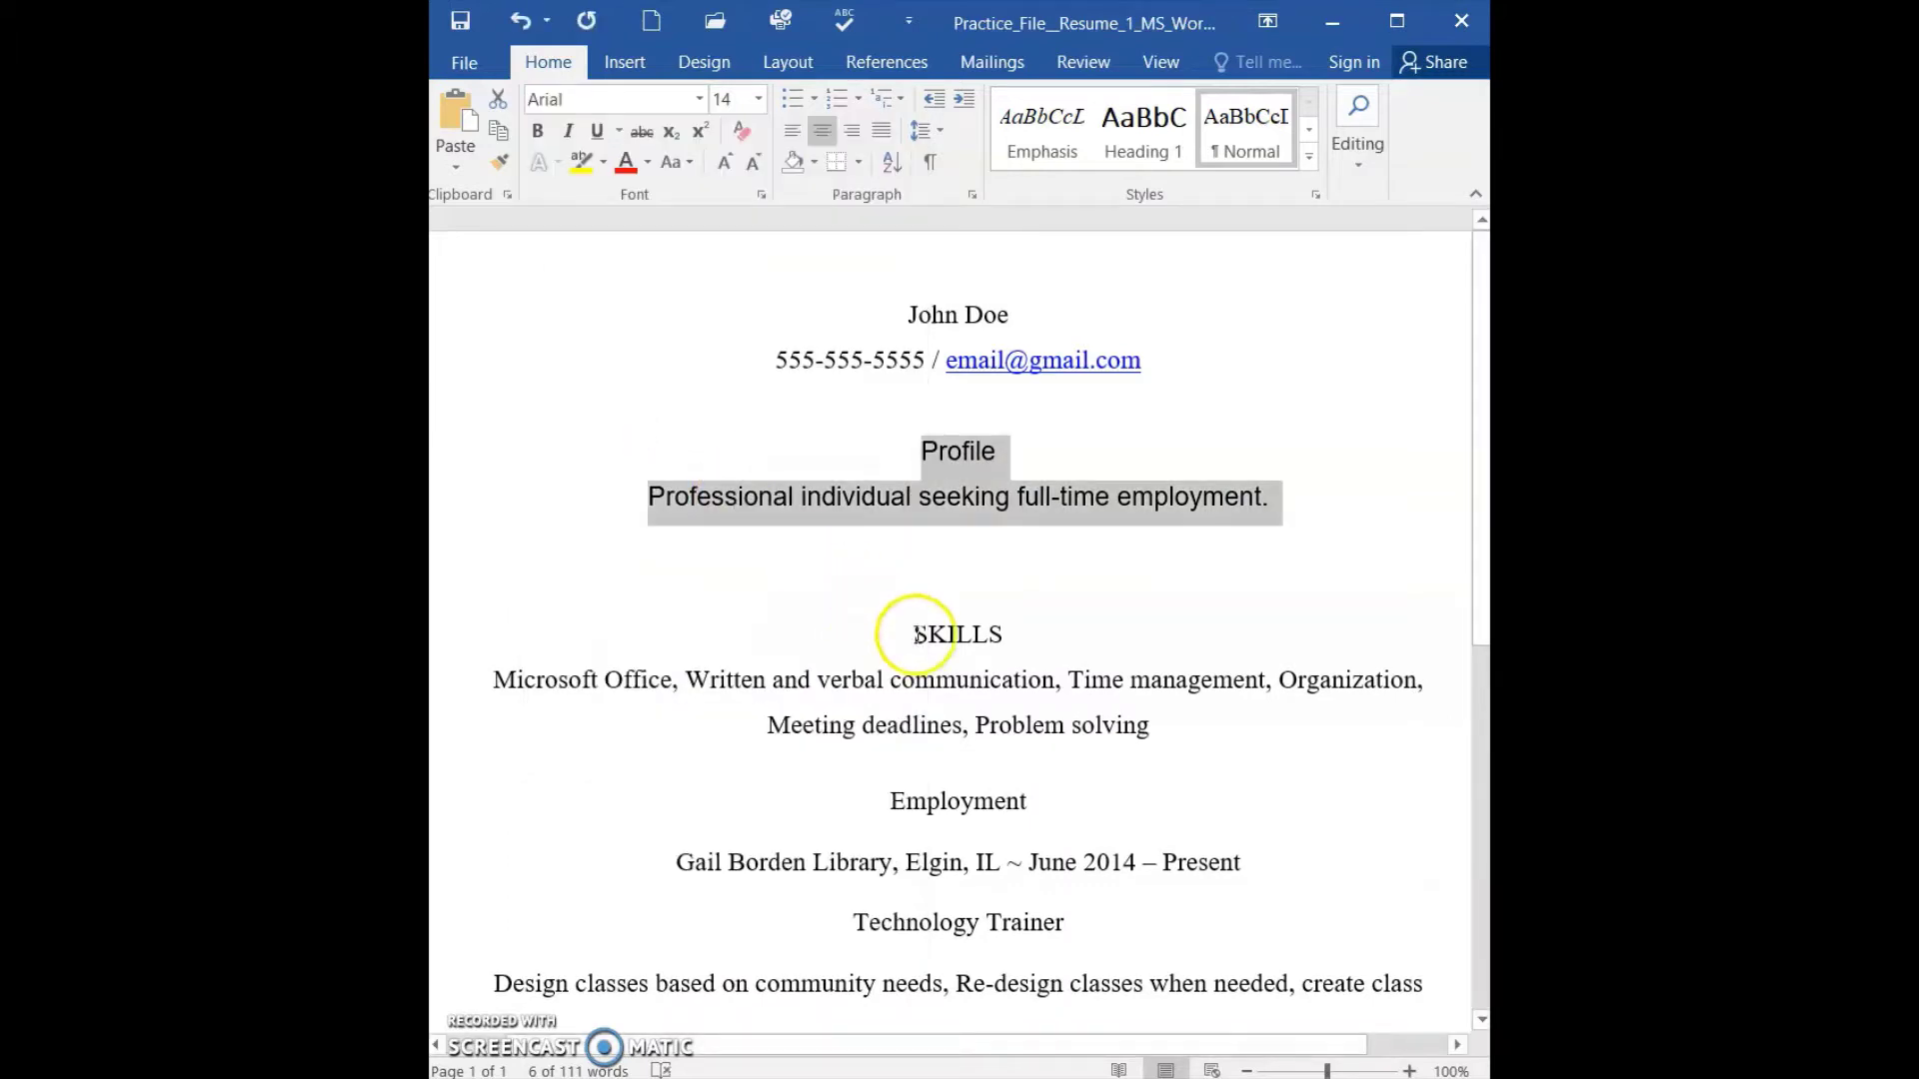
left_click(950, 648)
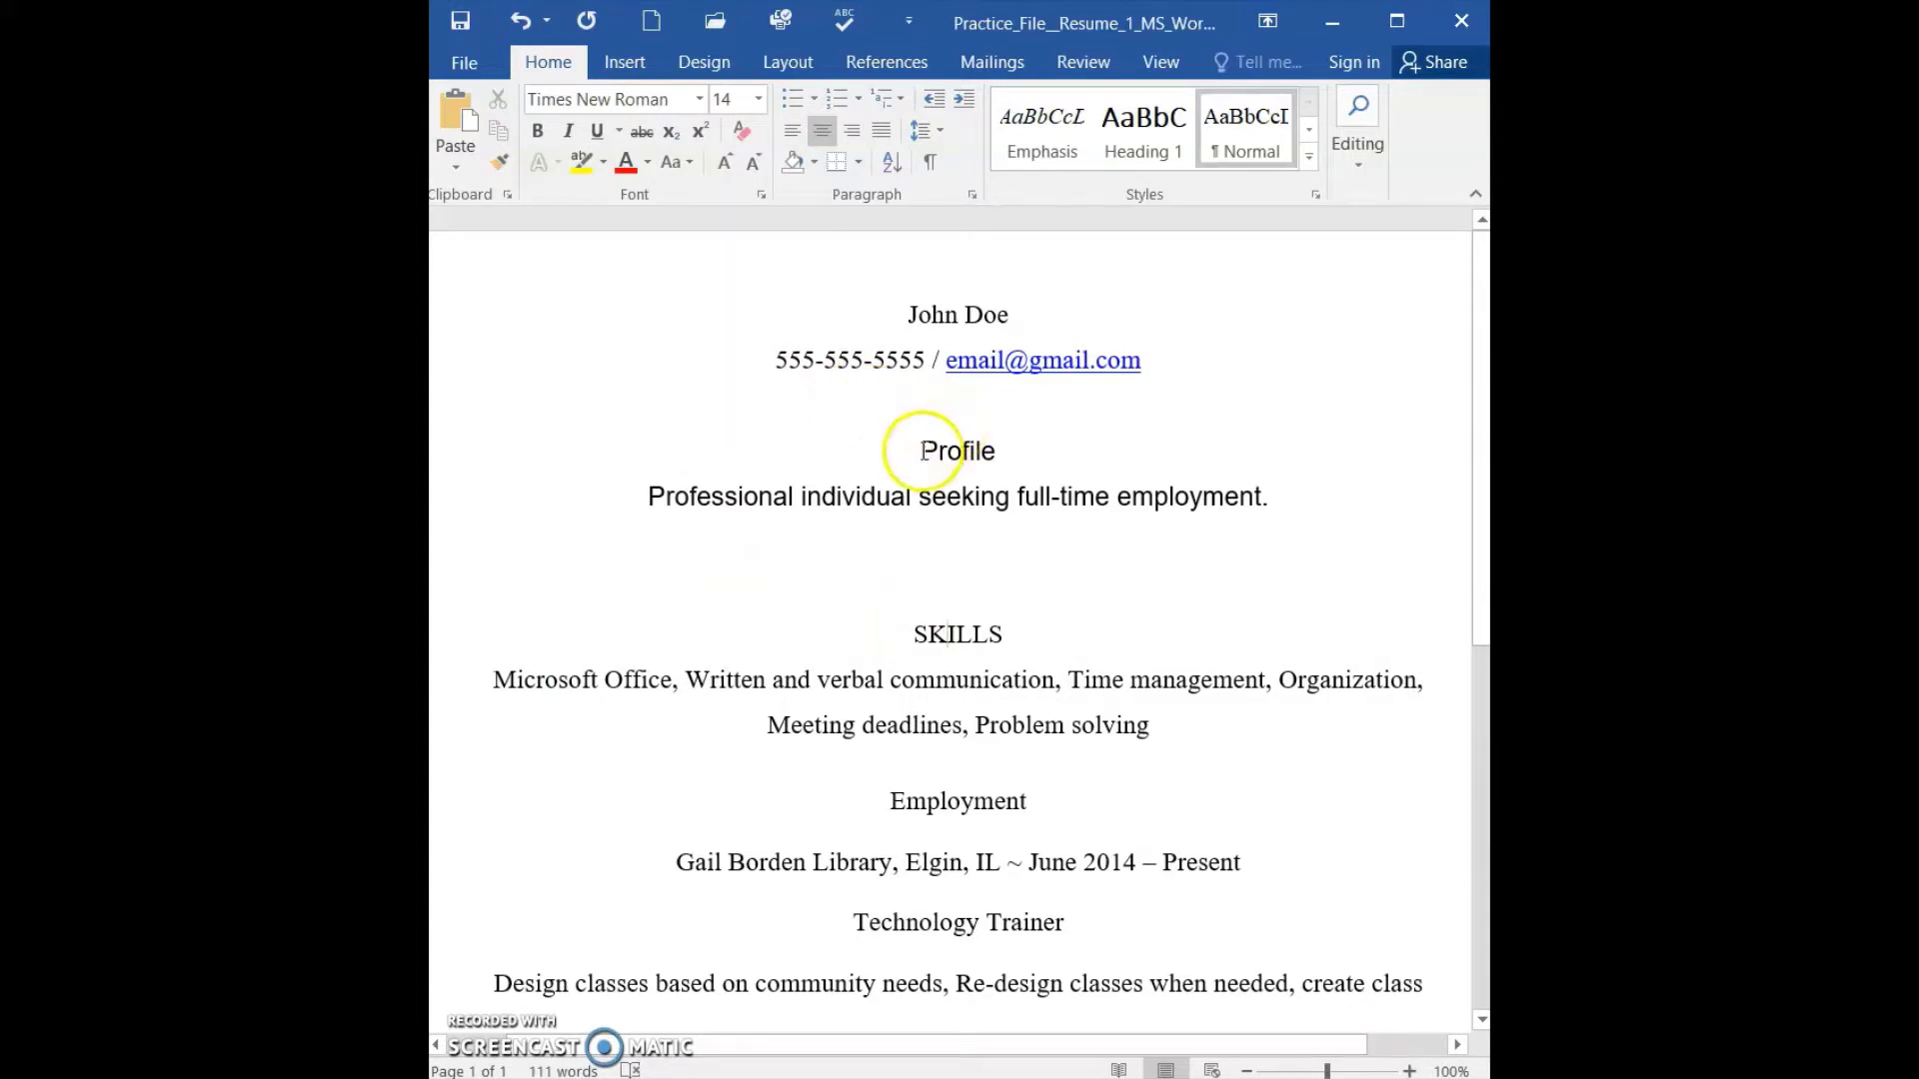
Set the font size of the Profile heading and its sentence to 12.
left_click_drag(924, 448, 1297, 493)
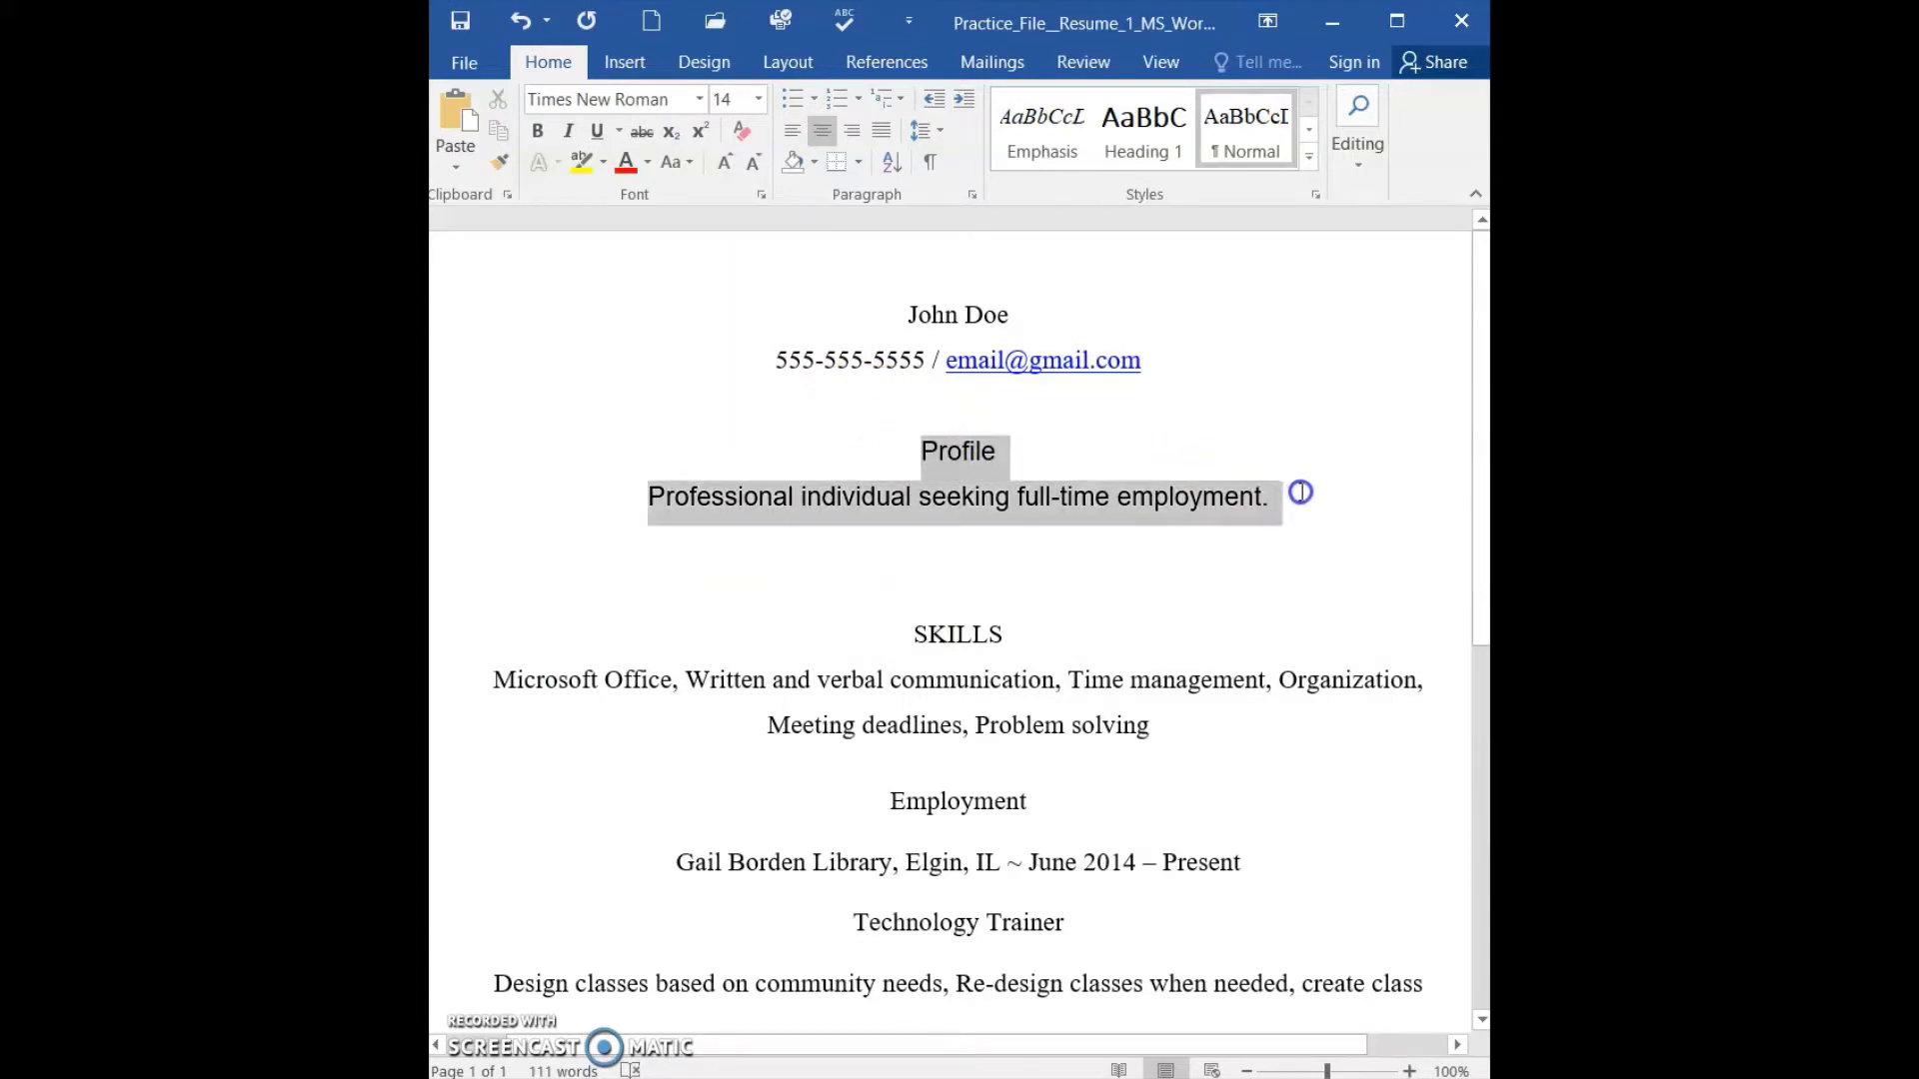
left_click(758, 101)
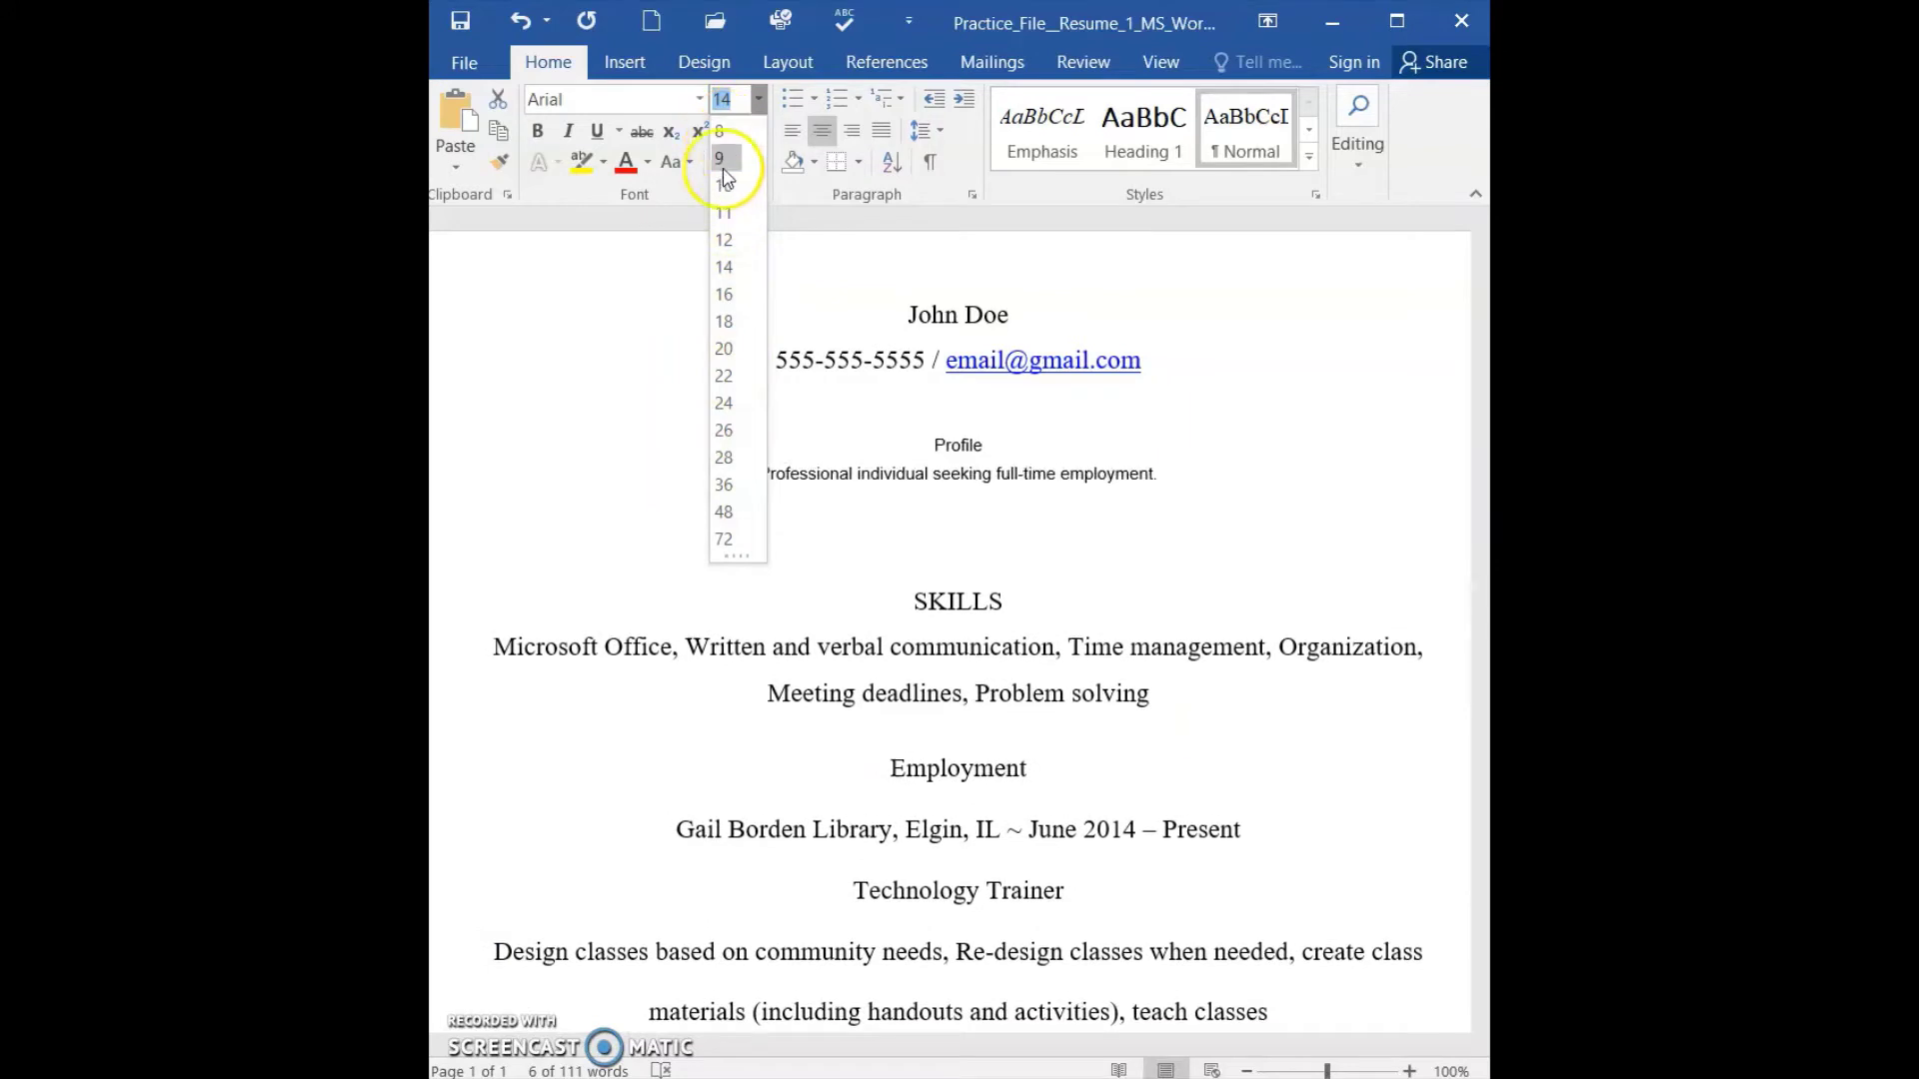
left_click(724, 240)
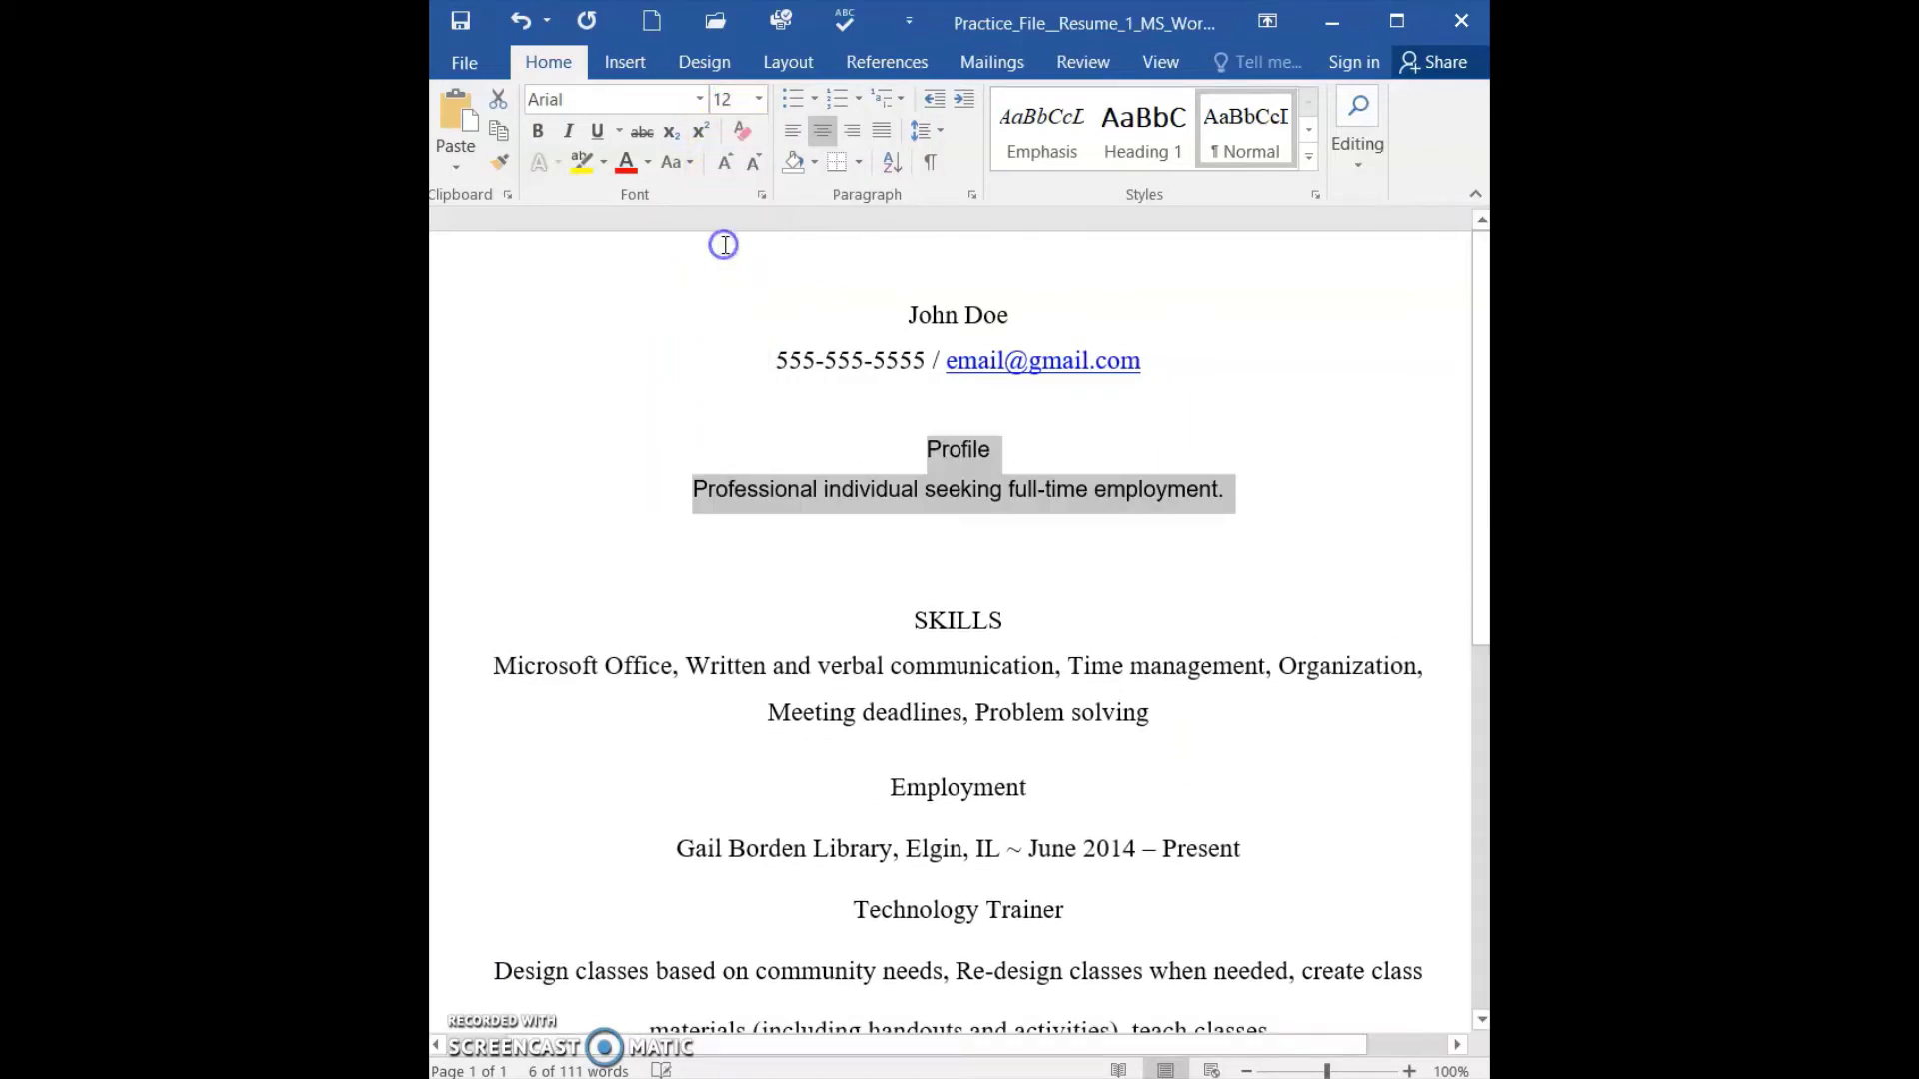
left_click(987, 507)
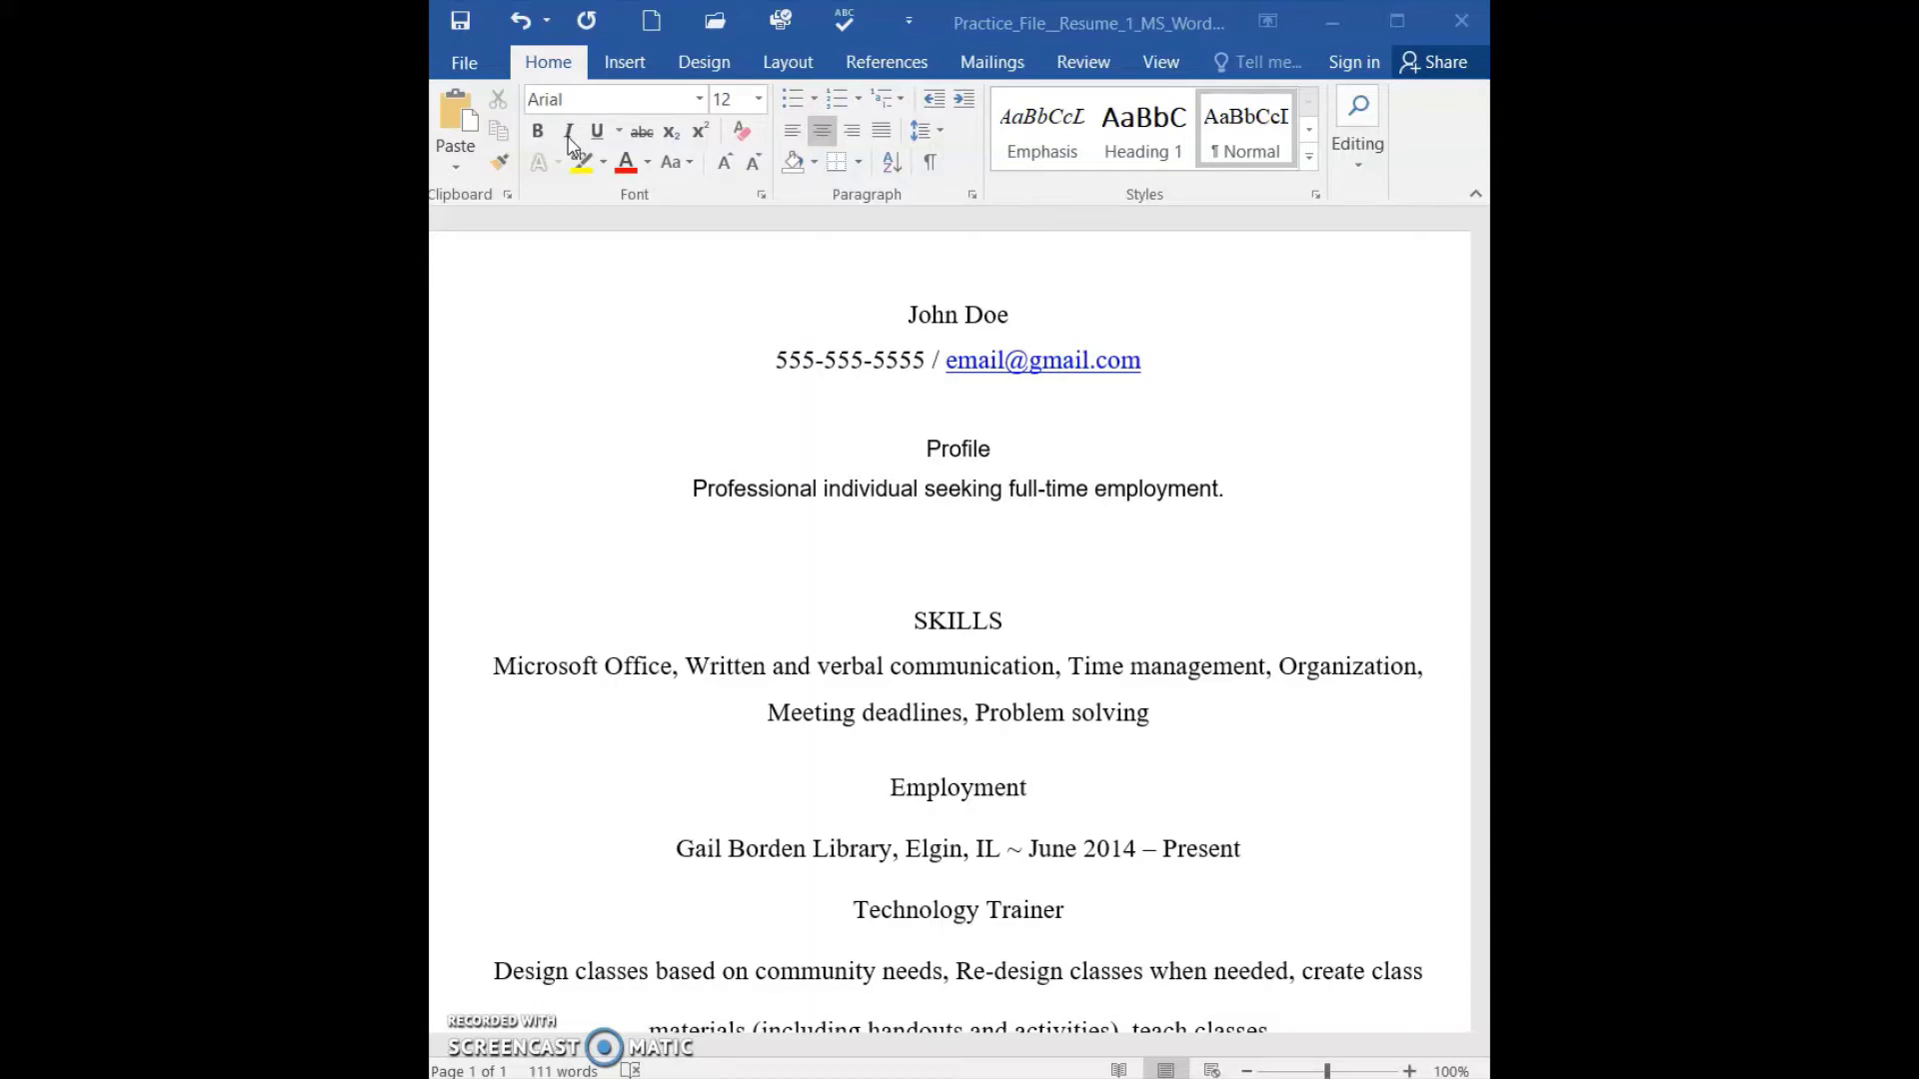
Make the Profile heading and the sentence below it bold.
left_click(597, 137)
left_click(929, 450)
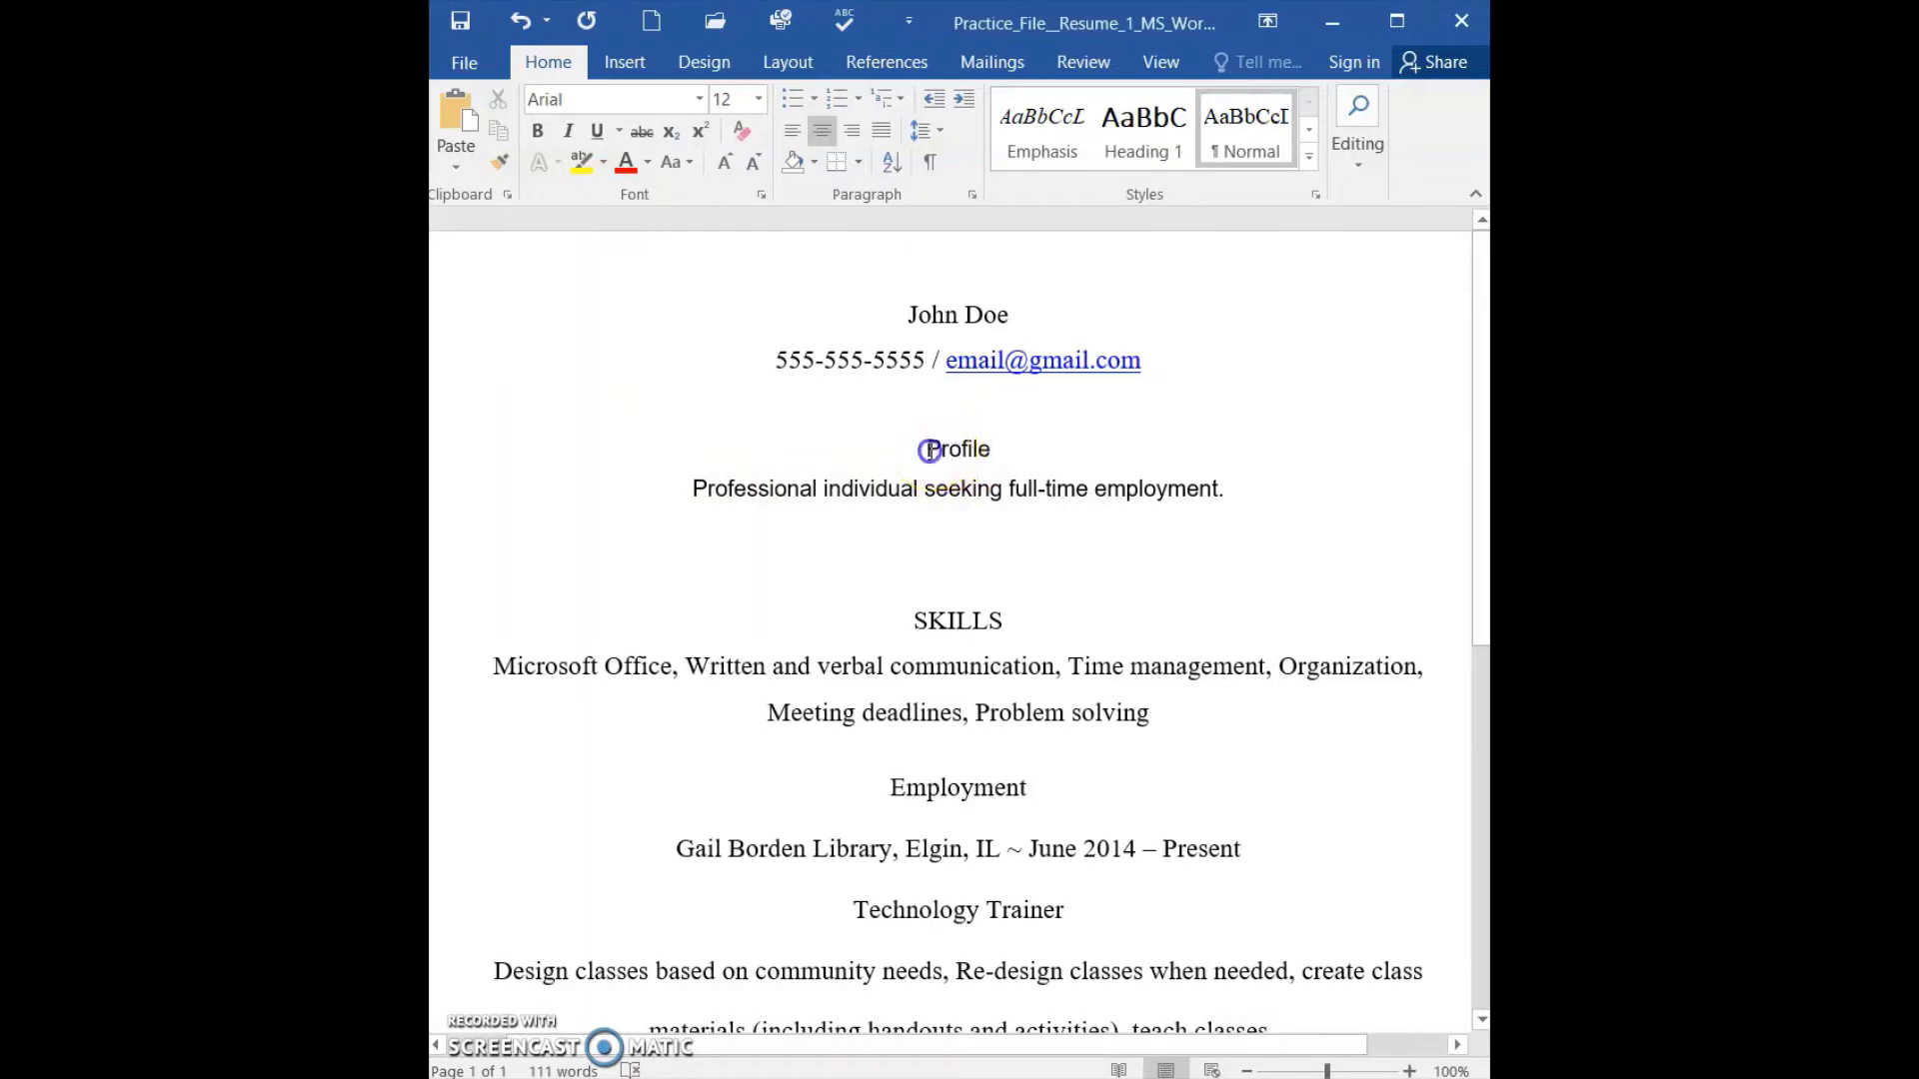
left_click_drag(928, 451, 1255, 492)
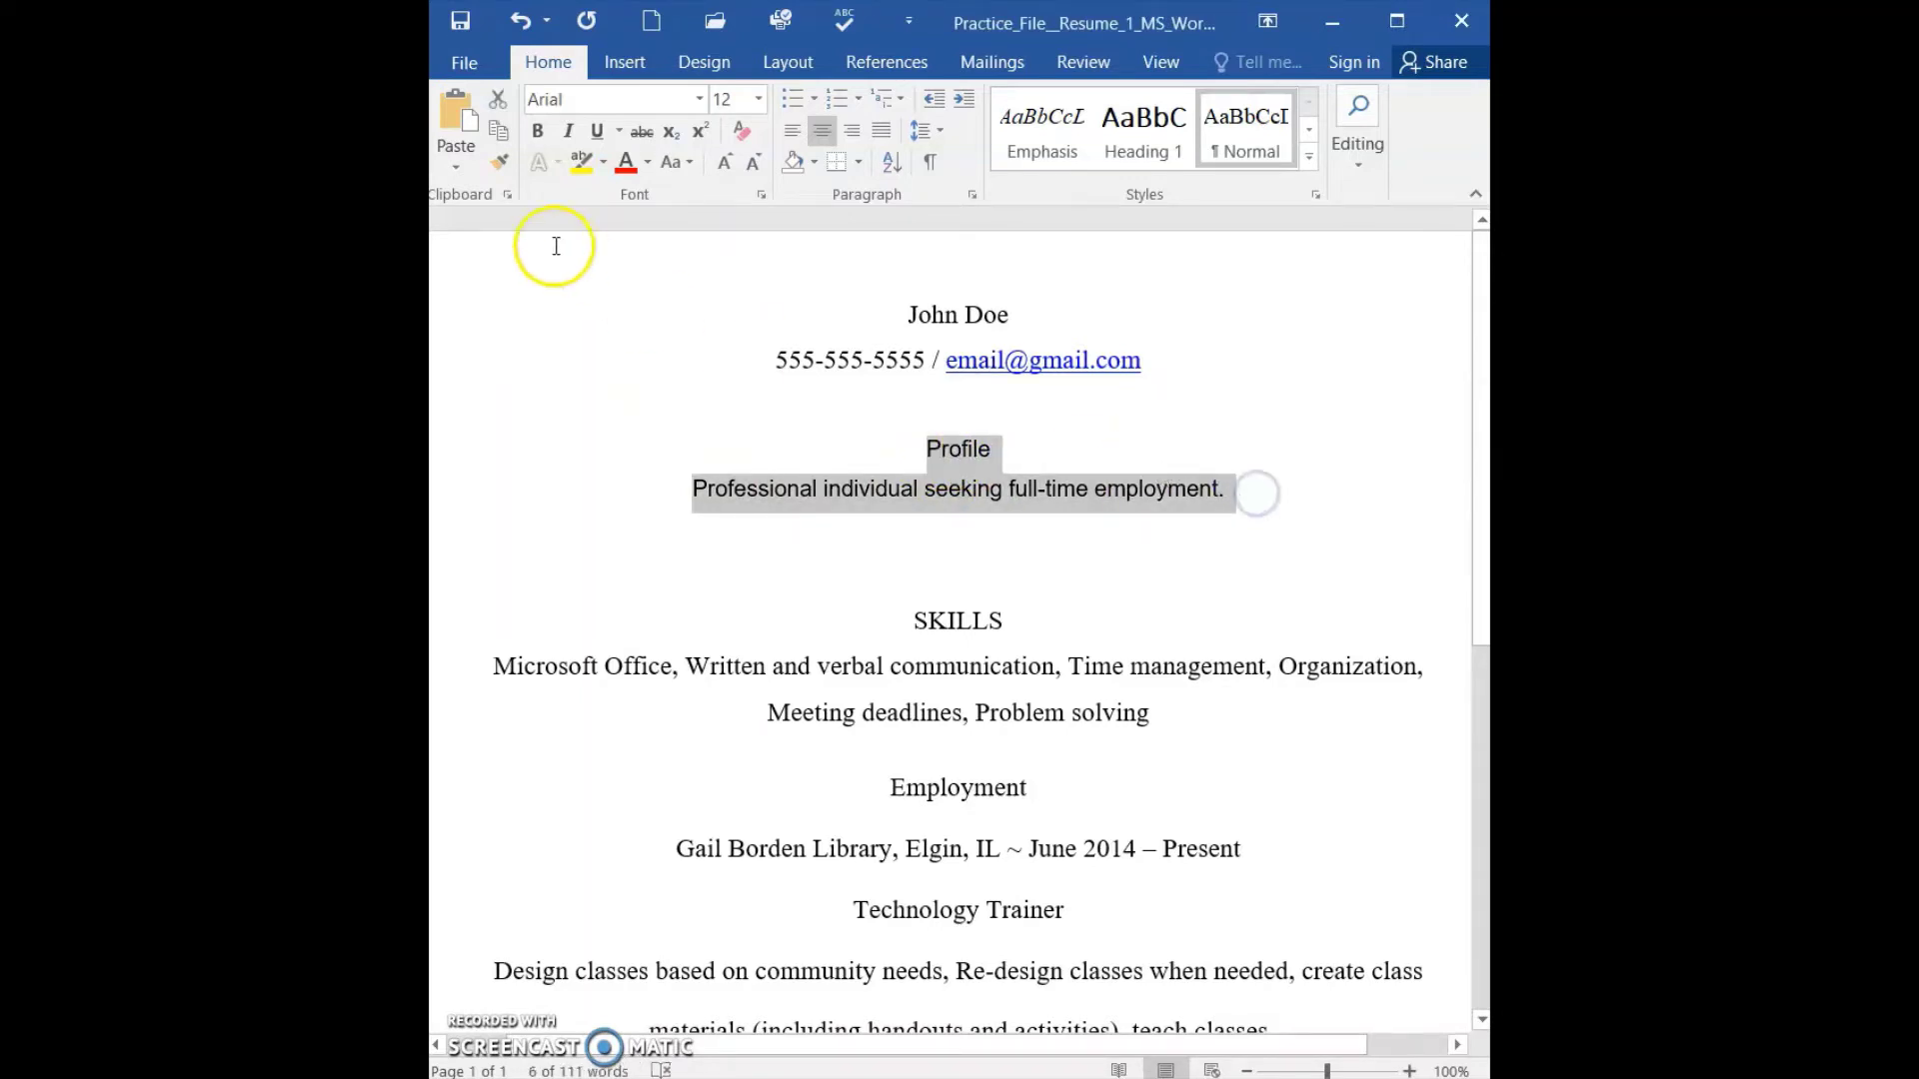
left_click(543, 140)
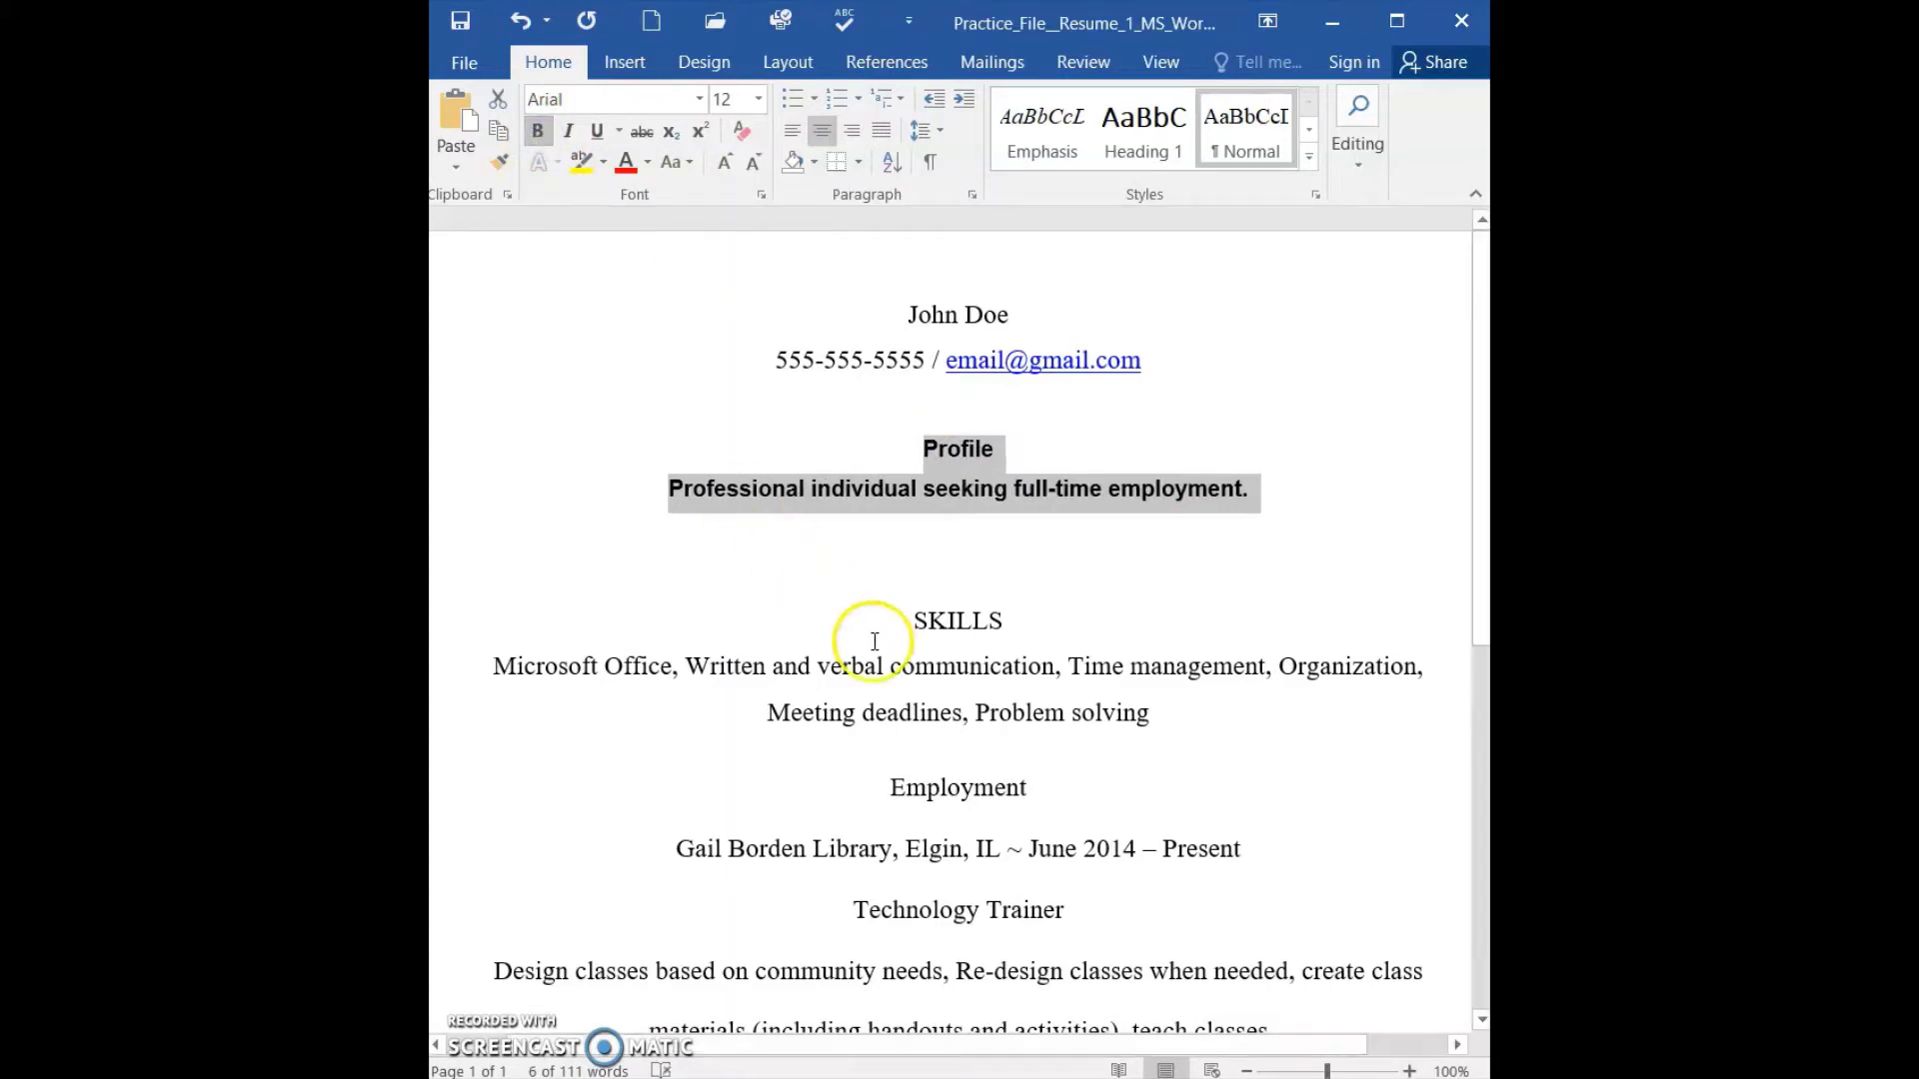
left_click(935, 668)
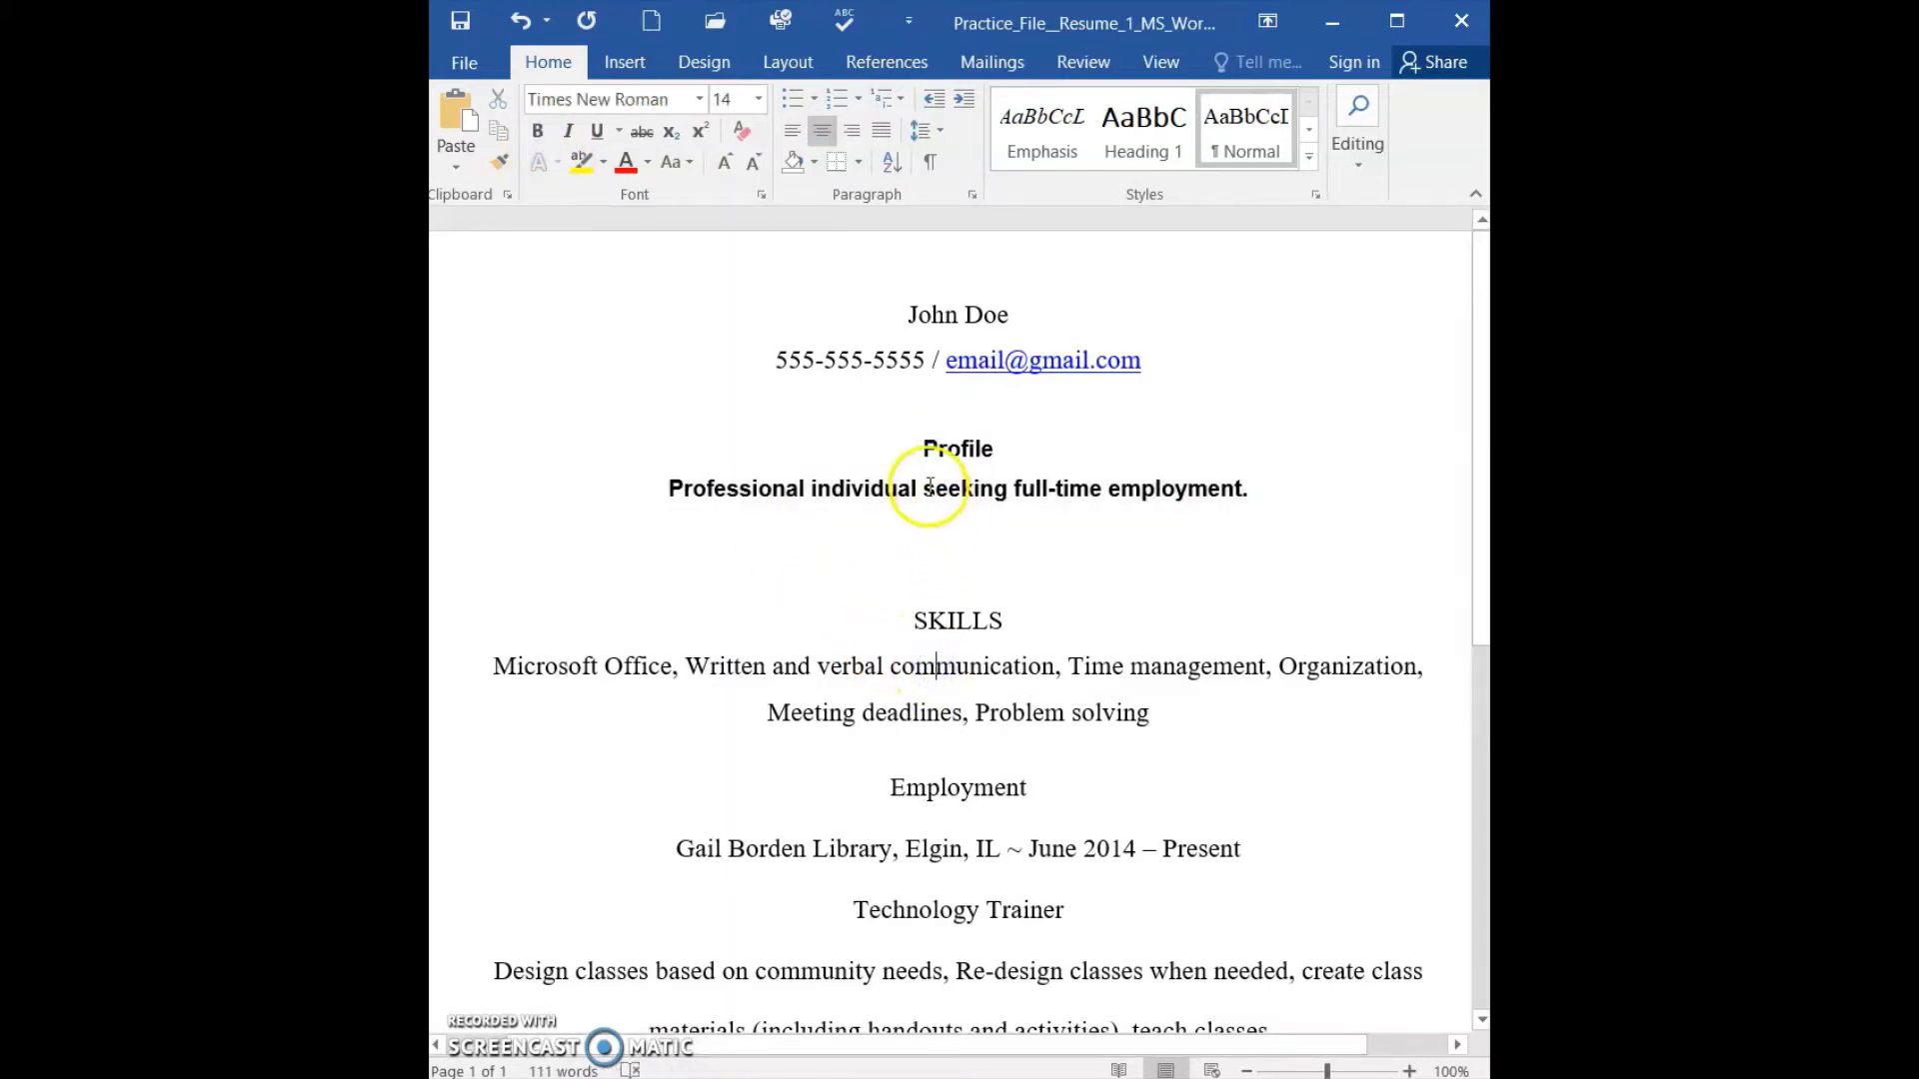
Remove the bold formatting from the Profile heading and its sentence.
left_click_drag(918, 449, 1285, 497)
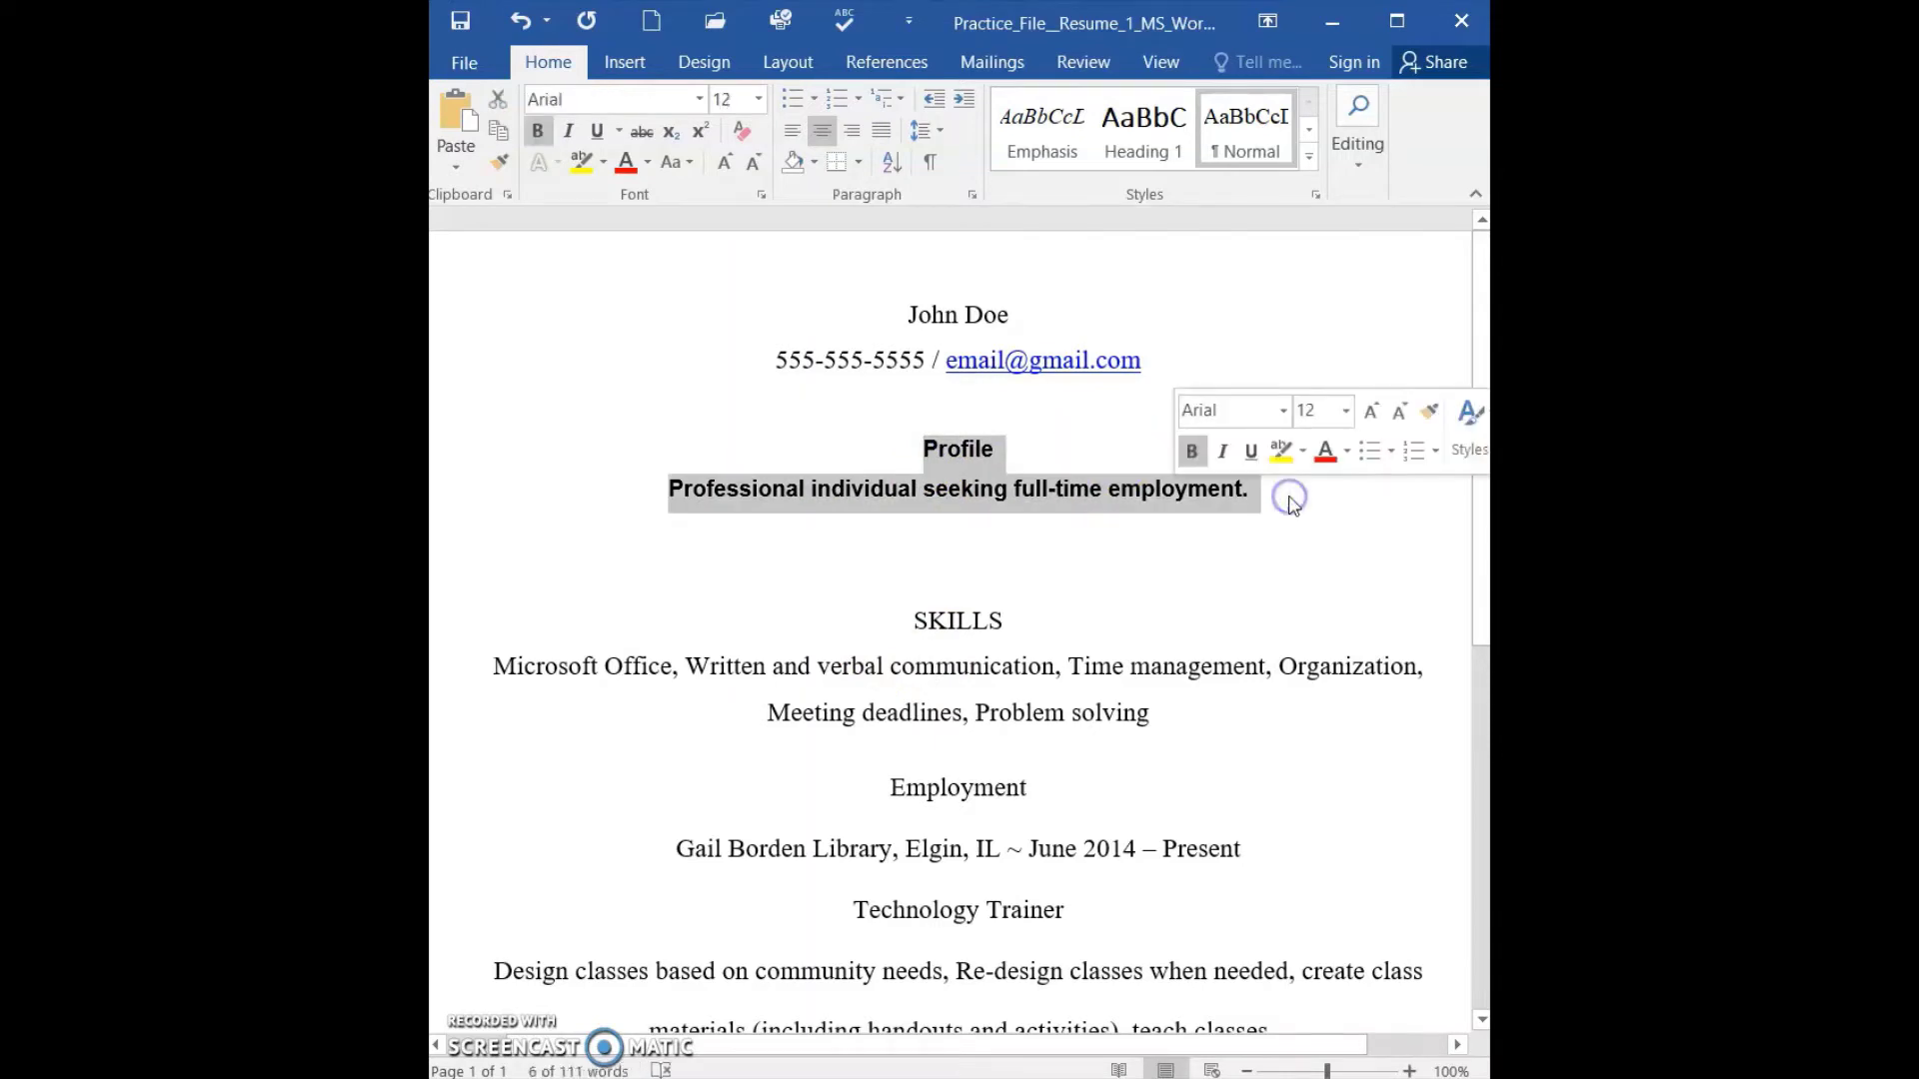
left_click(536, 131)
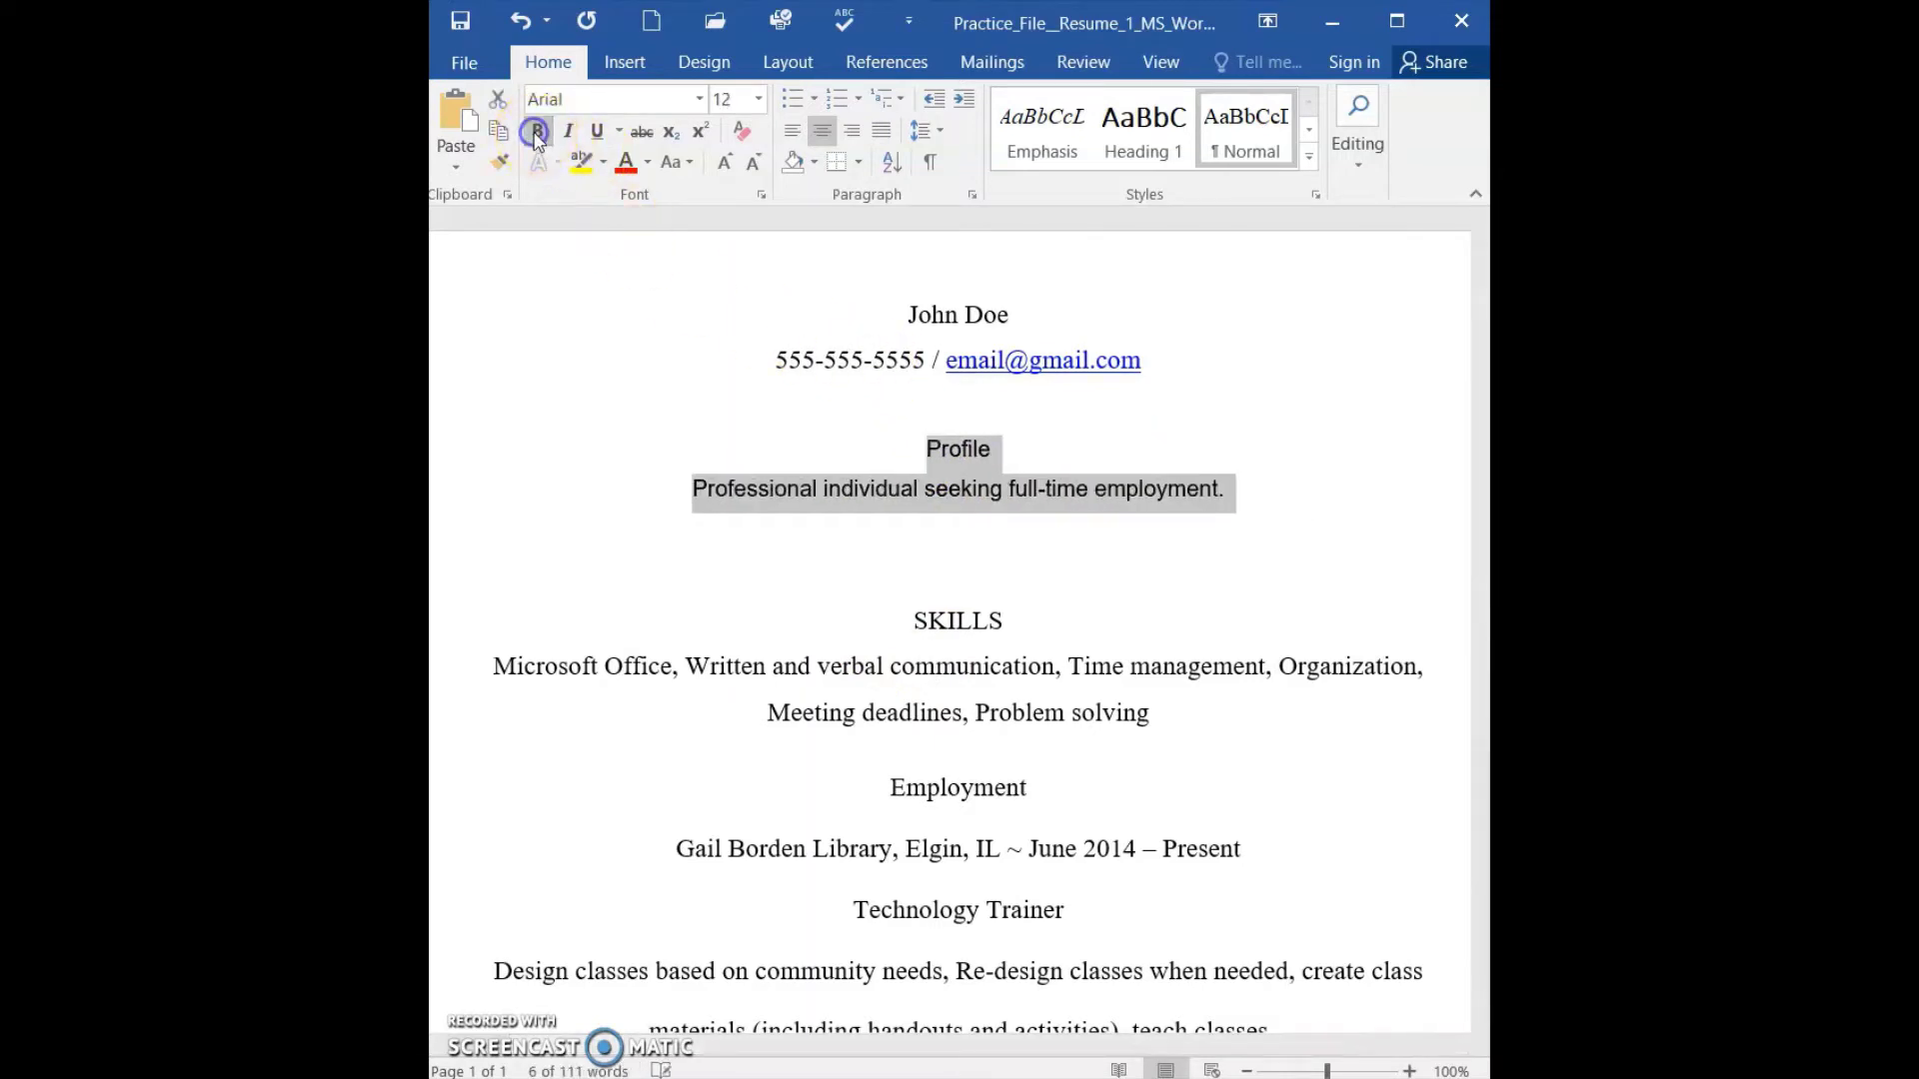
left_click(912, 712)
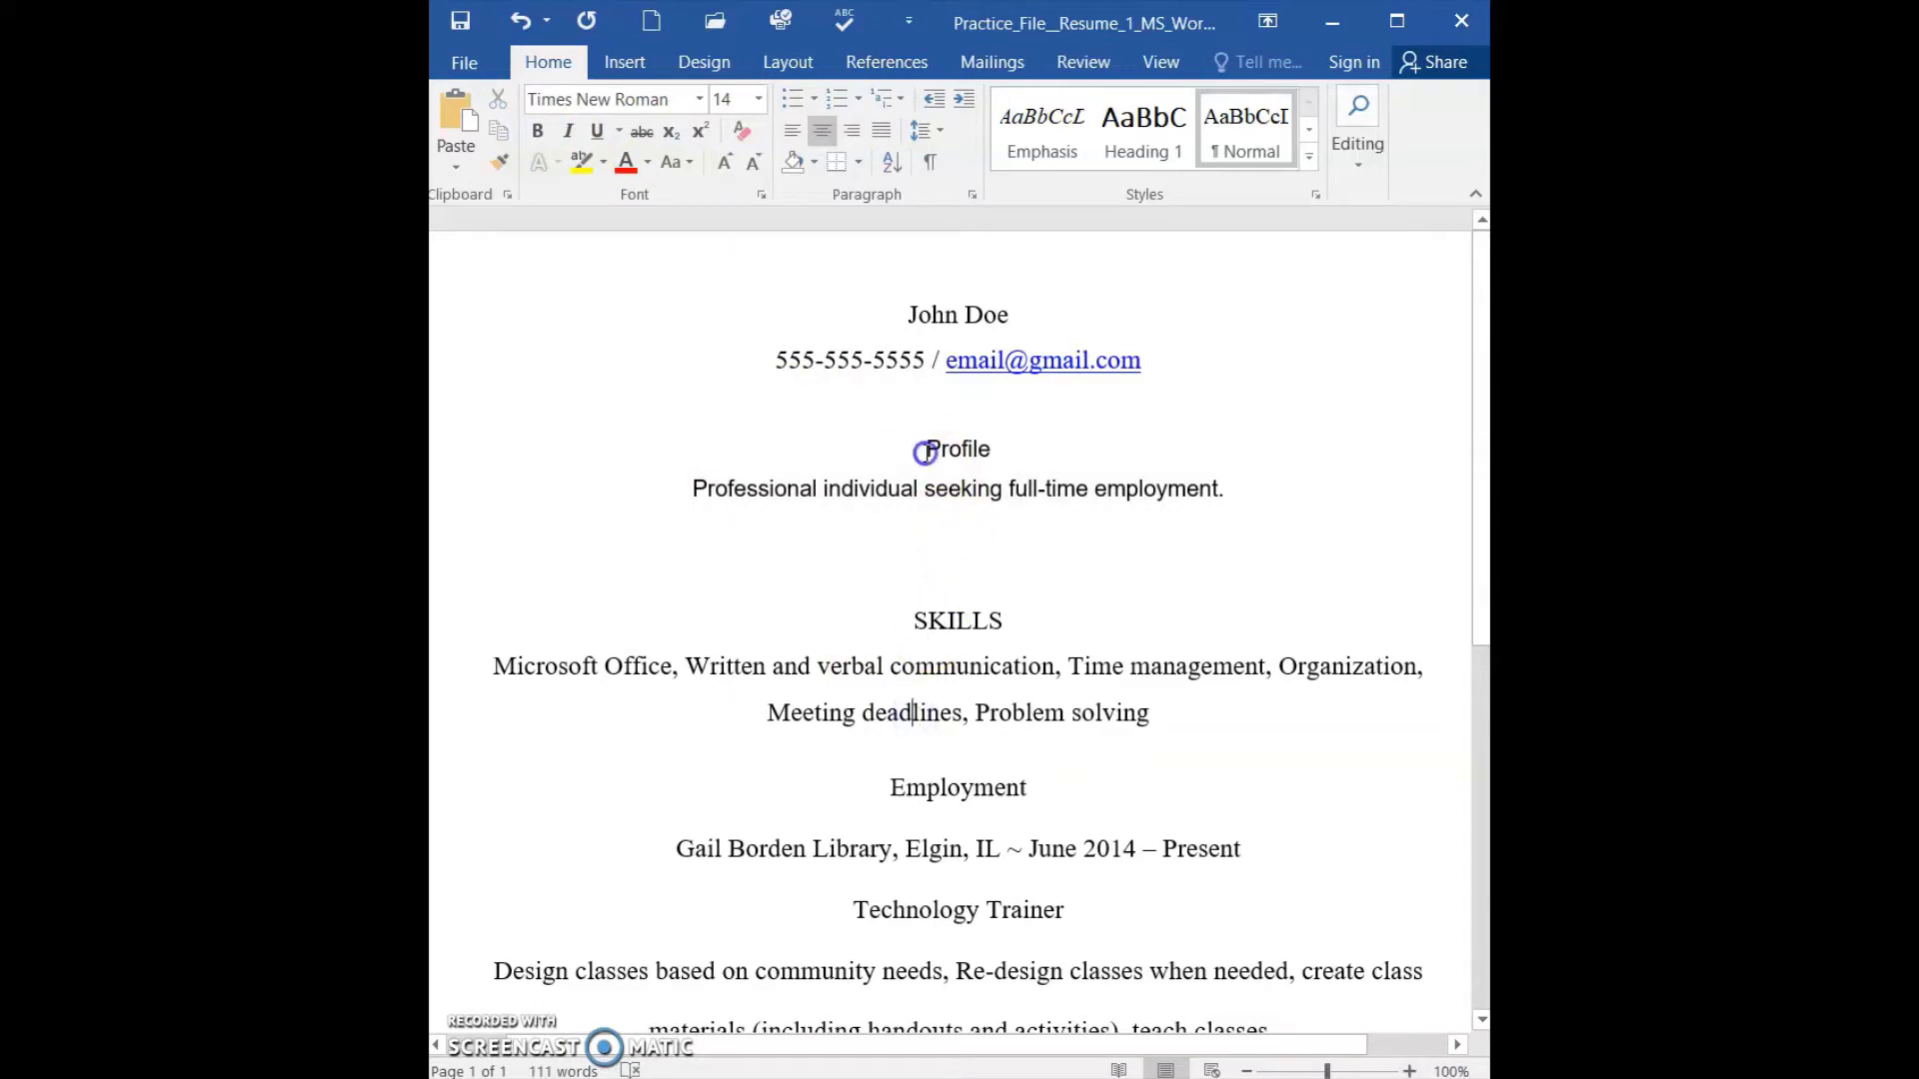
Underline the Profile heading and the sentence below it.
left_click_drag(925, 450, 1259, 490)
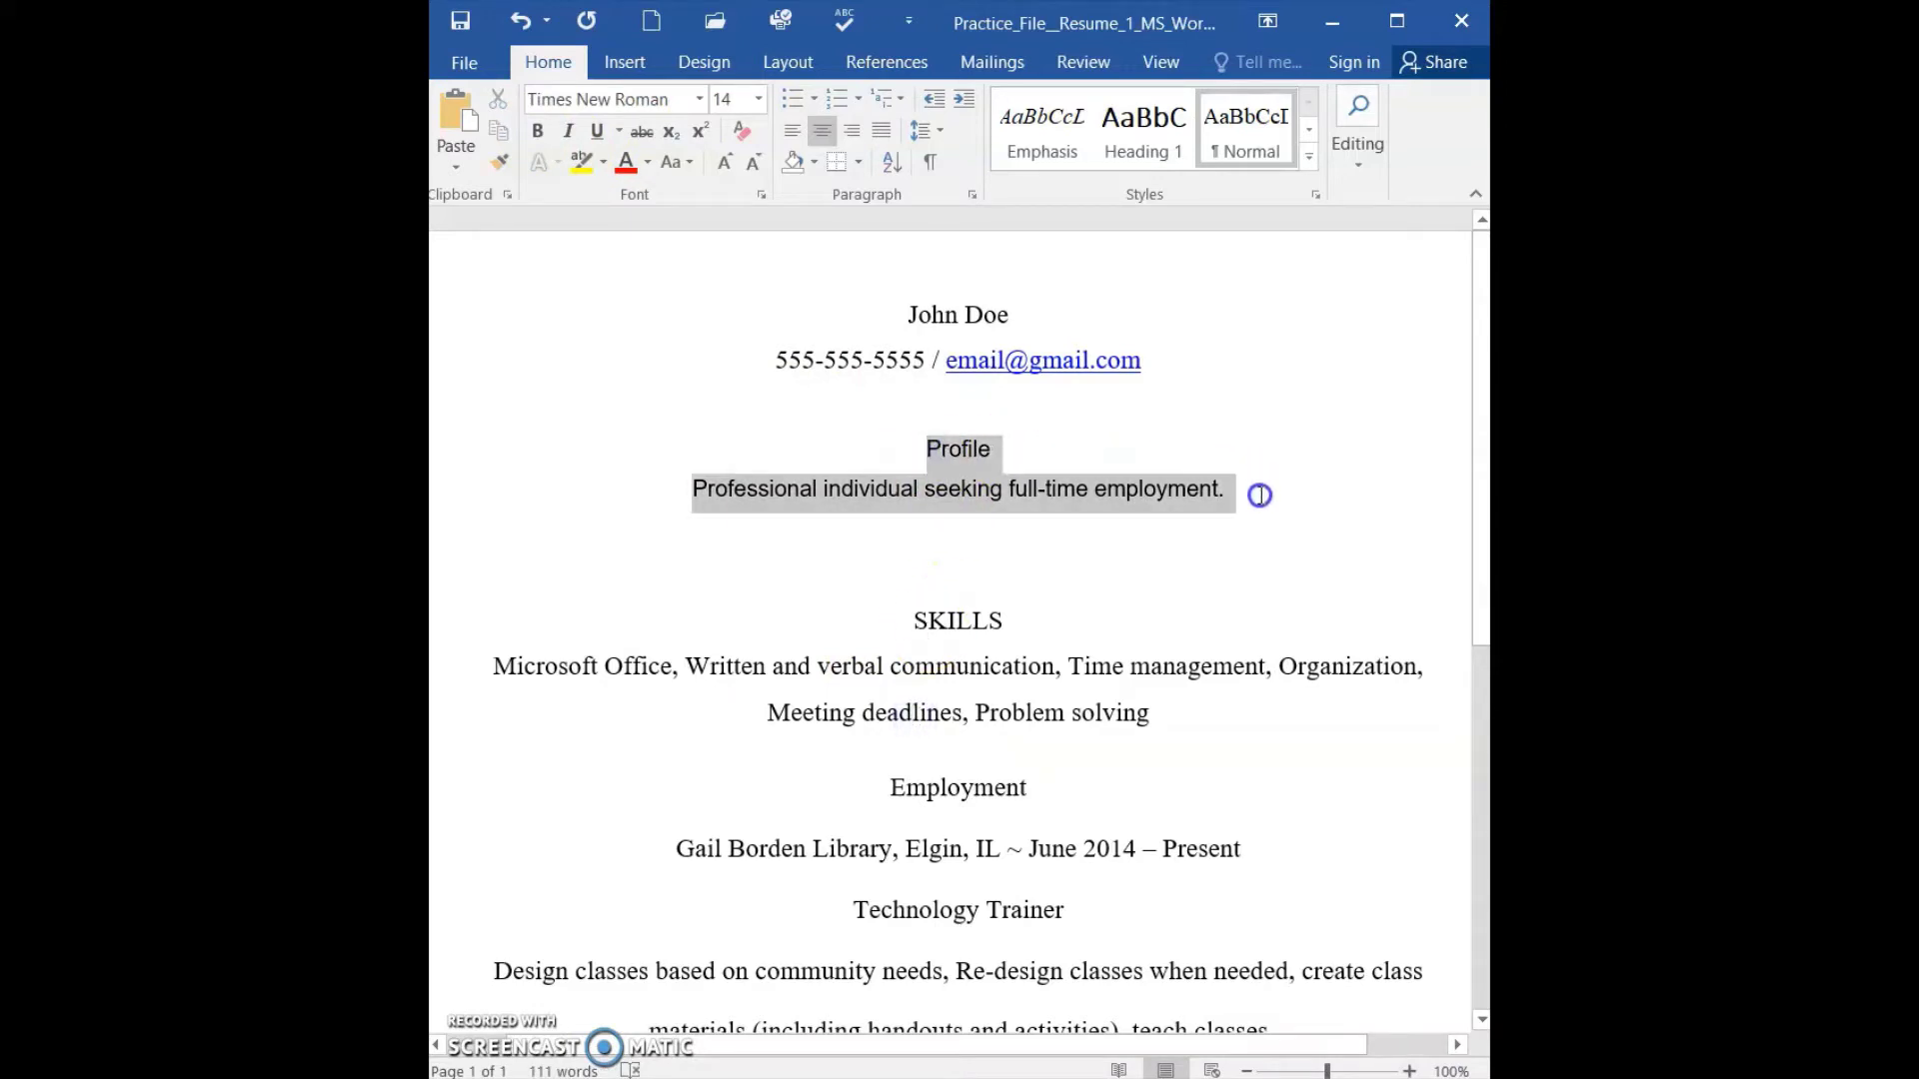
left_click(597, 140)
left_click(995, 786)
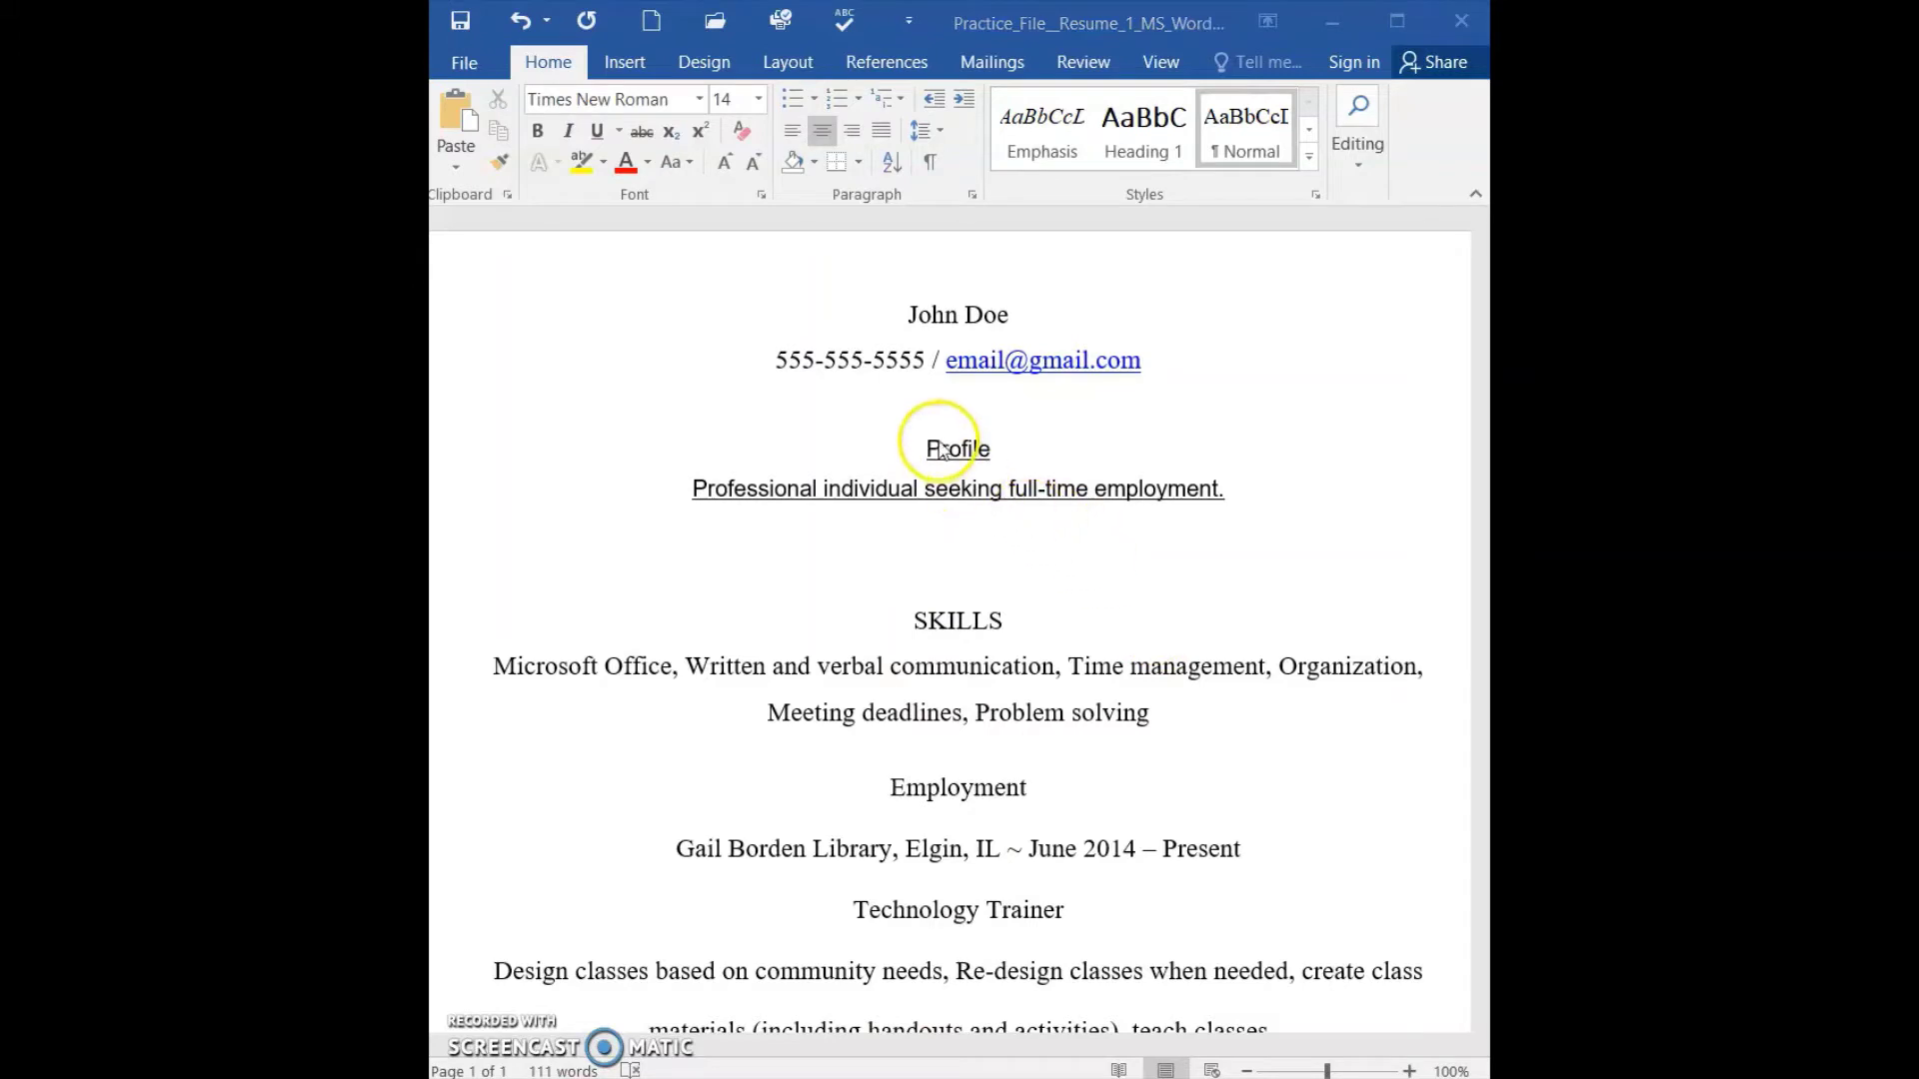
Remove the underline from the Profile heading and its sentence.
left_click(916, 469)
left_click_drag(927, 449, 1255, 486)
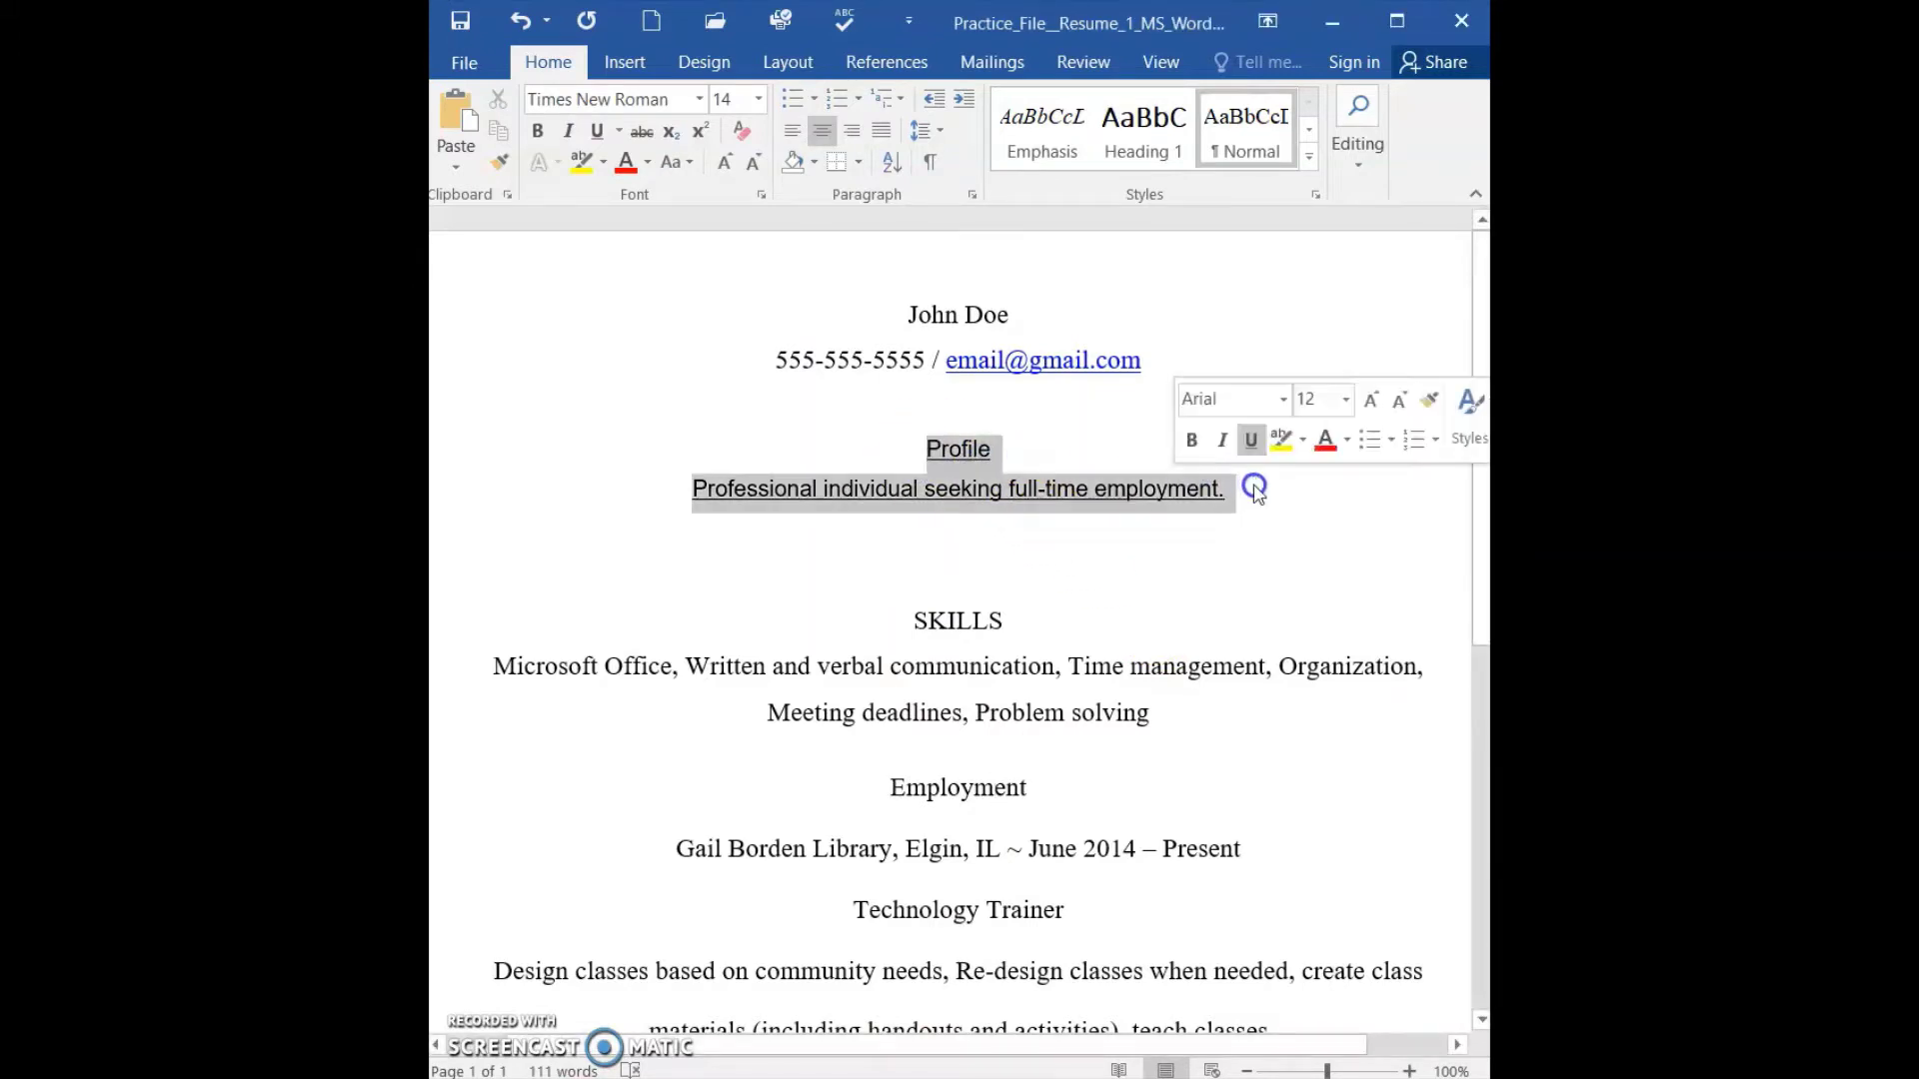
left_click(596, 131)
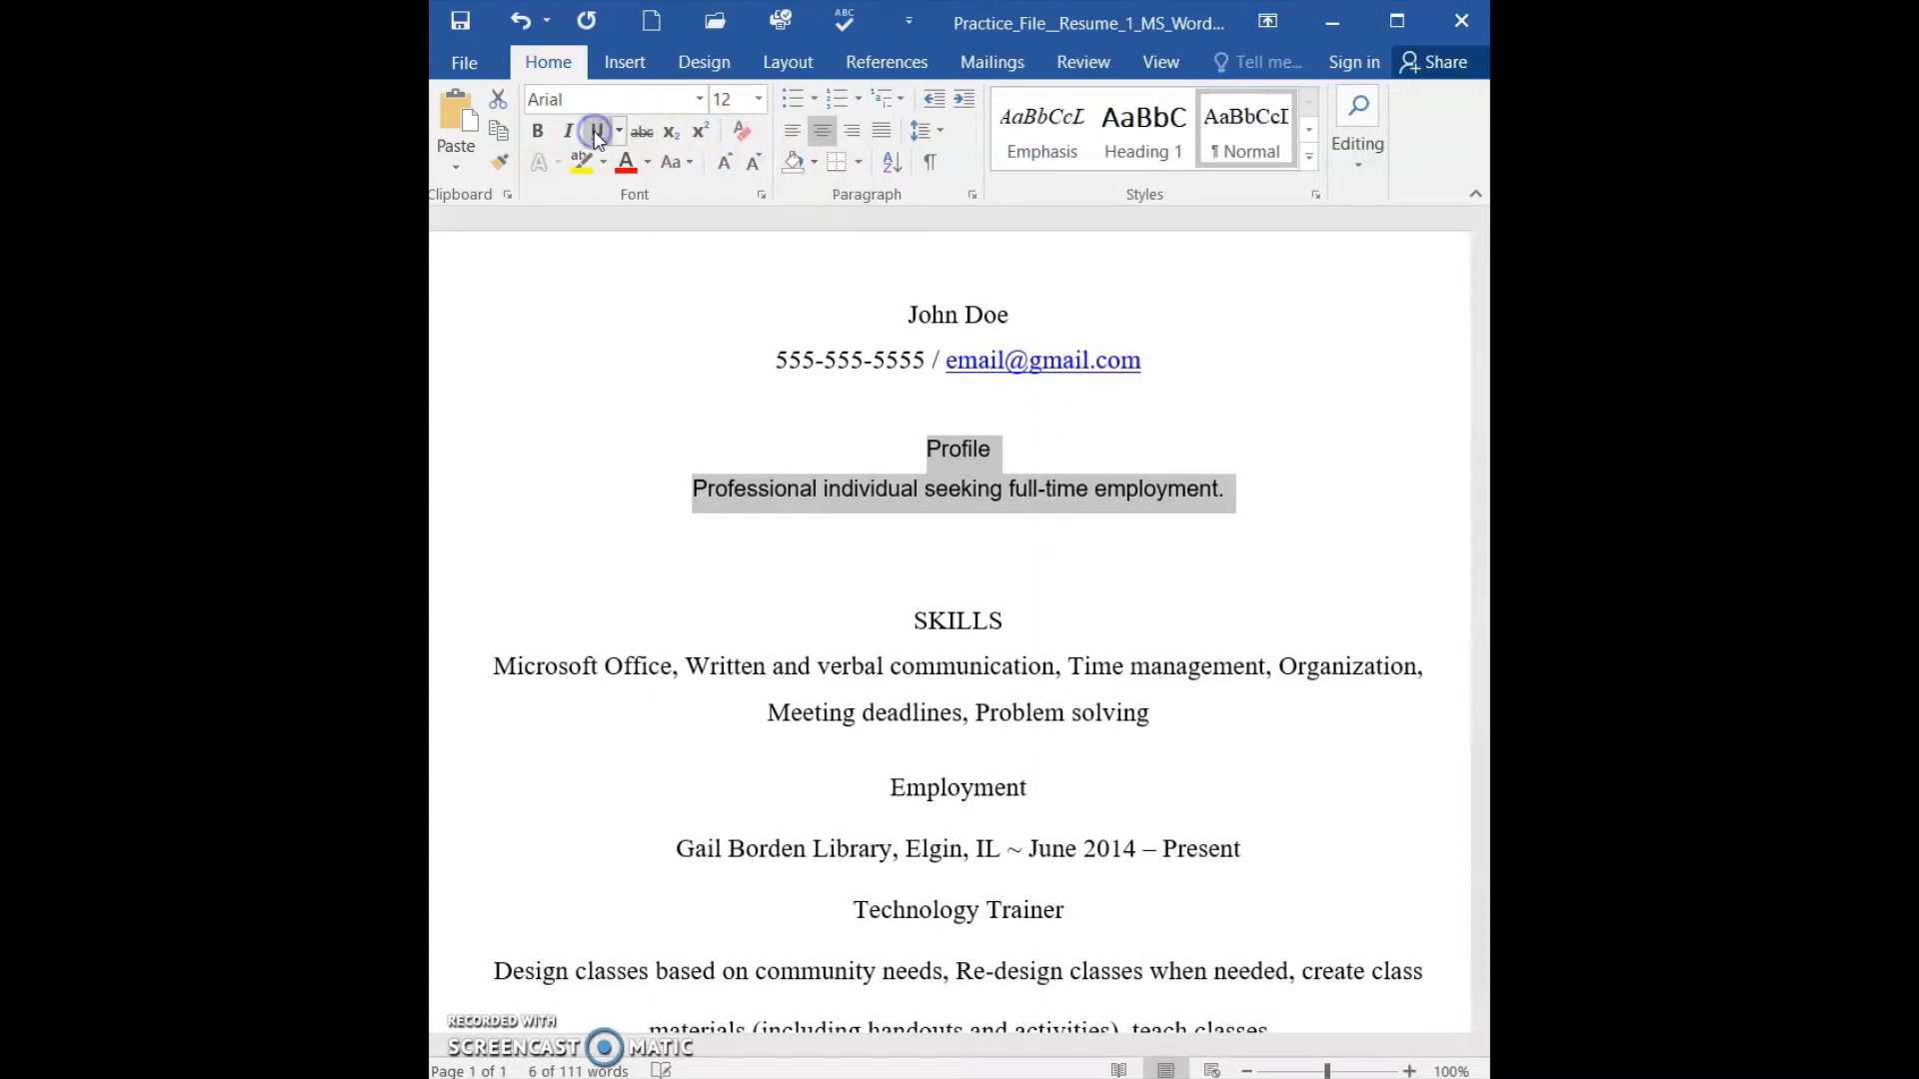
left_click(799, 750)
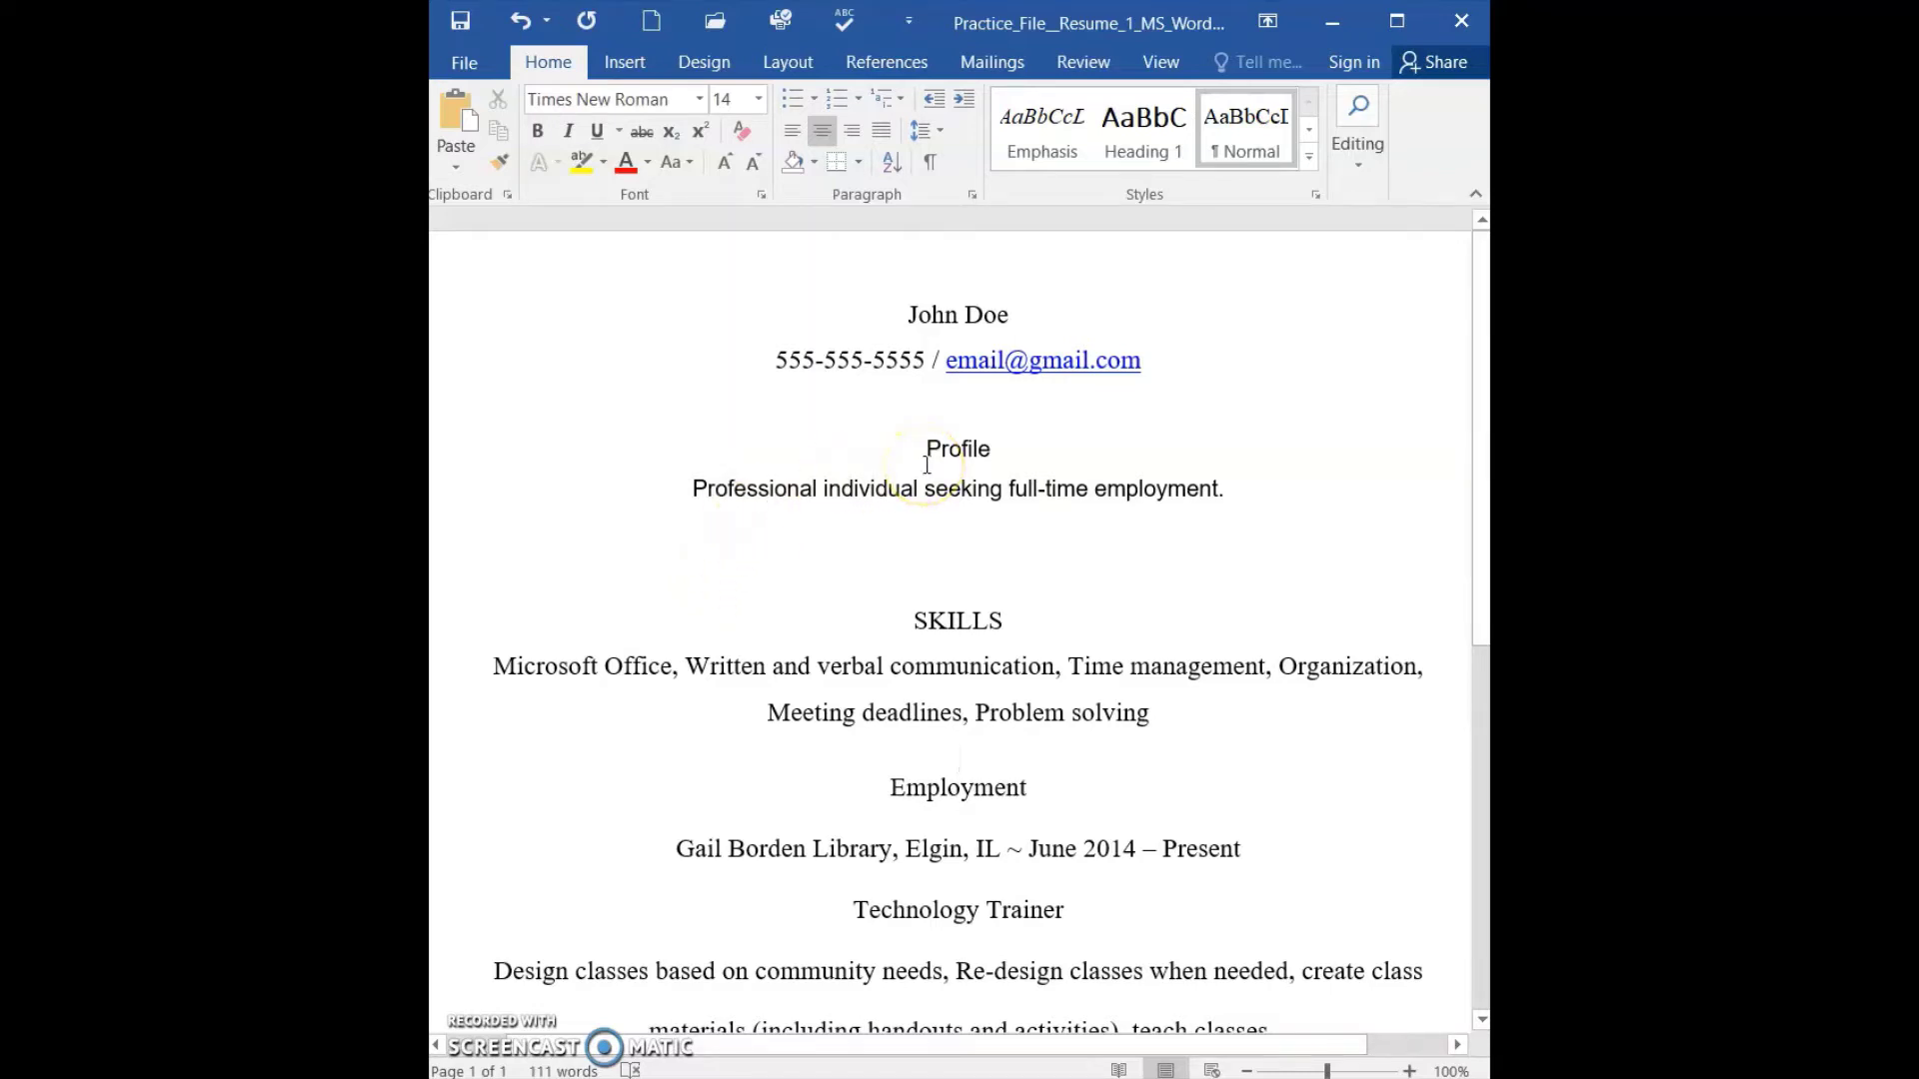
Apply strikethrough to the name and contact lines at the start of the resume.
left_click_drag(908, 316, 1156, 358)
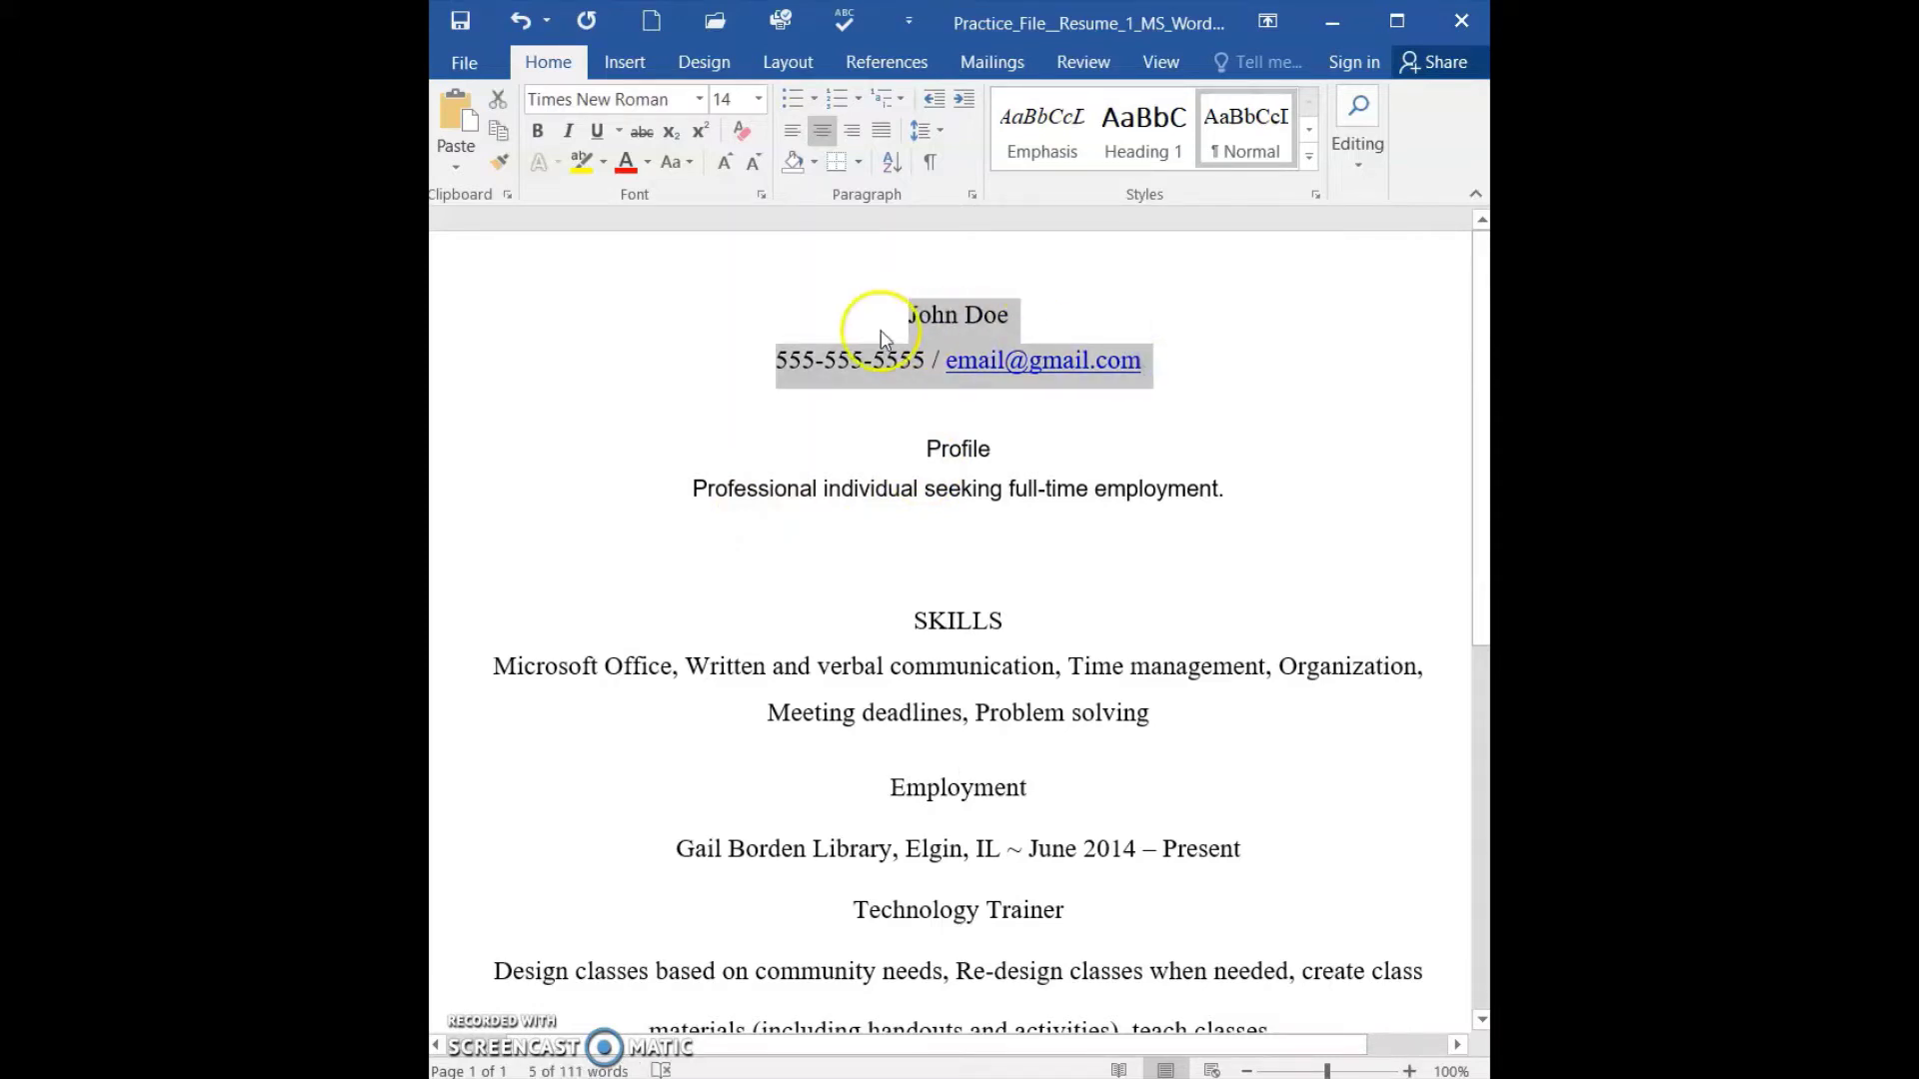
left_click(641, 135)
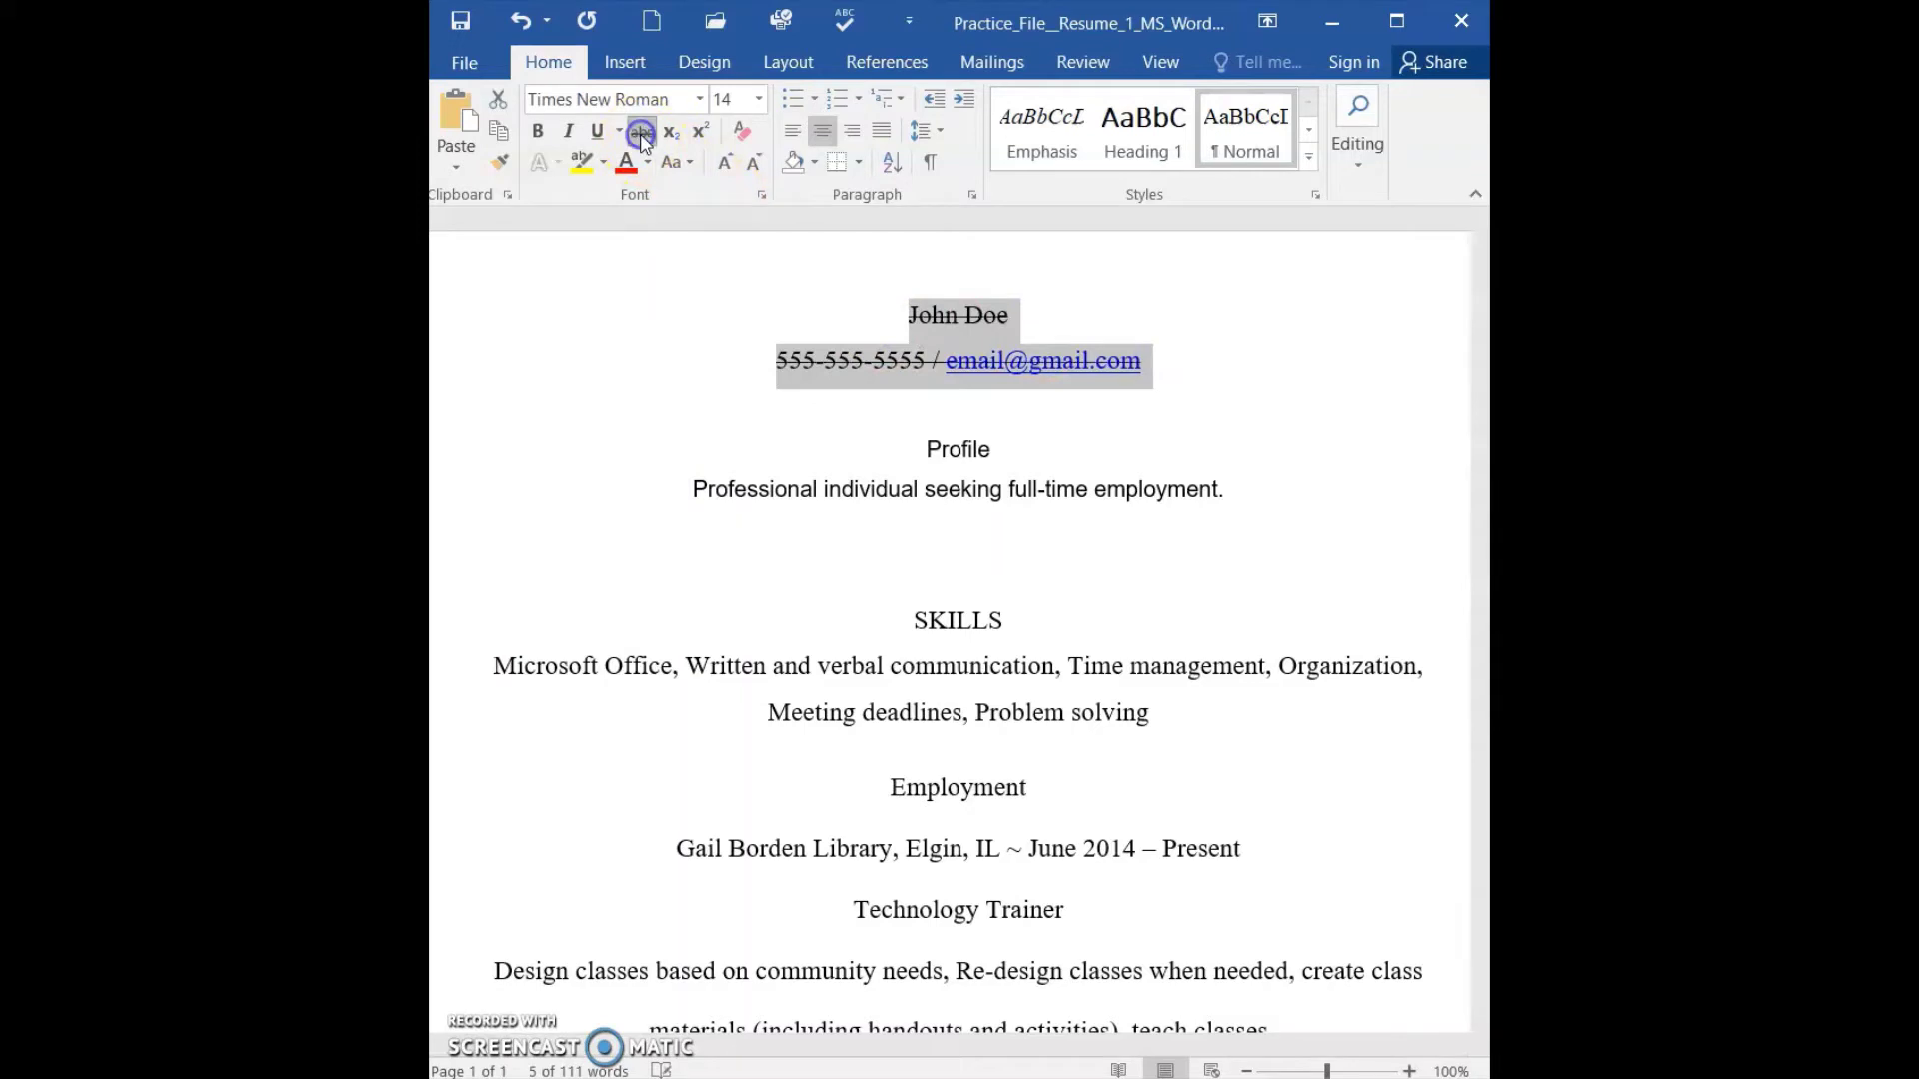
left_click(770, 521)
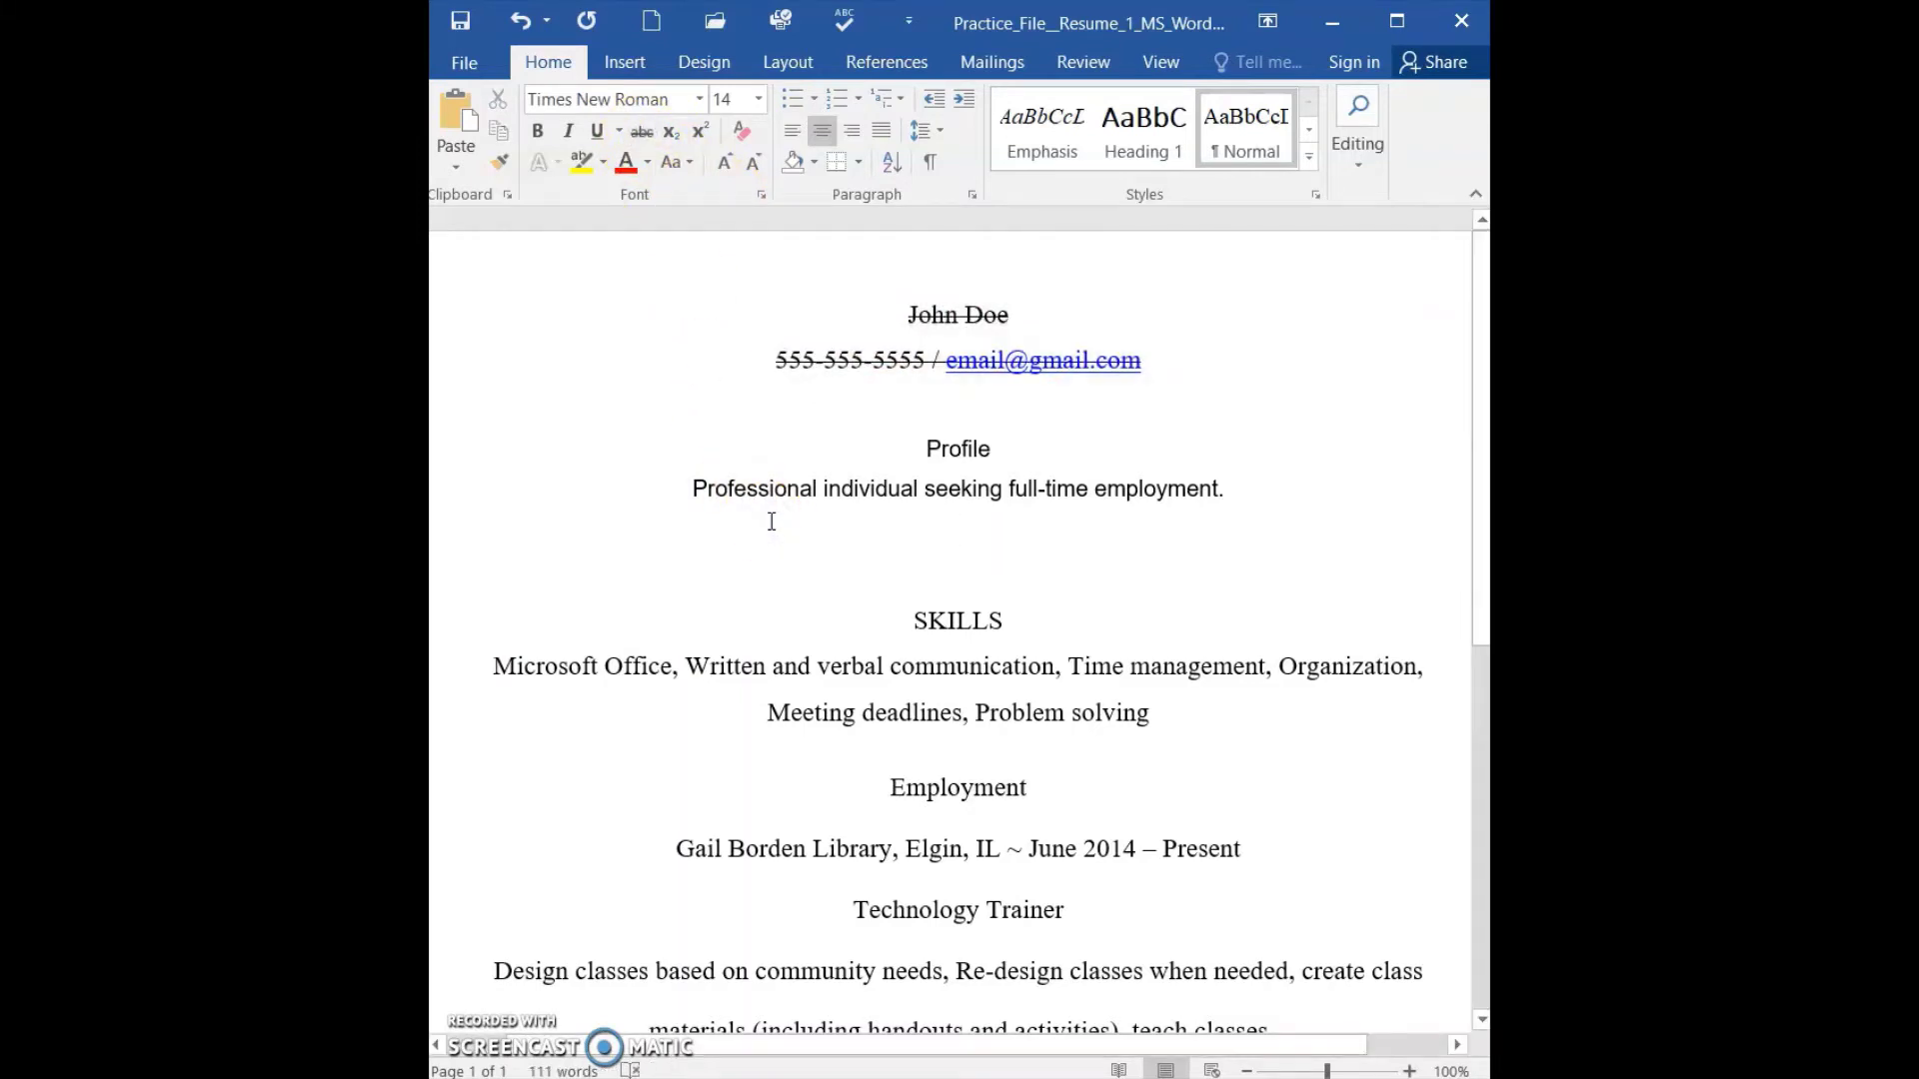
Remove the strikethrough from the resume's name and contact lines.
left_click(909, 314)
left_click_drag(910, 314, 1148, 351)
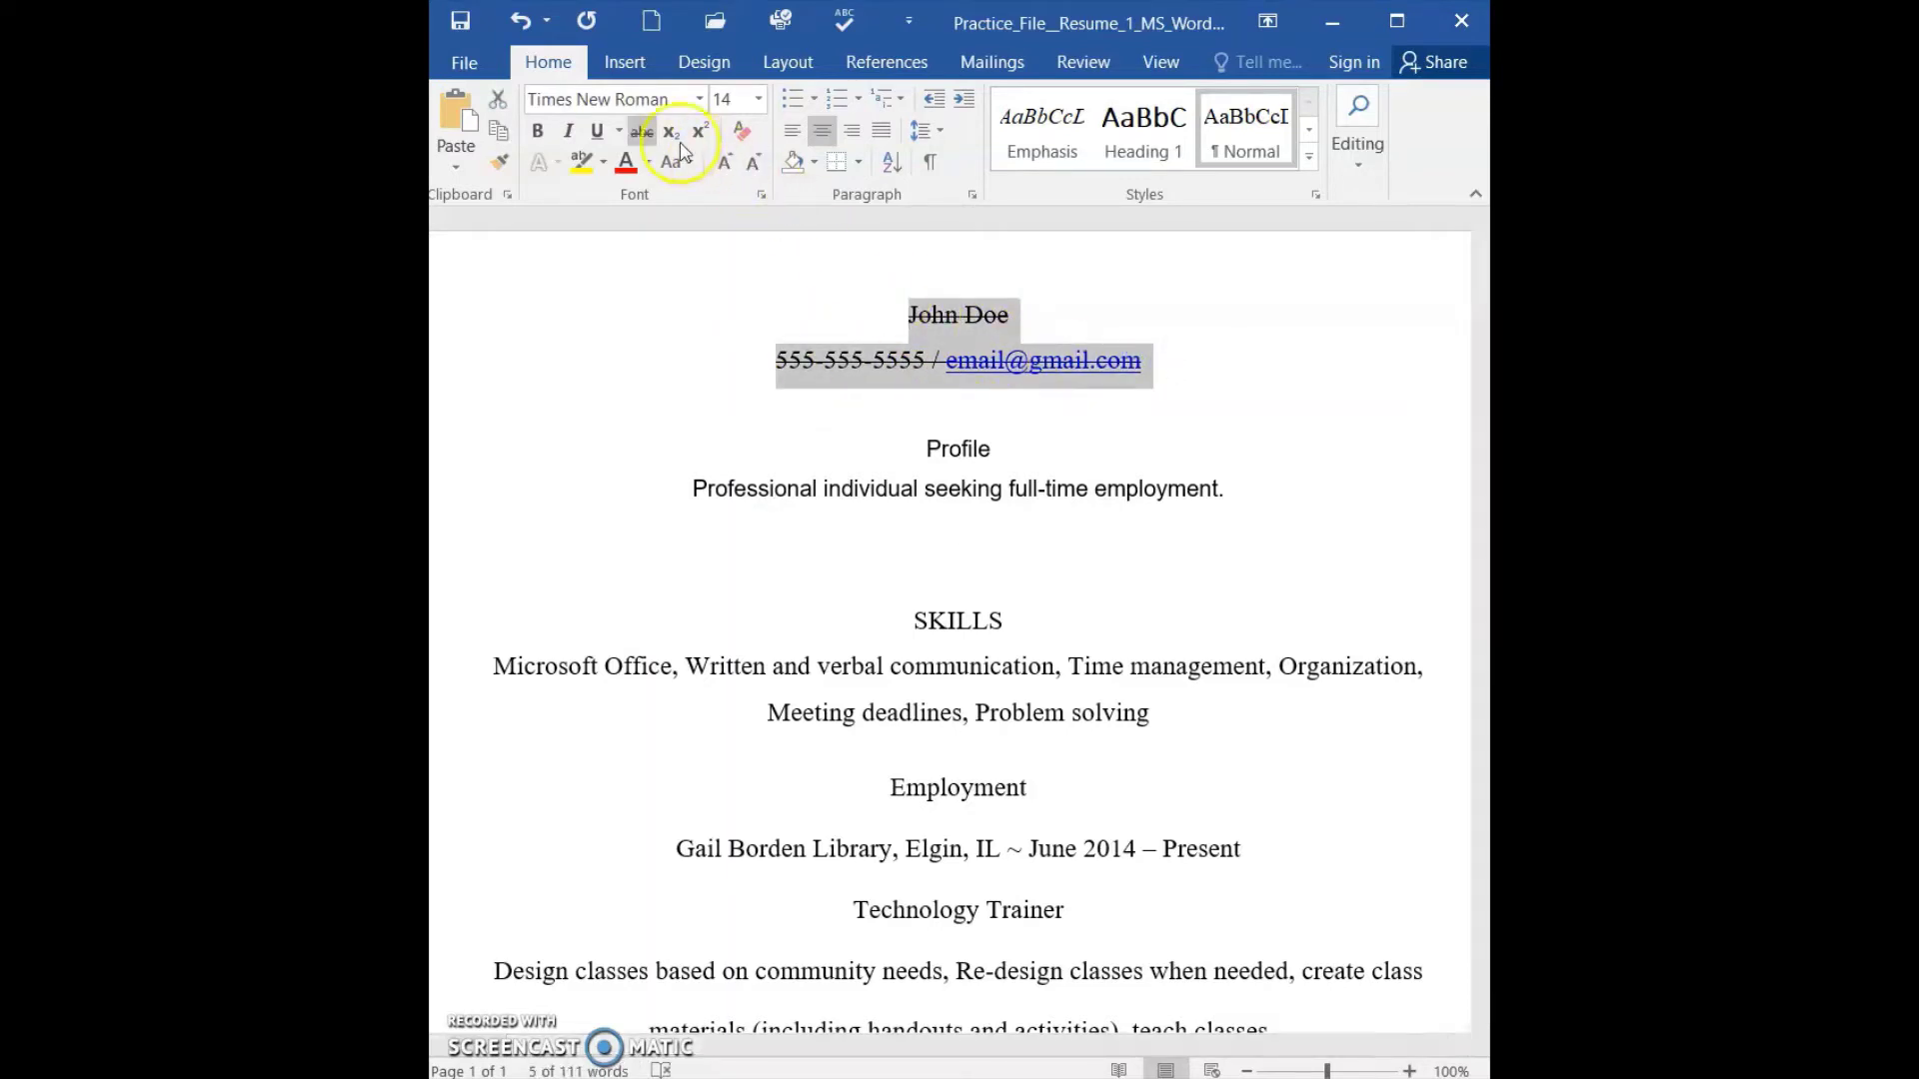
left_click(641, 133)
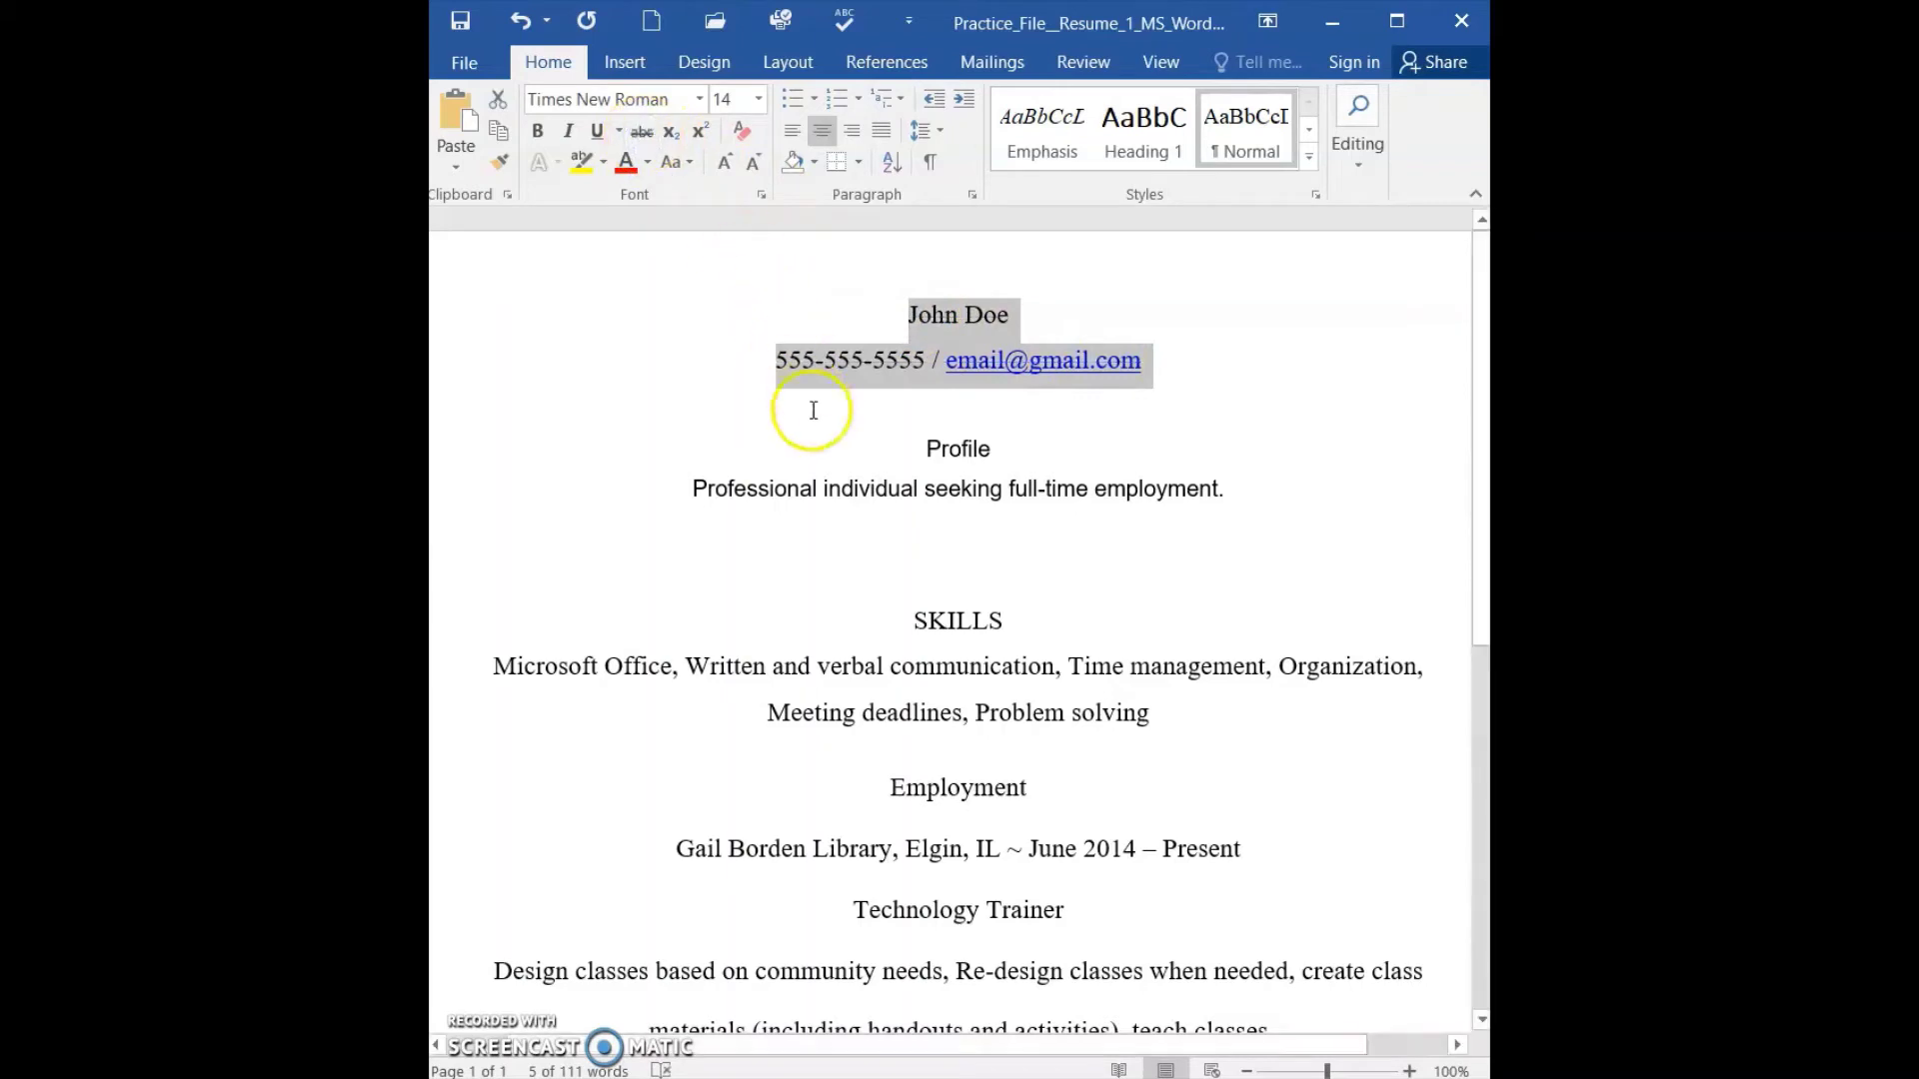
left_click(819, 483)
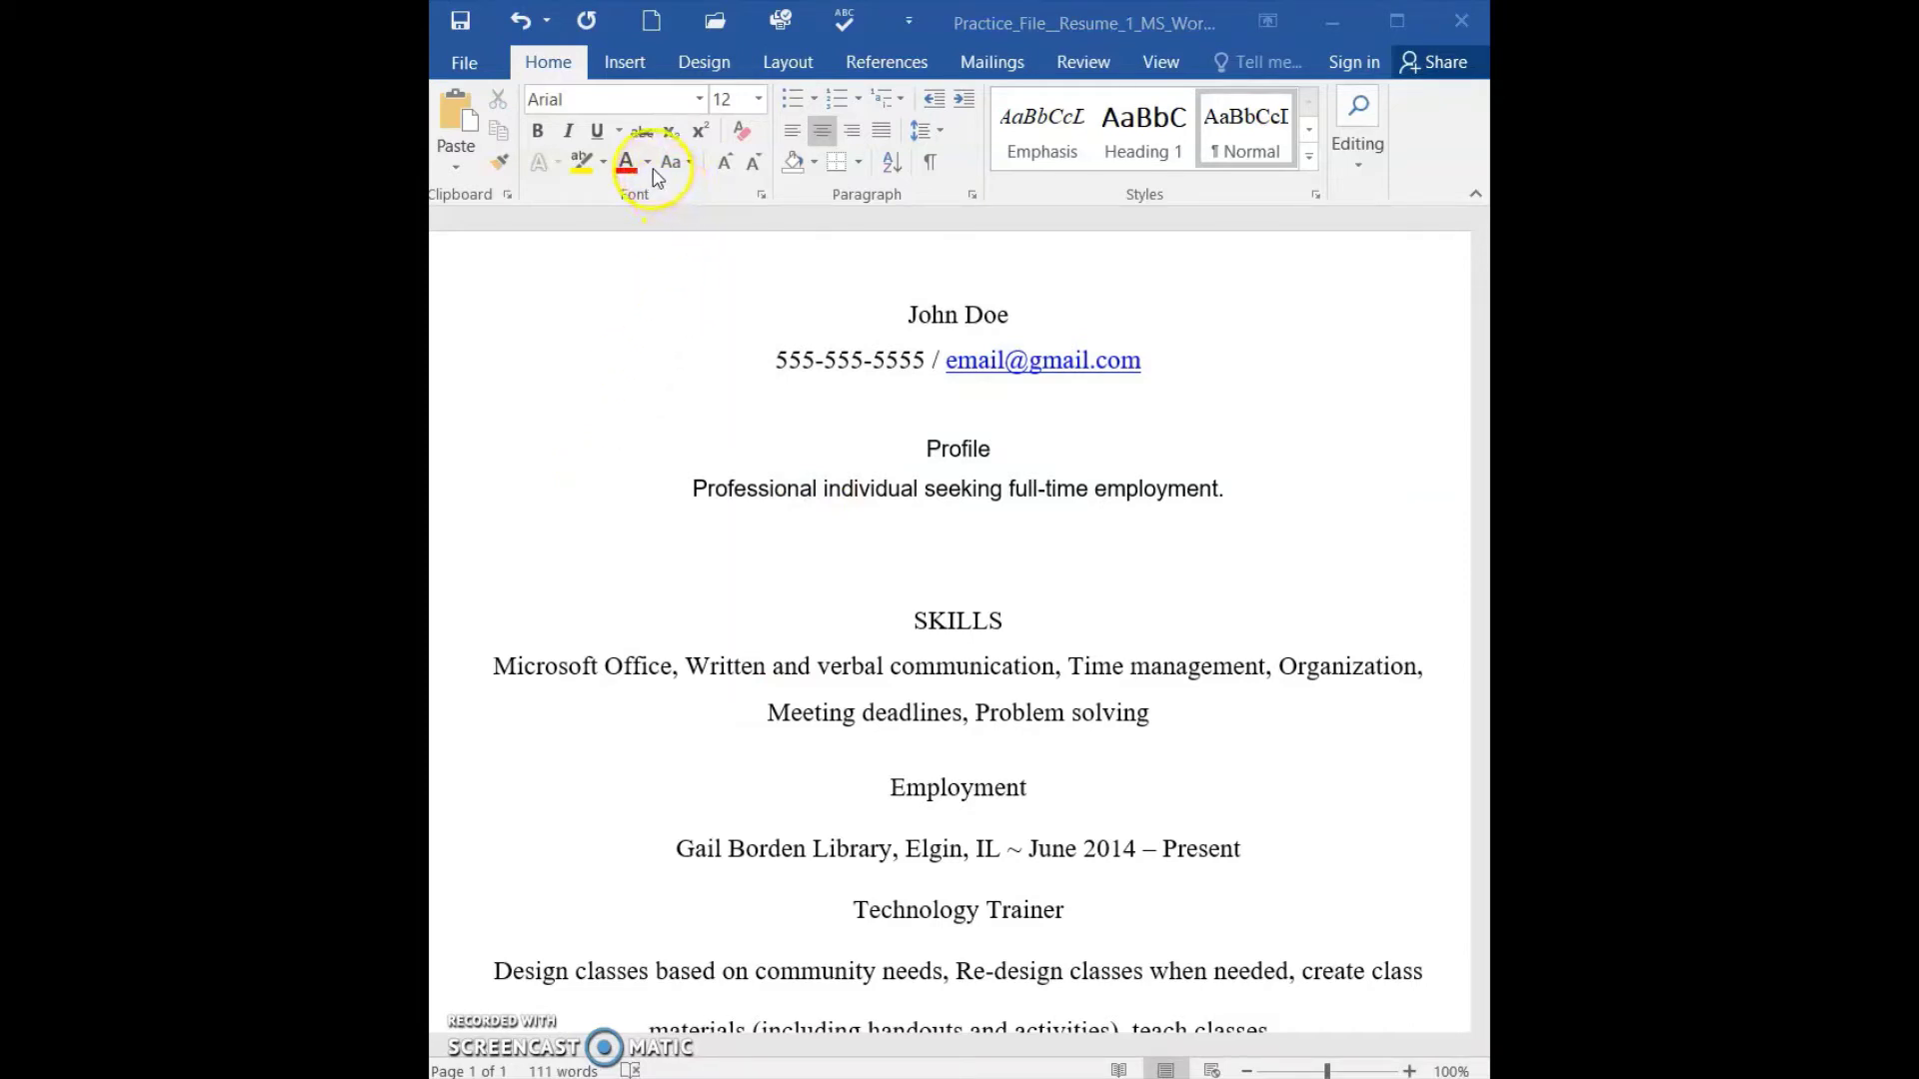
Color the name and contact lines at the start of the resume with the standard red font color.
left_click(905, 316)
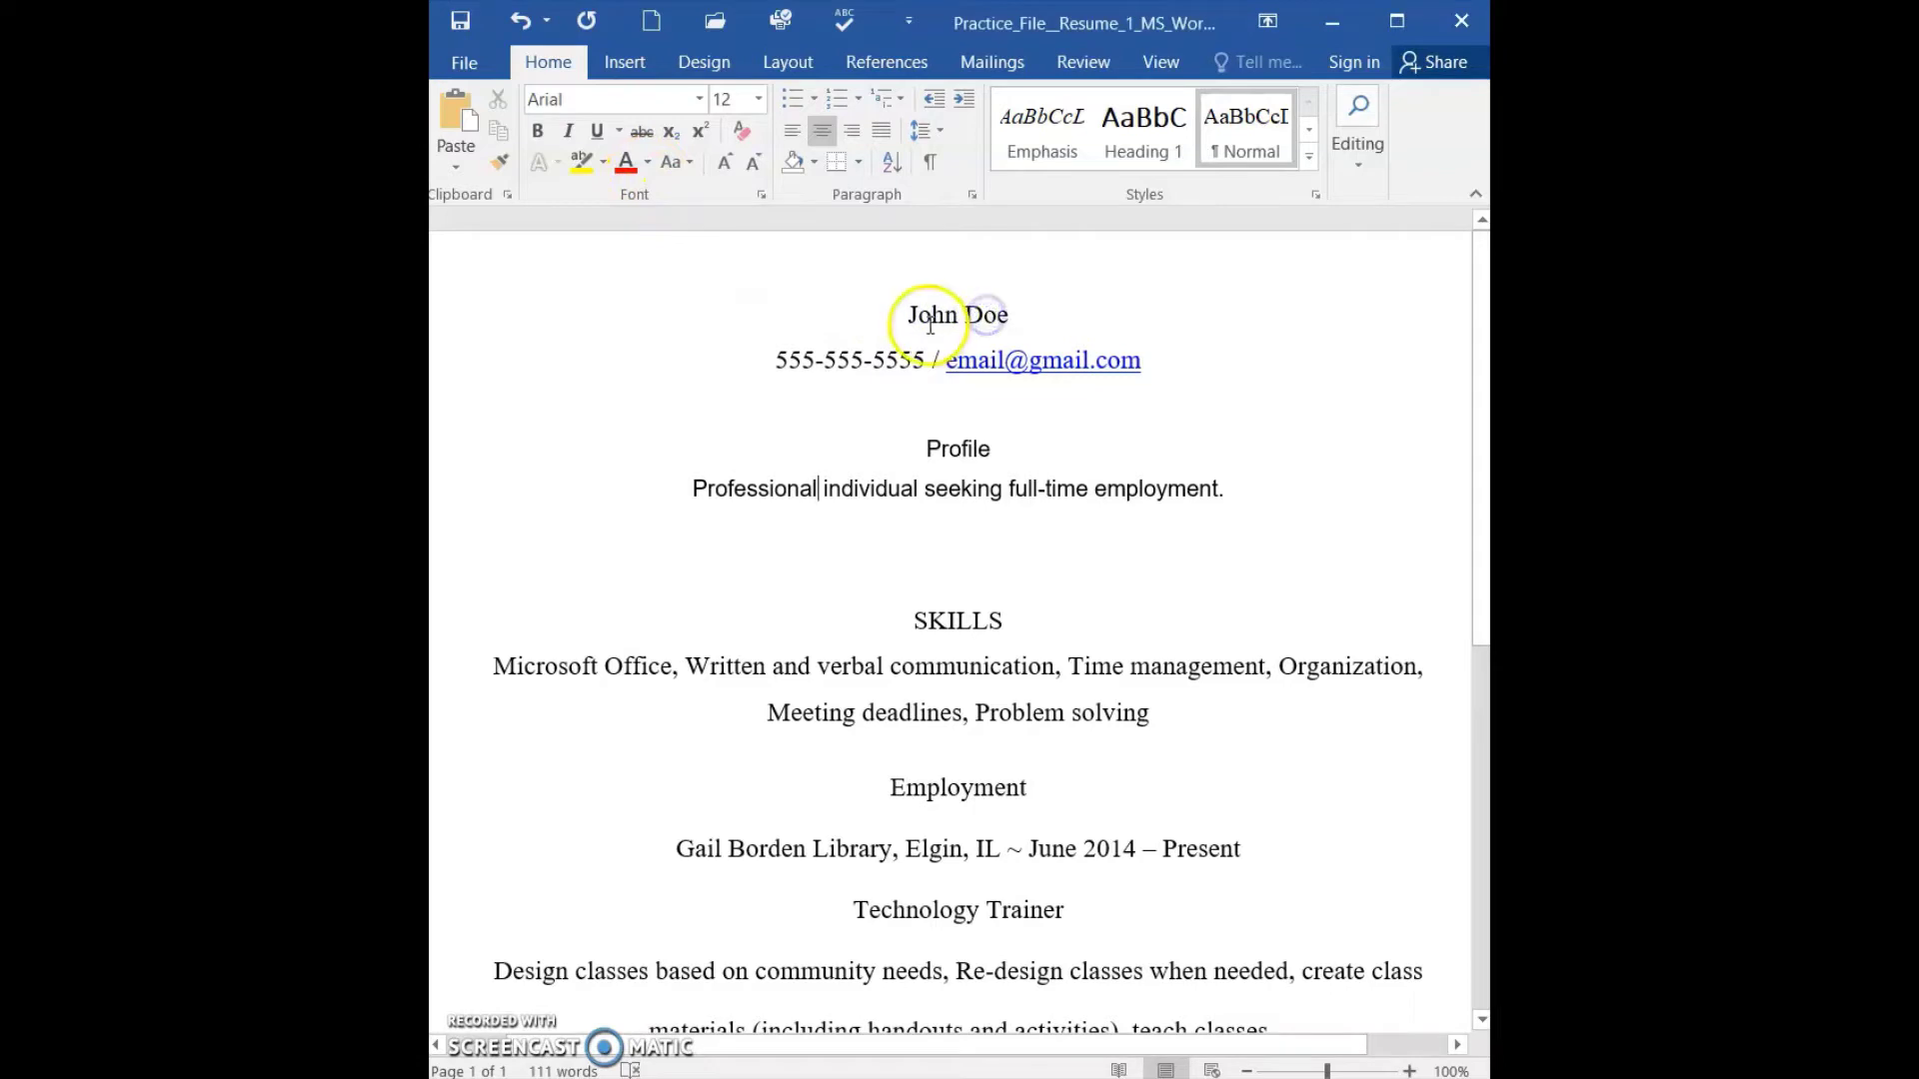
left_click_drag(908, 316, 1148, 364)
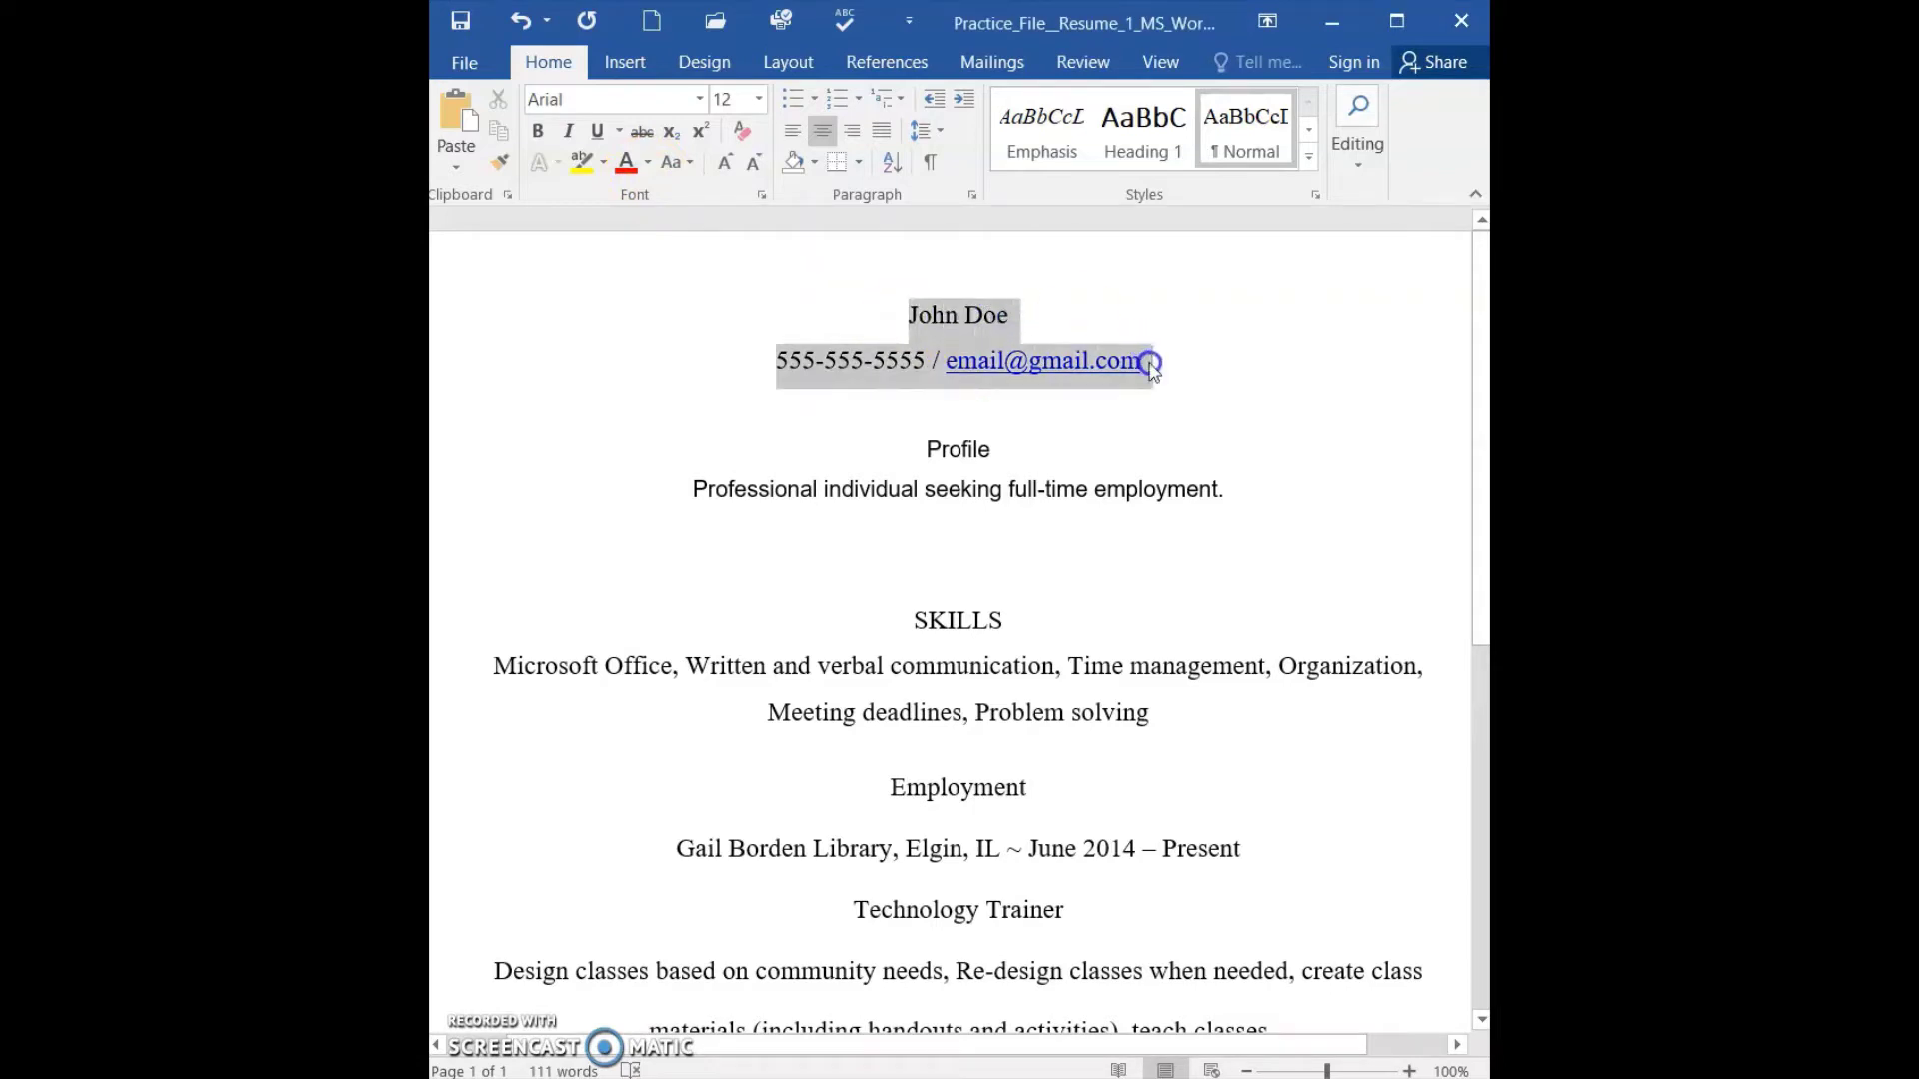
left_click(649, 166)
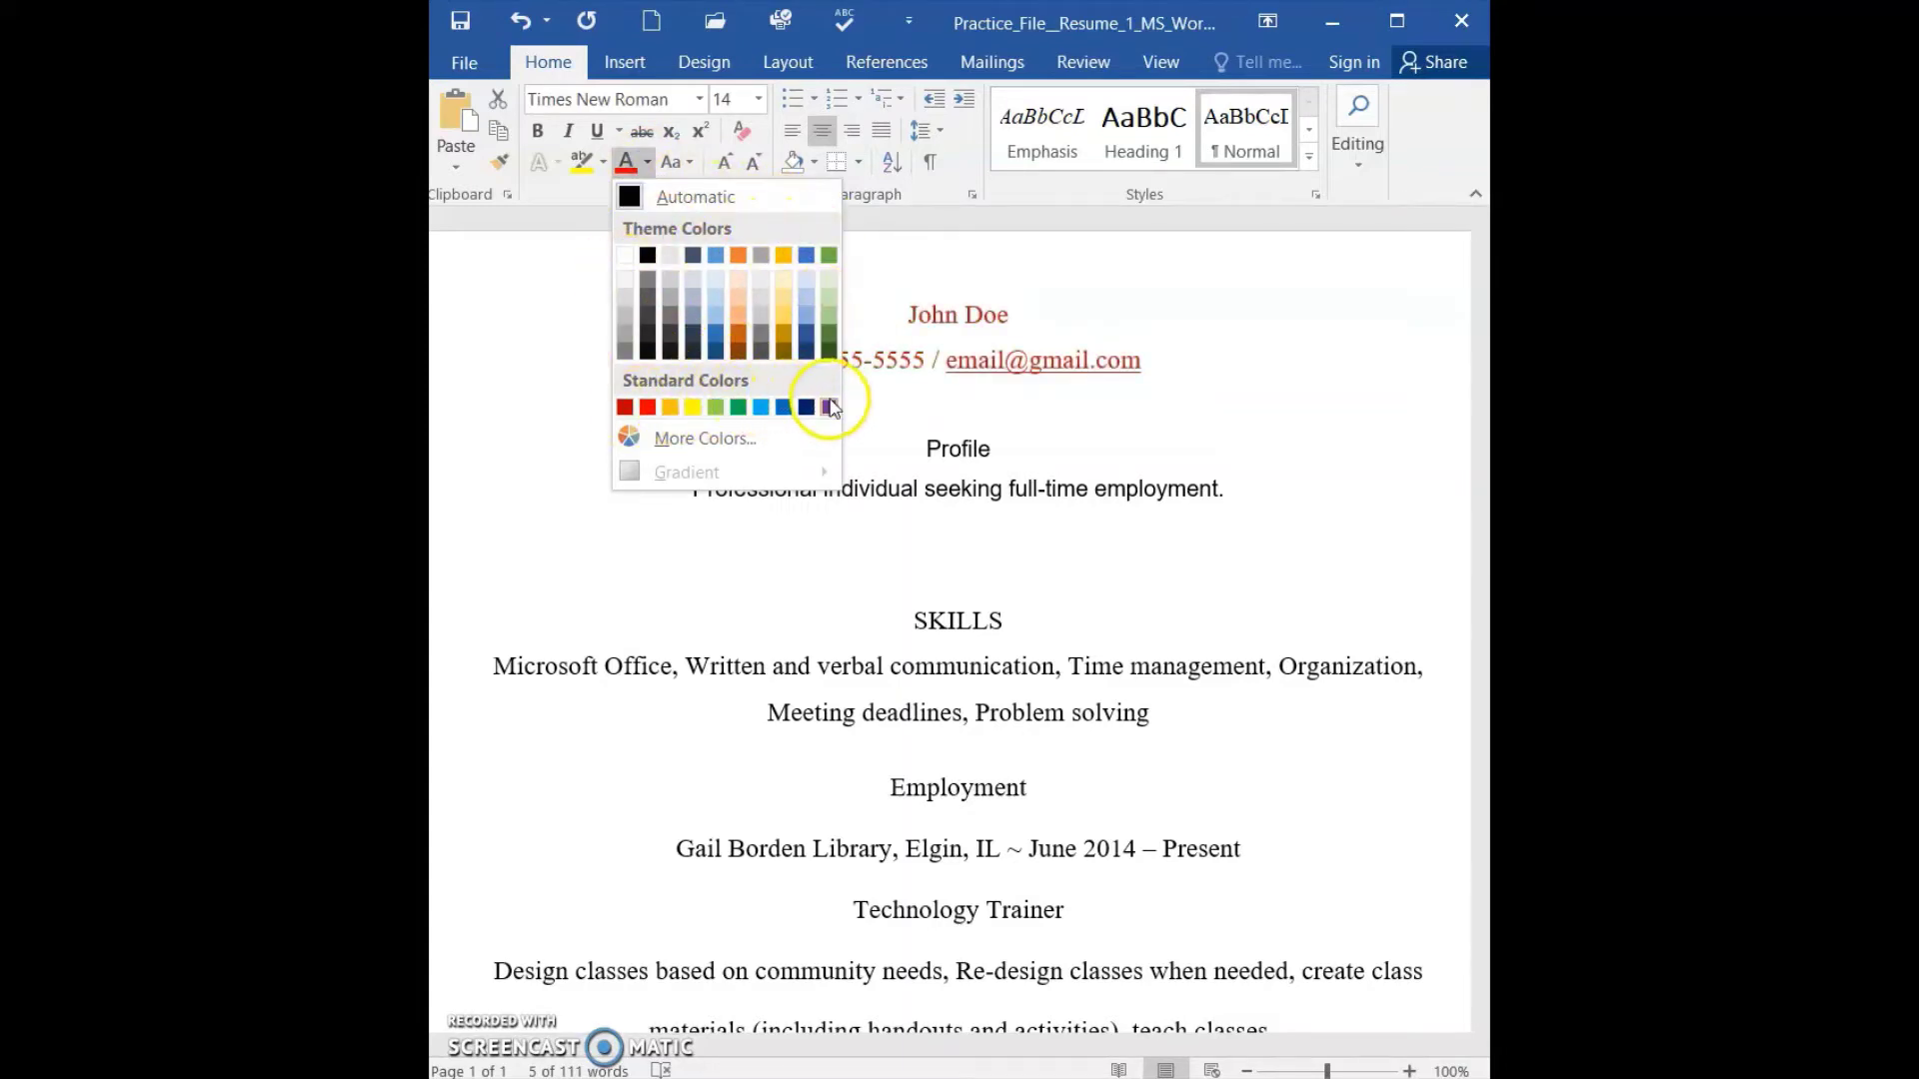
left_click(771, 448)
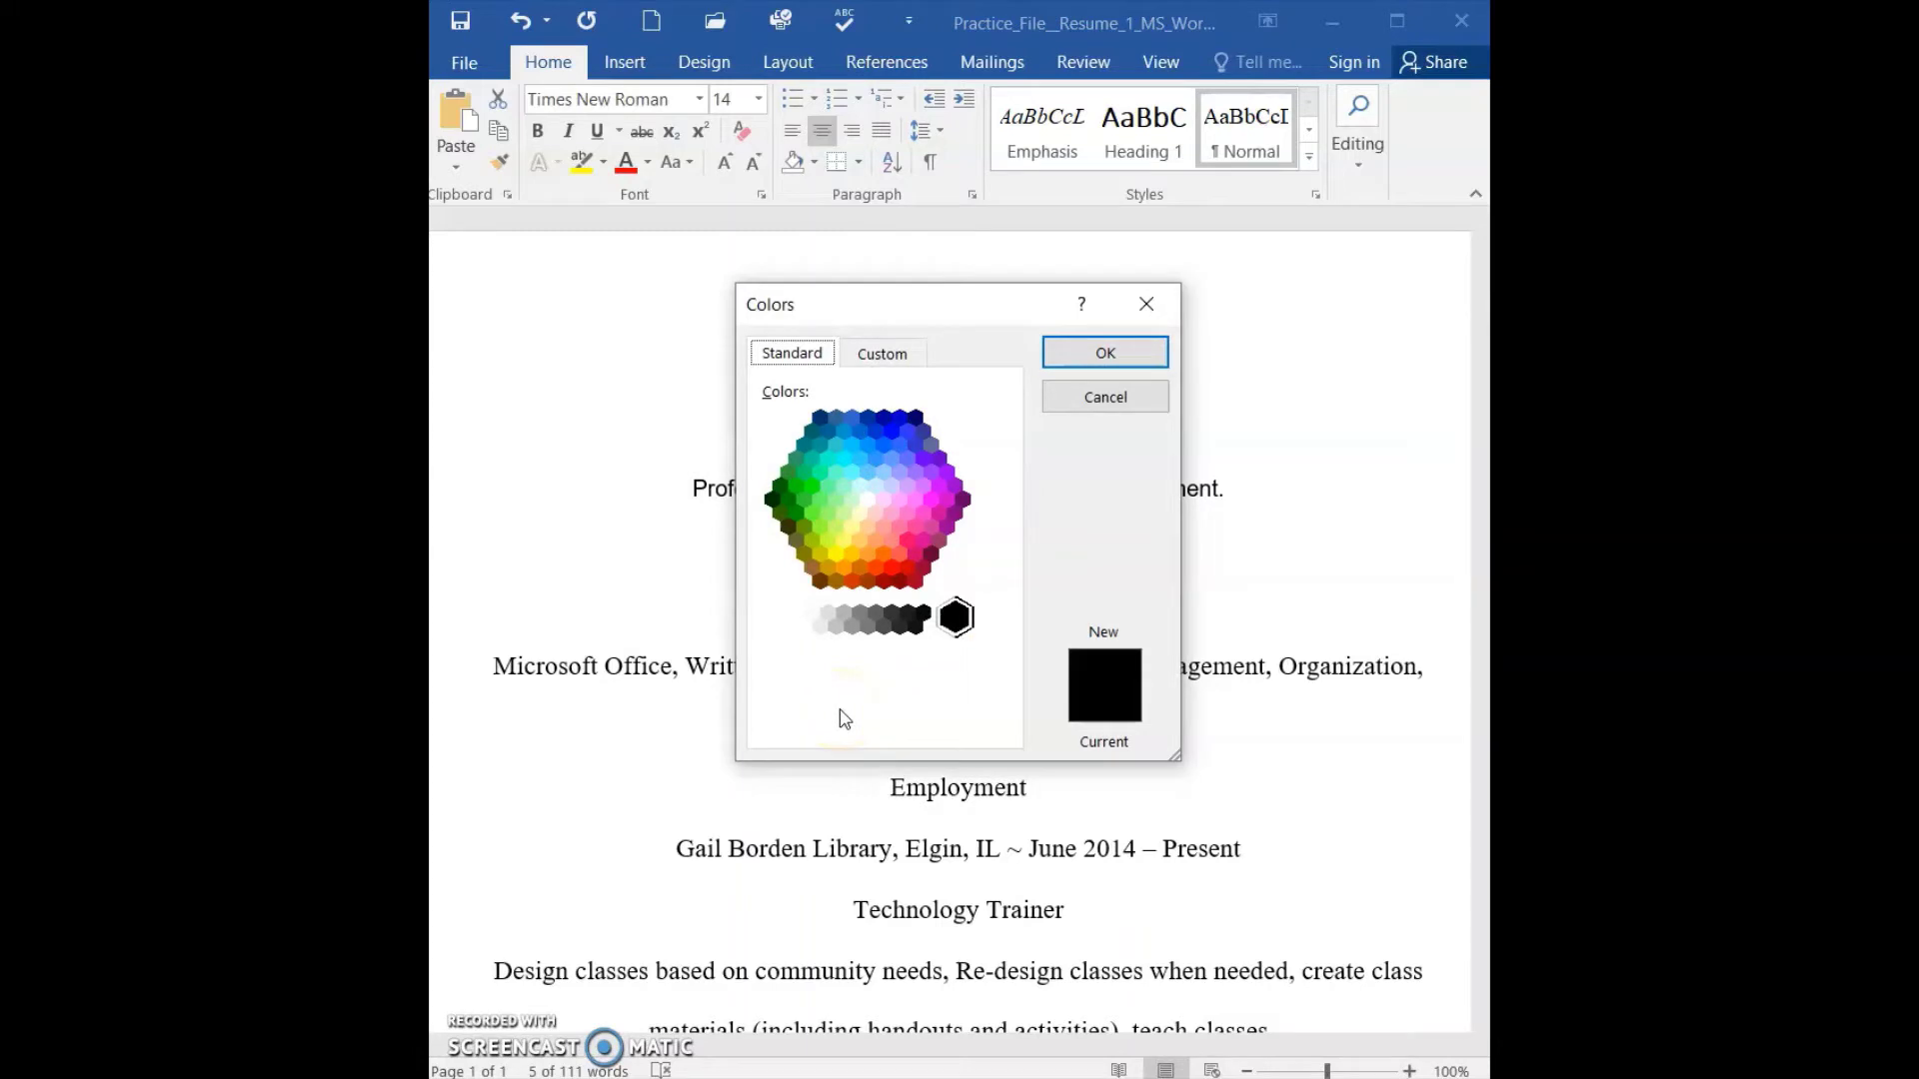
left_click(1145, 308)
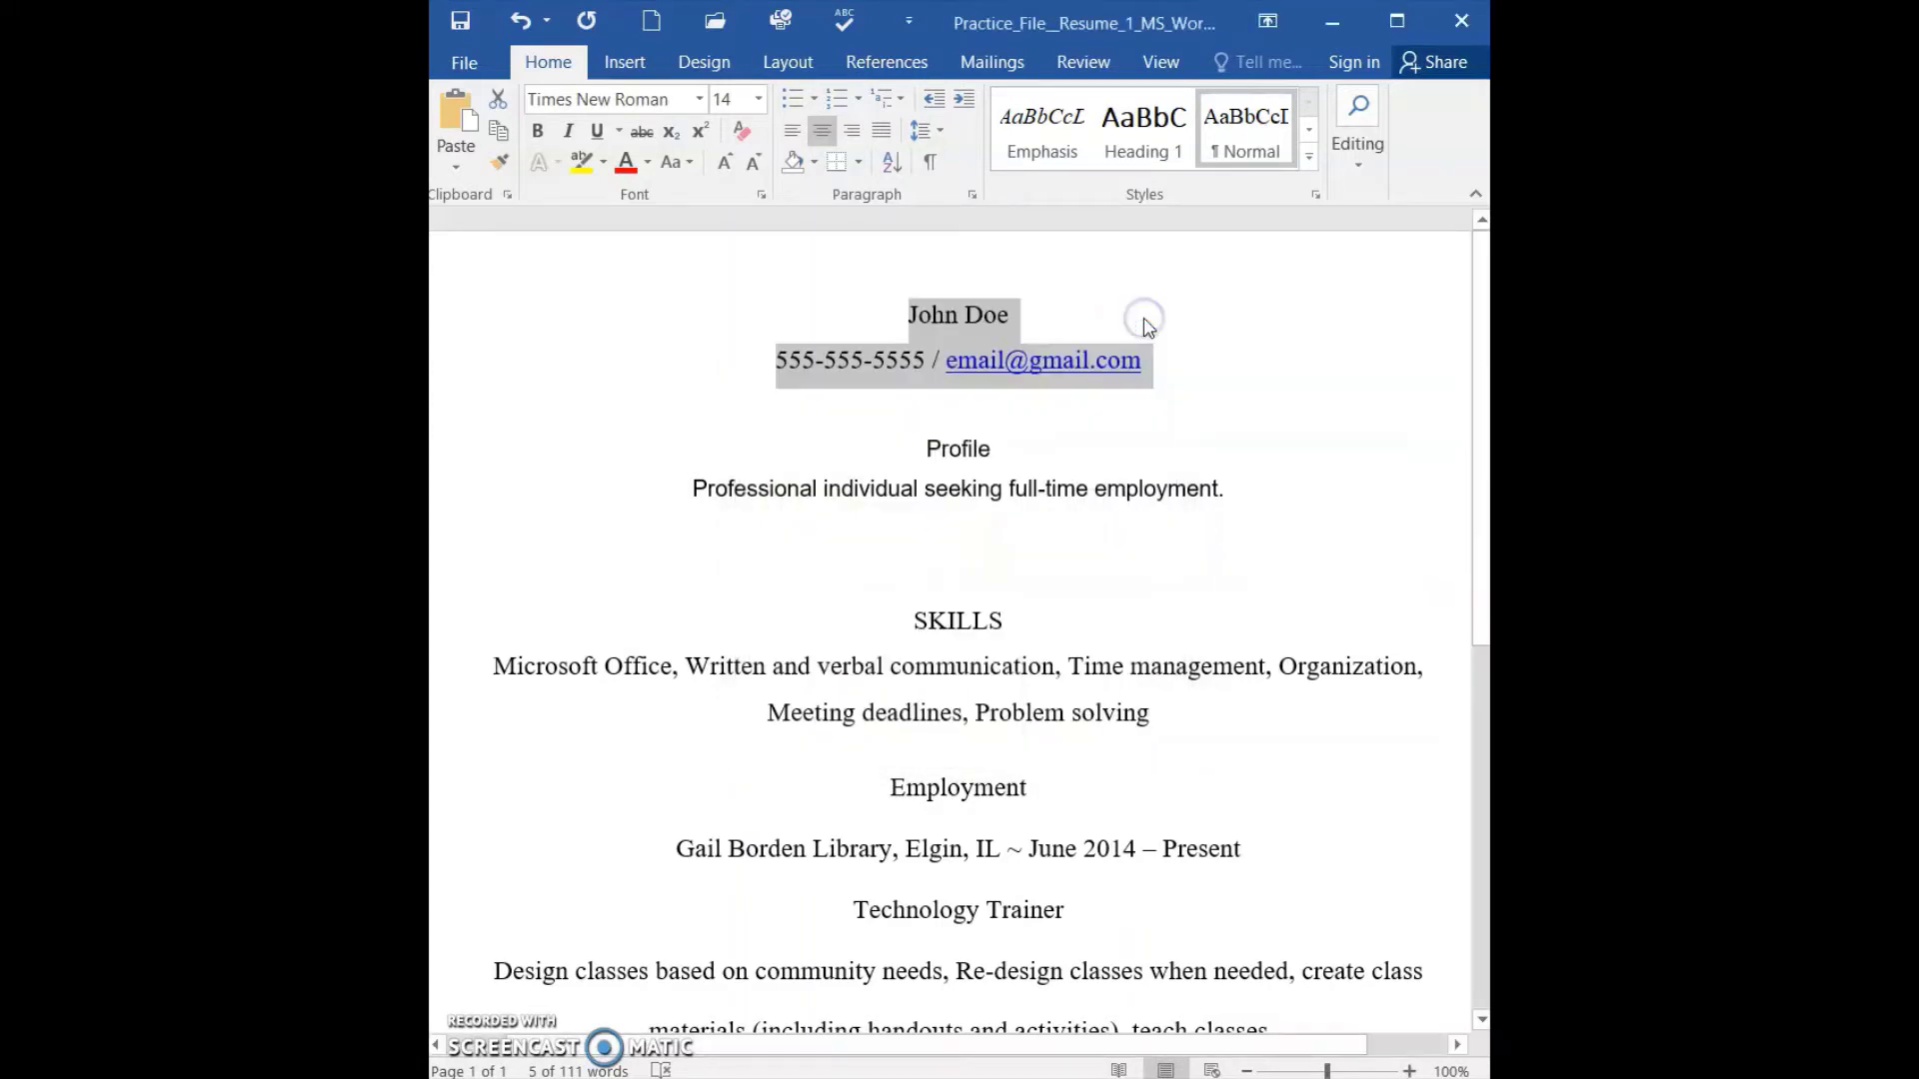
left_click(648, 163)
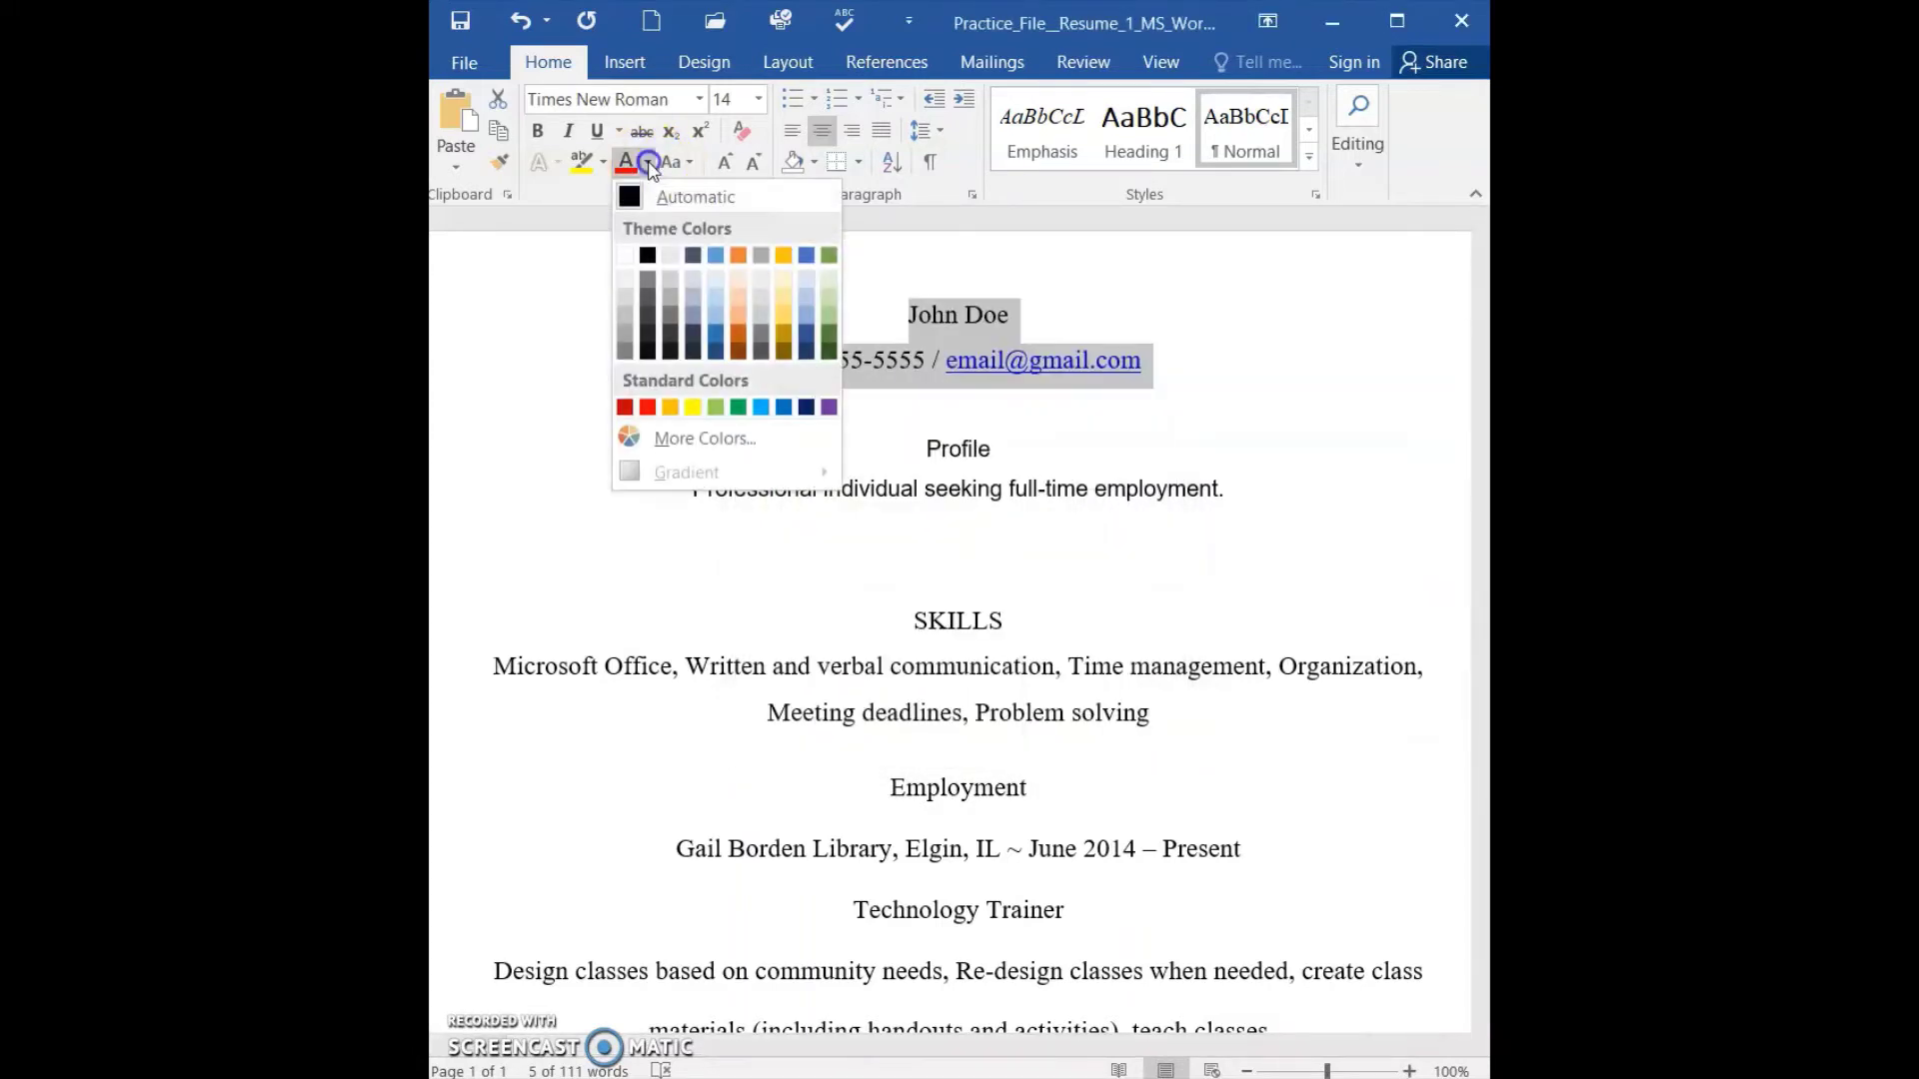
left_click(648, 407)
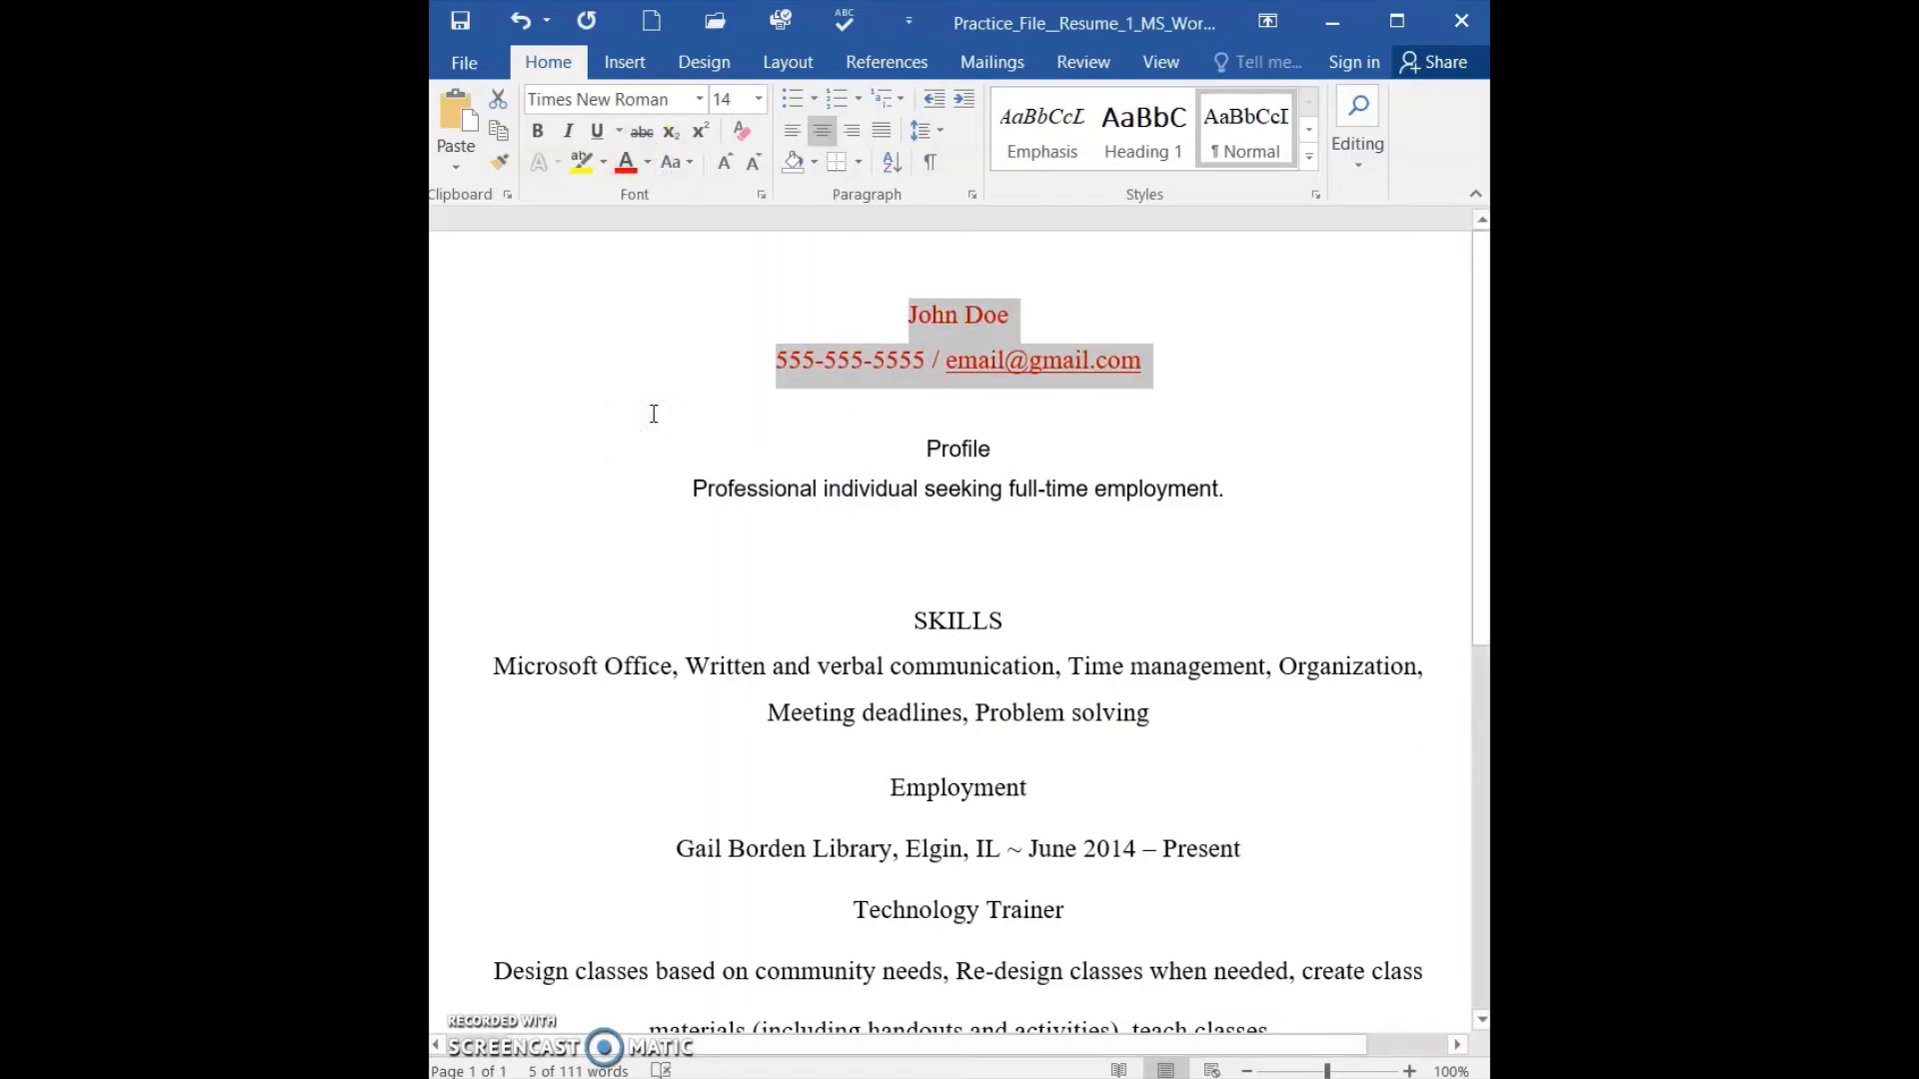
left_click(776, 454)
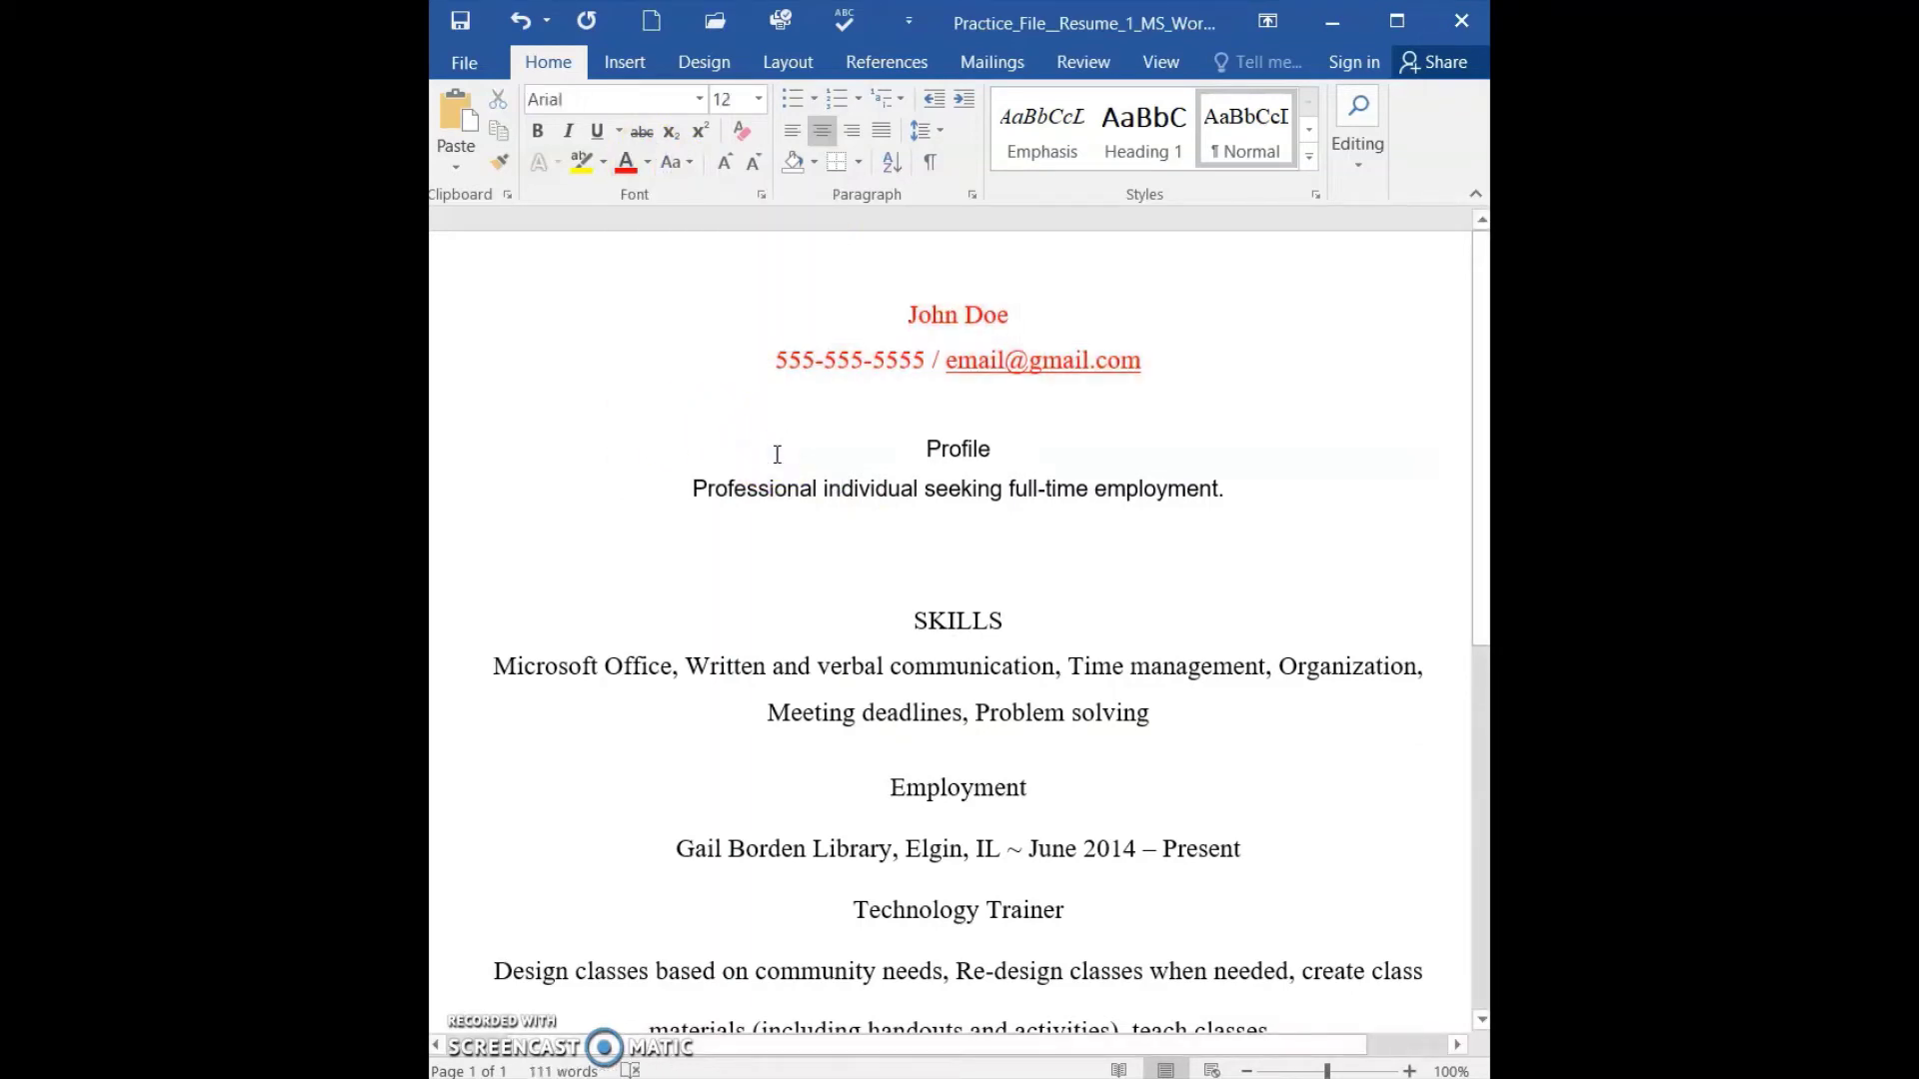
Set the font color of the resume's name and contact lines to Automatic.
left_click_drag(905, 315, 1173, 356)
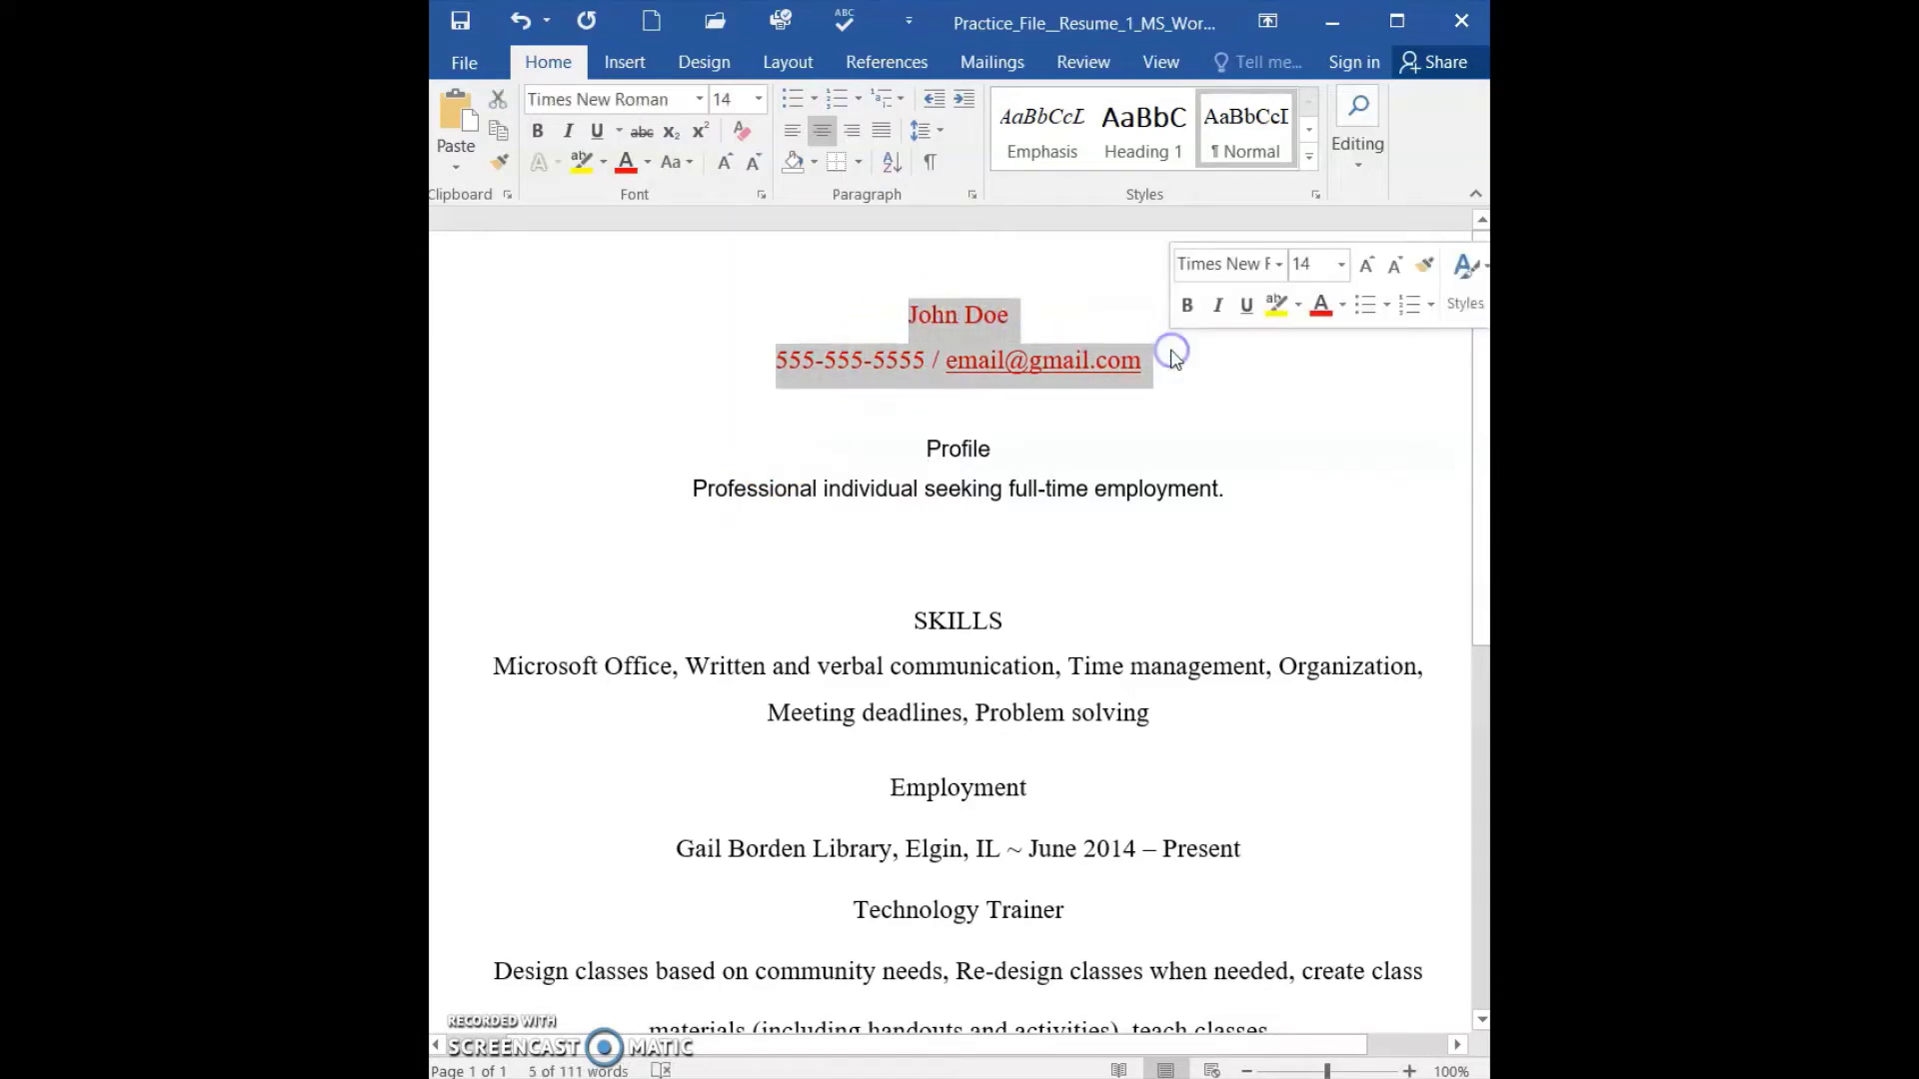
left_click(647, 164)
left_click(647, 192)
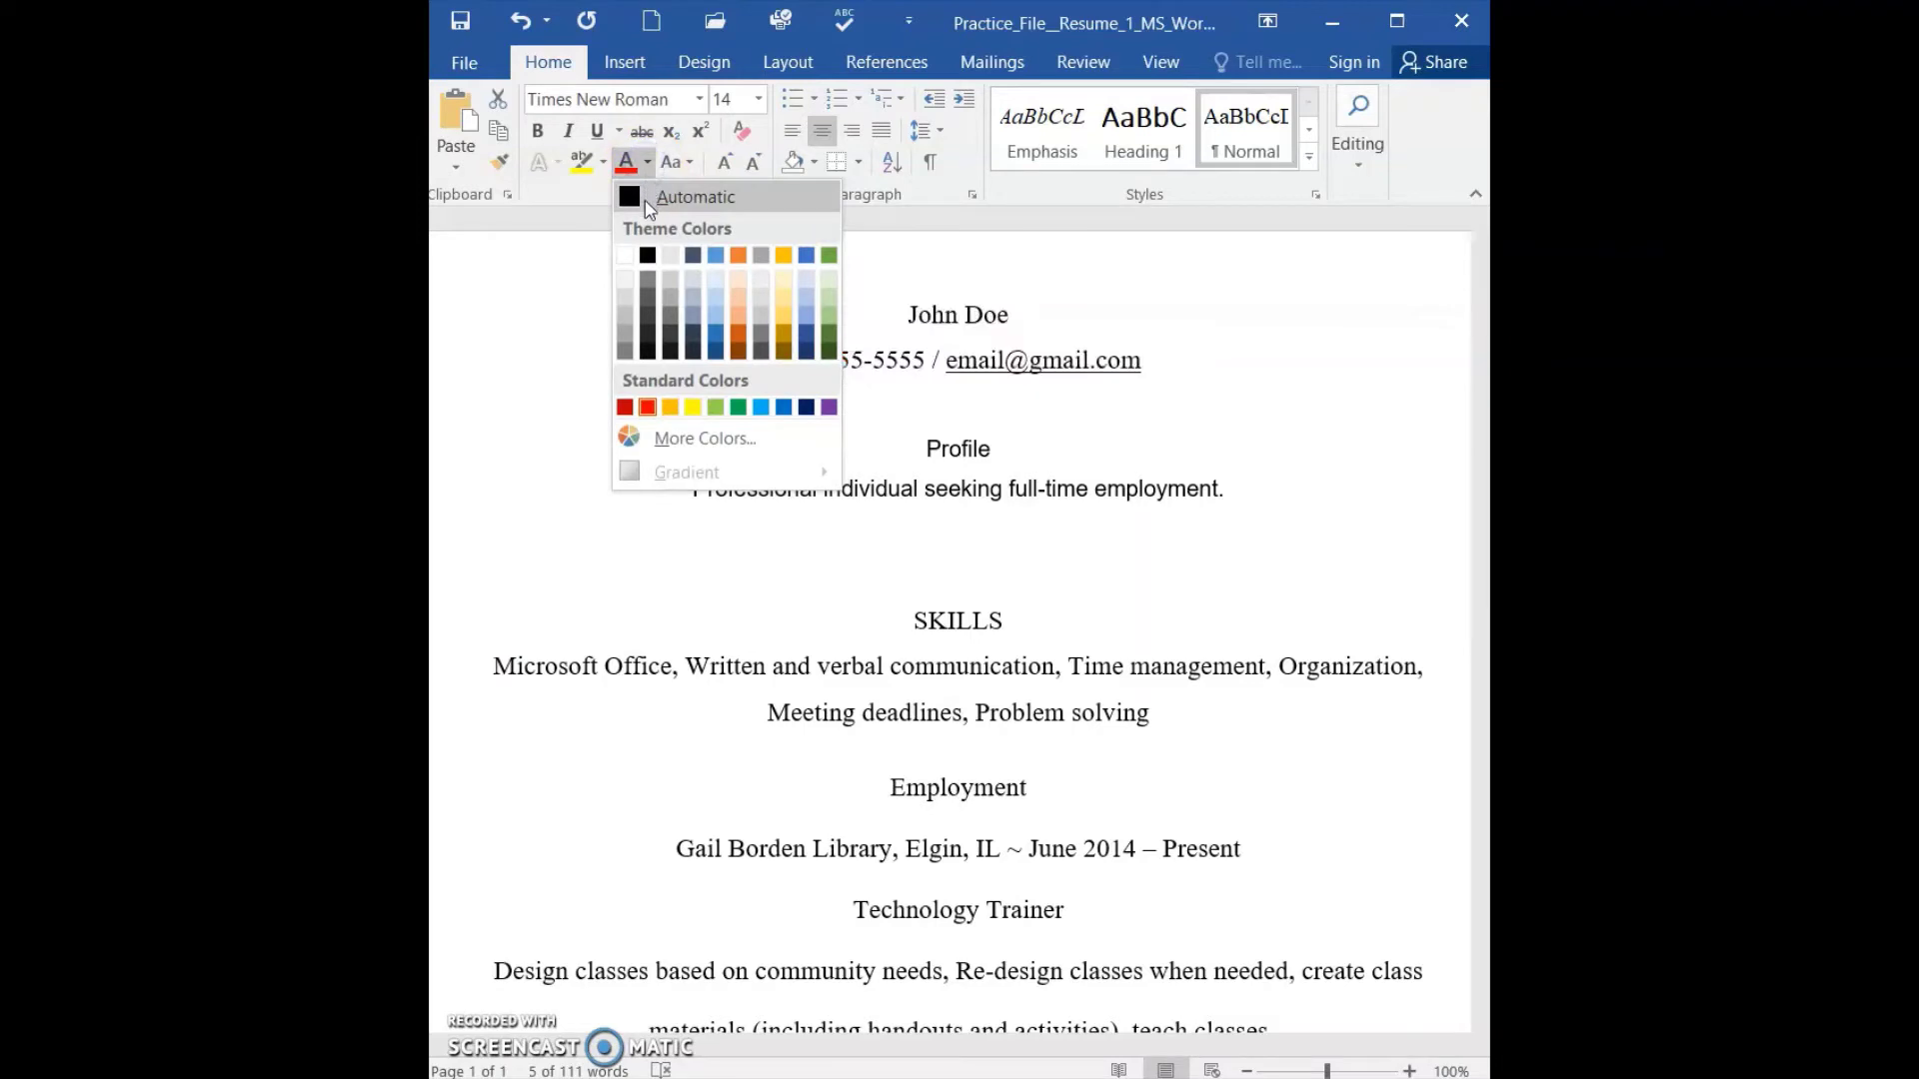
left_click(834, 489)
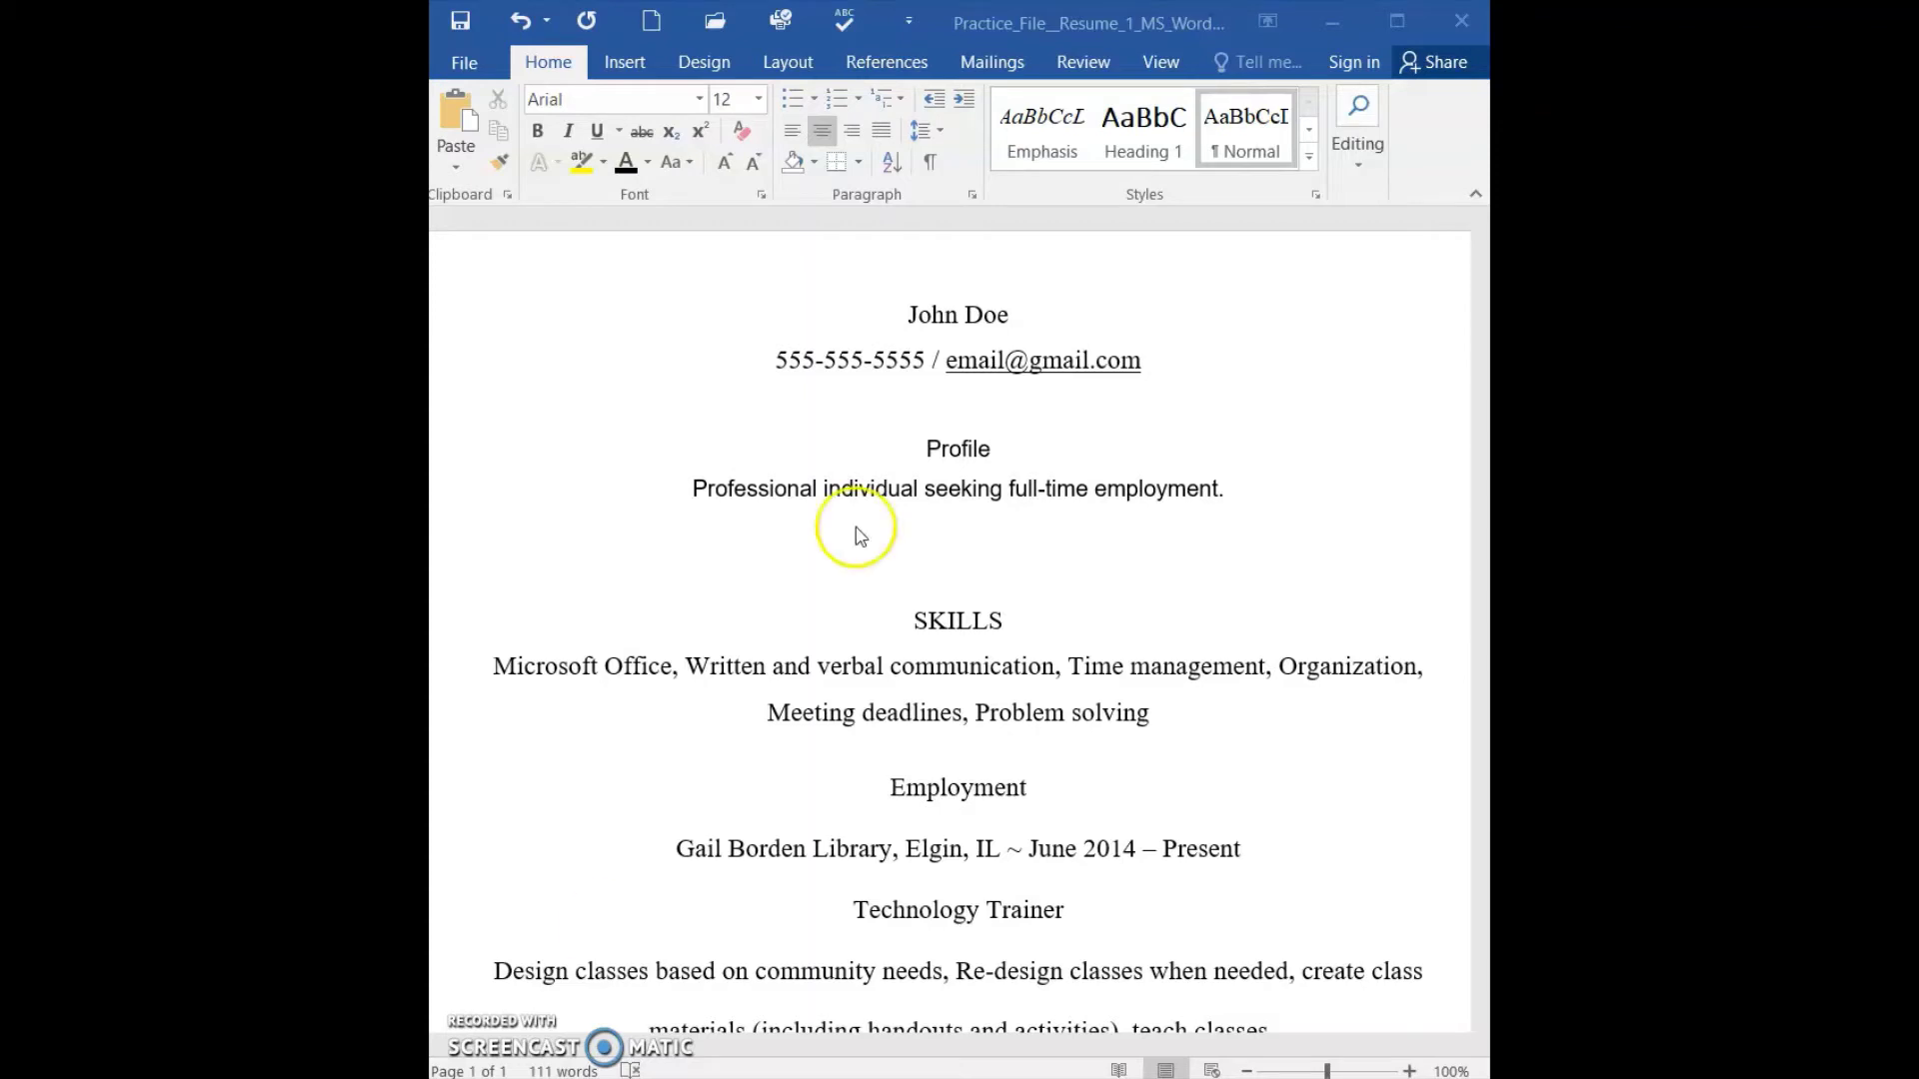
Highlight the name and contact lines at the start of the resume in yellow.
left_click(911, 317)
left_click_drag(910, 320, 1177, 357)
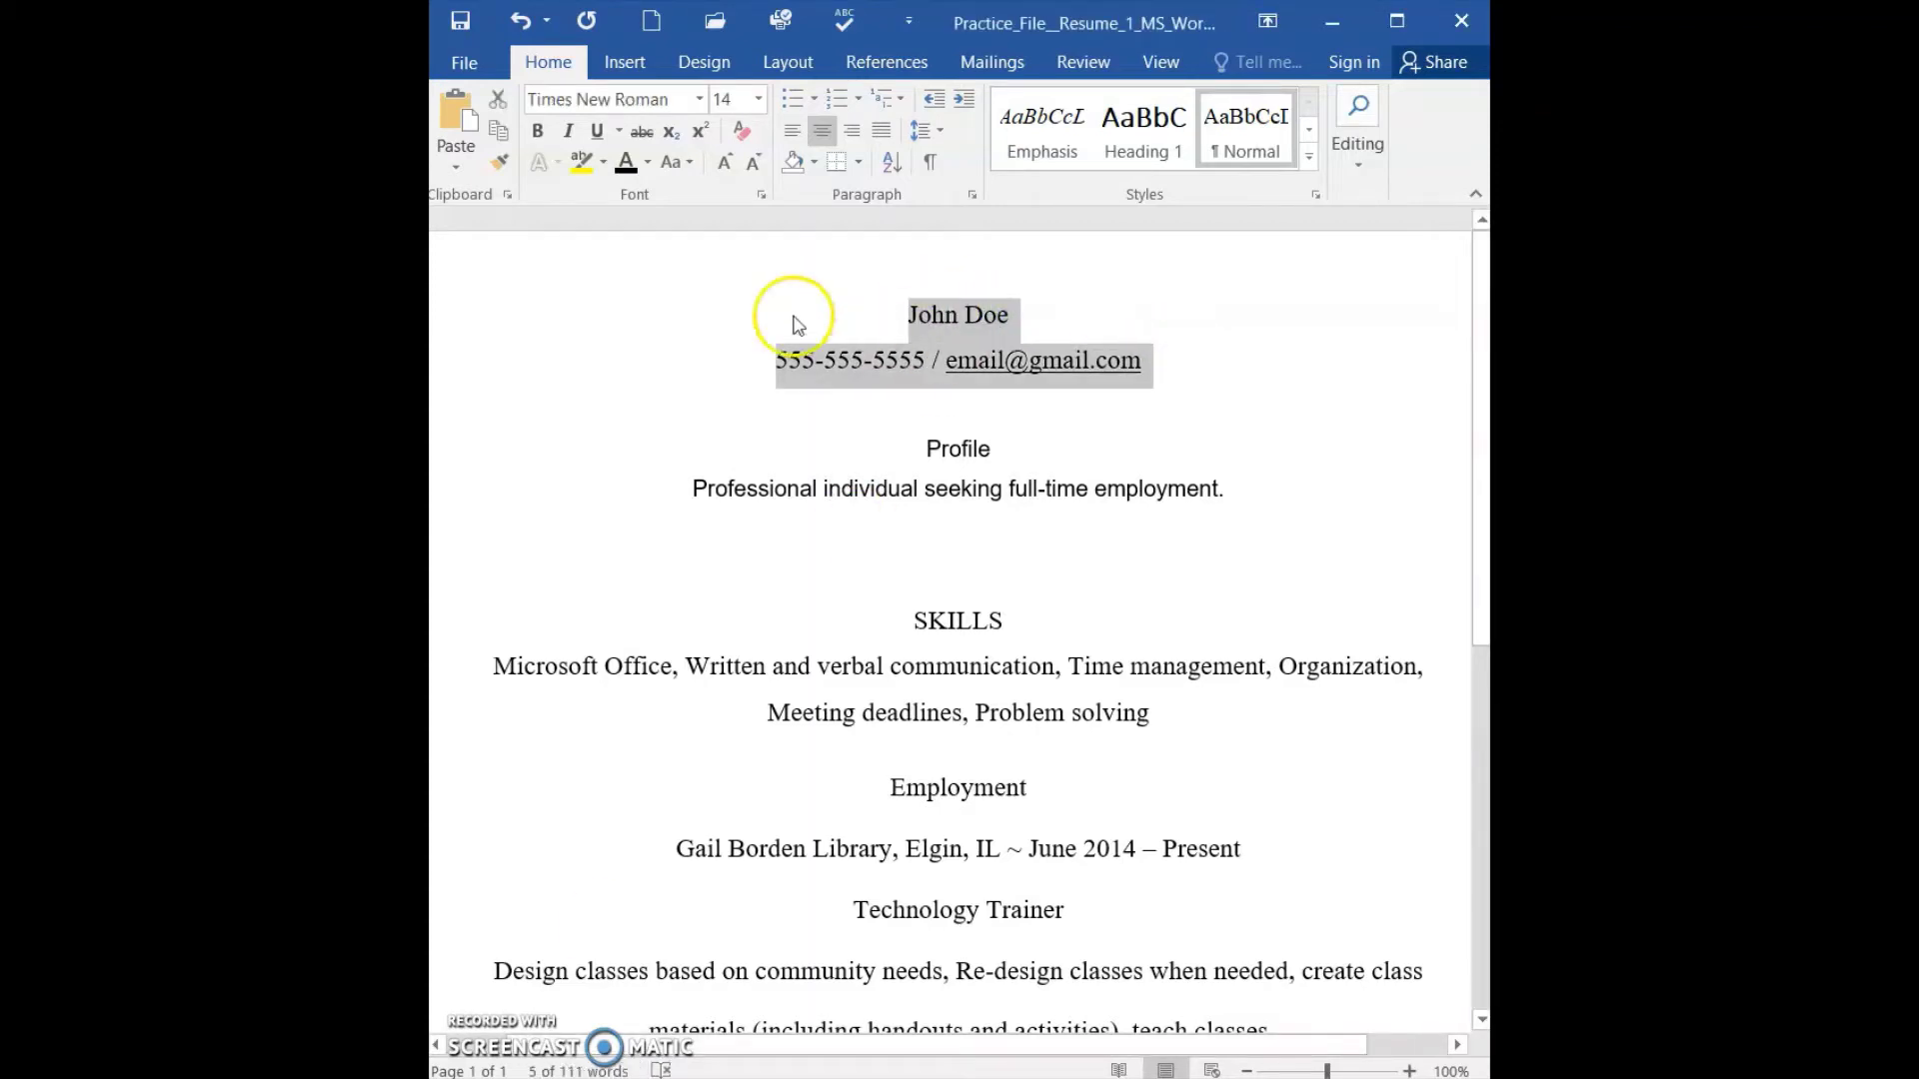
left_click(582, 165)
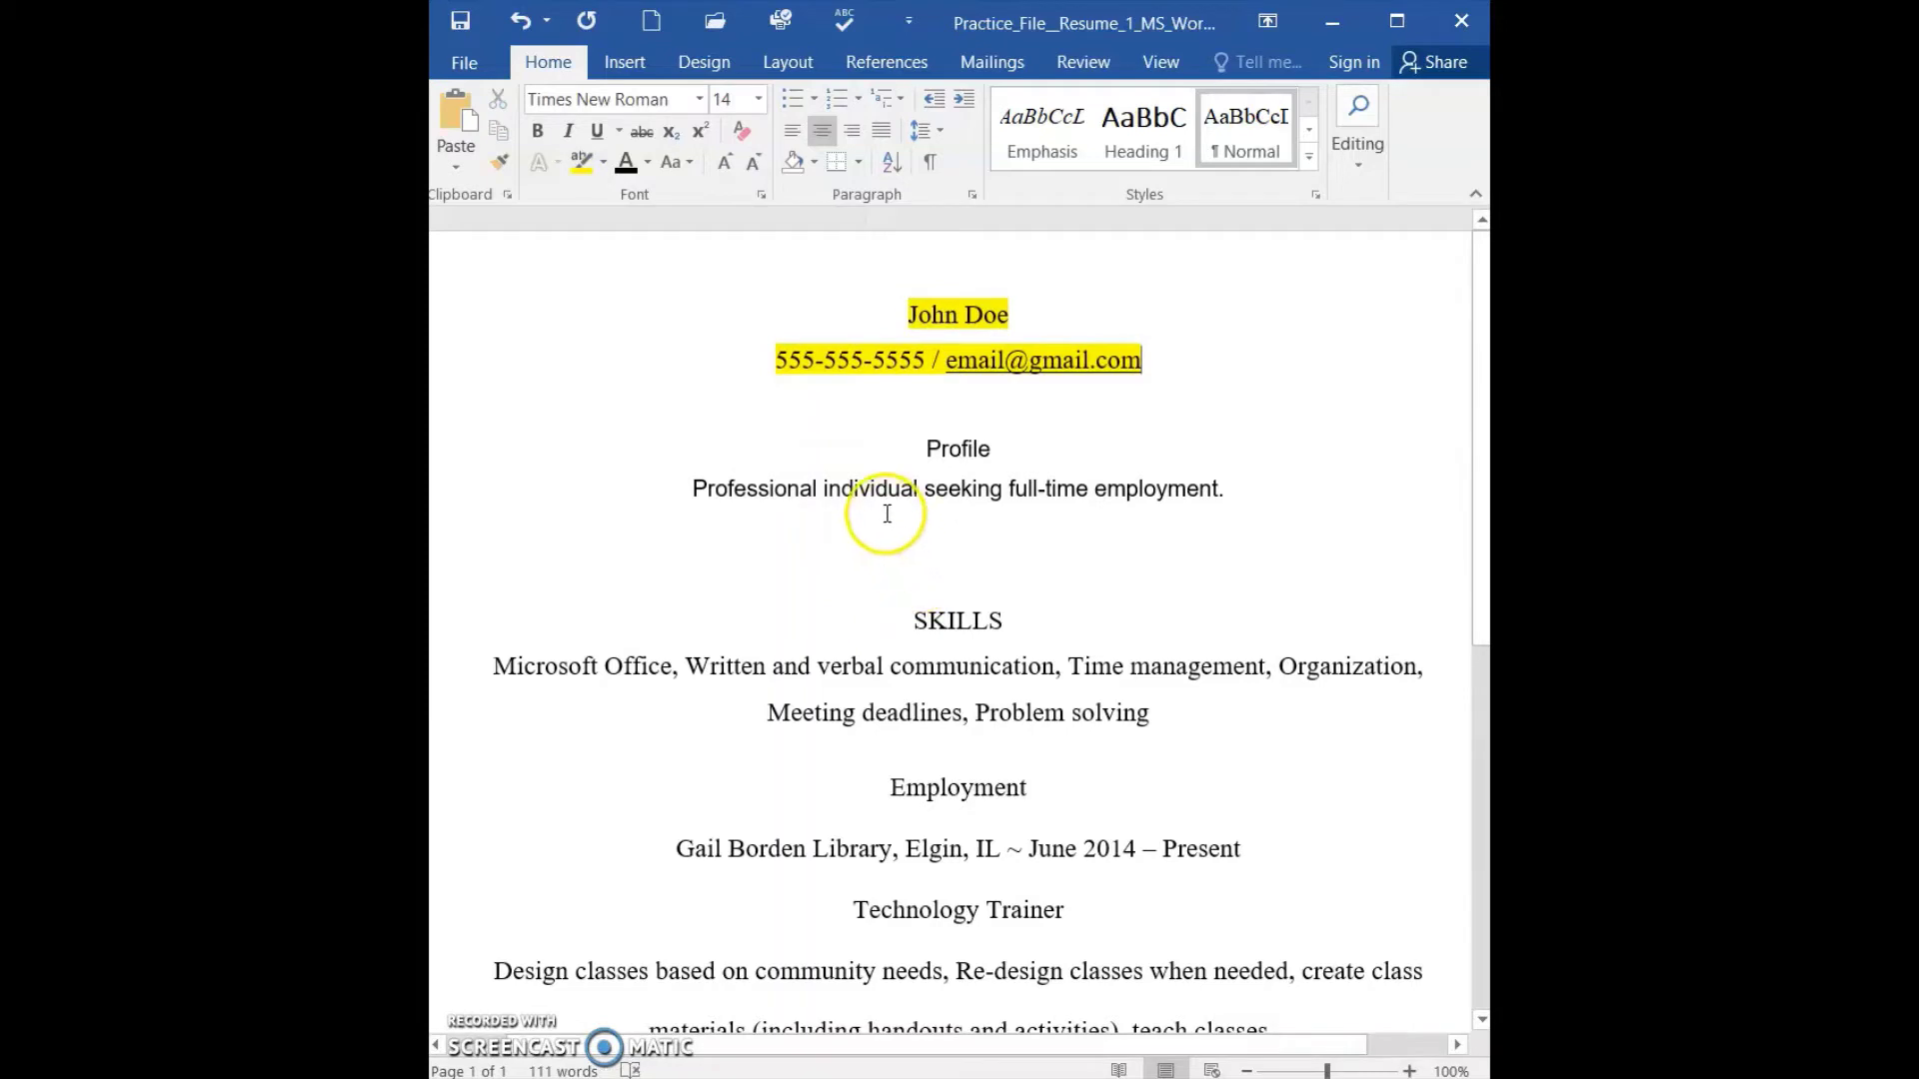
Remove the highlight from the resume's name and contact lines by choosing No Color.
left_click(1151, 360)
left_click_drag(1150, 359, 899, 318)
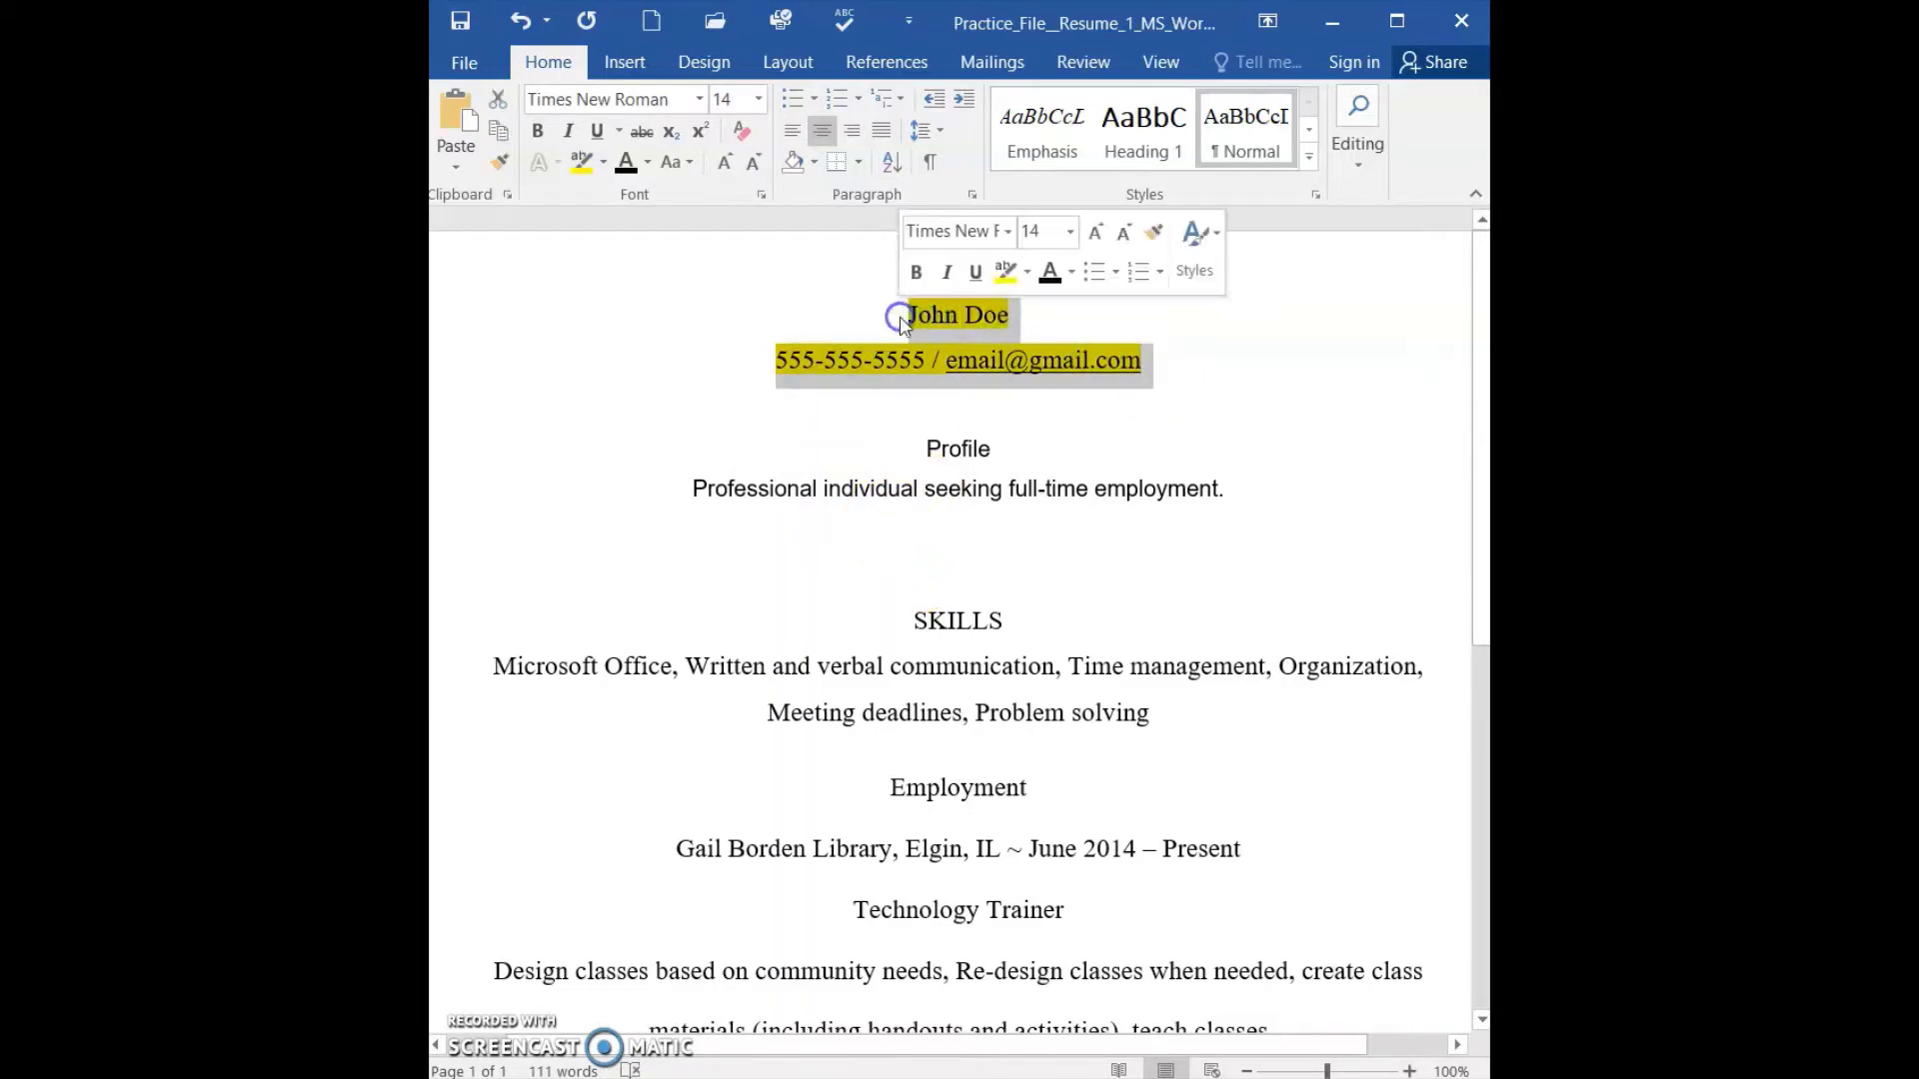
left_click(604, 164)
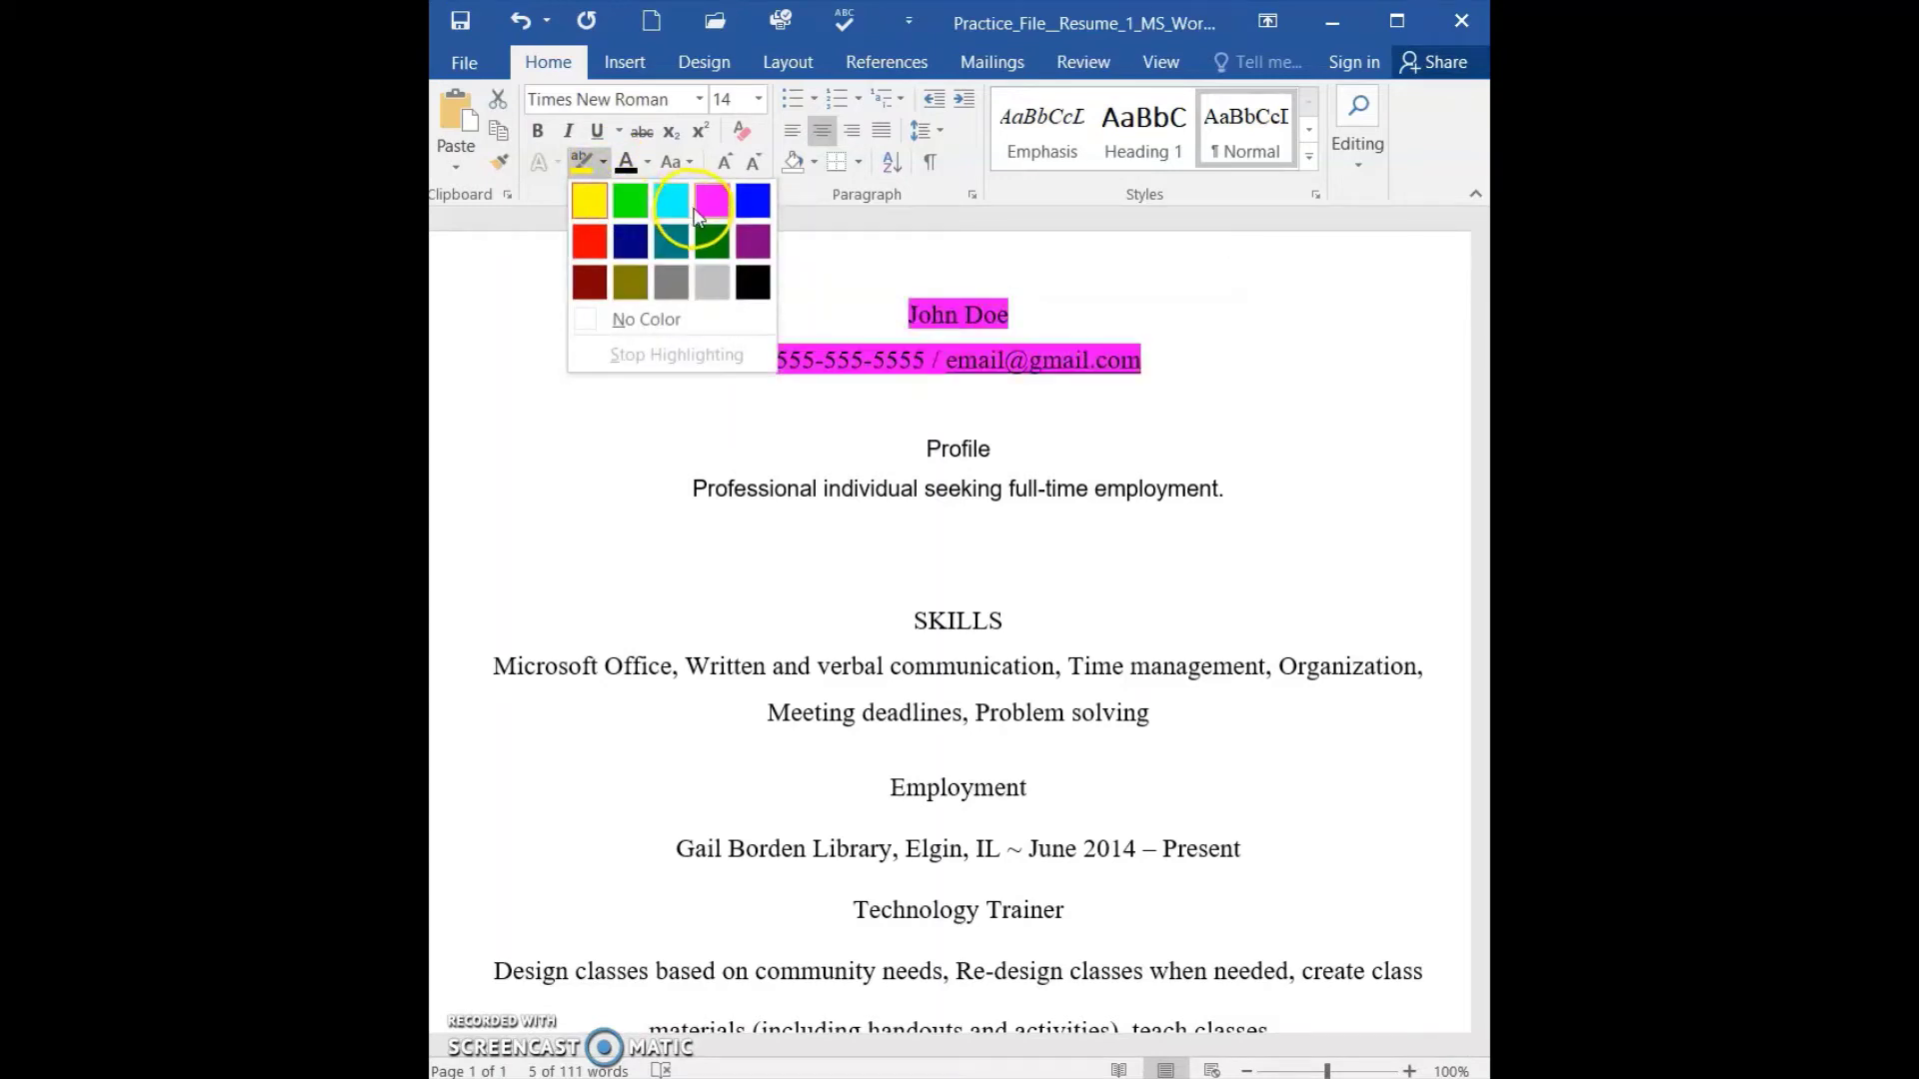
left_click(707, 320)
left_click(707, 313)
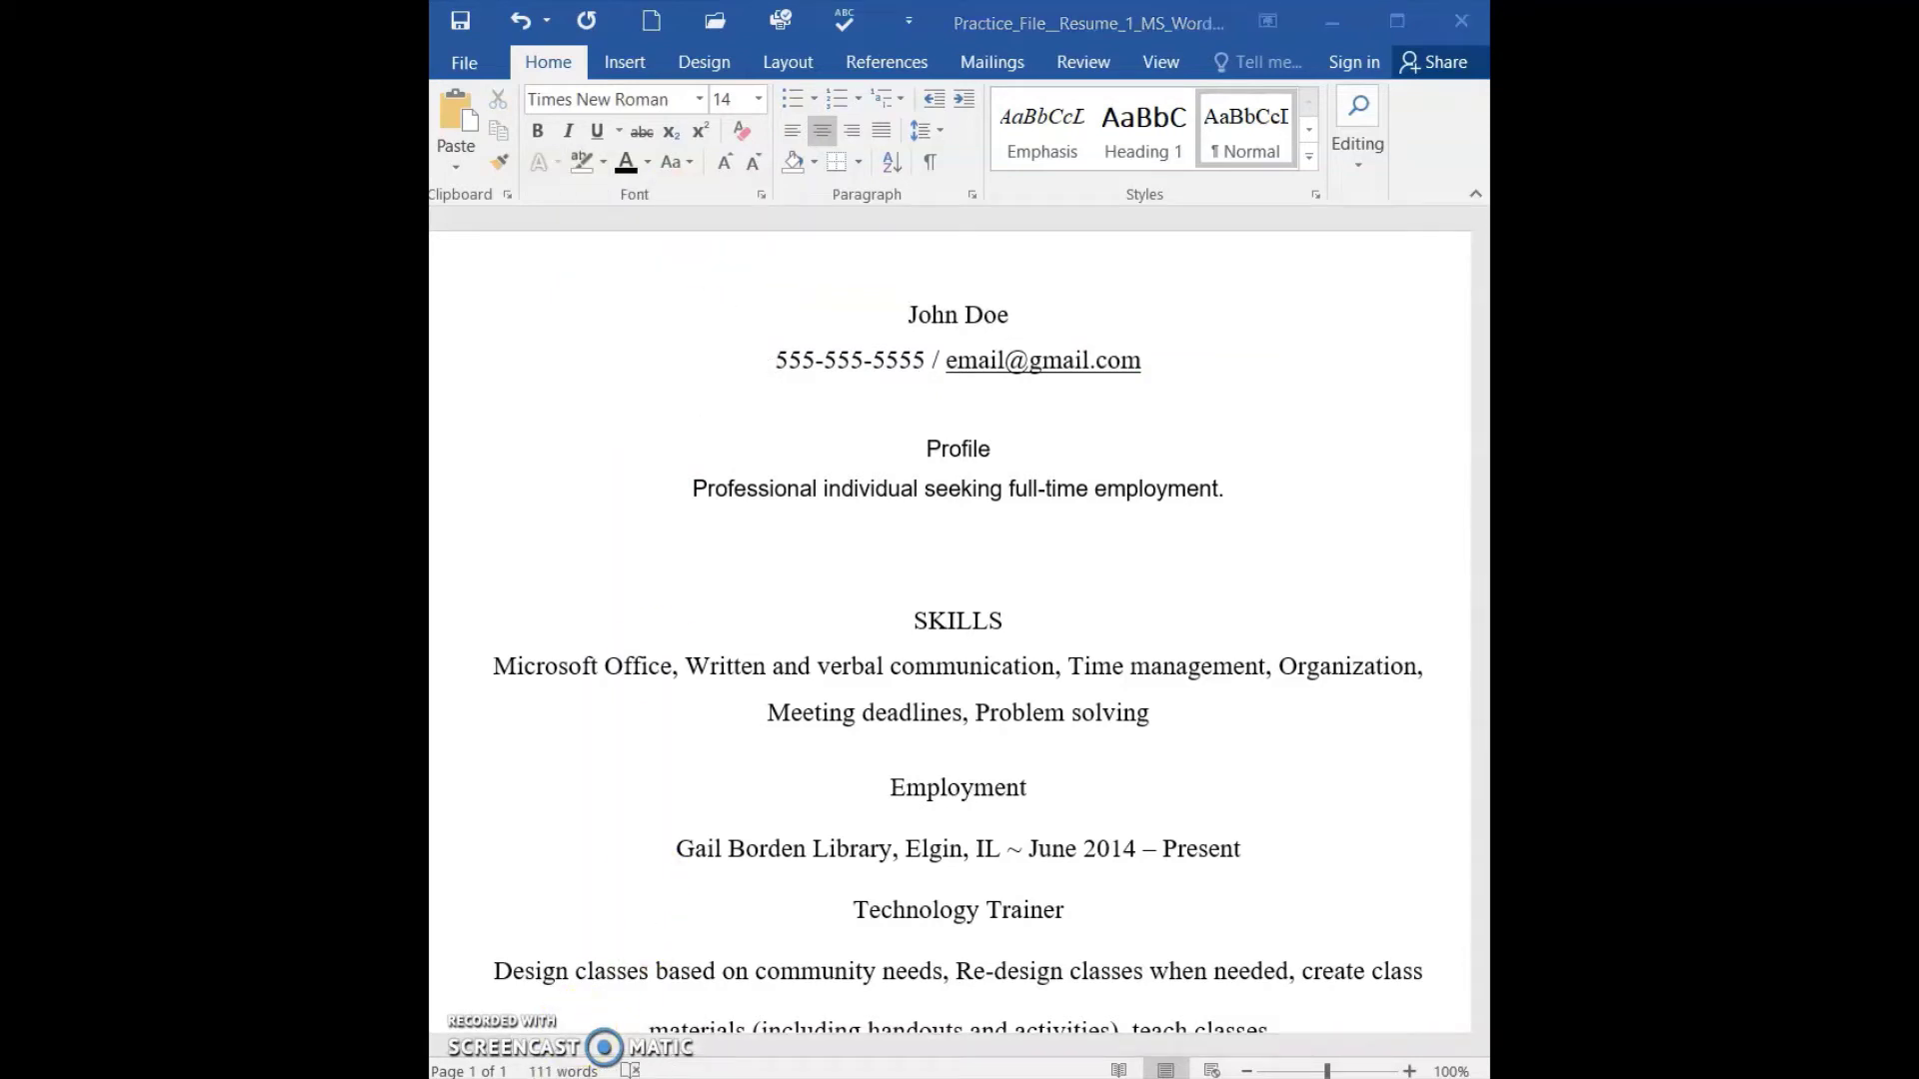
Change the Profile heading and its sentence to UPPERCASE, followed by Capitalize Each Word.
left_click(930, 447)
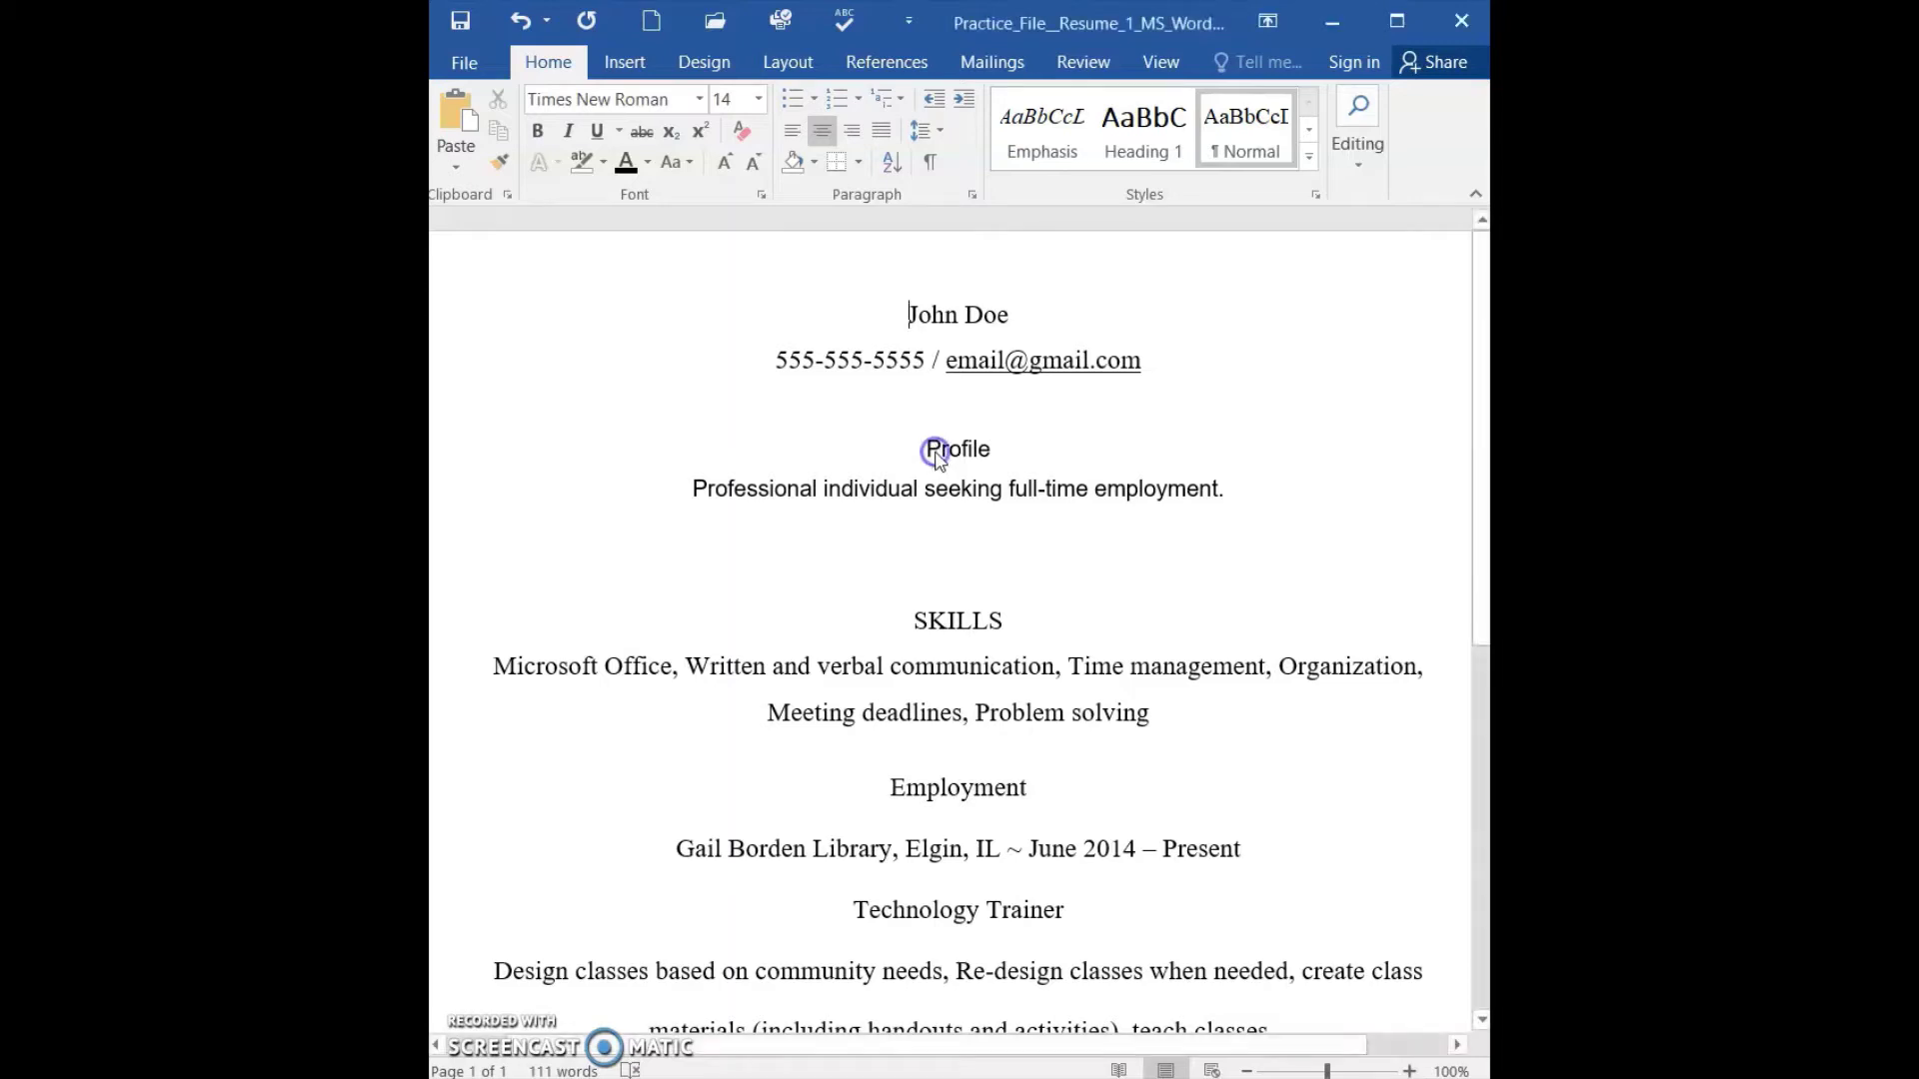
left_click_drag(930, 449, 1242, 489)
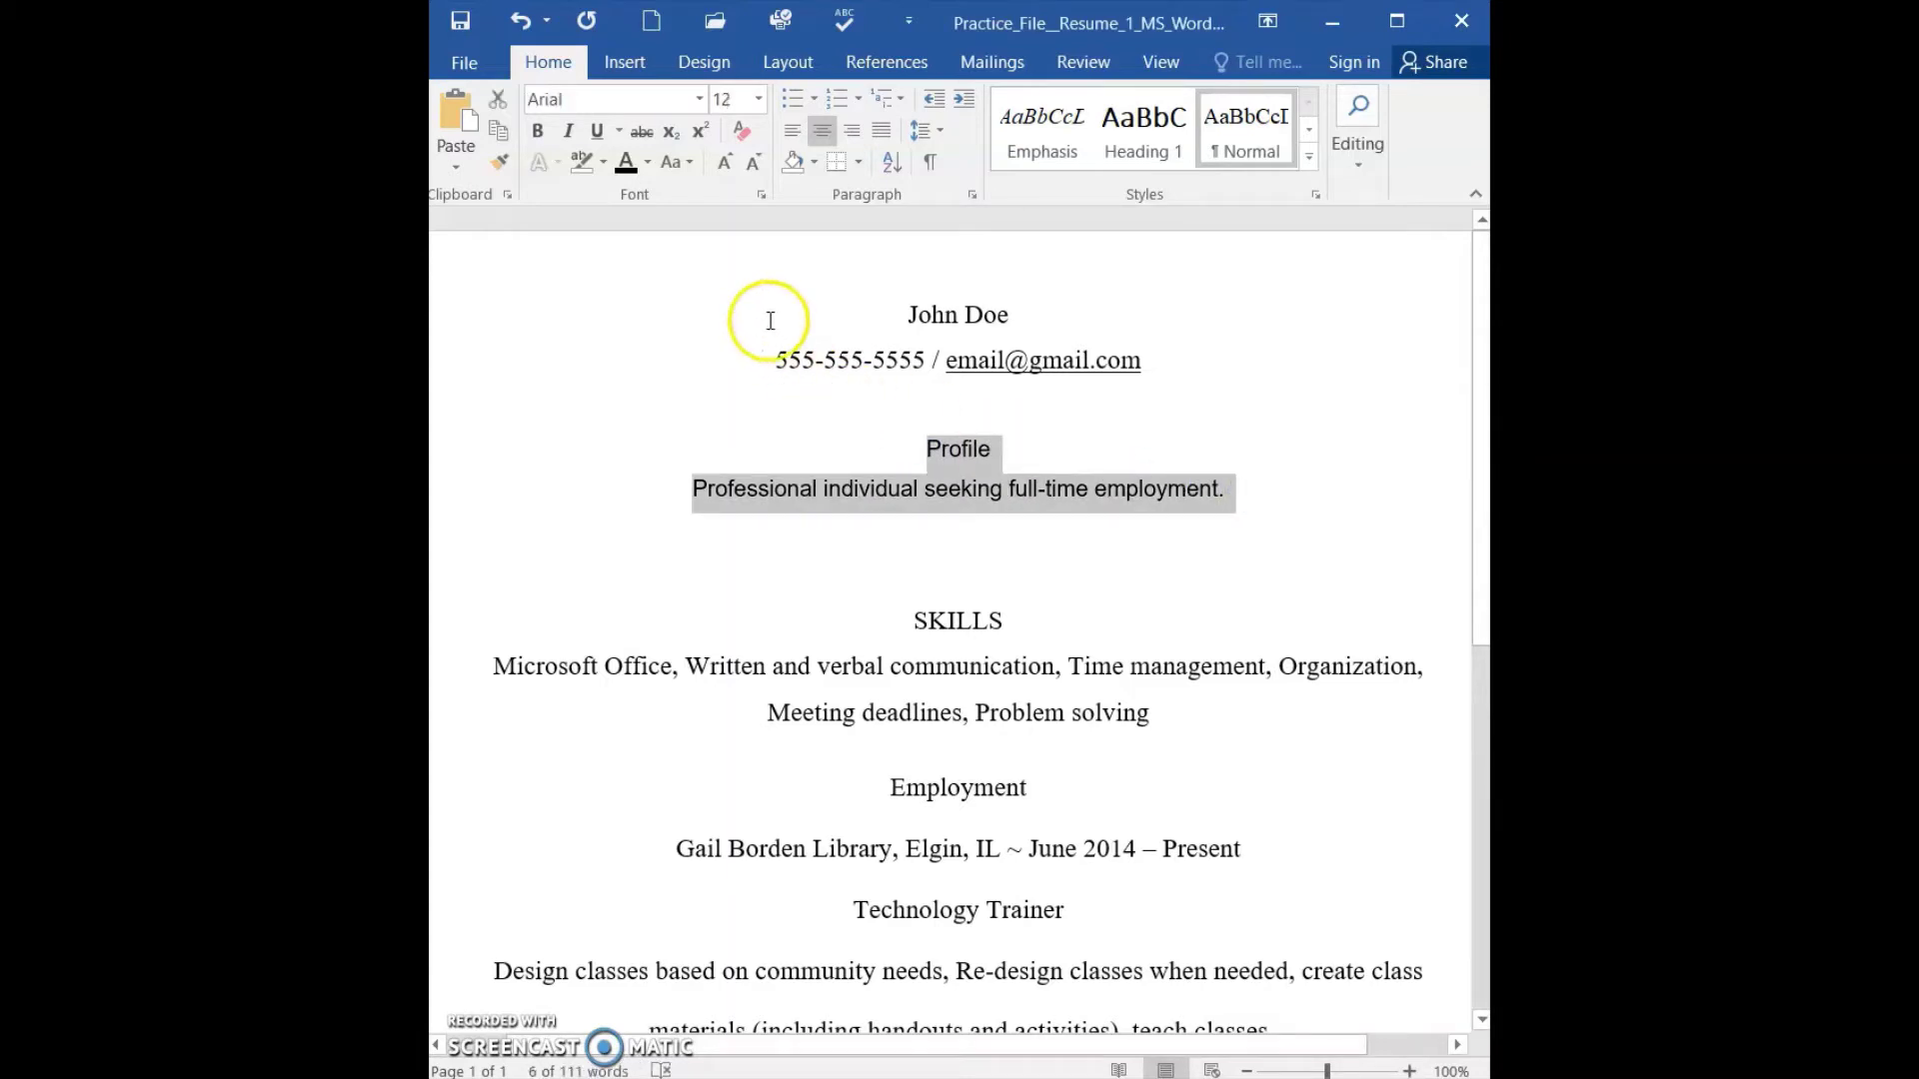
left_click(690, 165)
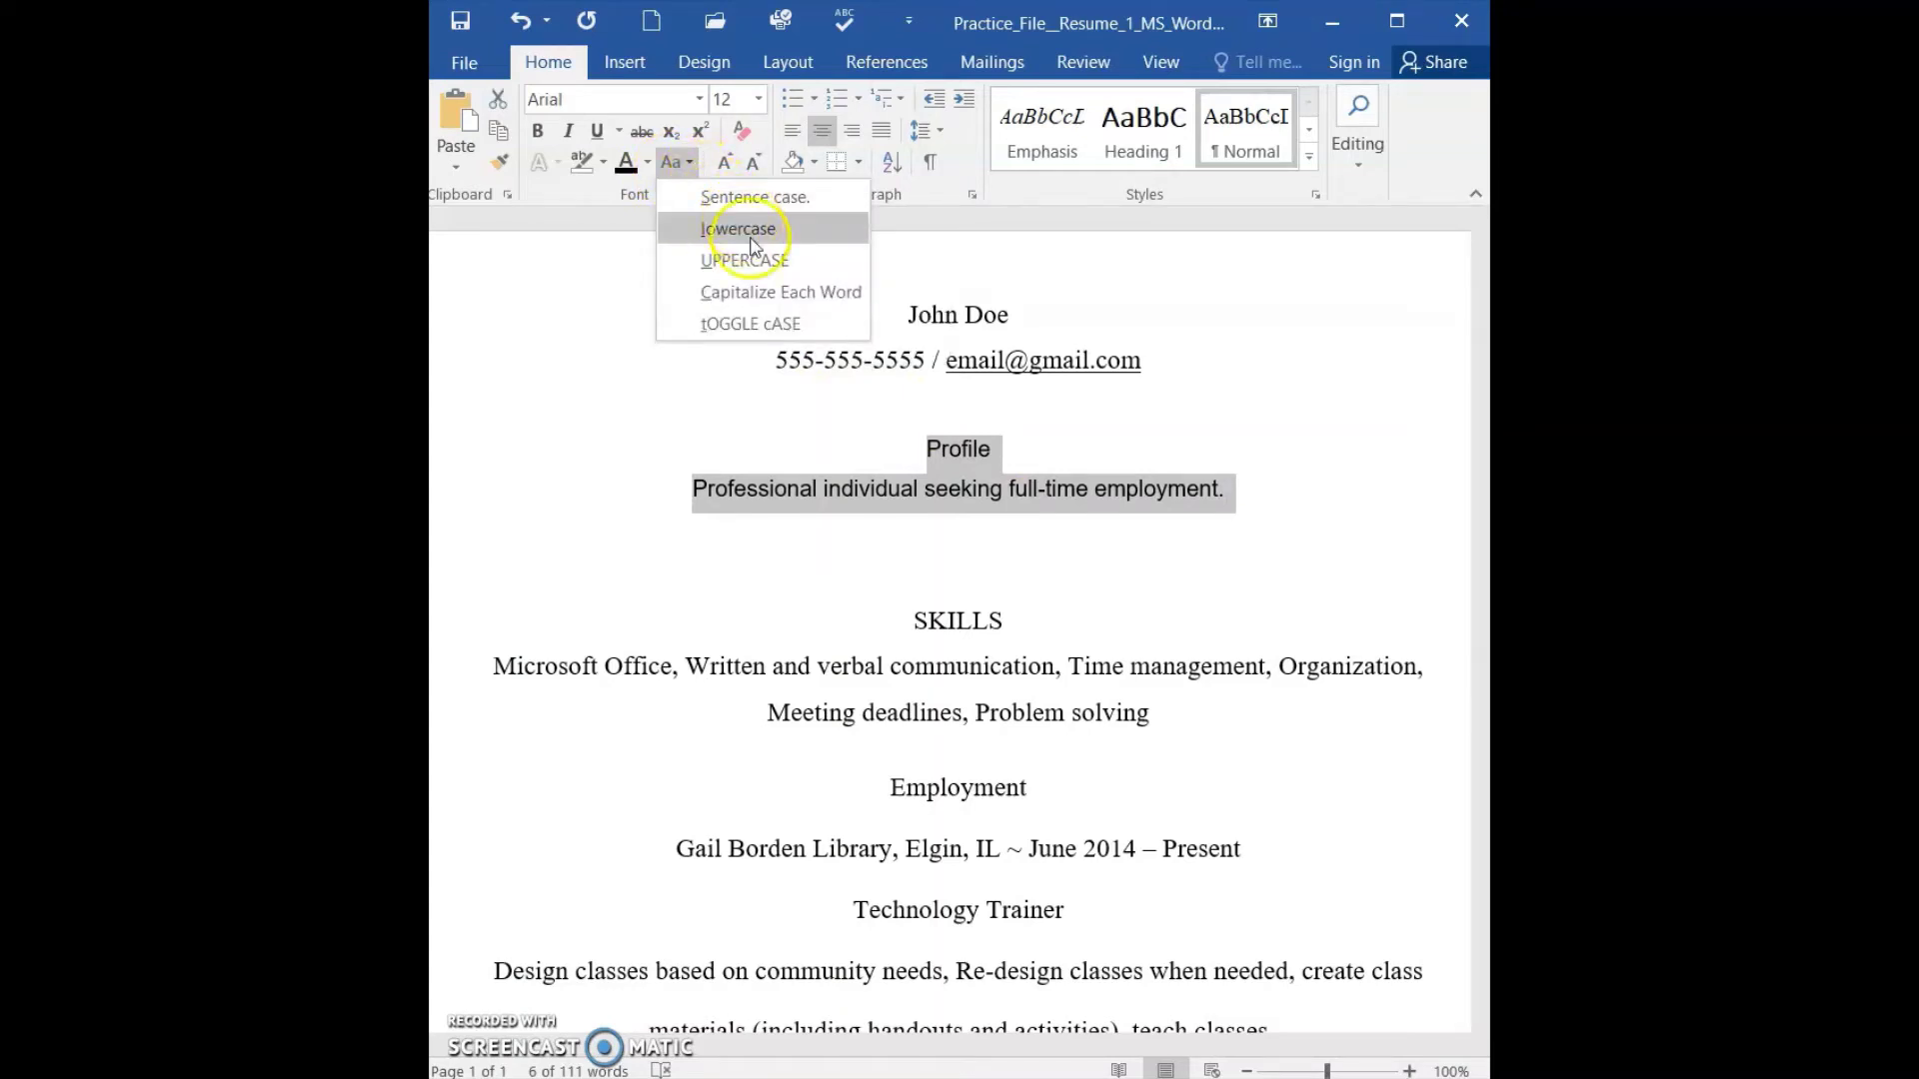
left_click(768, 261)
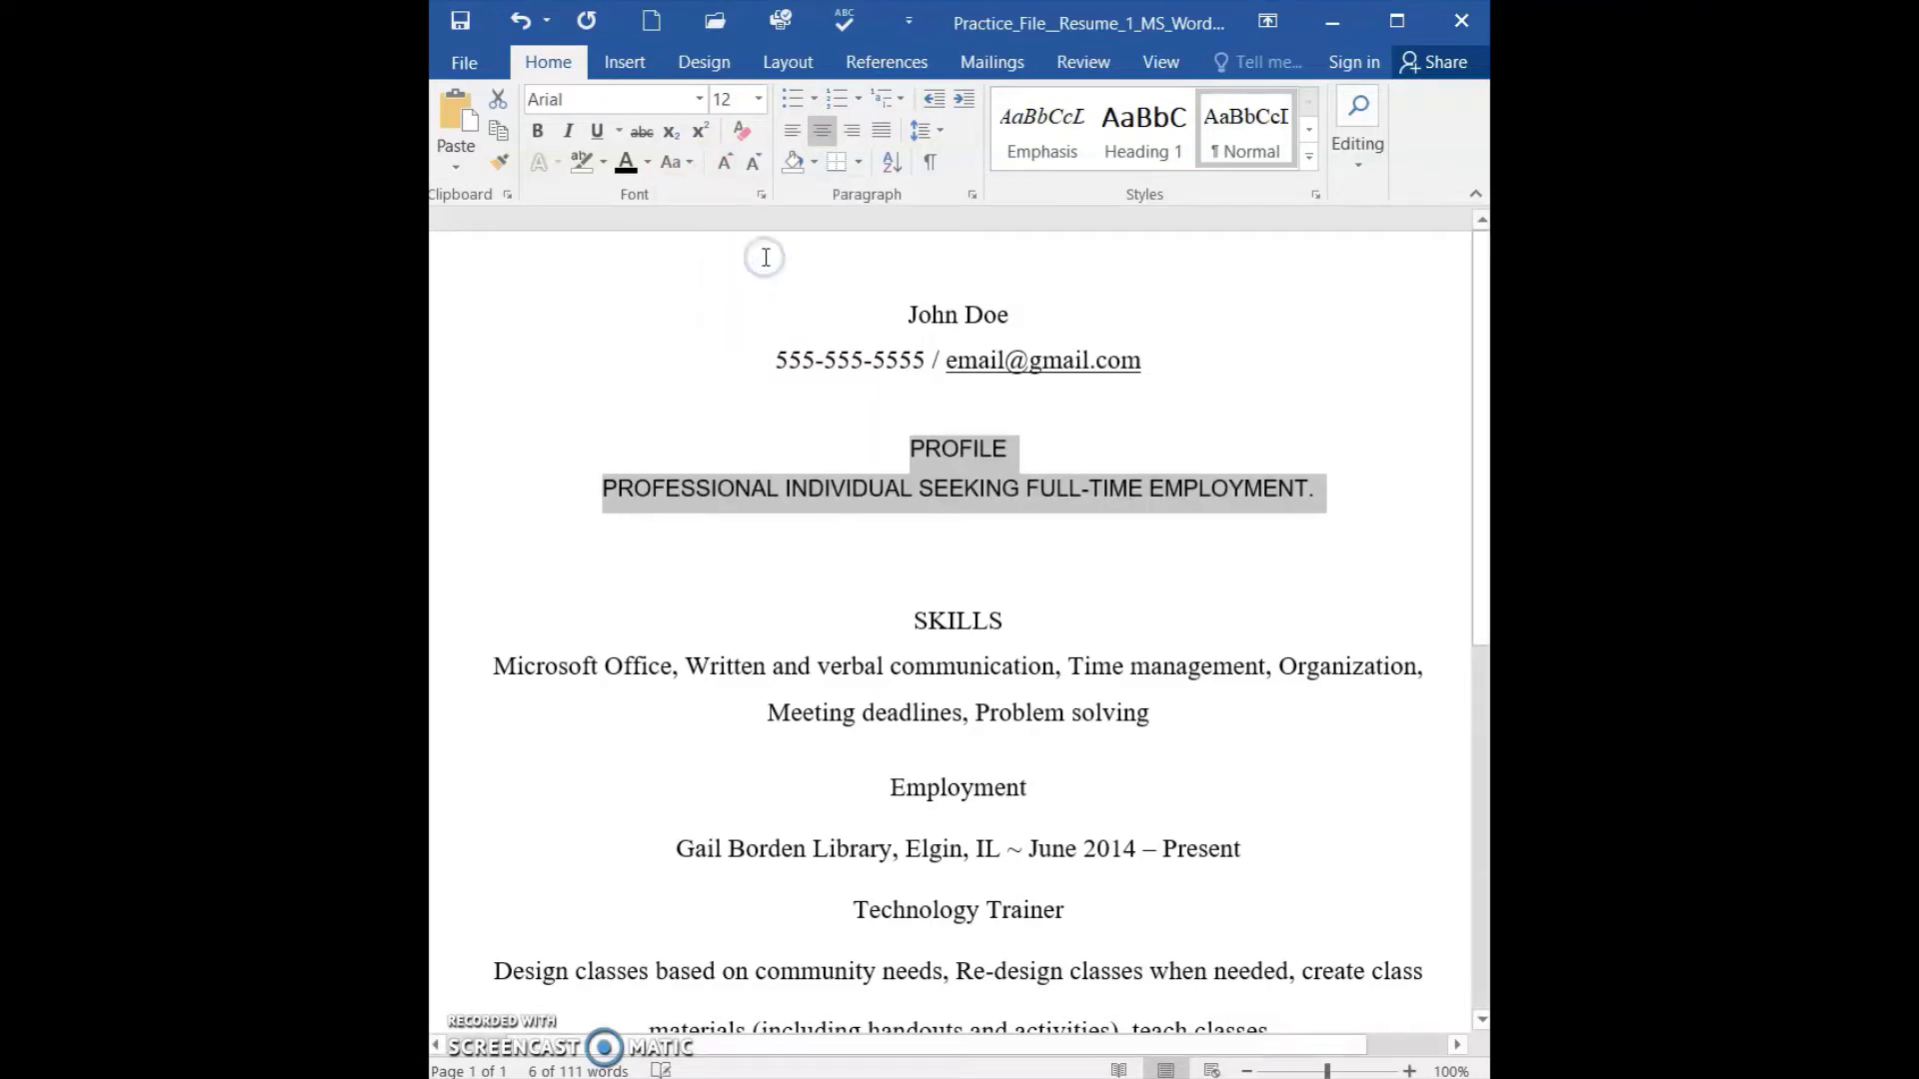
left_click(688, 163)
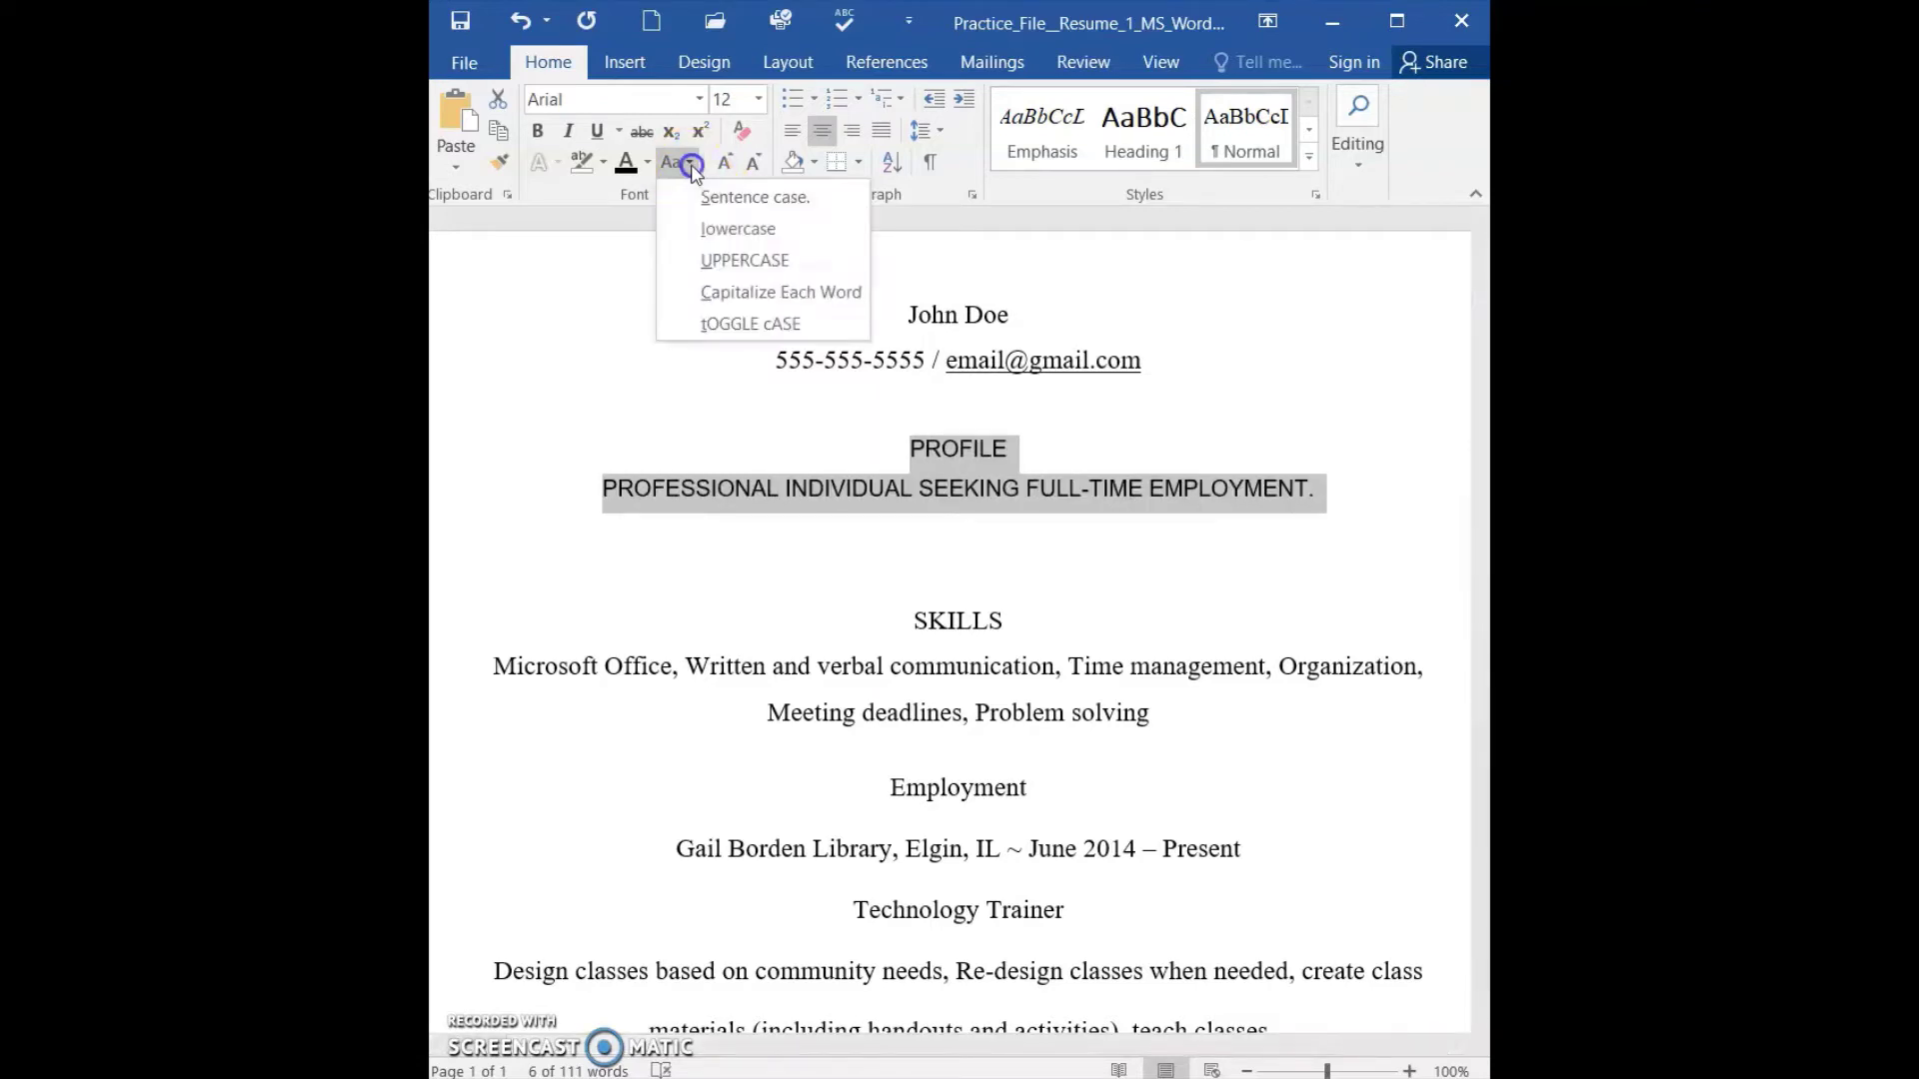
left_click(793, 290)
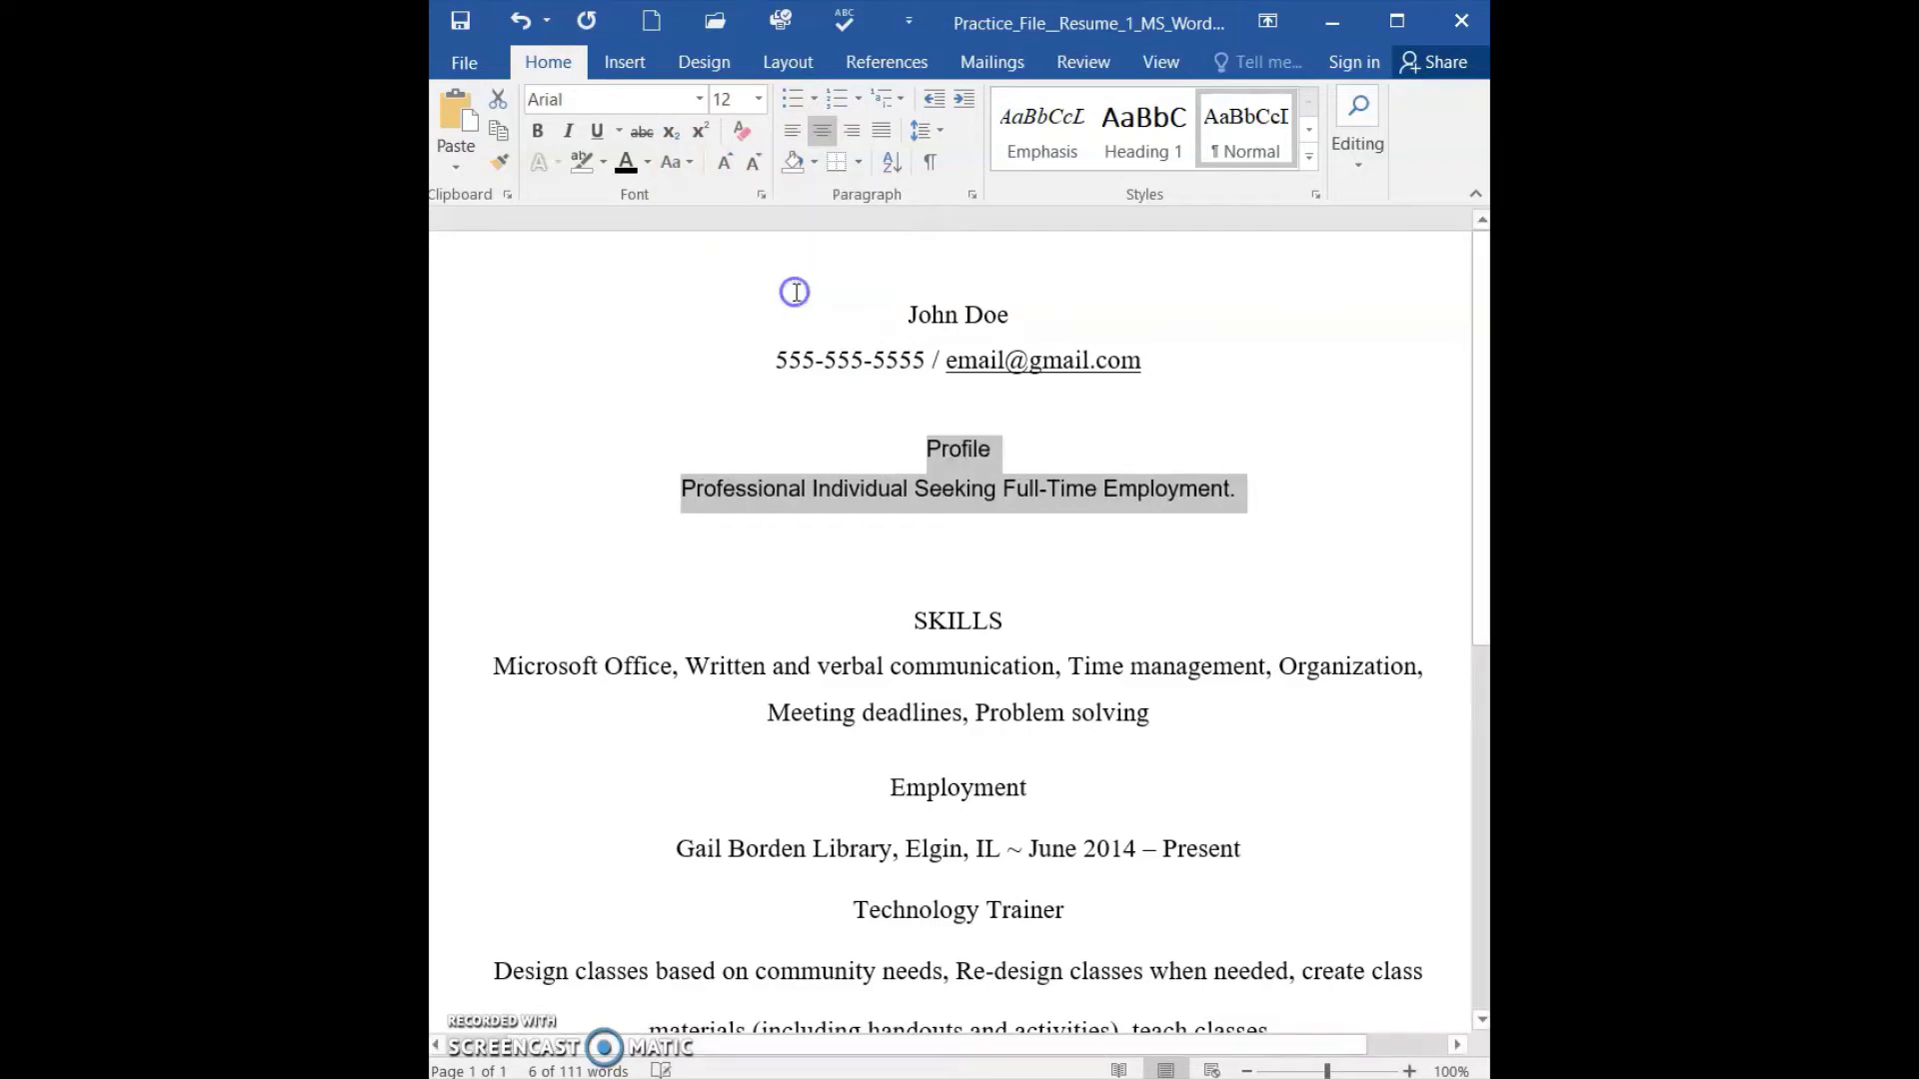
Change the Profile heading and its sentence to lowercase.
left_click(689, 165)
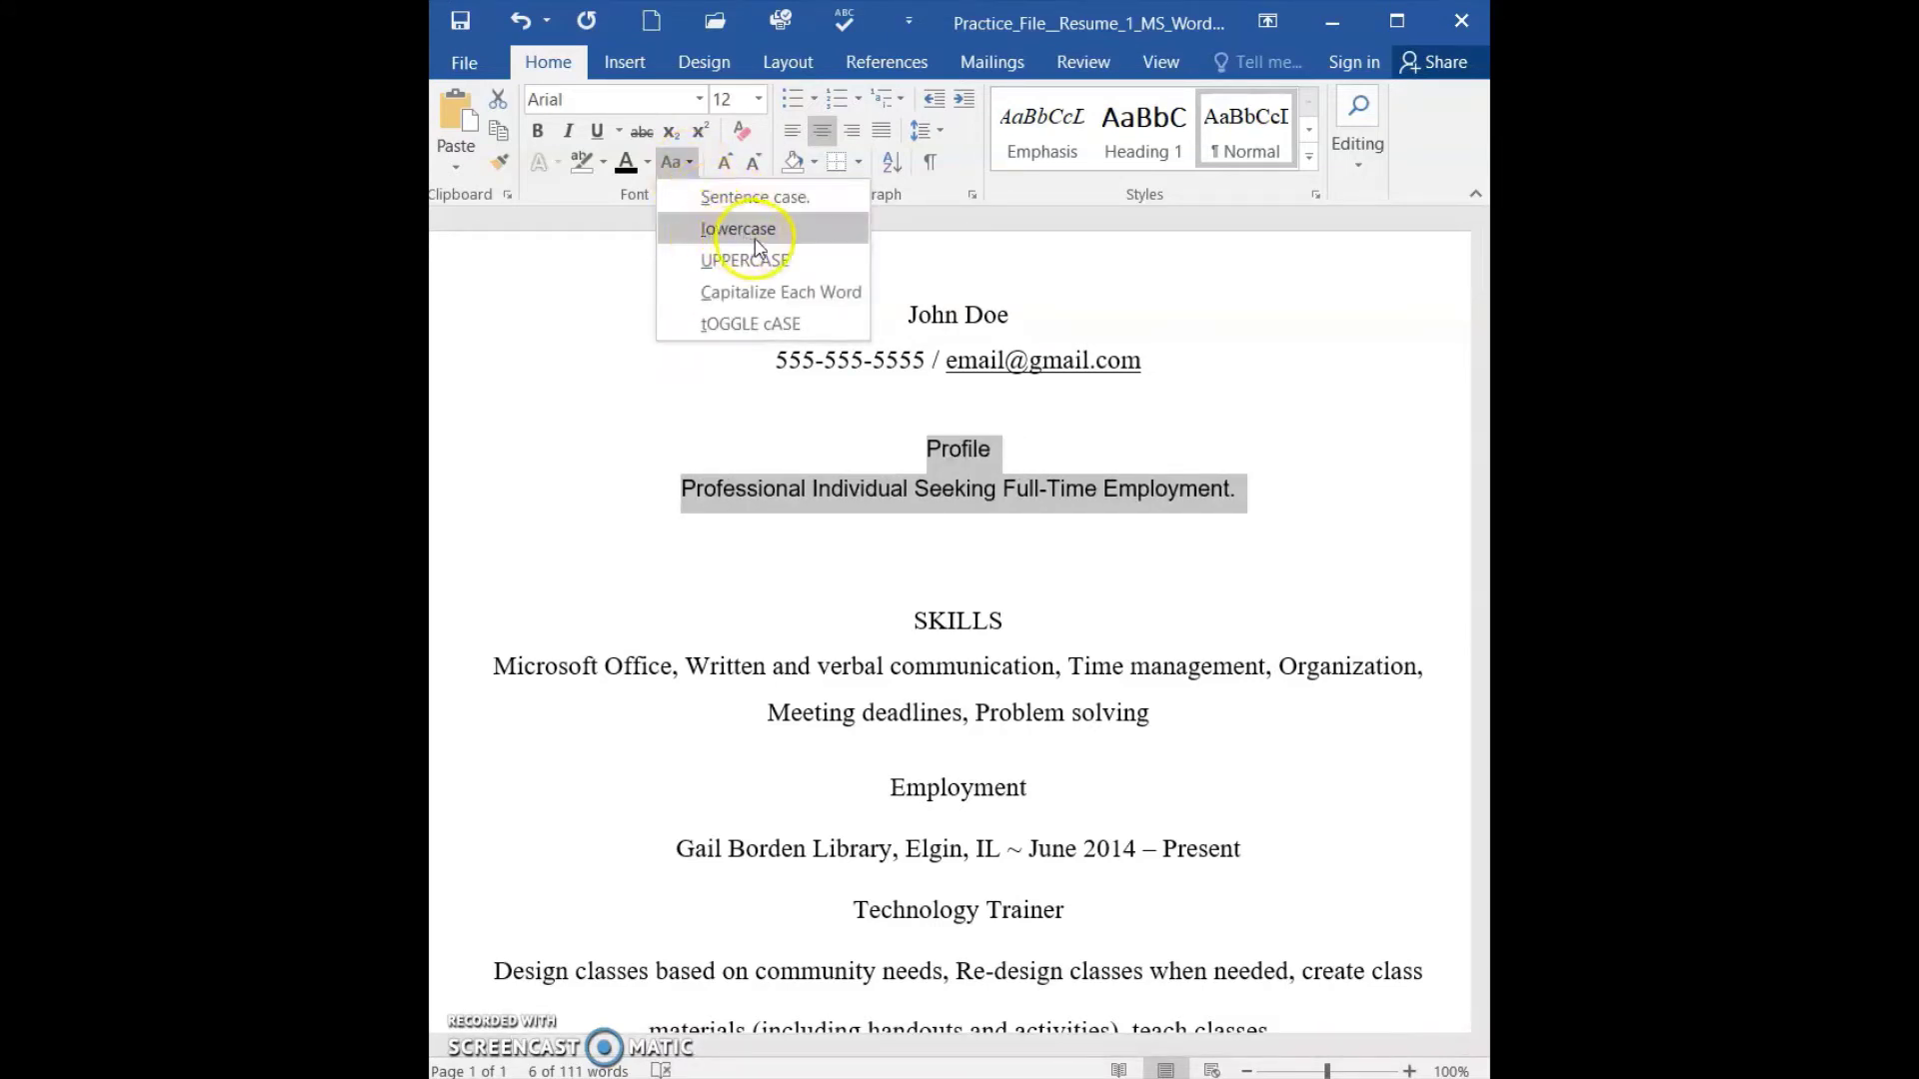
left_click(785, 245)
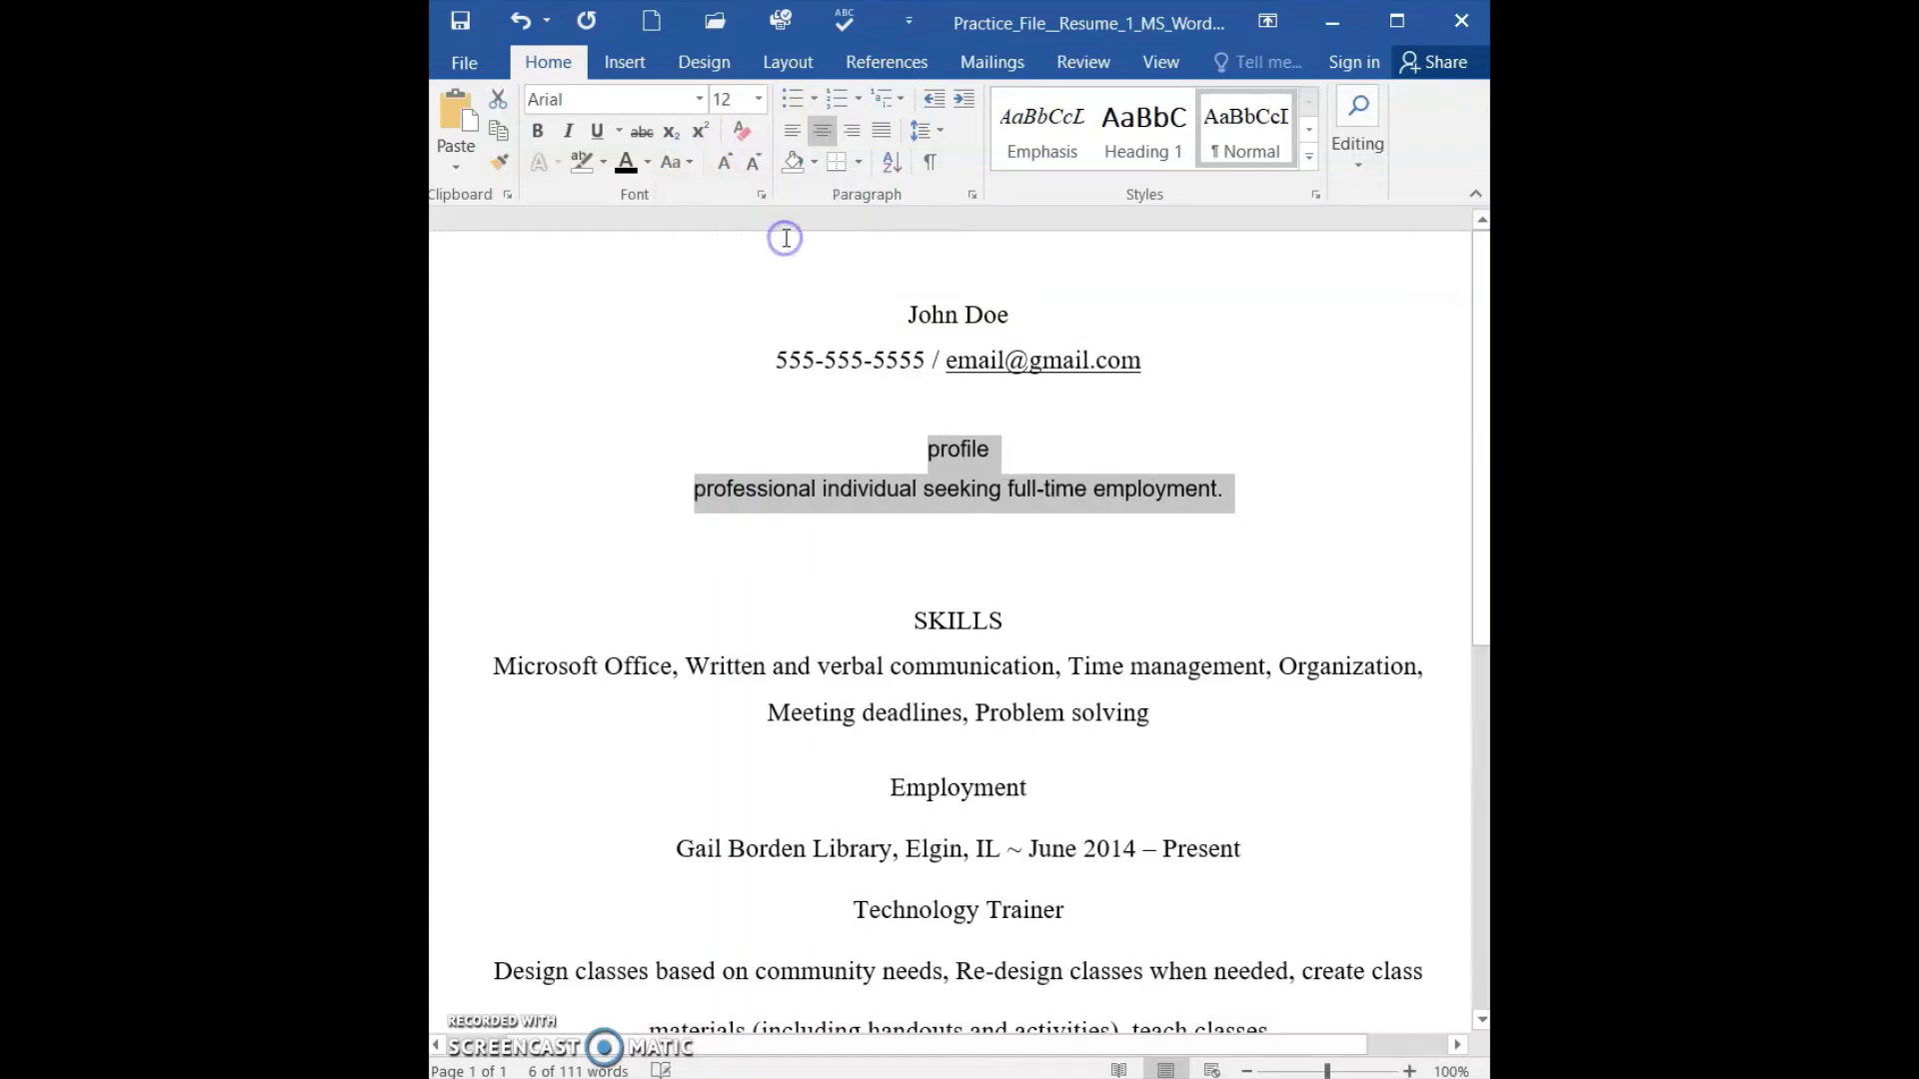
left_click(1017, 630)
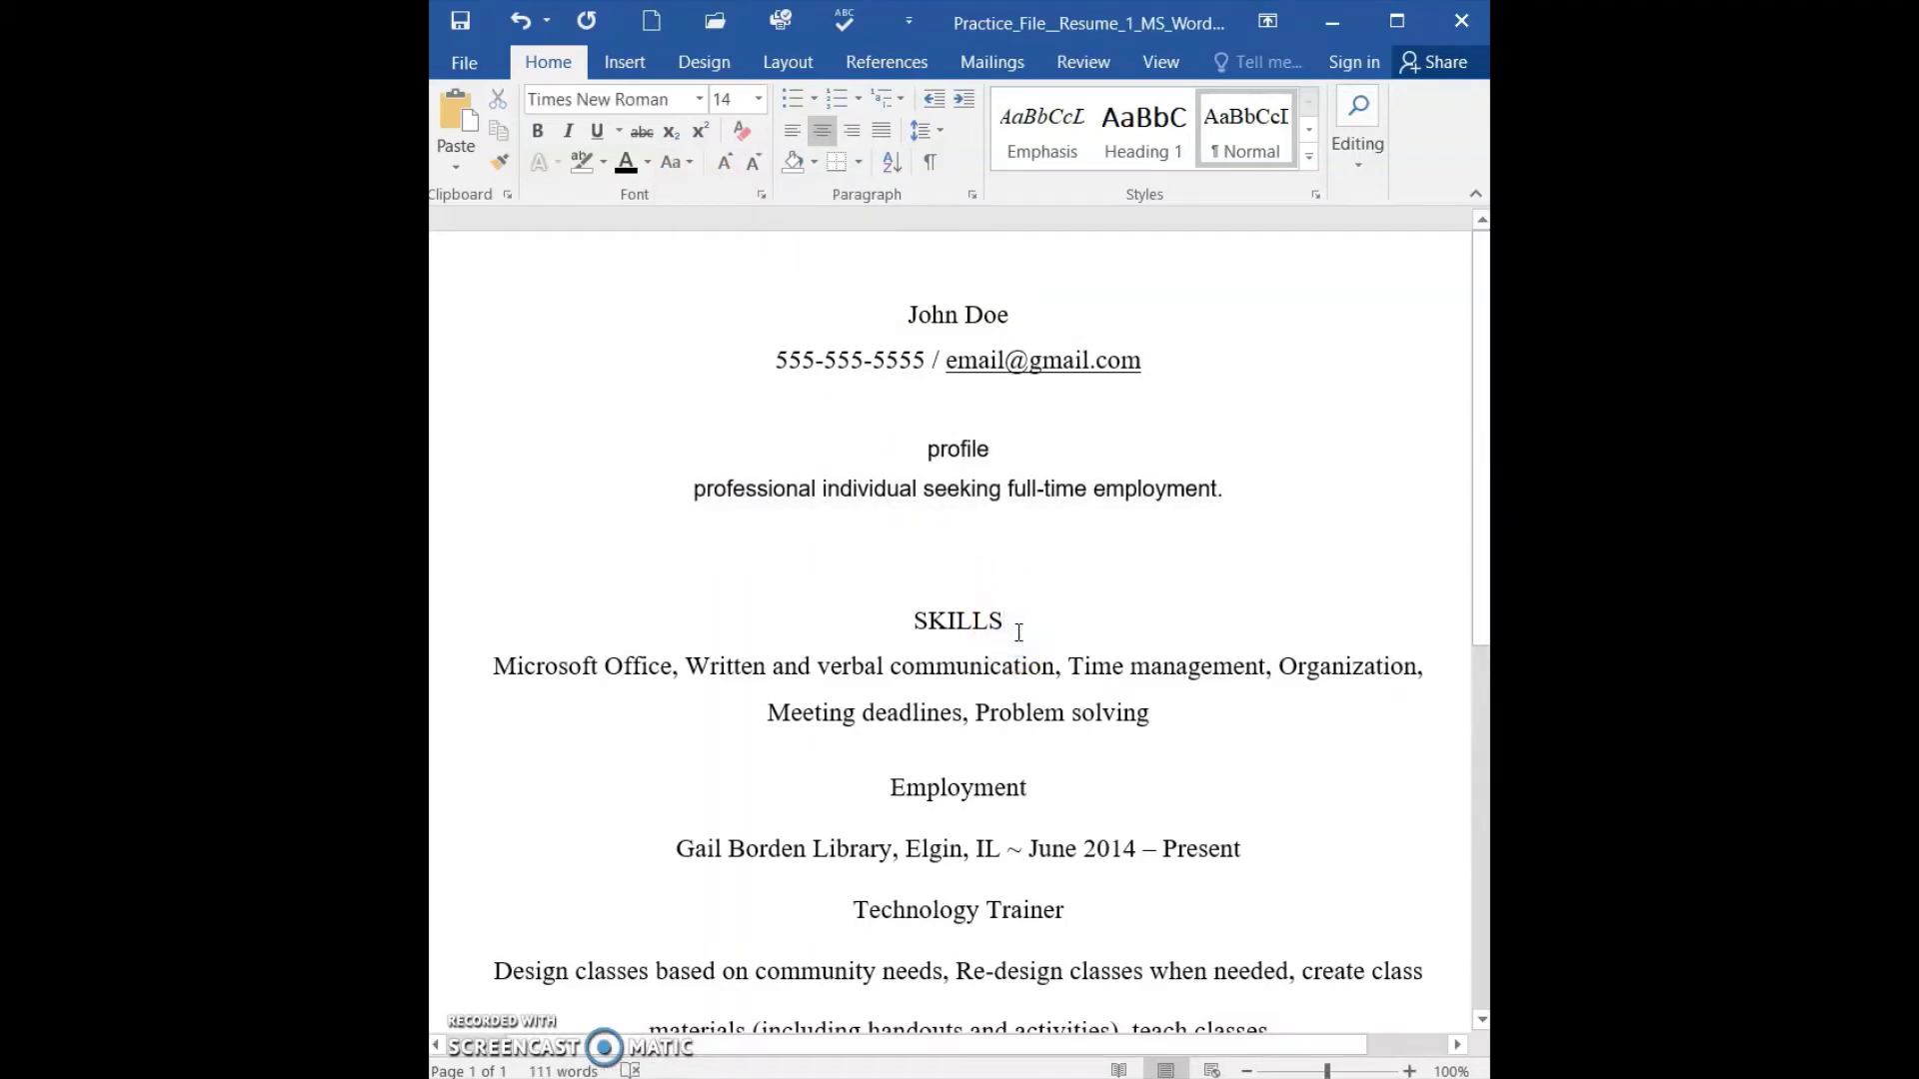
Clear all formatting from the profile heading and the sentence below it.
left_click(940, 505)
left_click_drag(921, 445, 1261, 504)
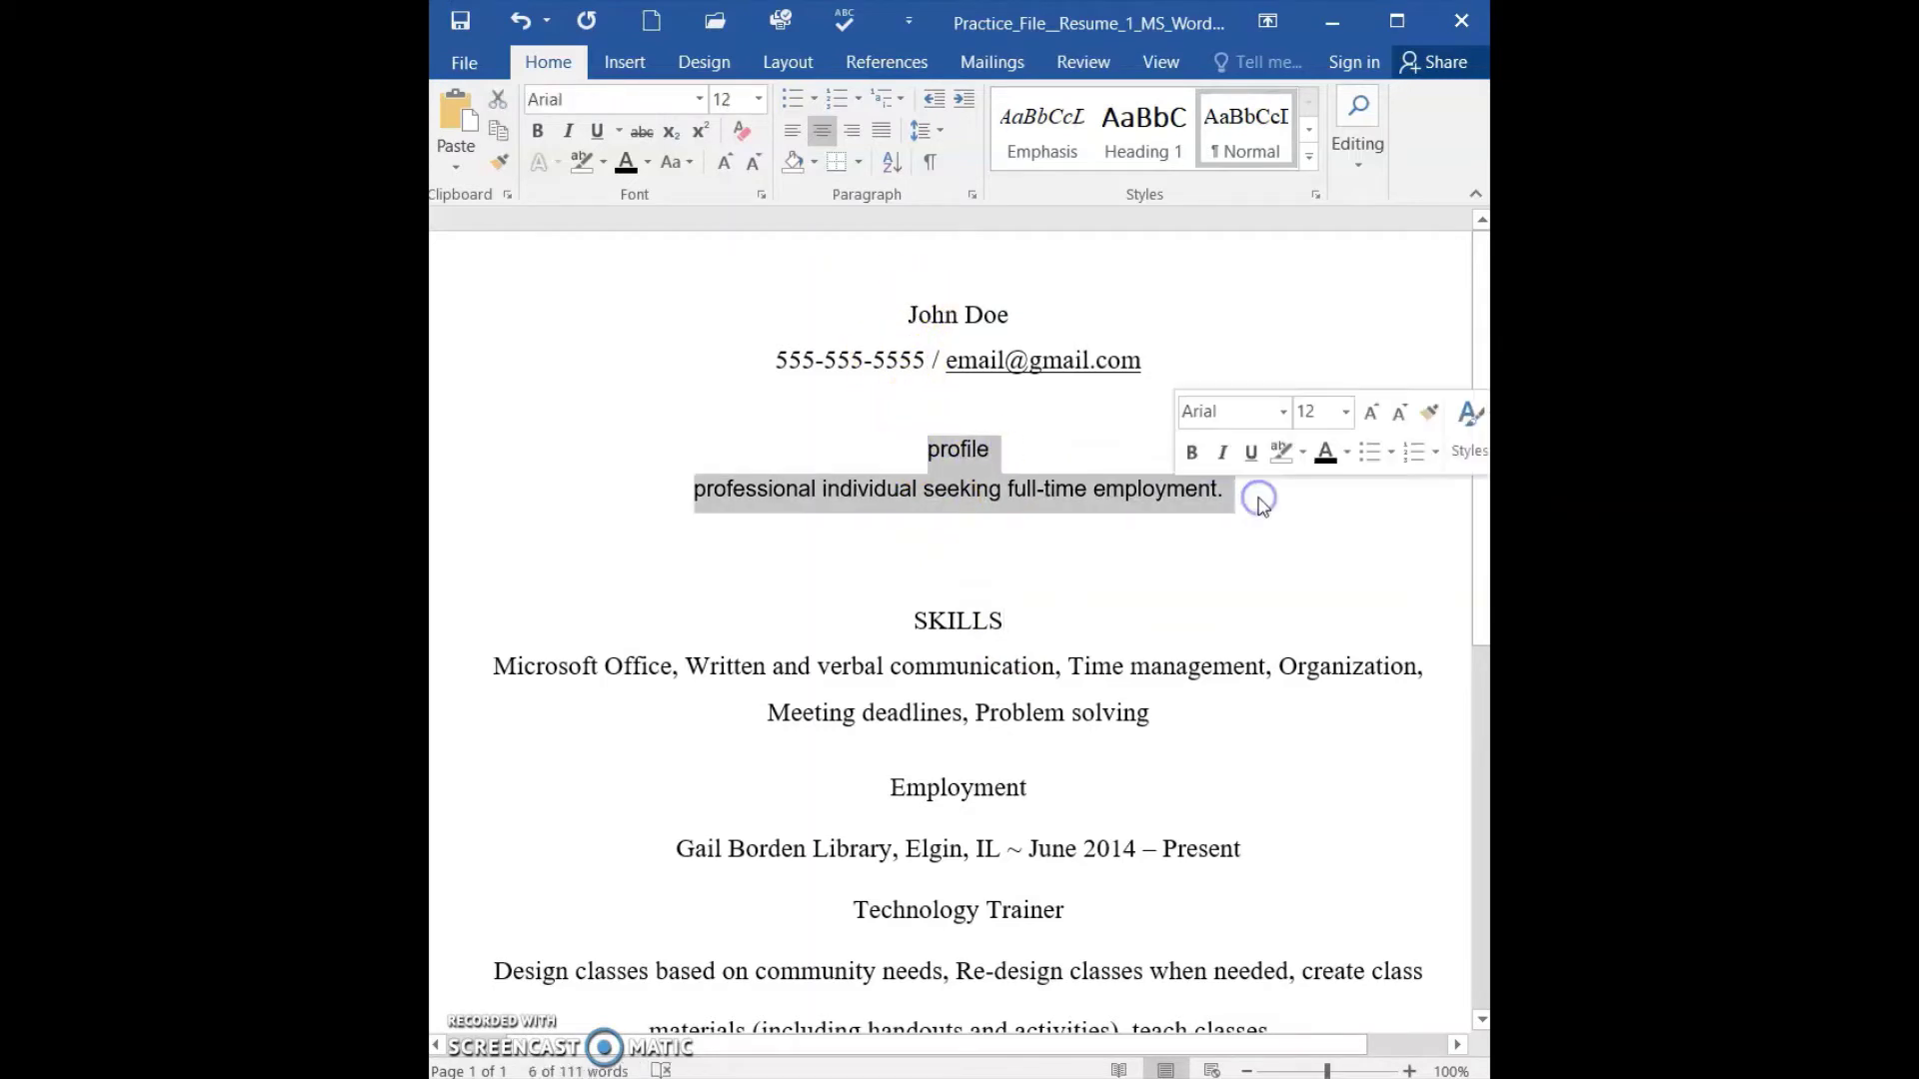
left_click(740, 135)
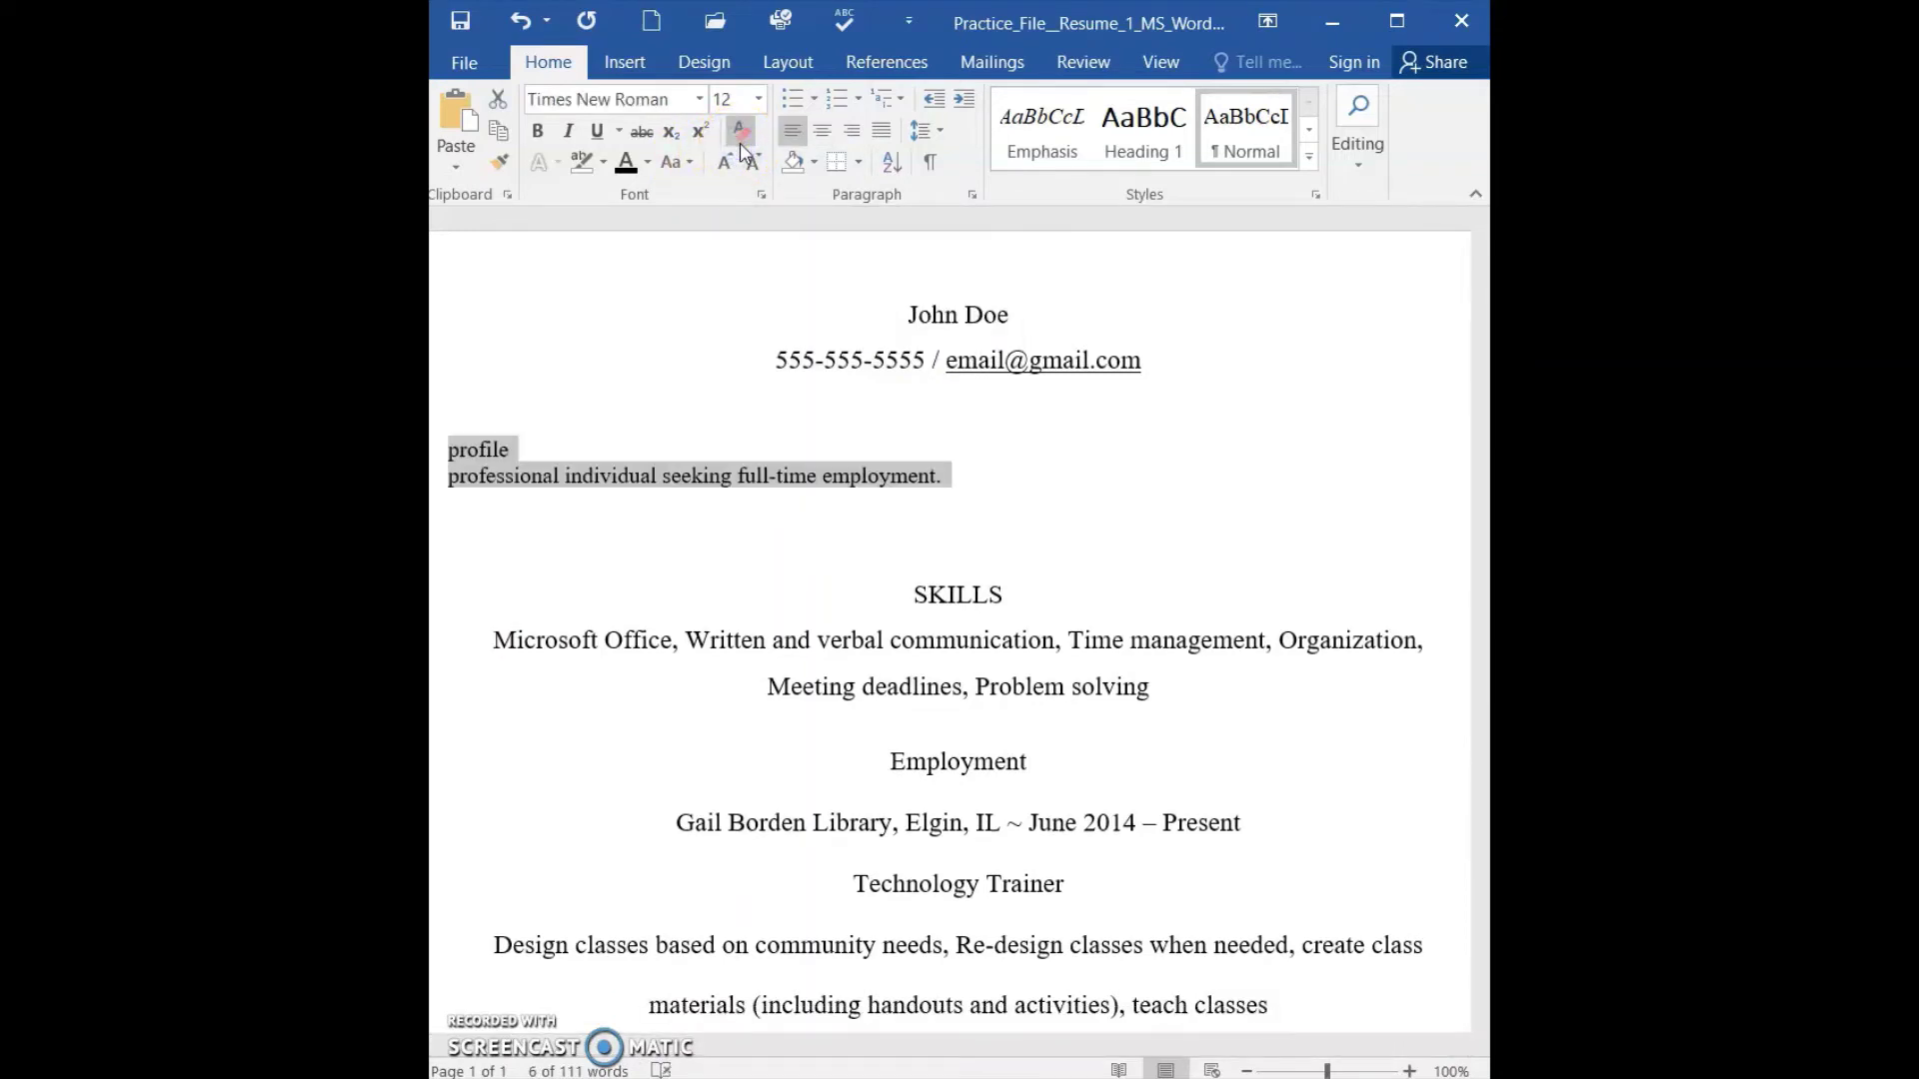
left_click(757, 569)
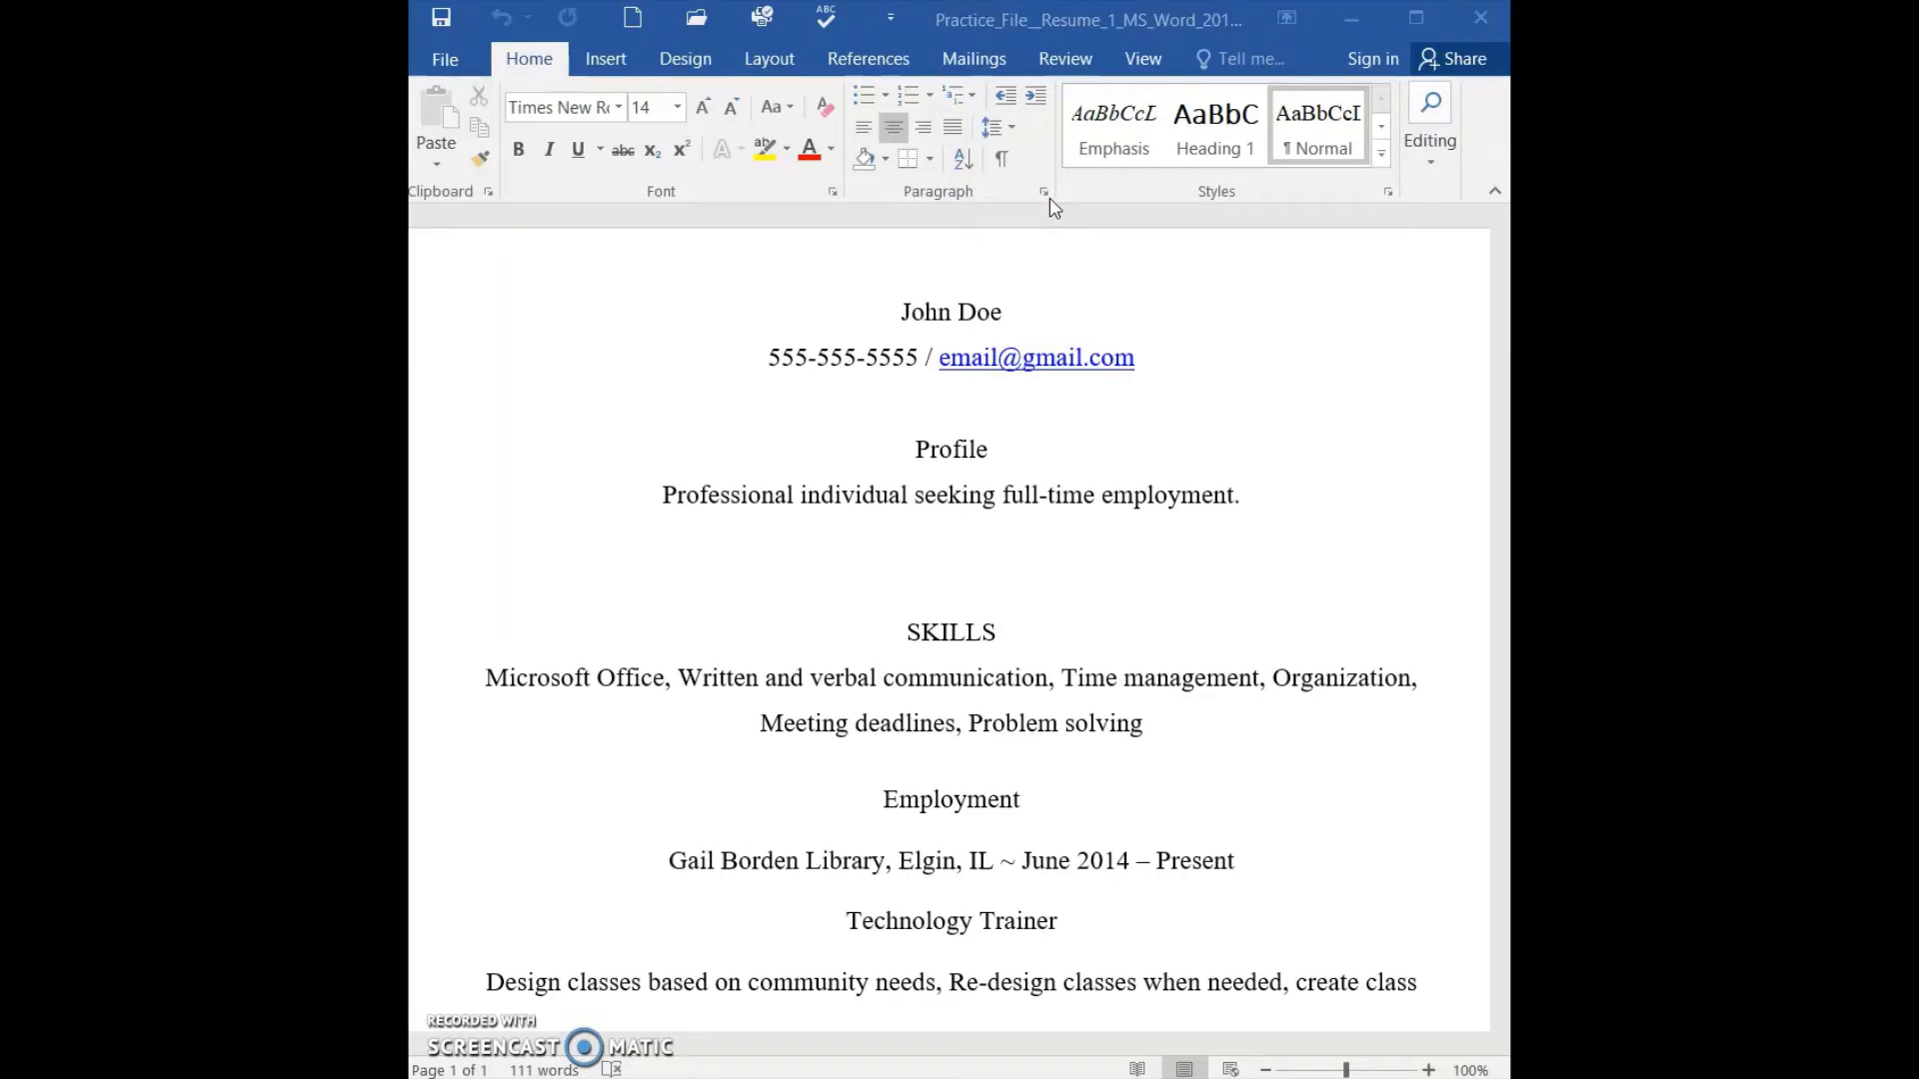
Apply solid round bullets to the resume lines from the name through the skills list.
left_click(905, 312)
left_click_drag(917, 318, 1367, 739)
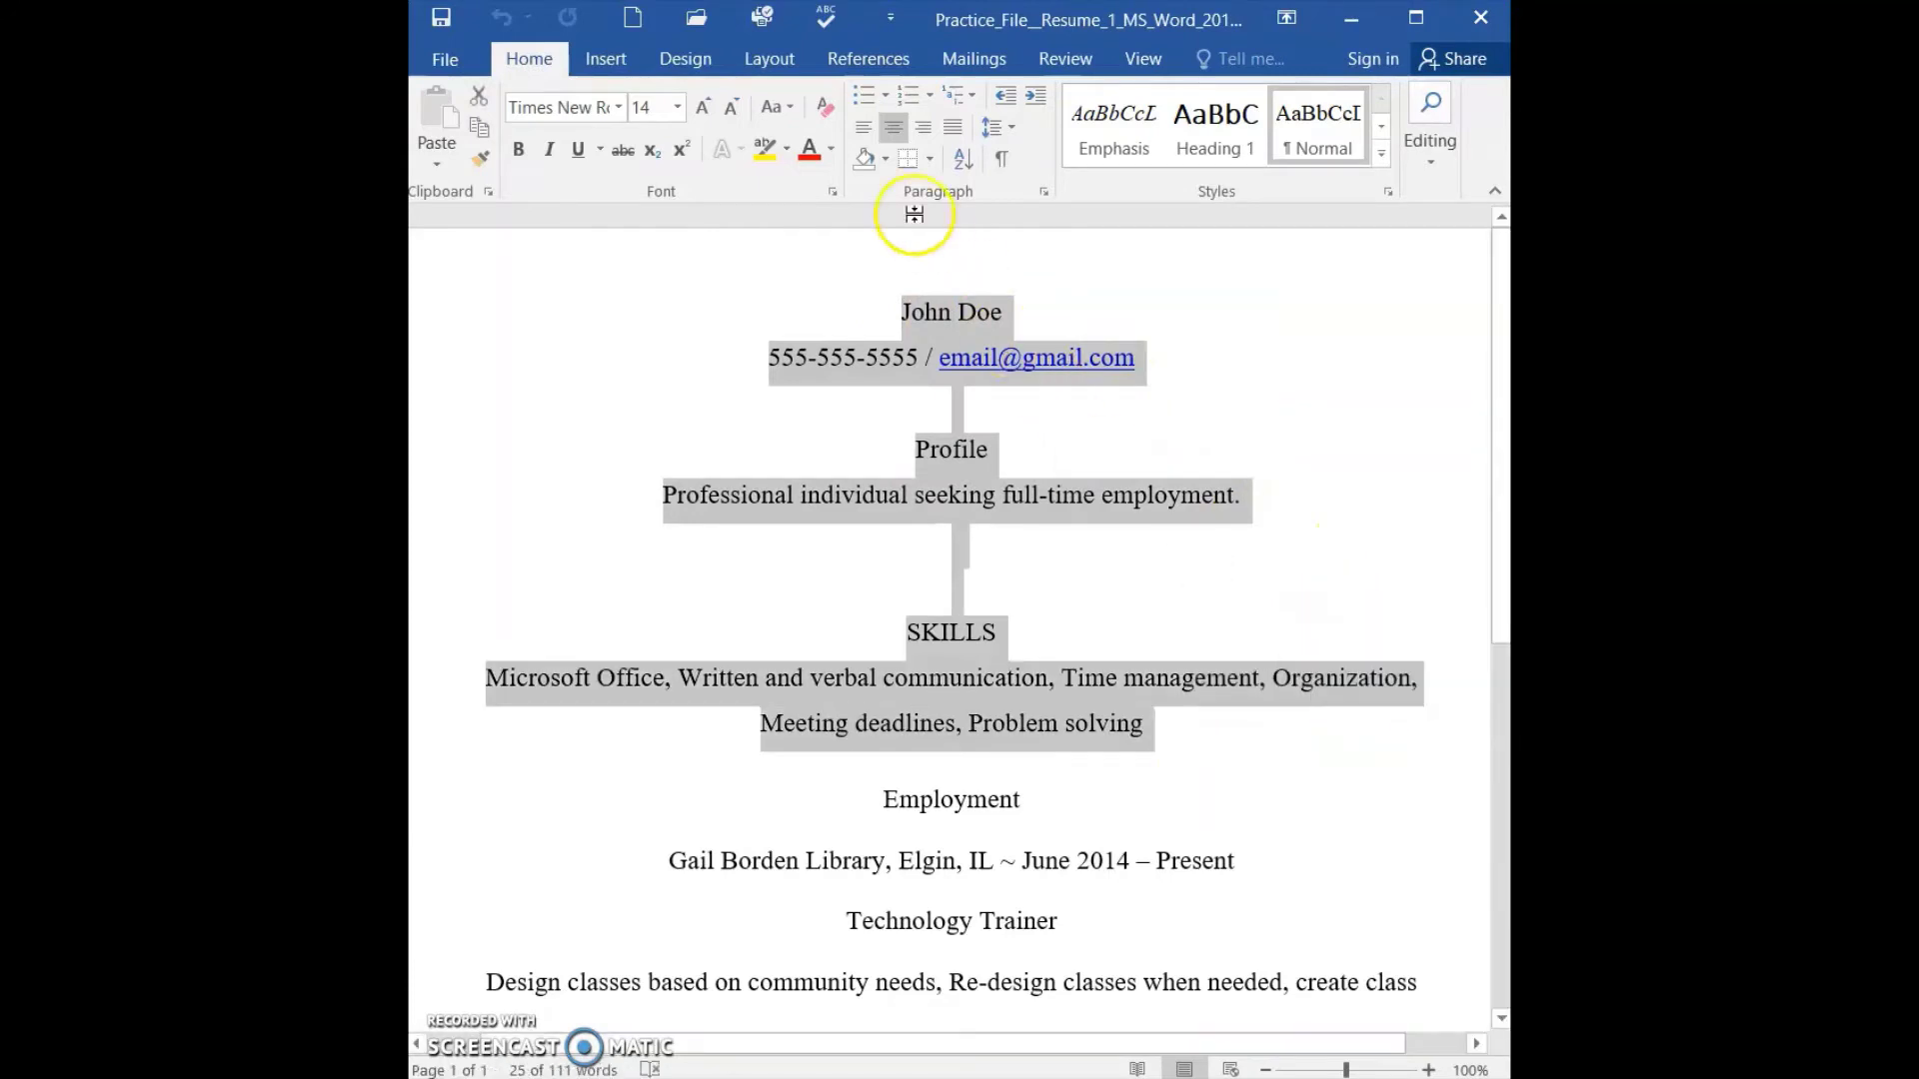
left_click(885, 96)
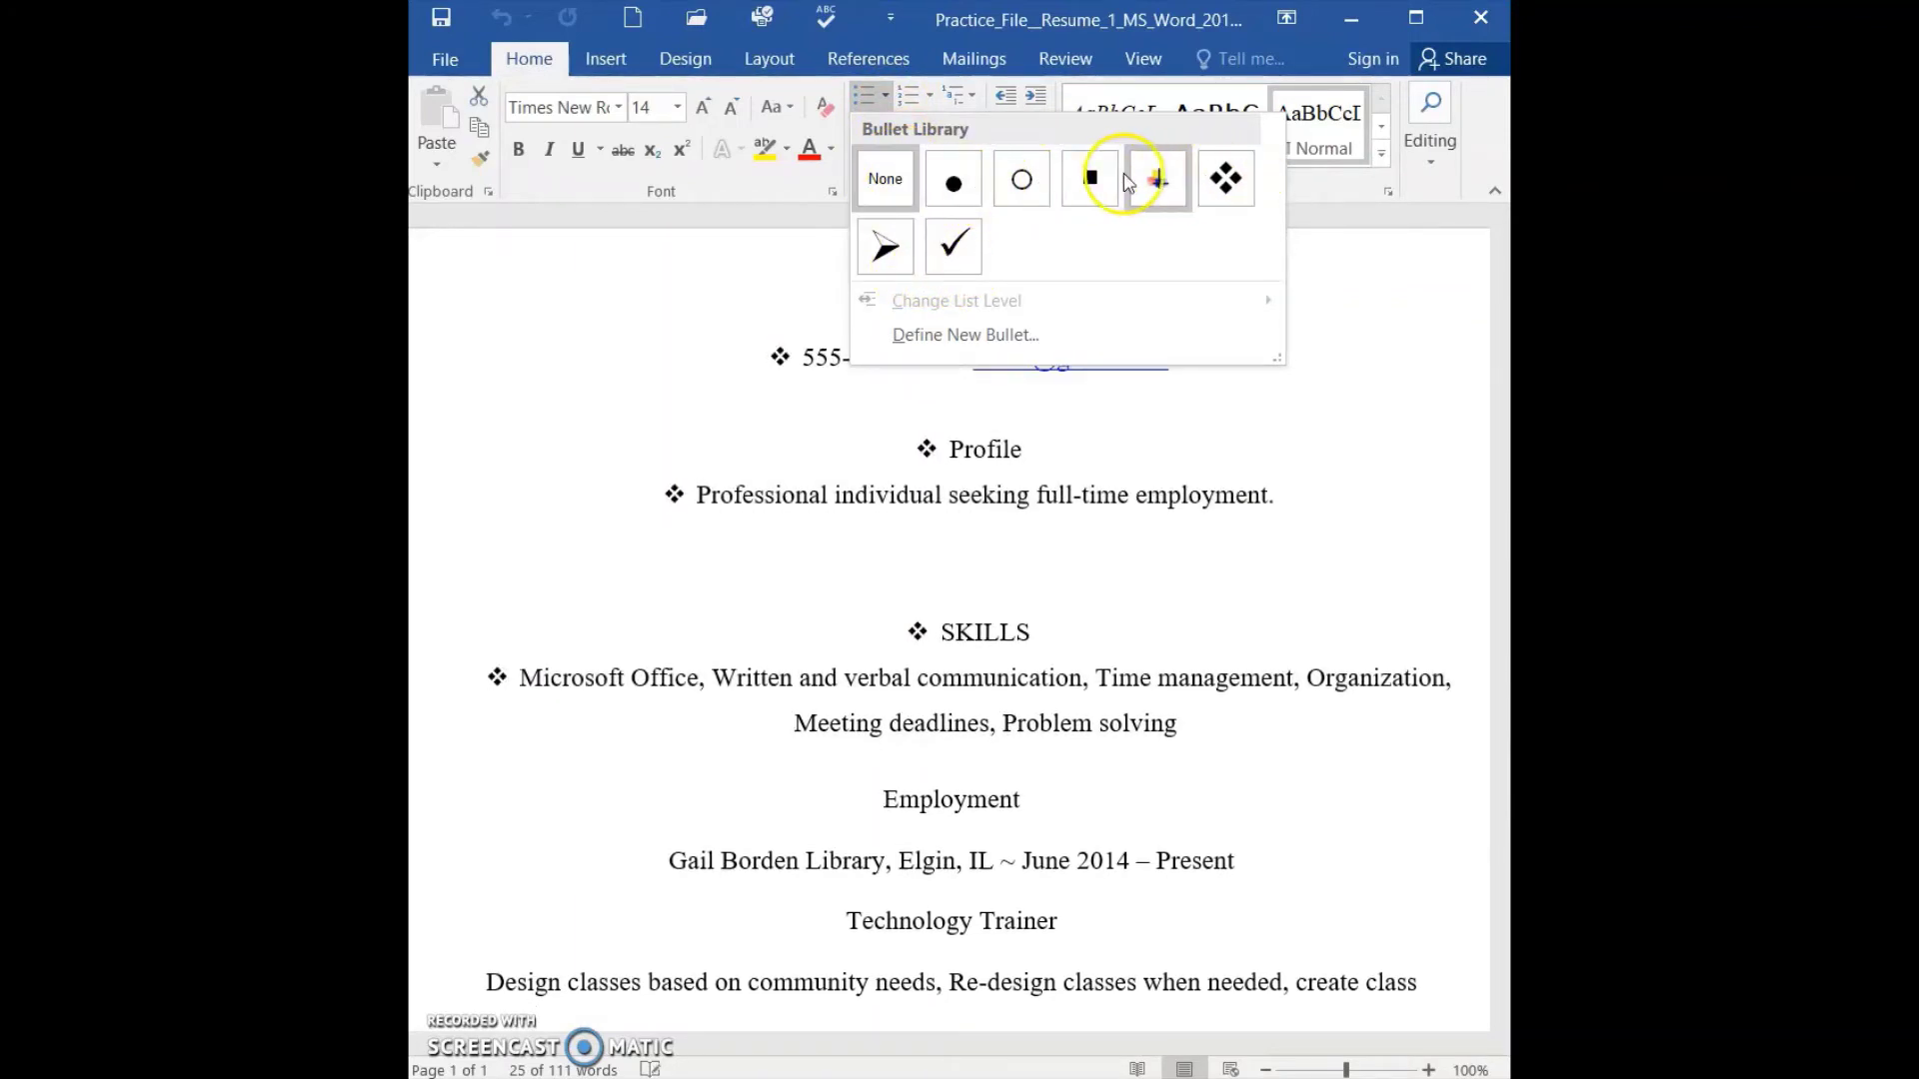
left_click(955, 181)
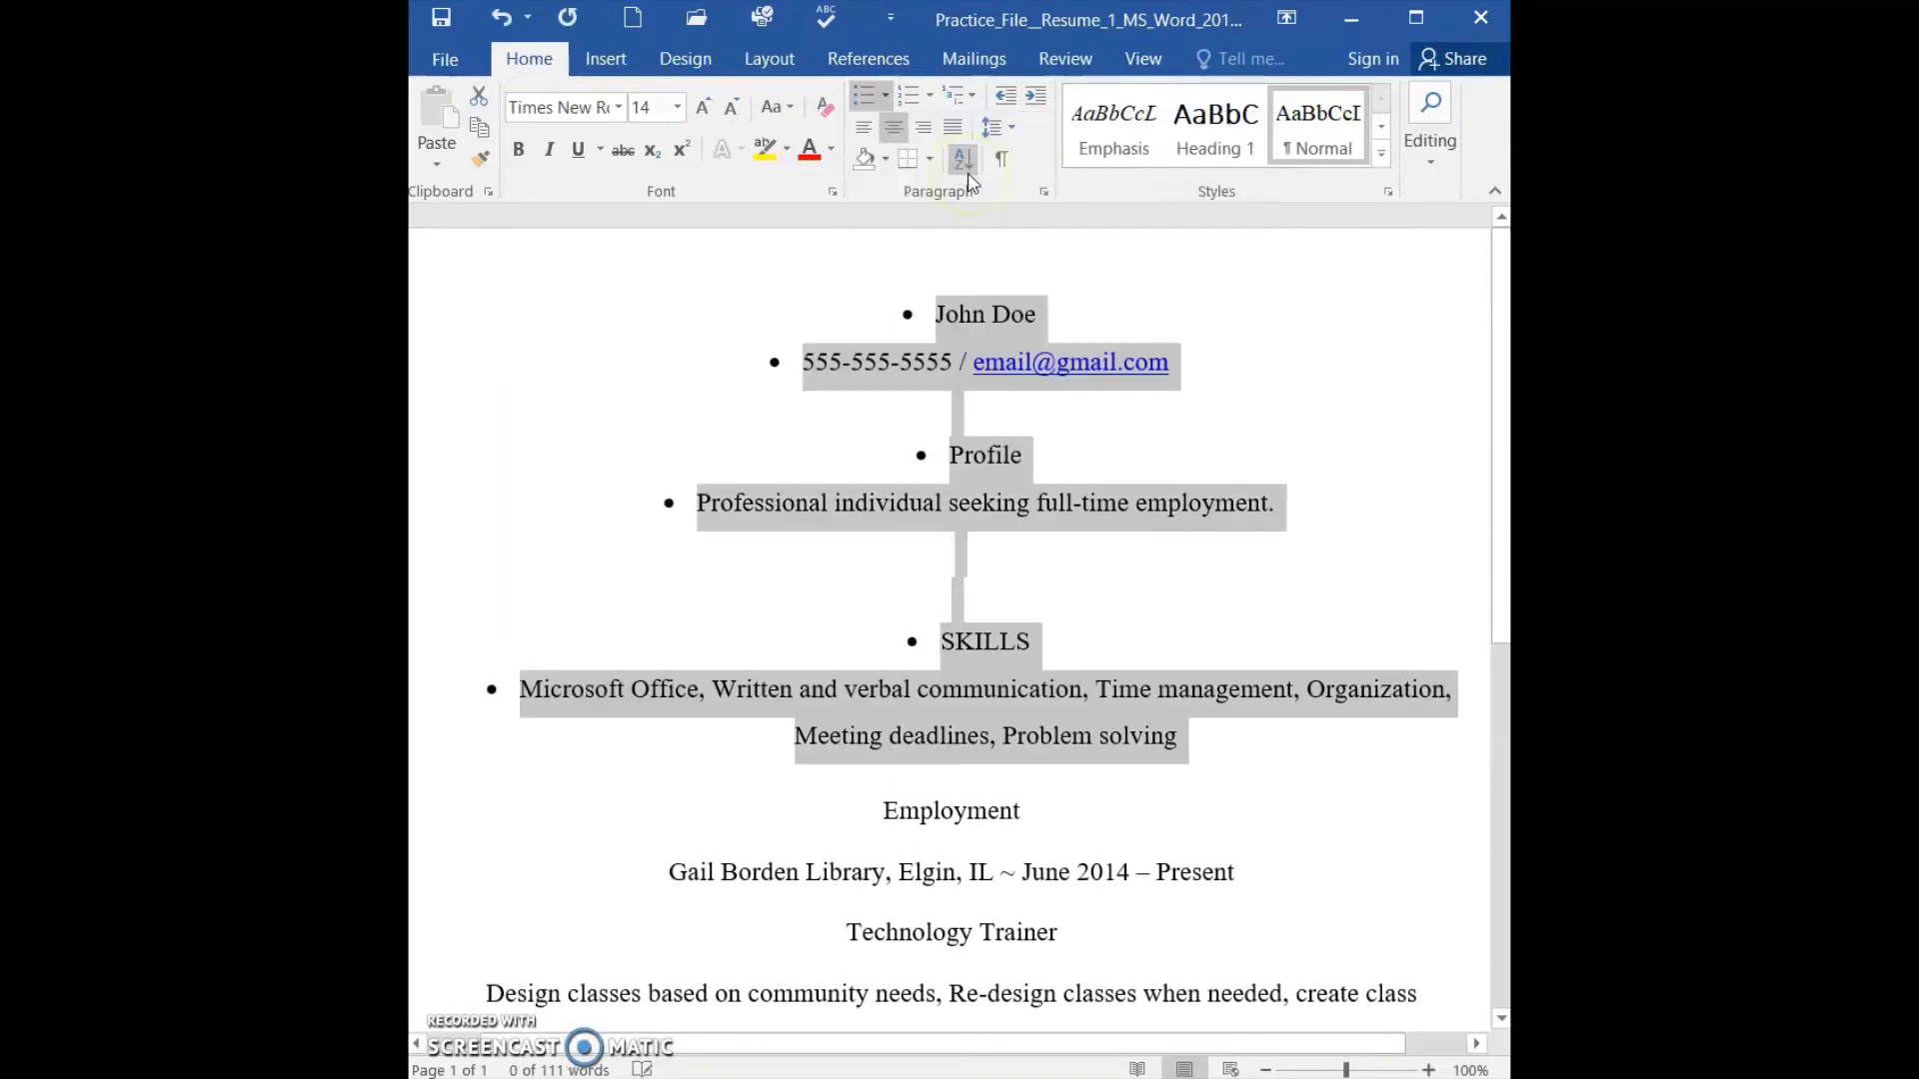
left_click(1003, 502)
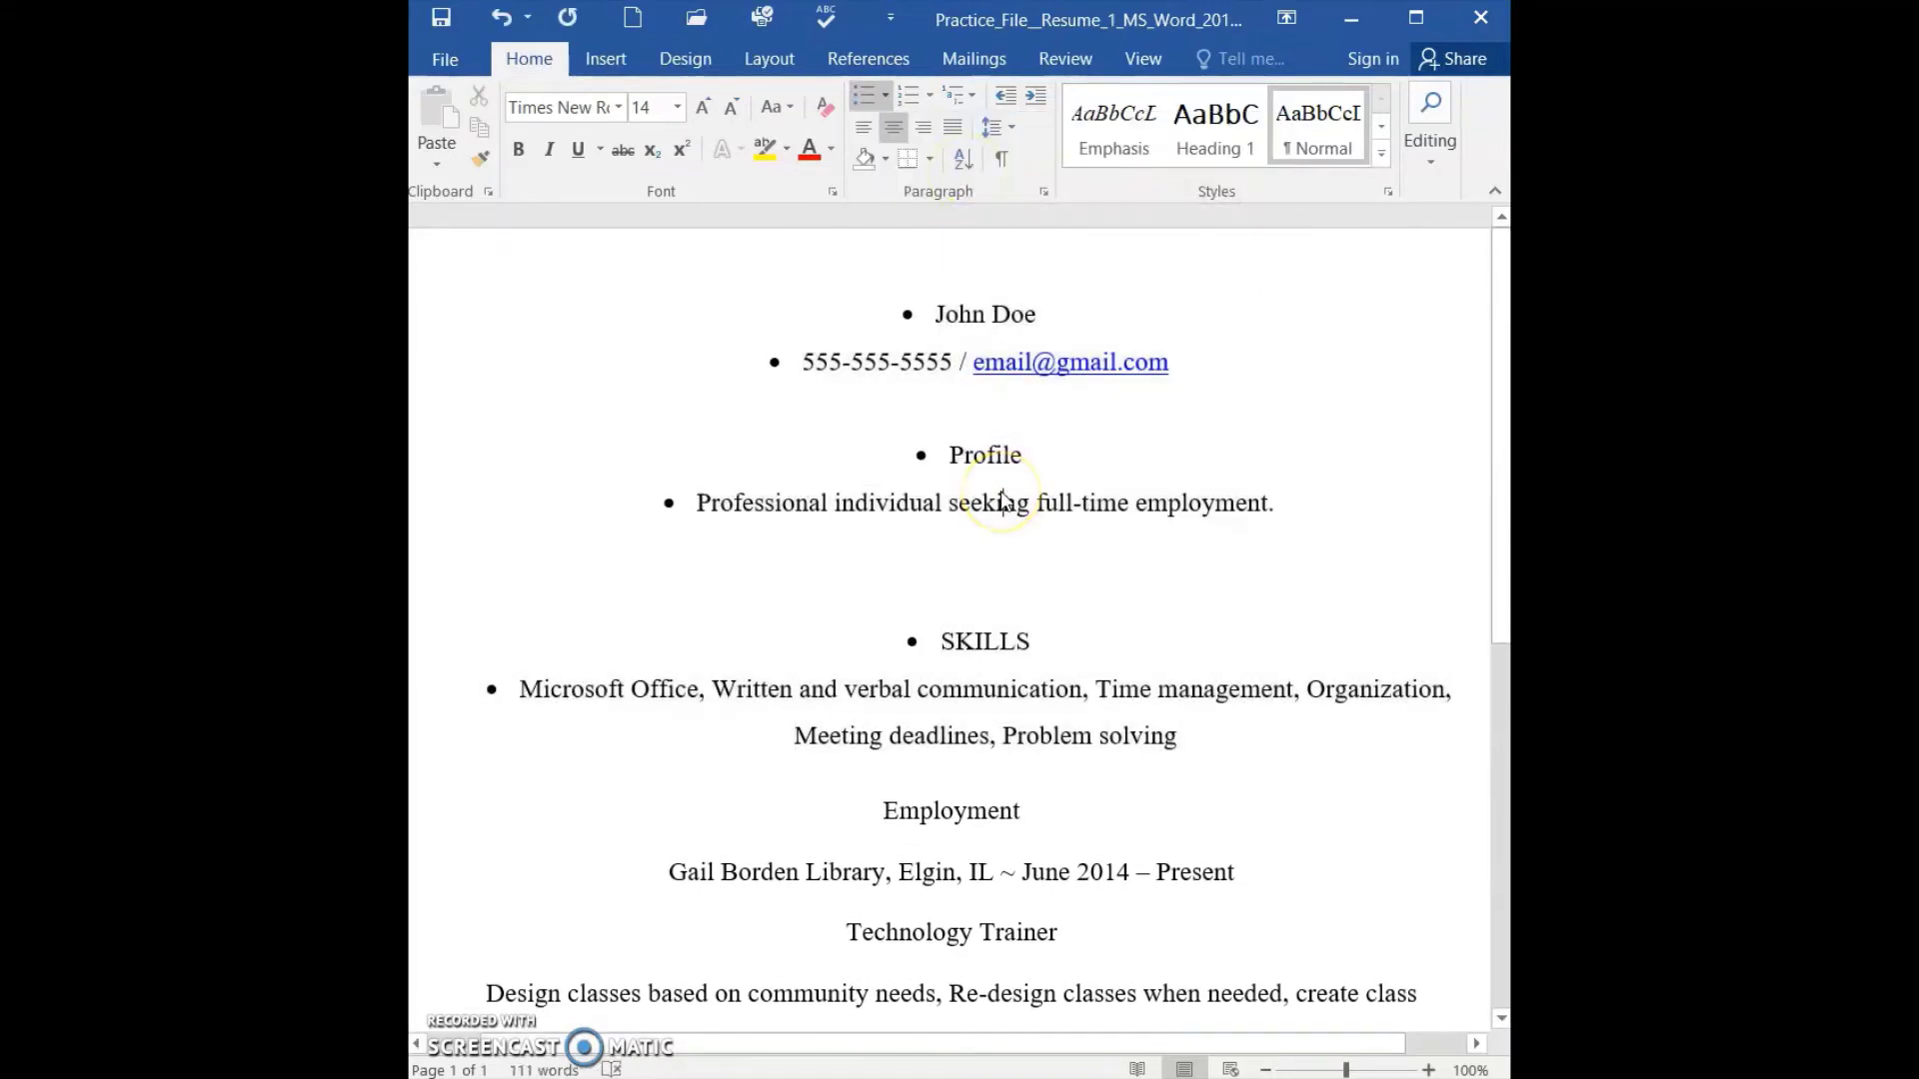
Remove the bullets from the resume lines between the name and the skills list.
left_click_drag(1186, 736, 840, 239)
left_click(864, 104)
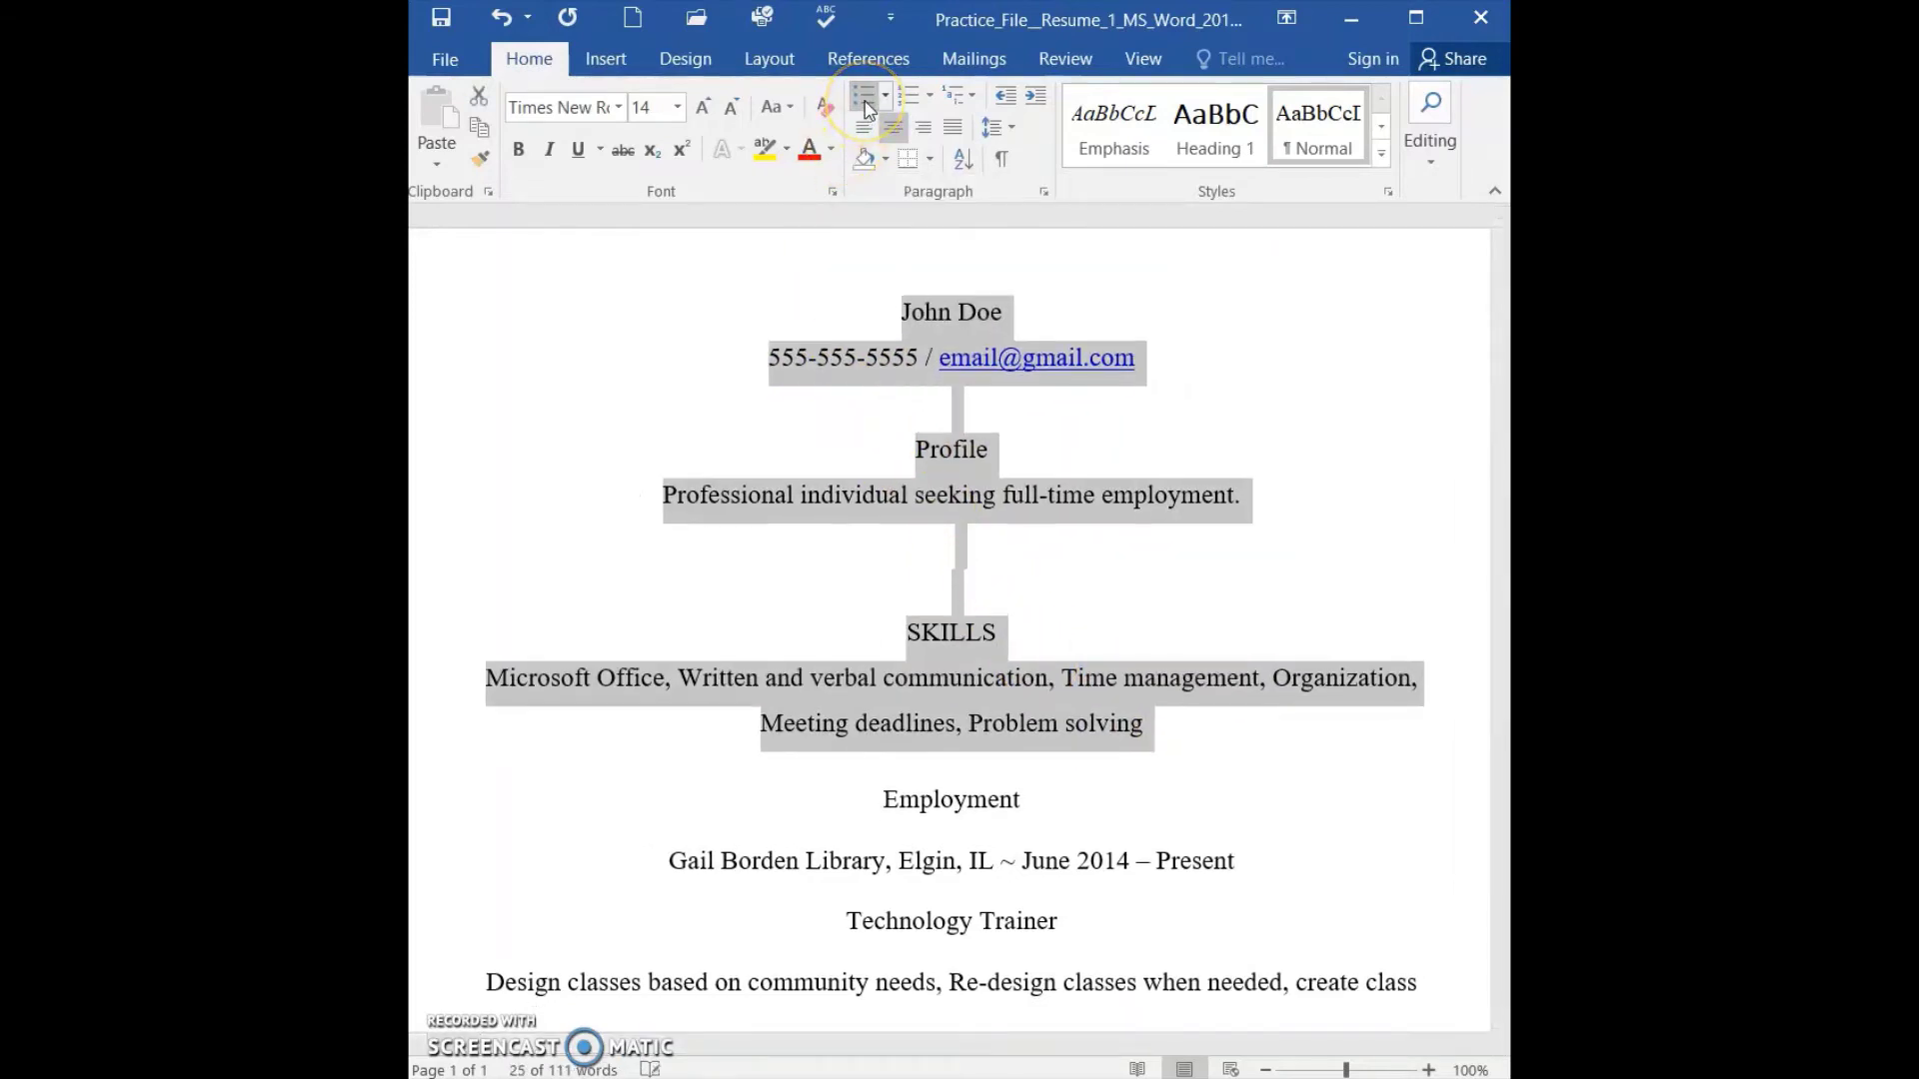
left_click(1000, 468)
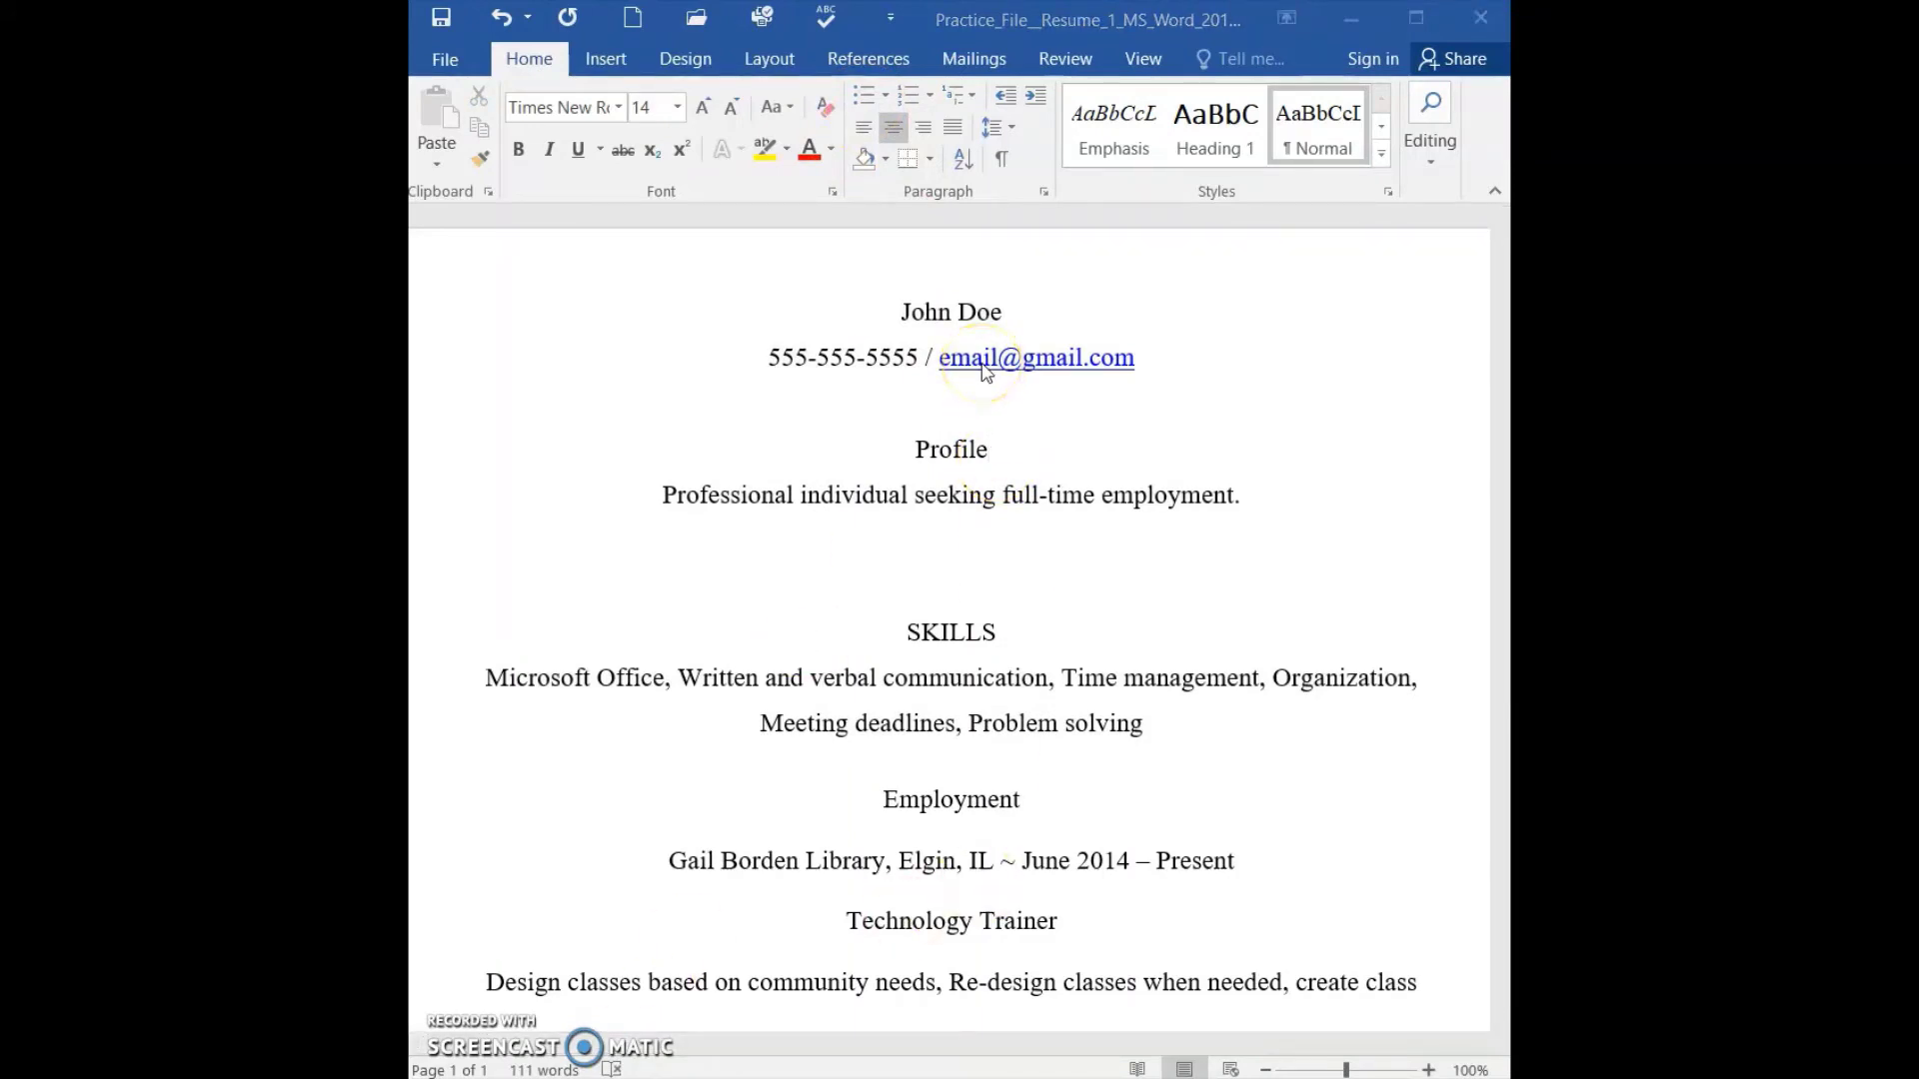
Apply solid round bullets to the resume lines from the name down to the skills list.
left_click(892, 313)
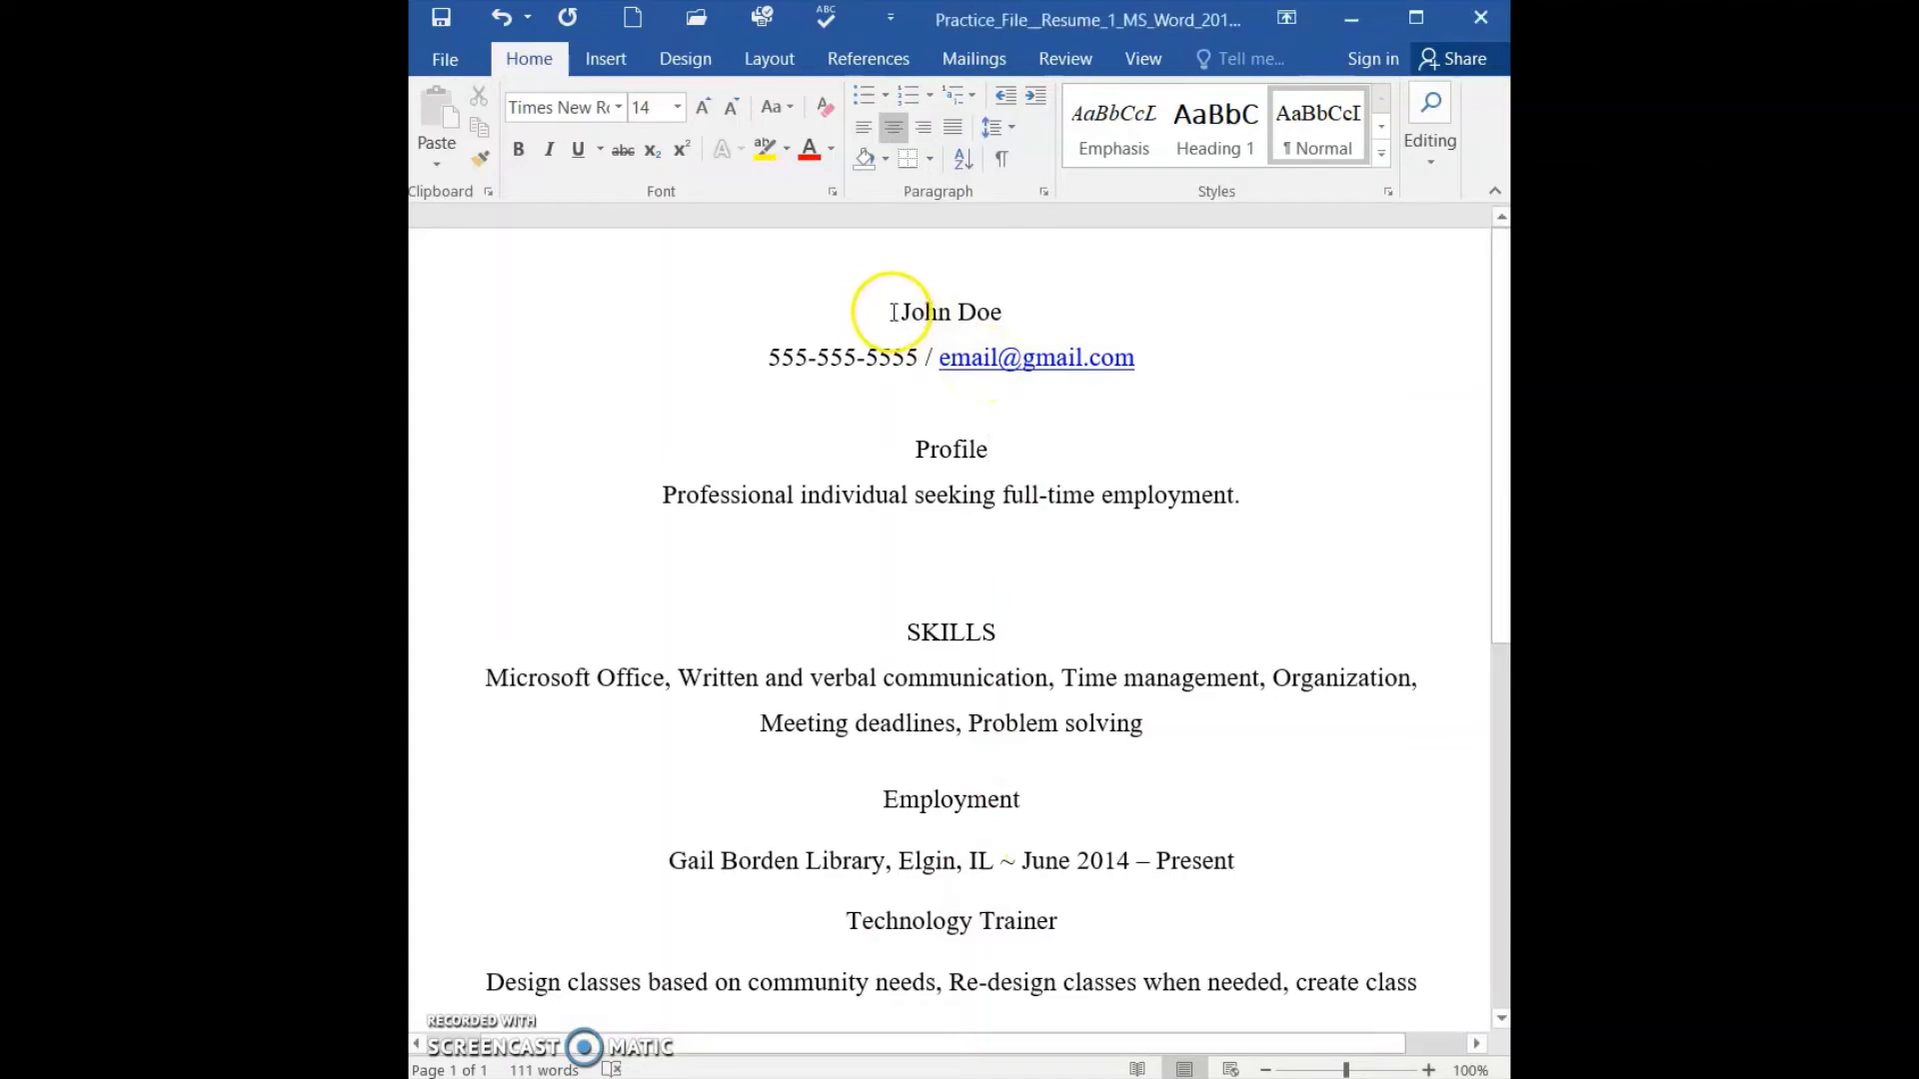
left_click_drag(893, 312, 1443, 728)
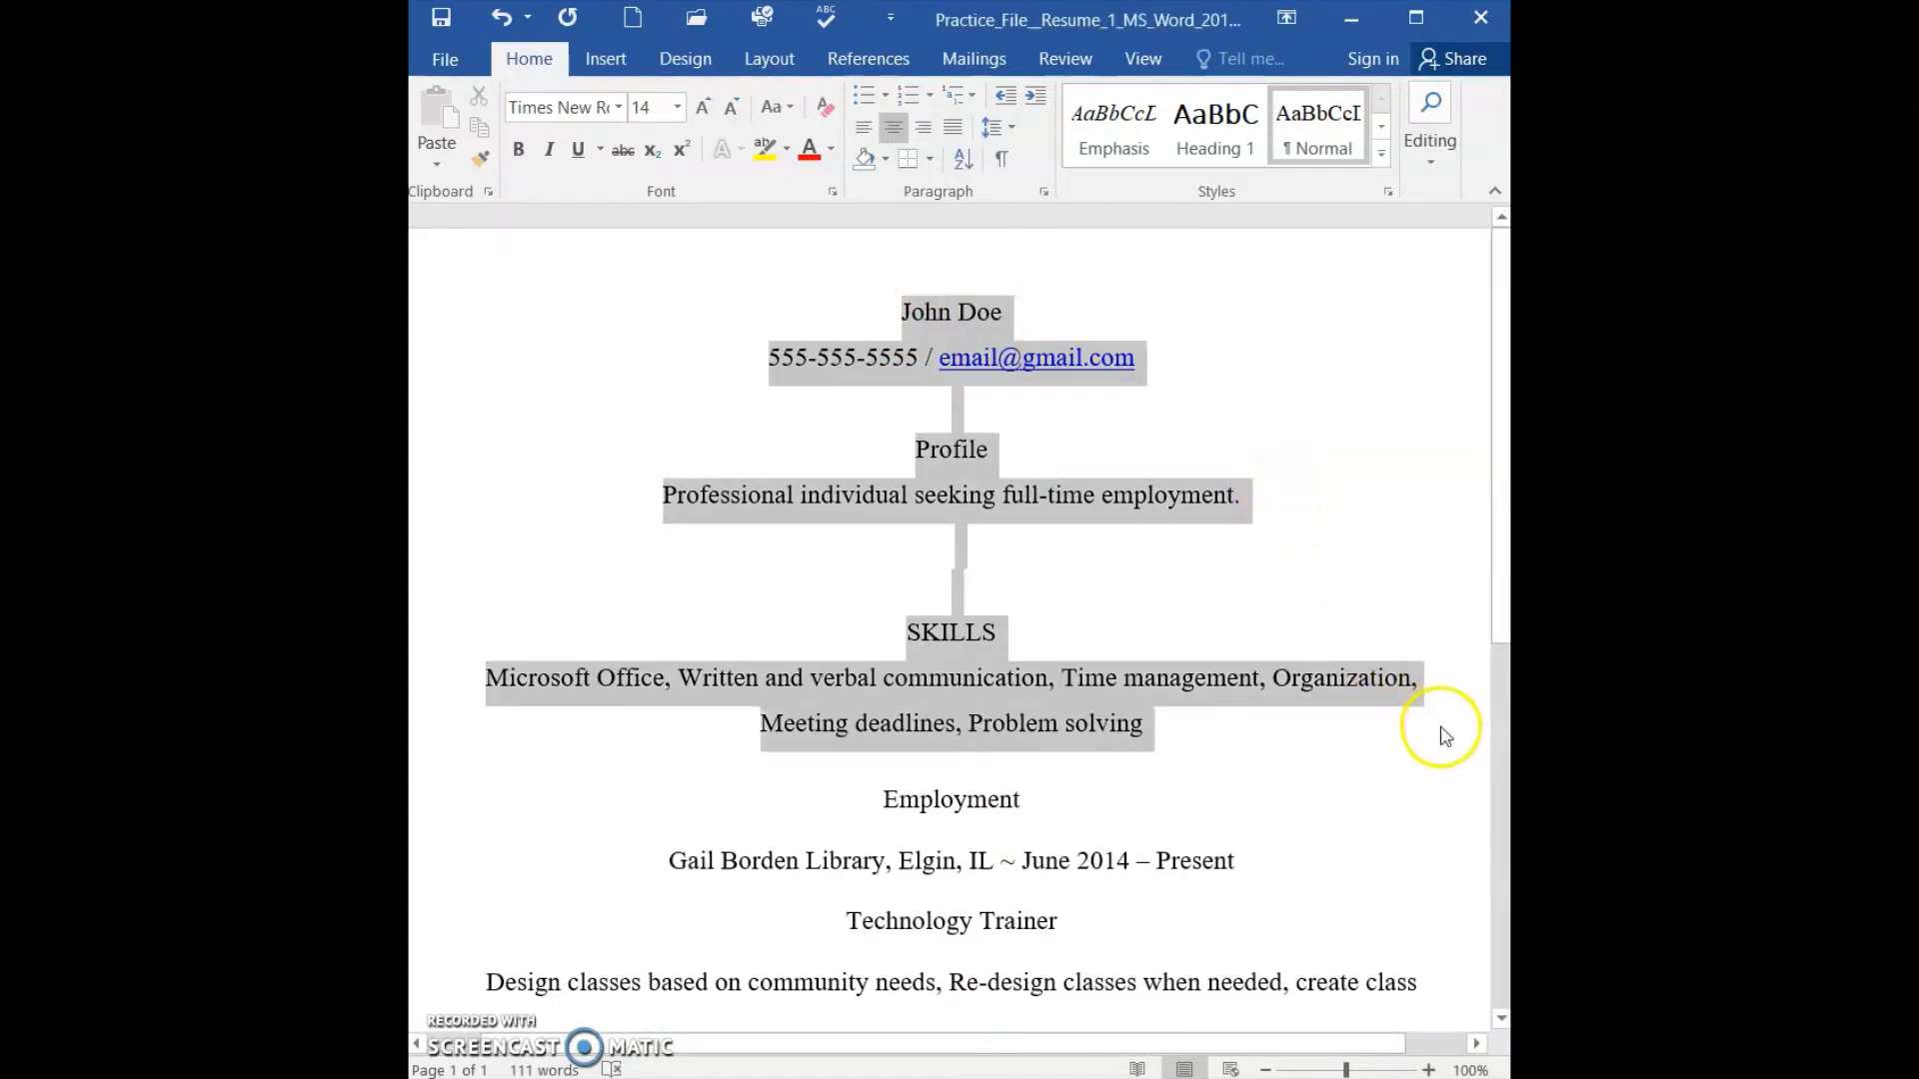
left_click(889, 99)
left_click(950, 279)
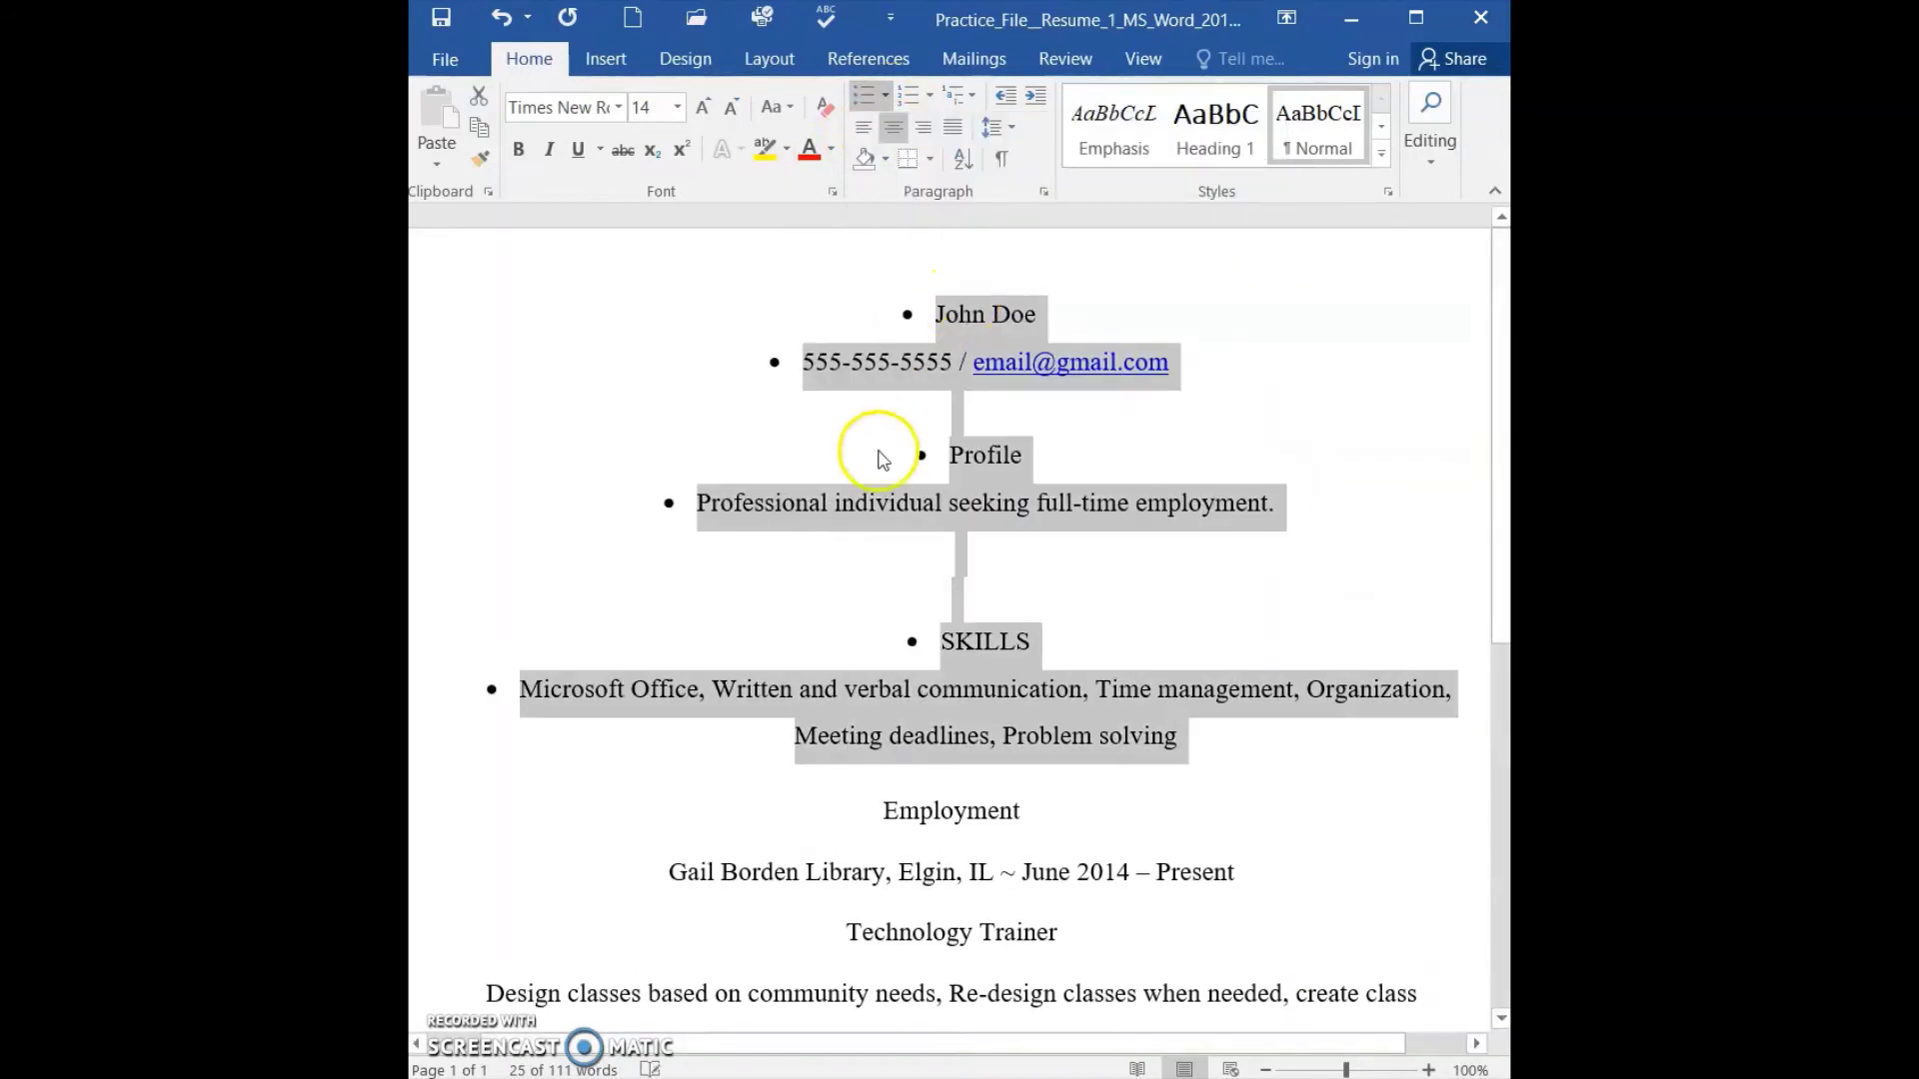
Demote the bulleted sentence under the Profile heading by one list level.
left_click(877, 503)
left_click_drag(703, 507, 1300, 518)
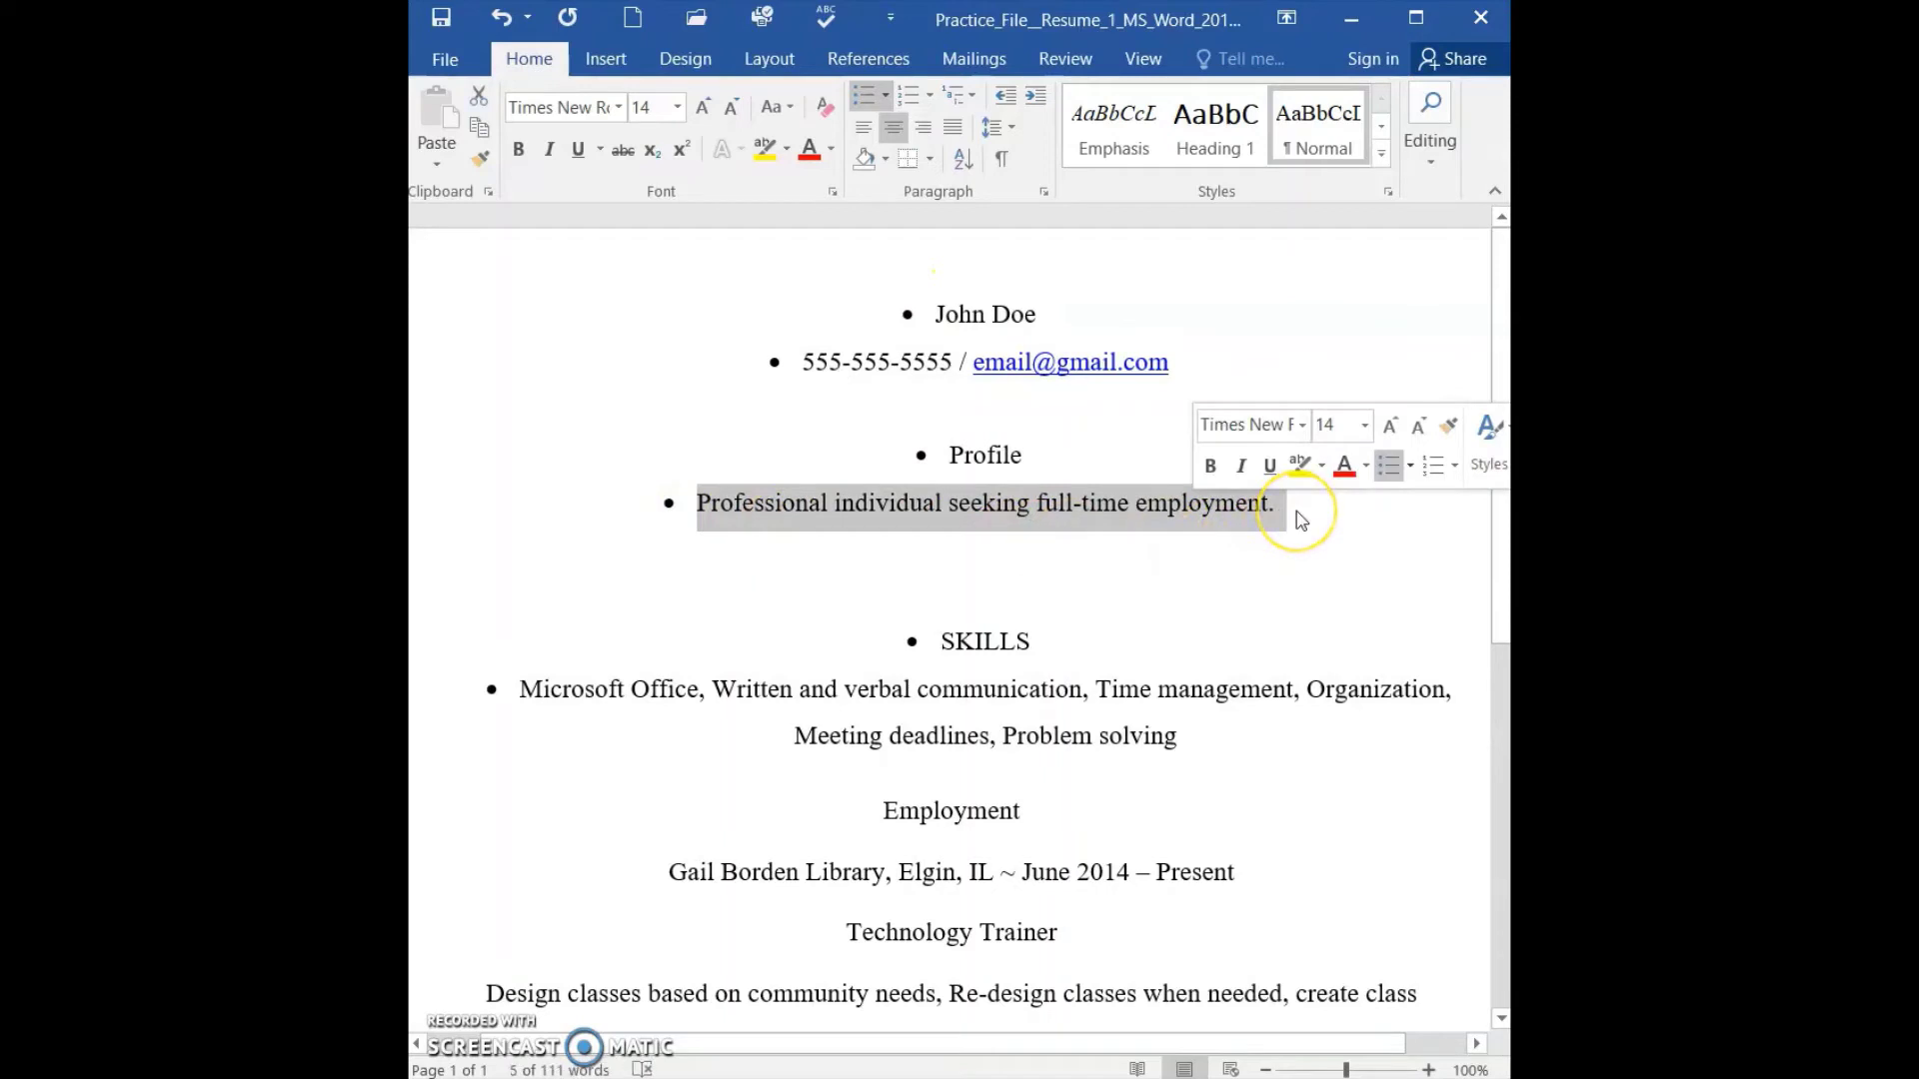
key("Tab")
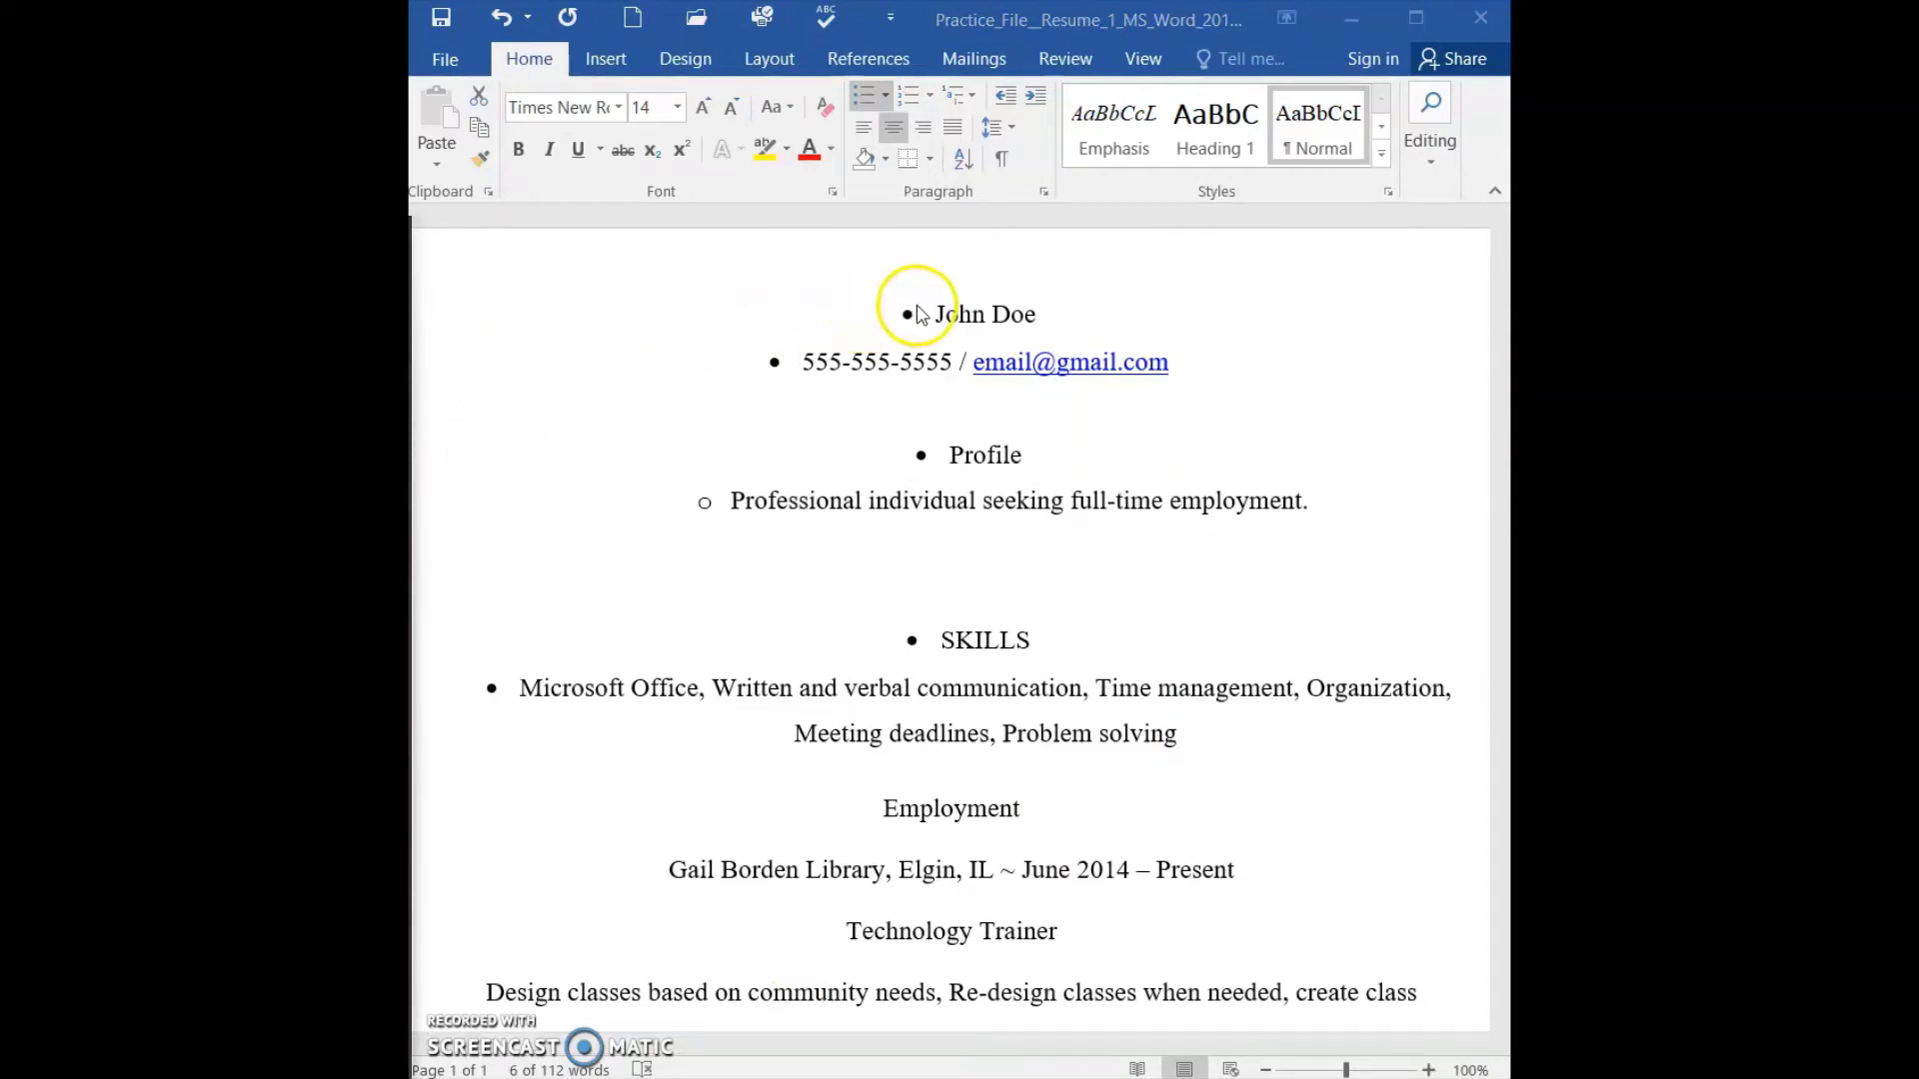
Replace the bullets on the lines from the name through the skills list with 1., 2., 3. numbering.
left_click_drag(934, 317, 1353, 780)
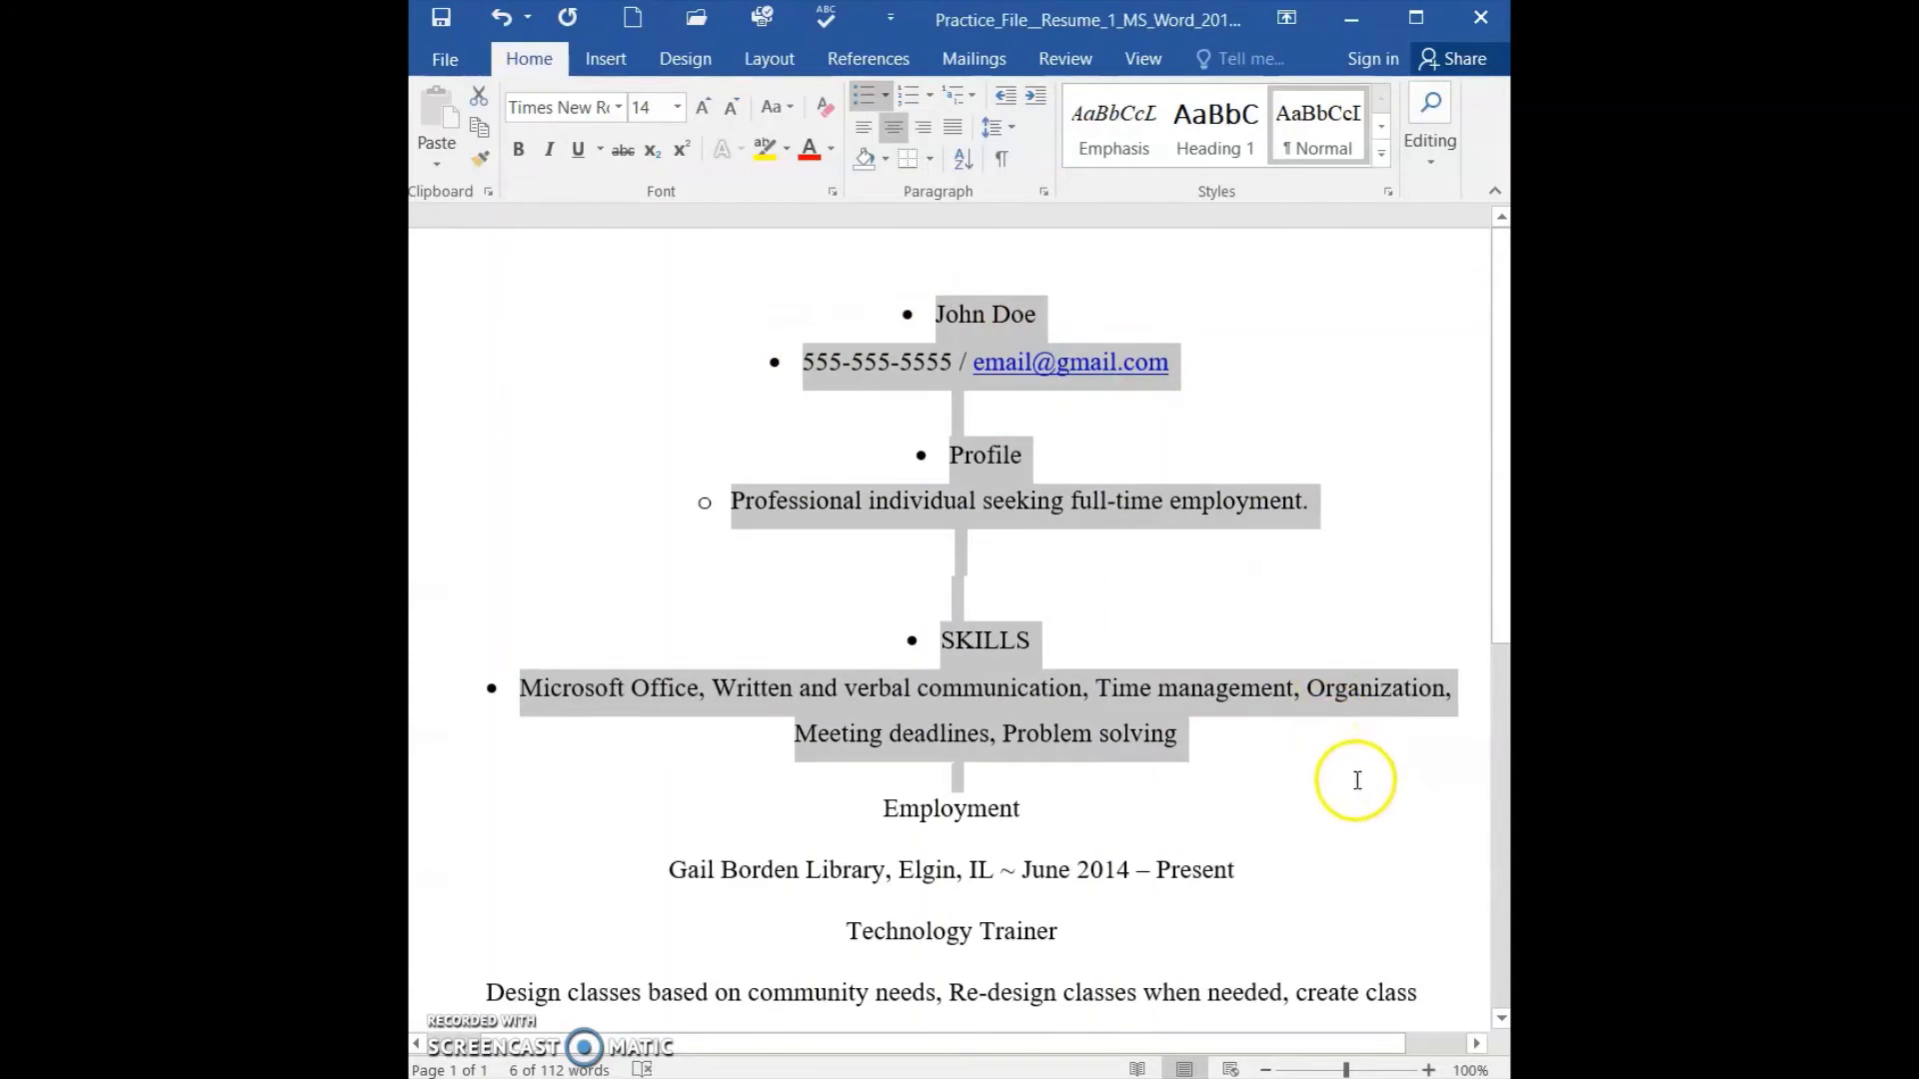
left_click(873, 93)
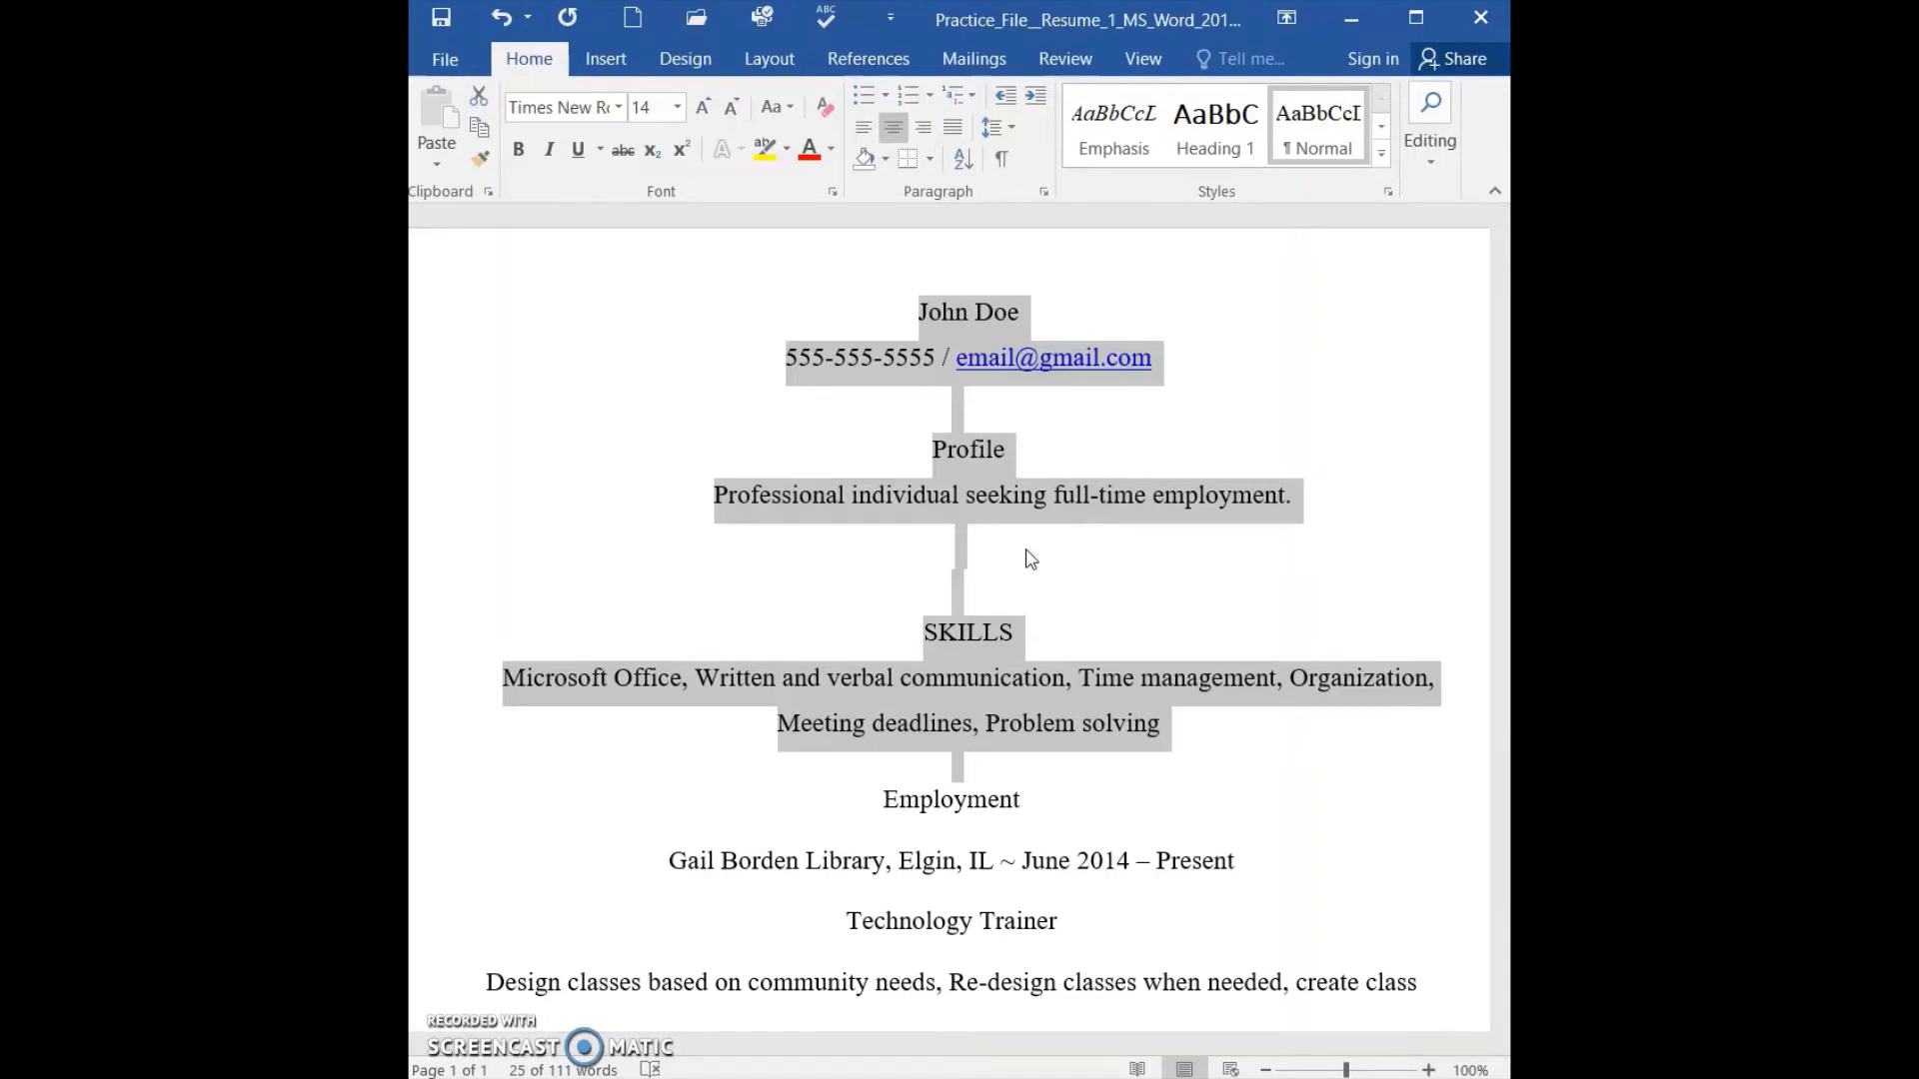
left_click(931, 100)
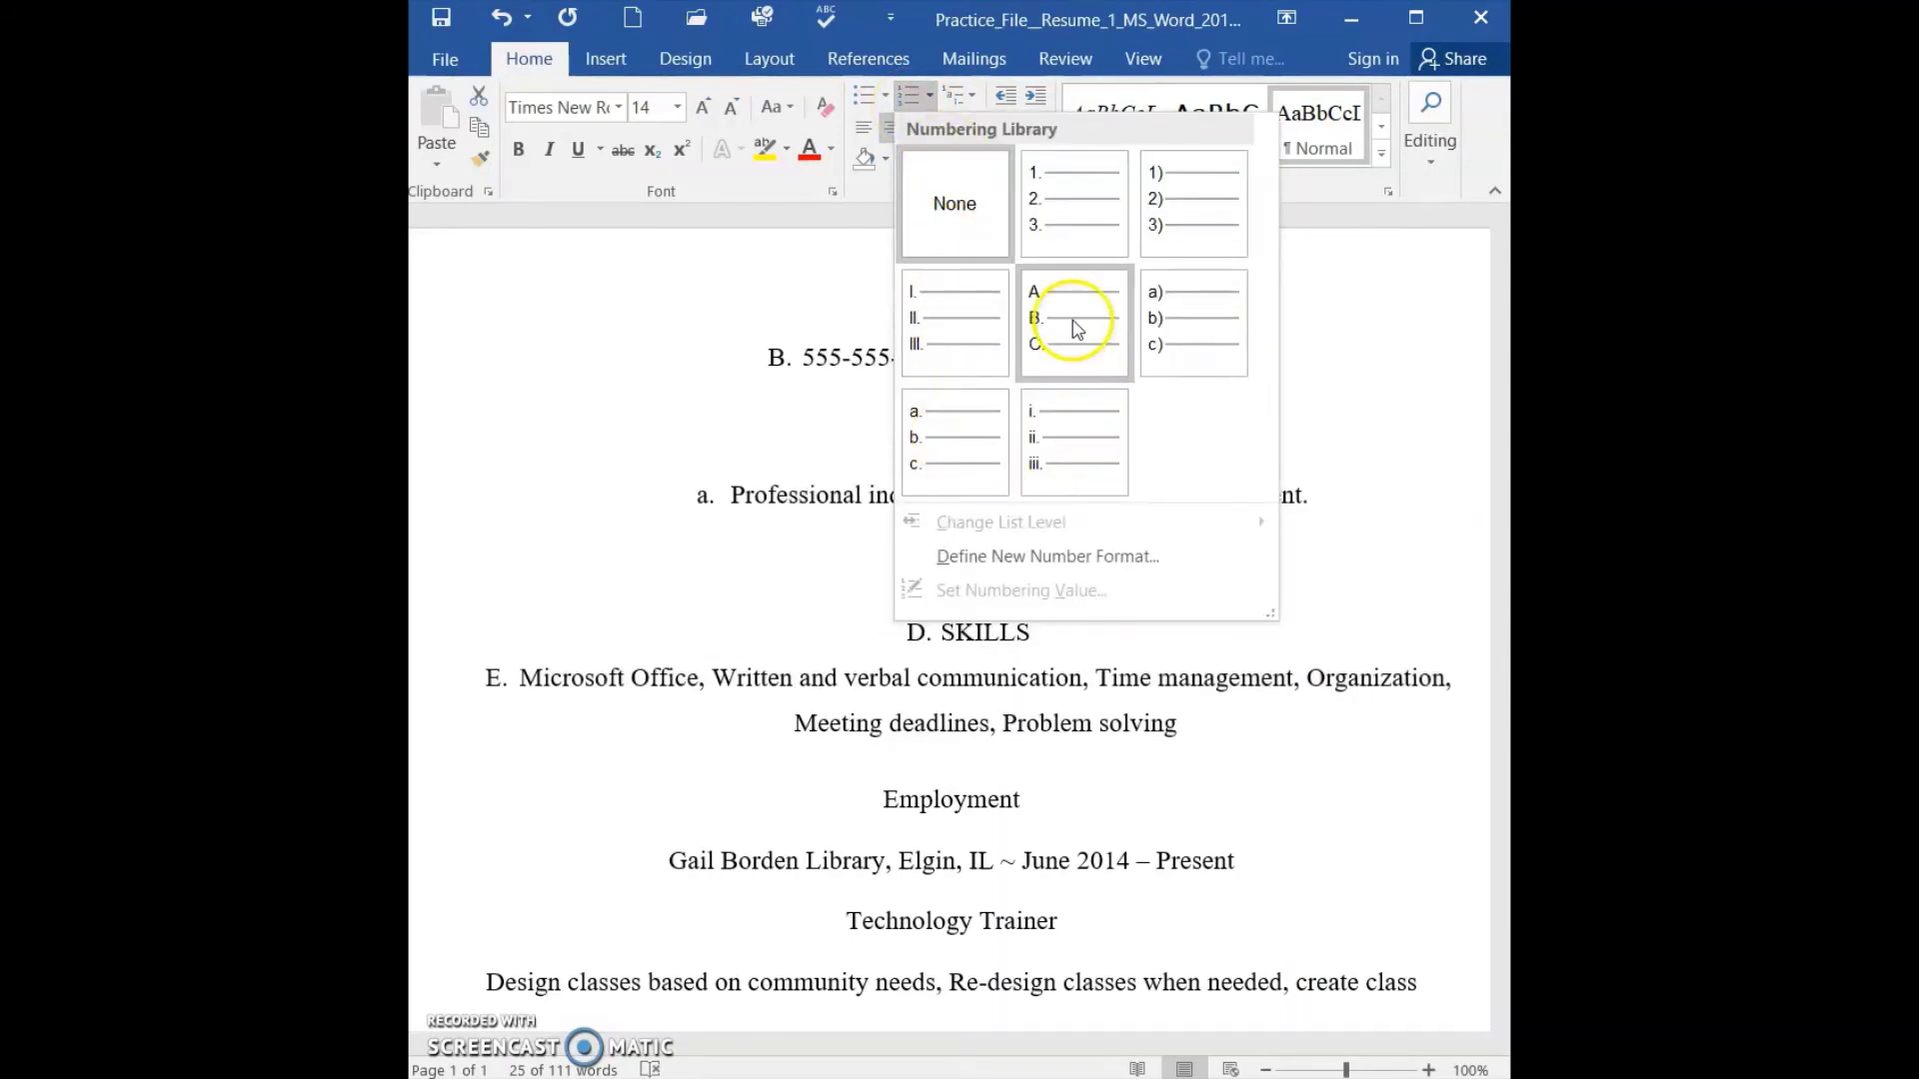
left_click(1089, 240)
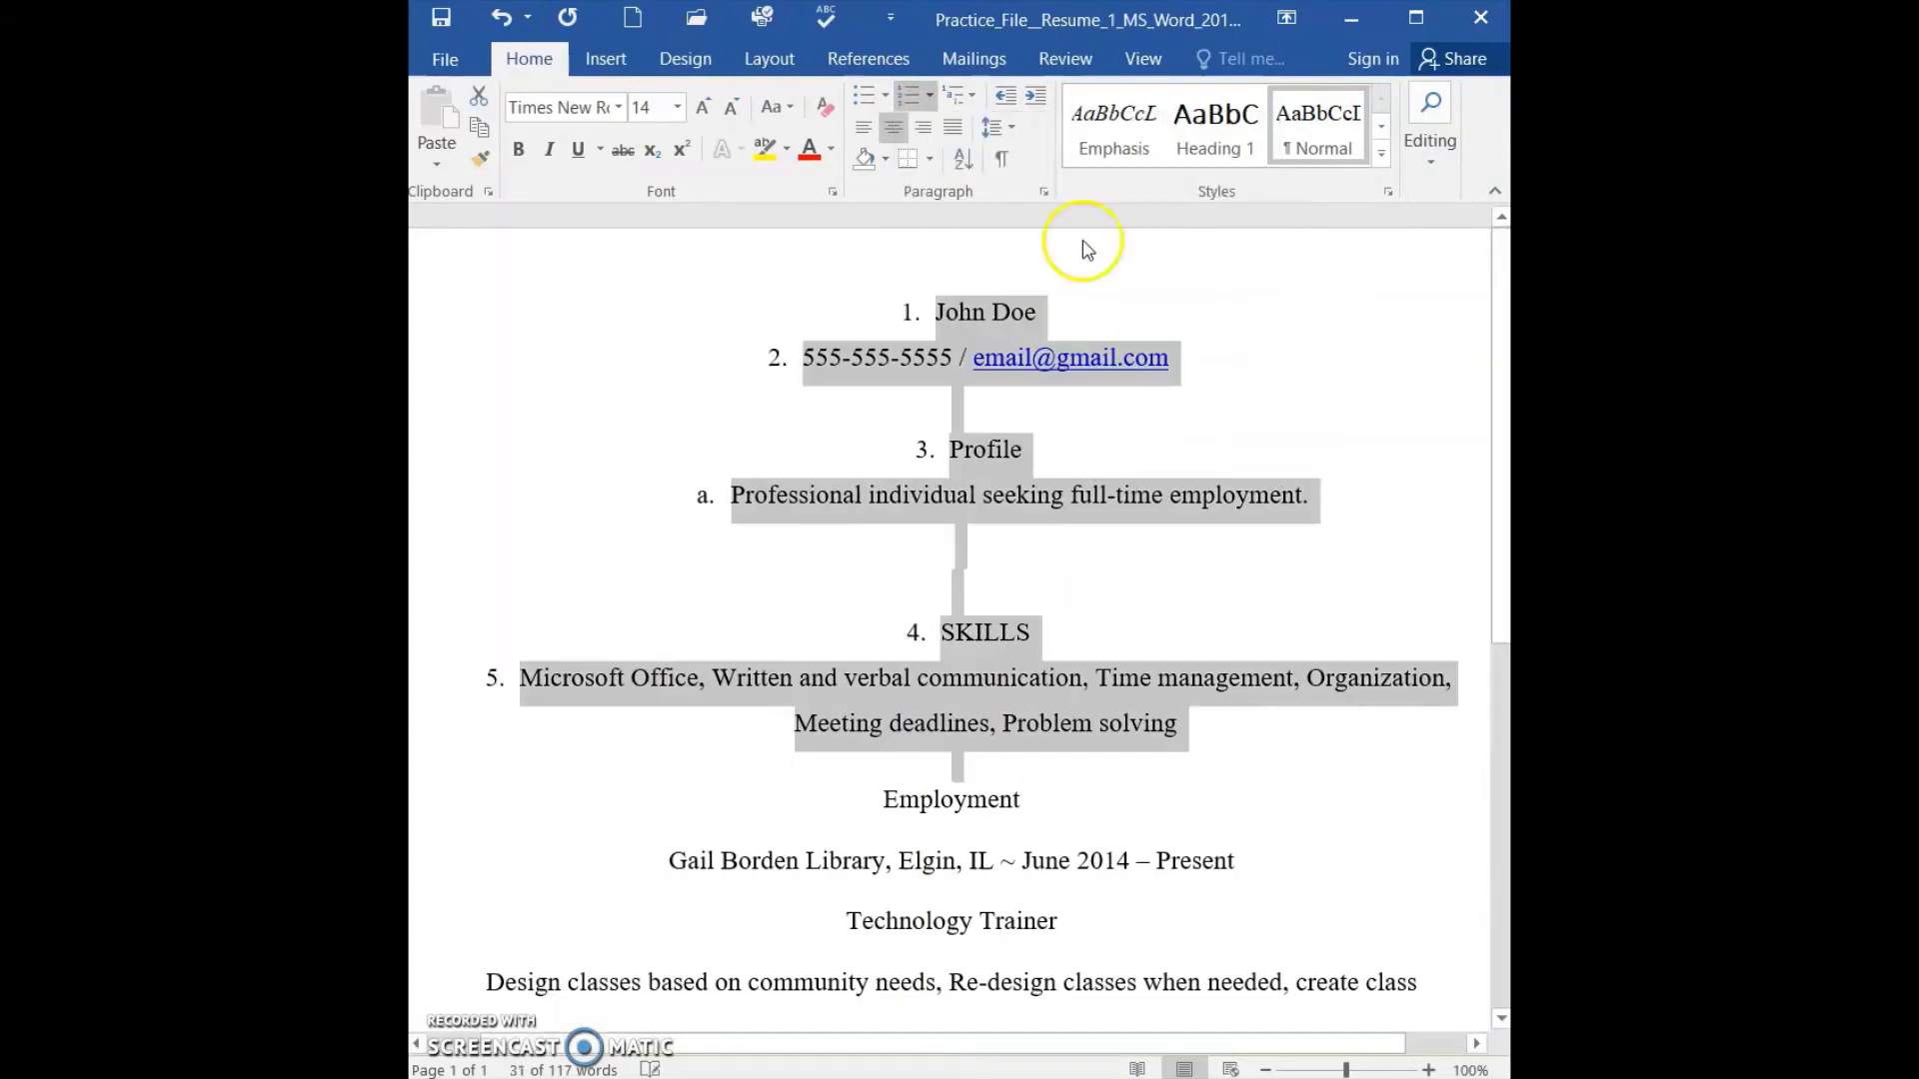
left_click(1042, 490)
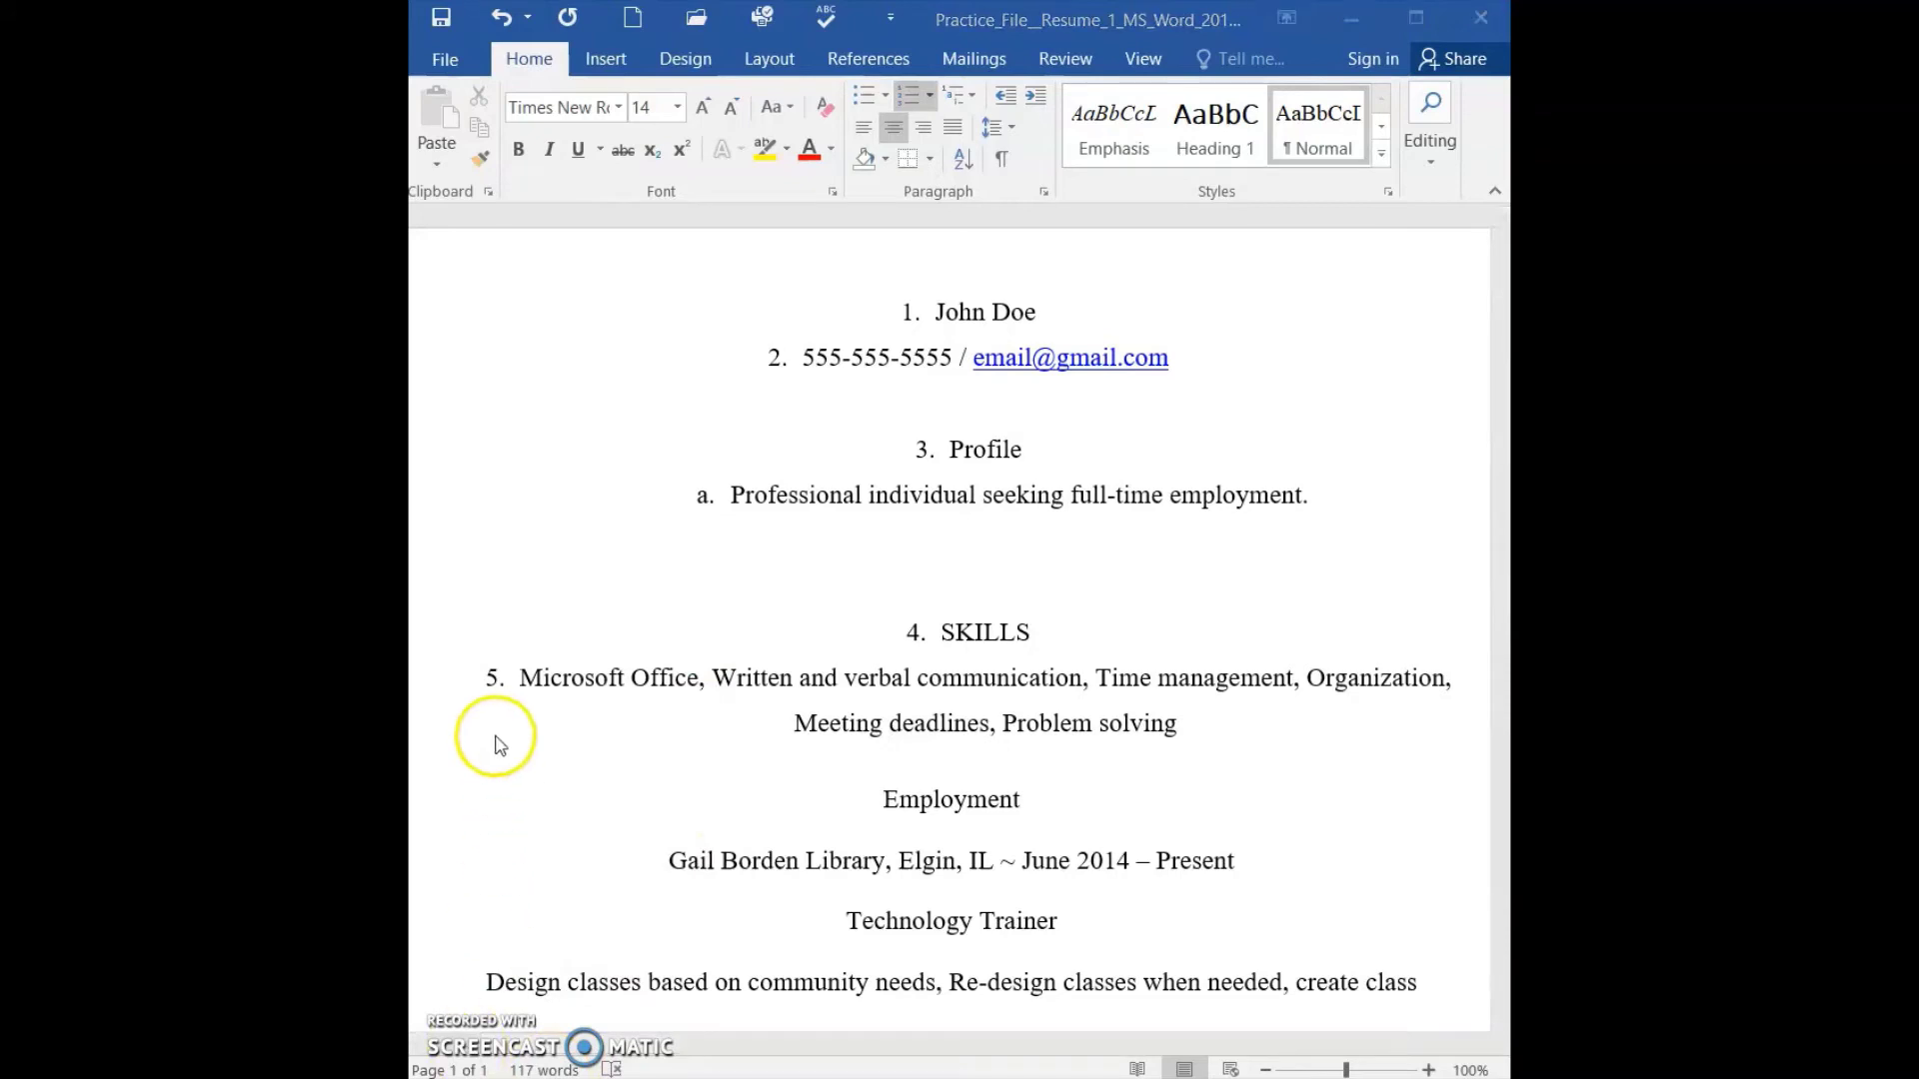
Demote the numbered skills list under the SKILLS heading by one level.
left_click(522, 679)
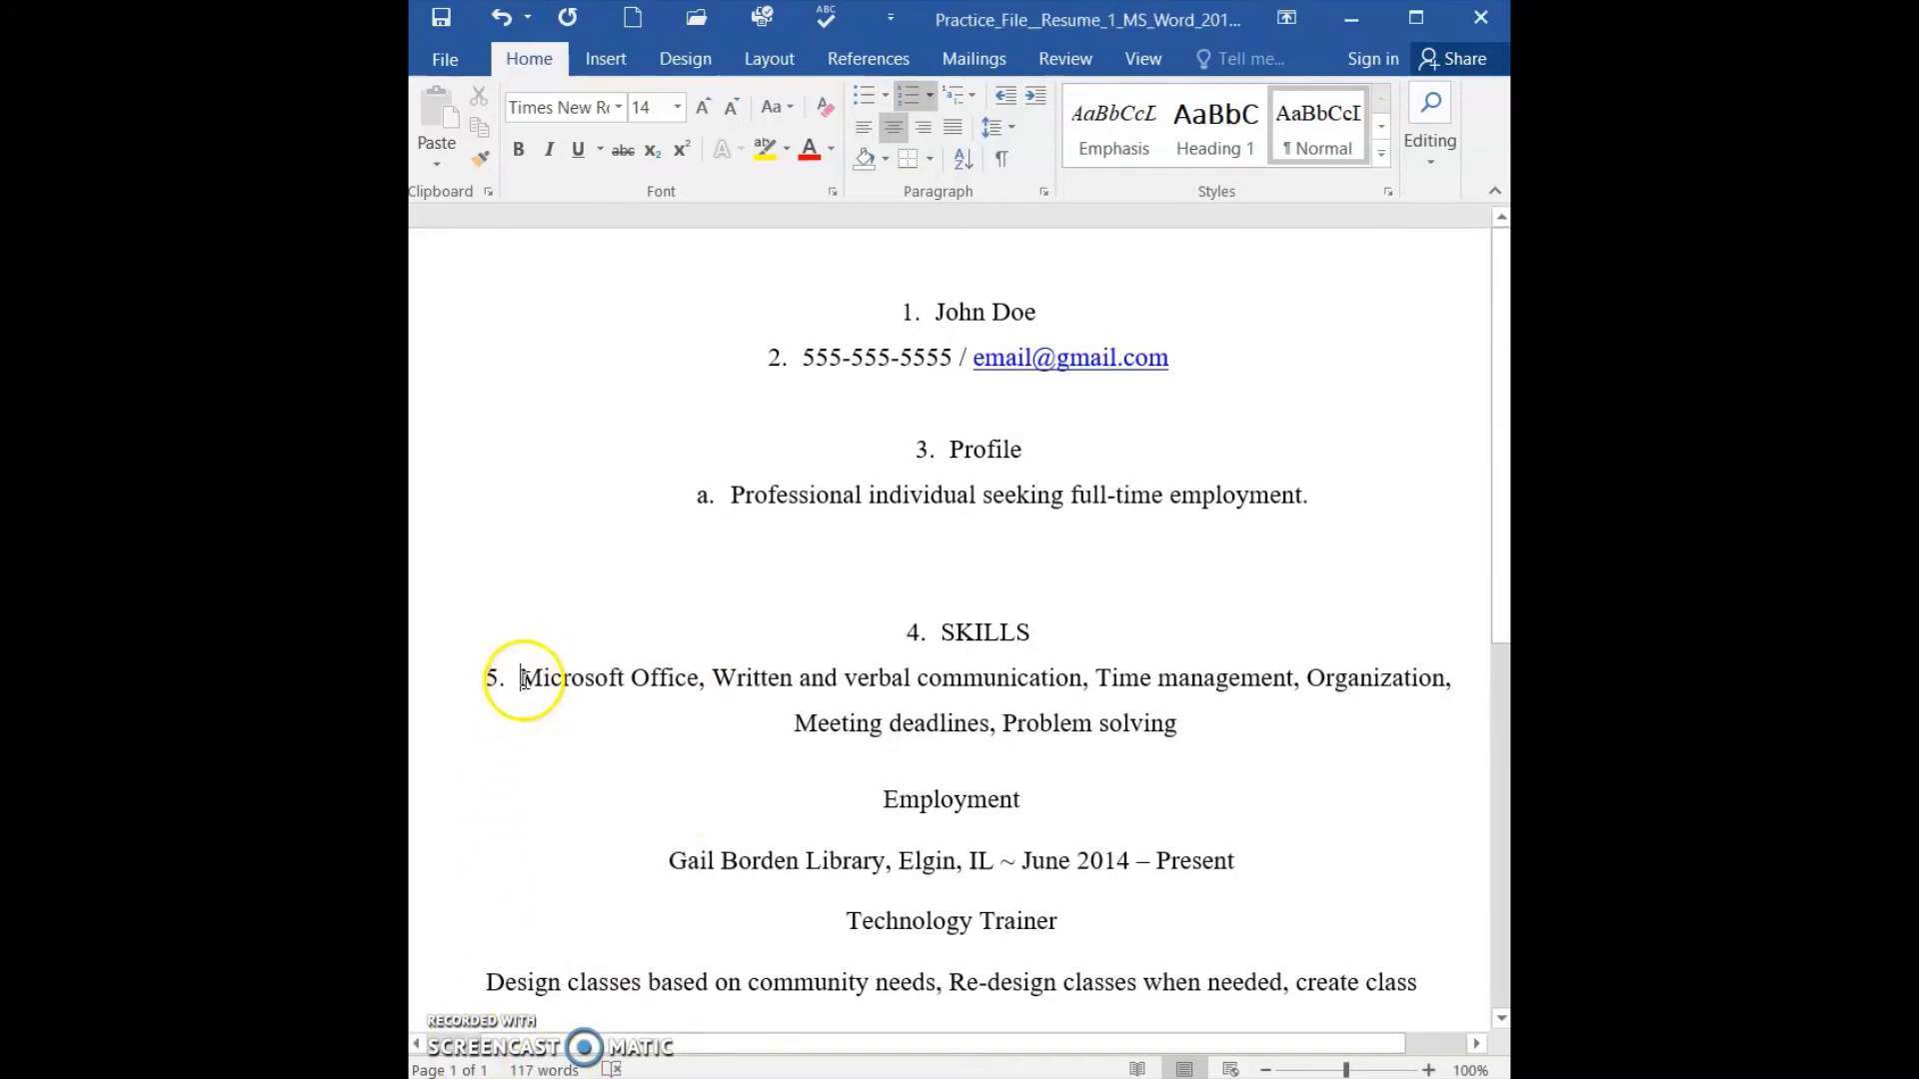
left_click_drag(522, 679, 1241, 749)
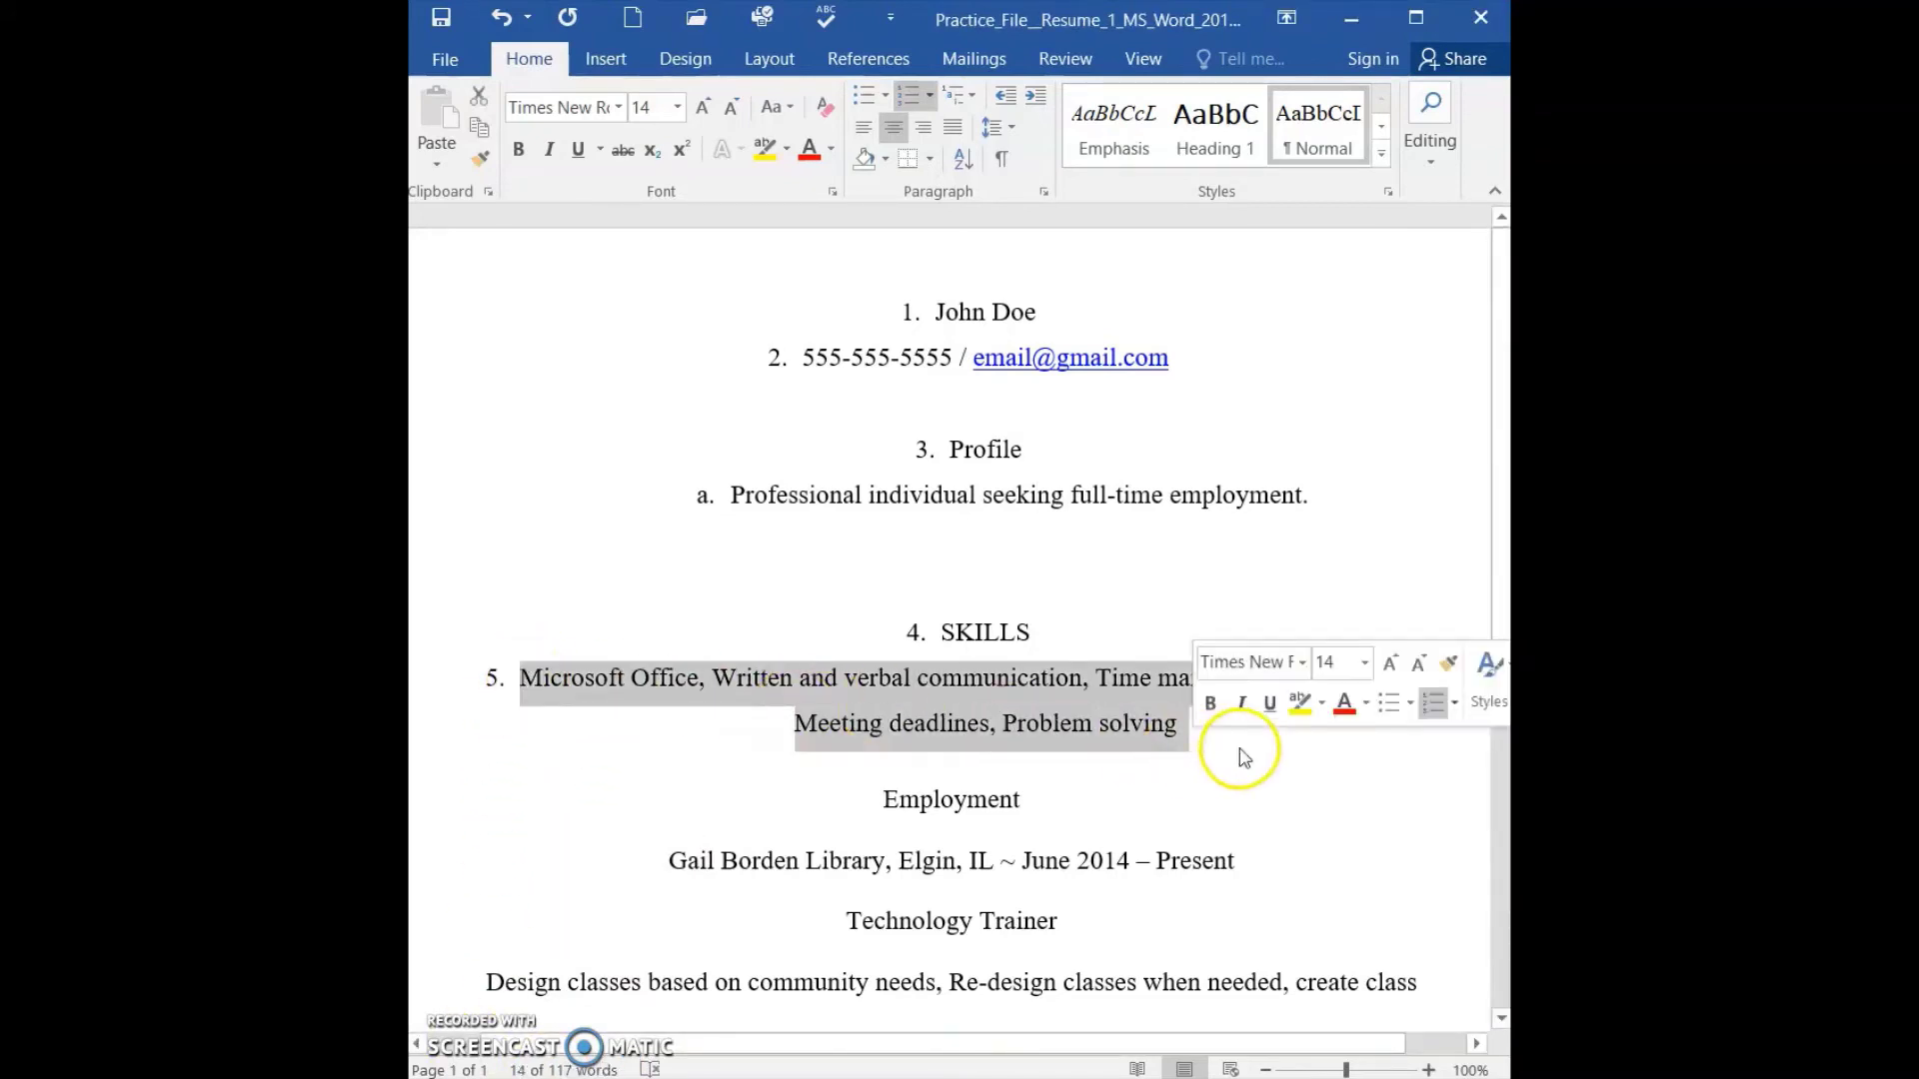
key("Tab")
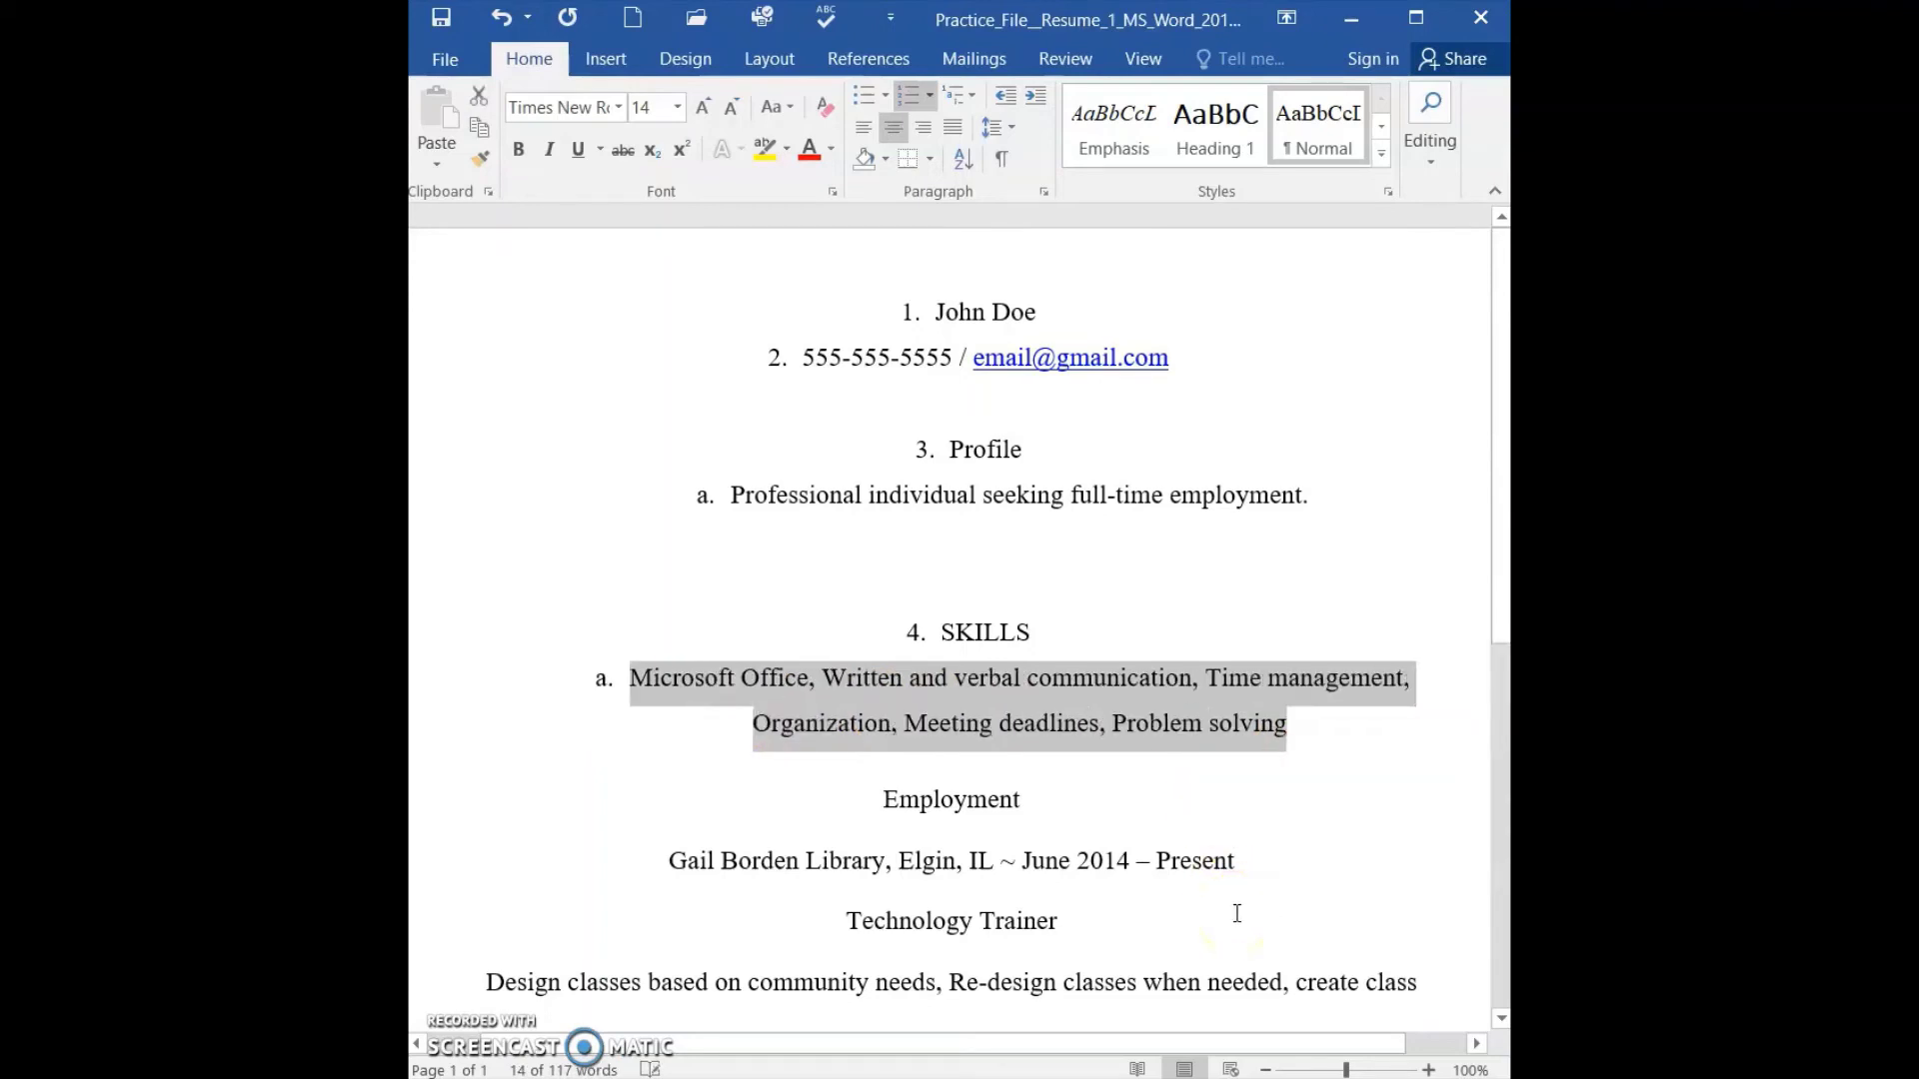
left_click(1054, 885)
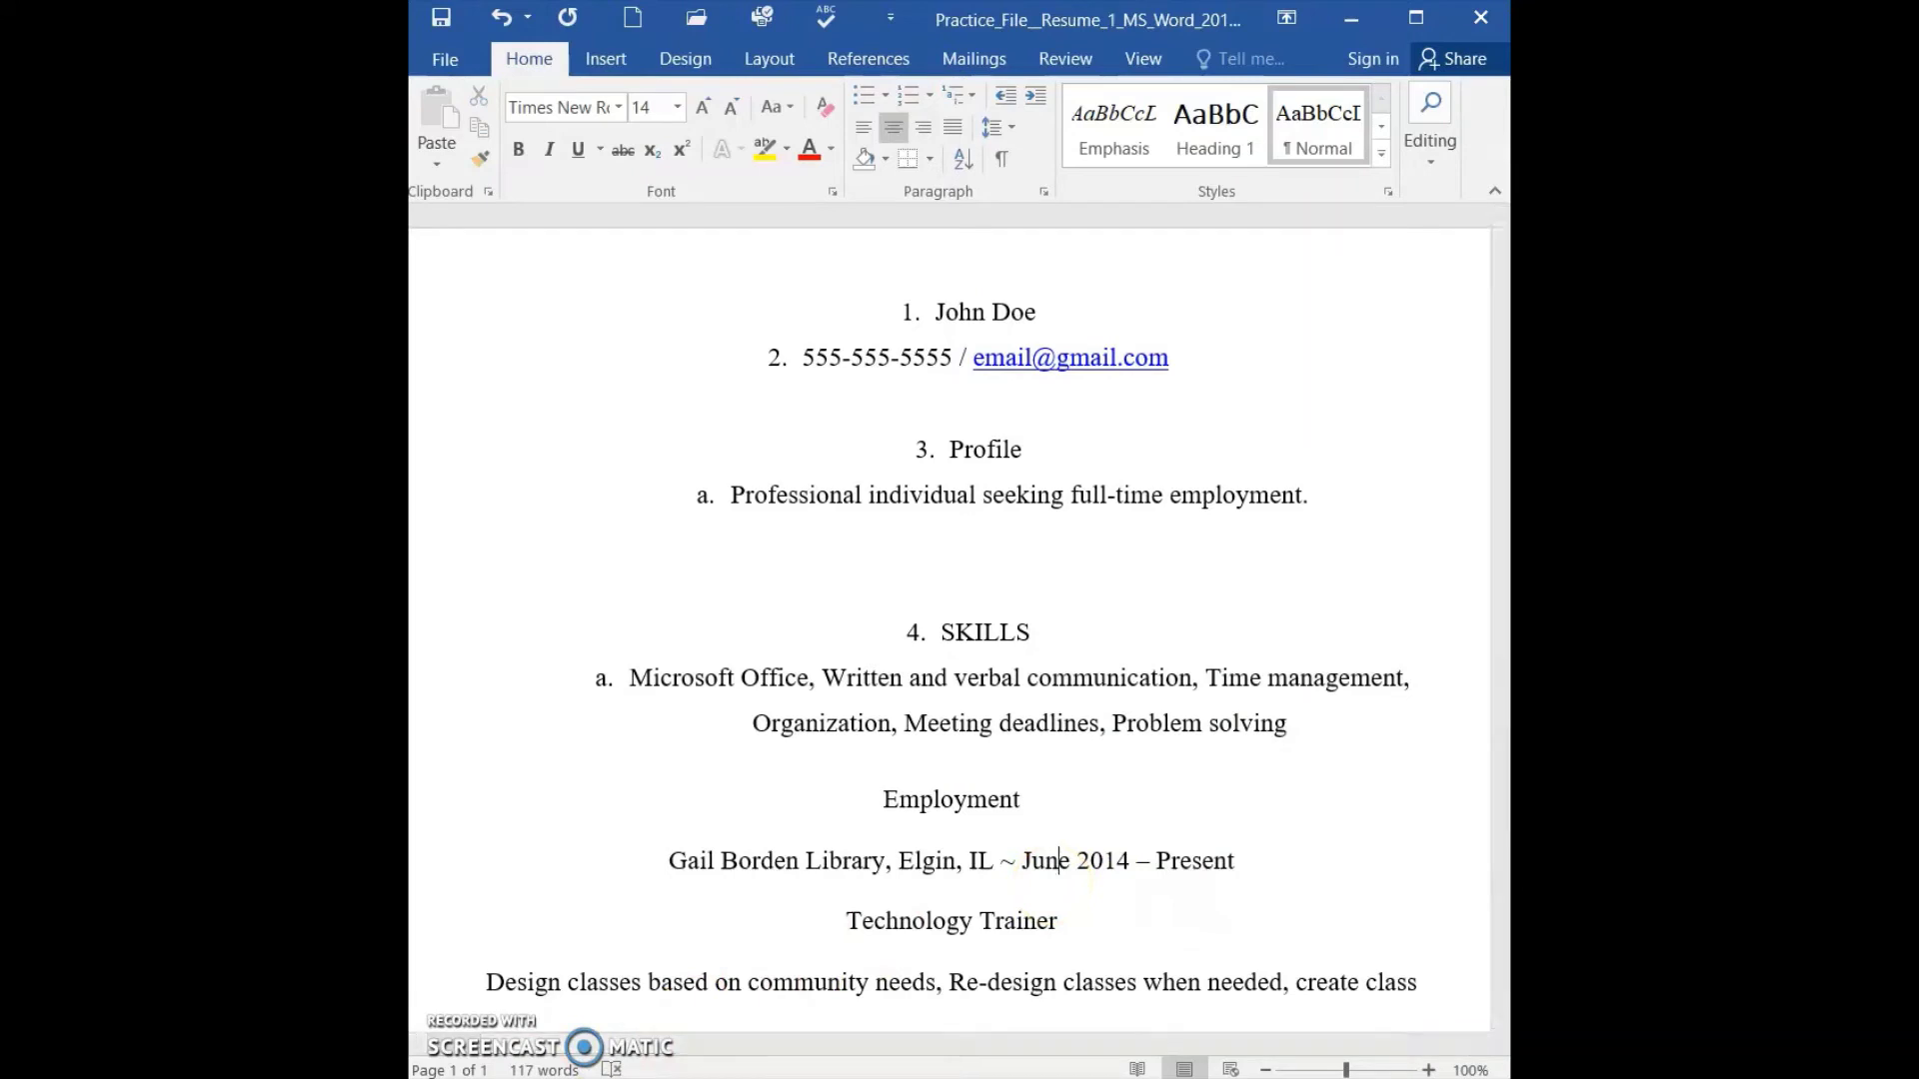
Apply the 1) a) i) multilevel list format to the lines from the name through the skills list.
key("ctrl+z")
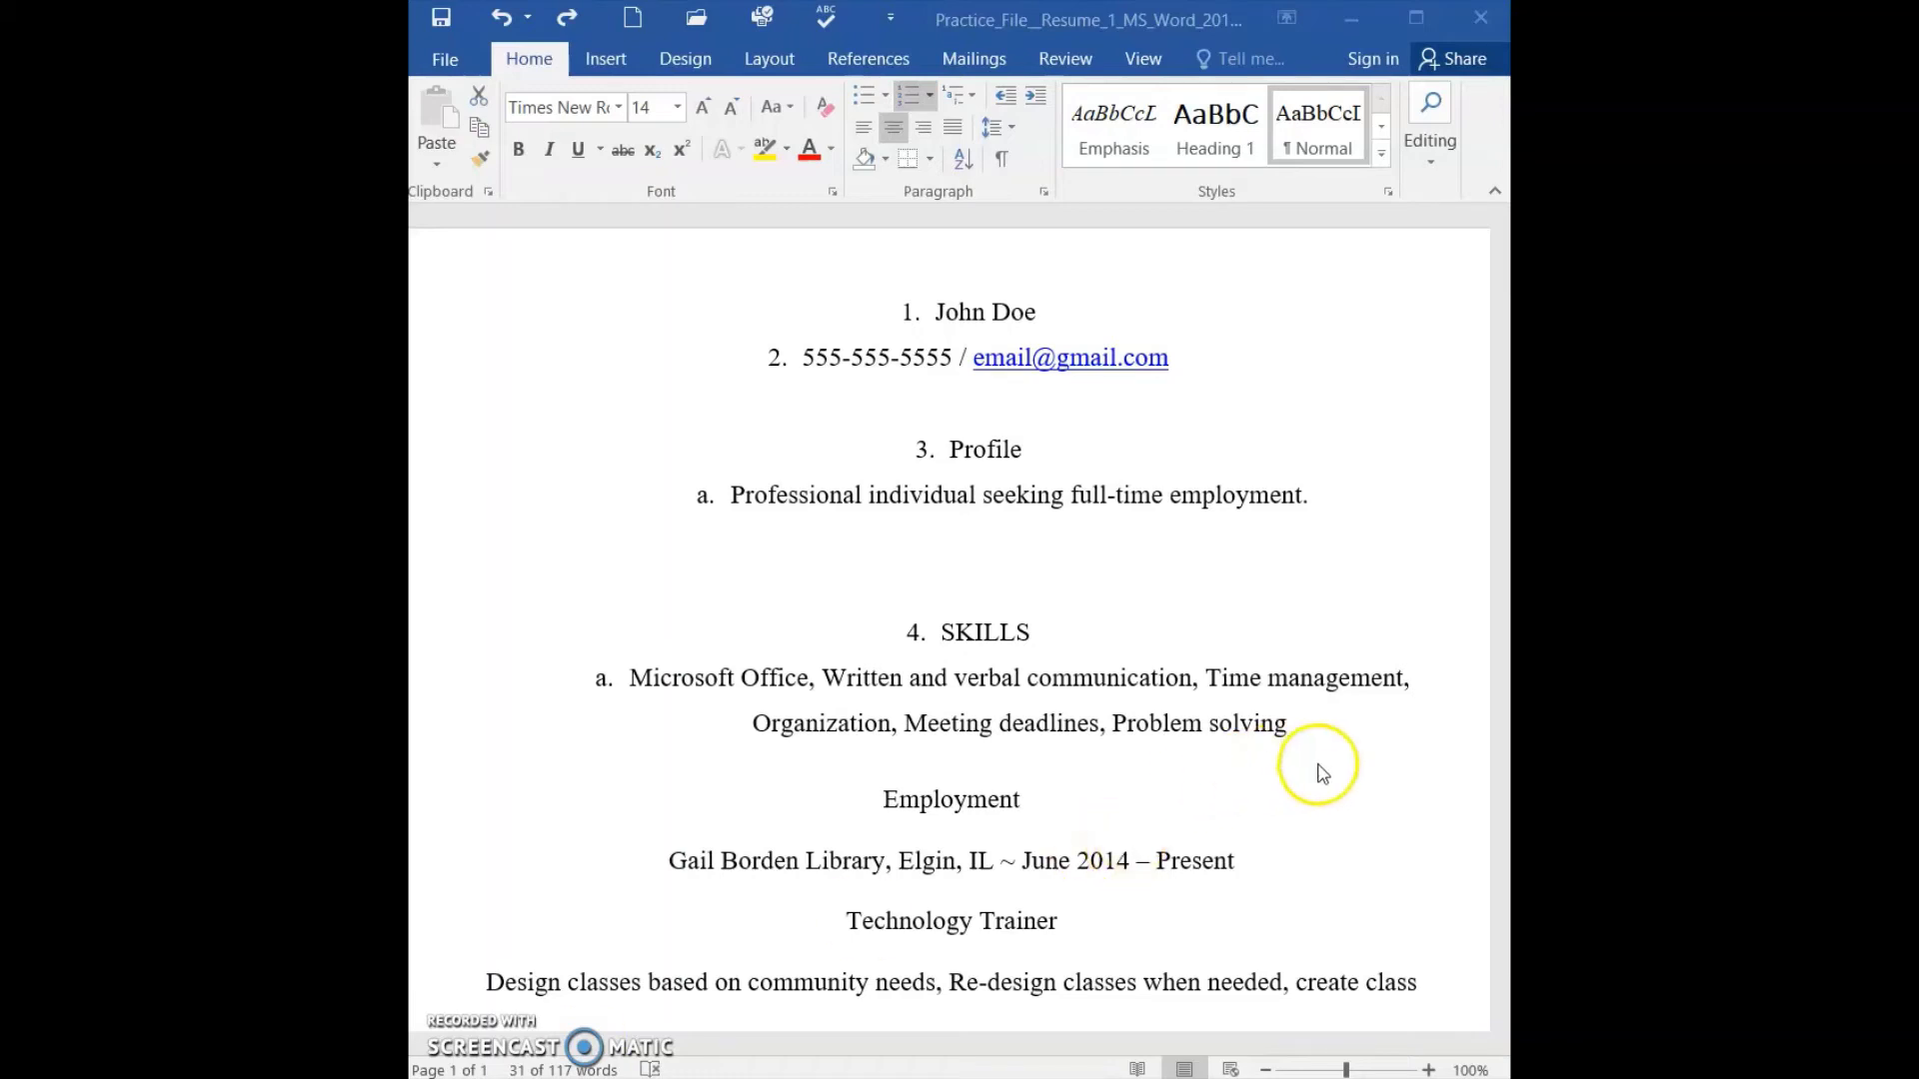
left_click(1304, 729, "shift")
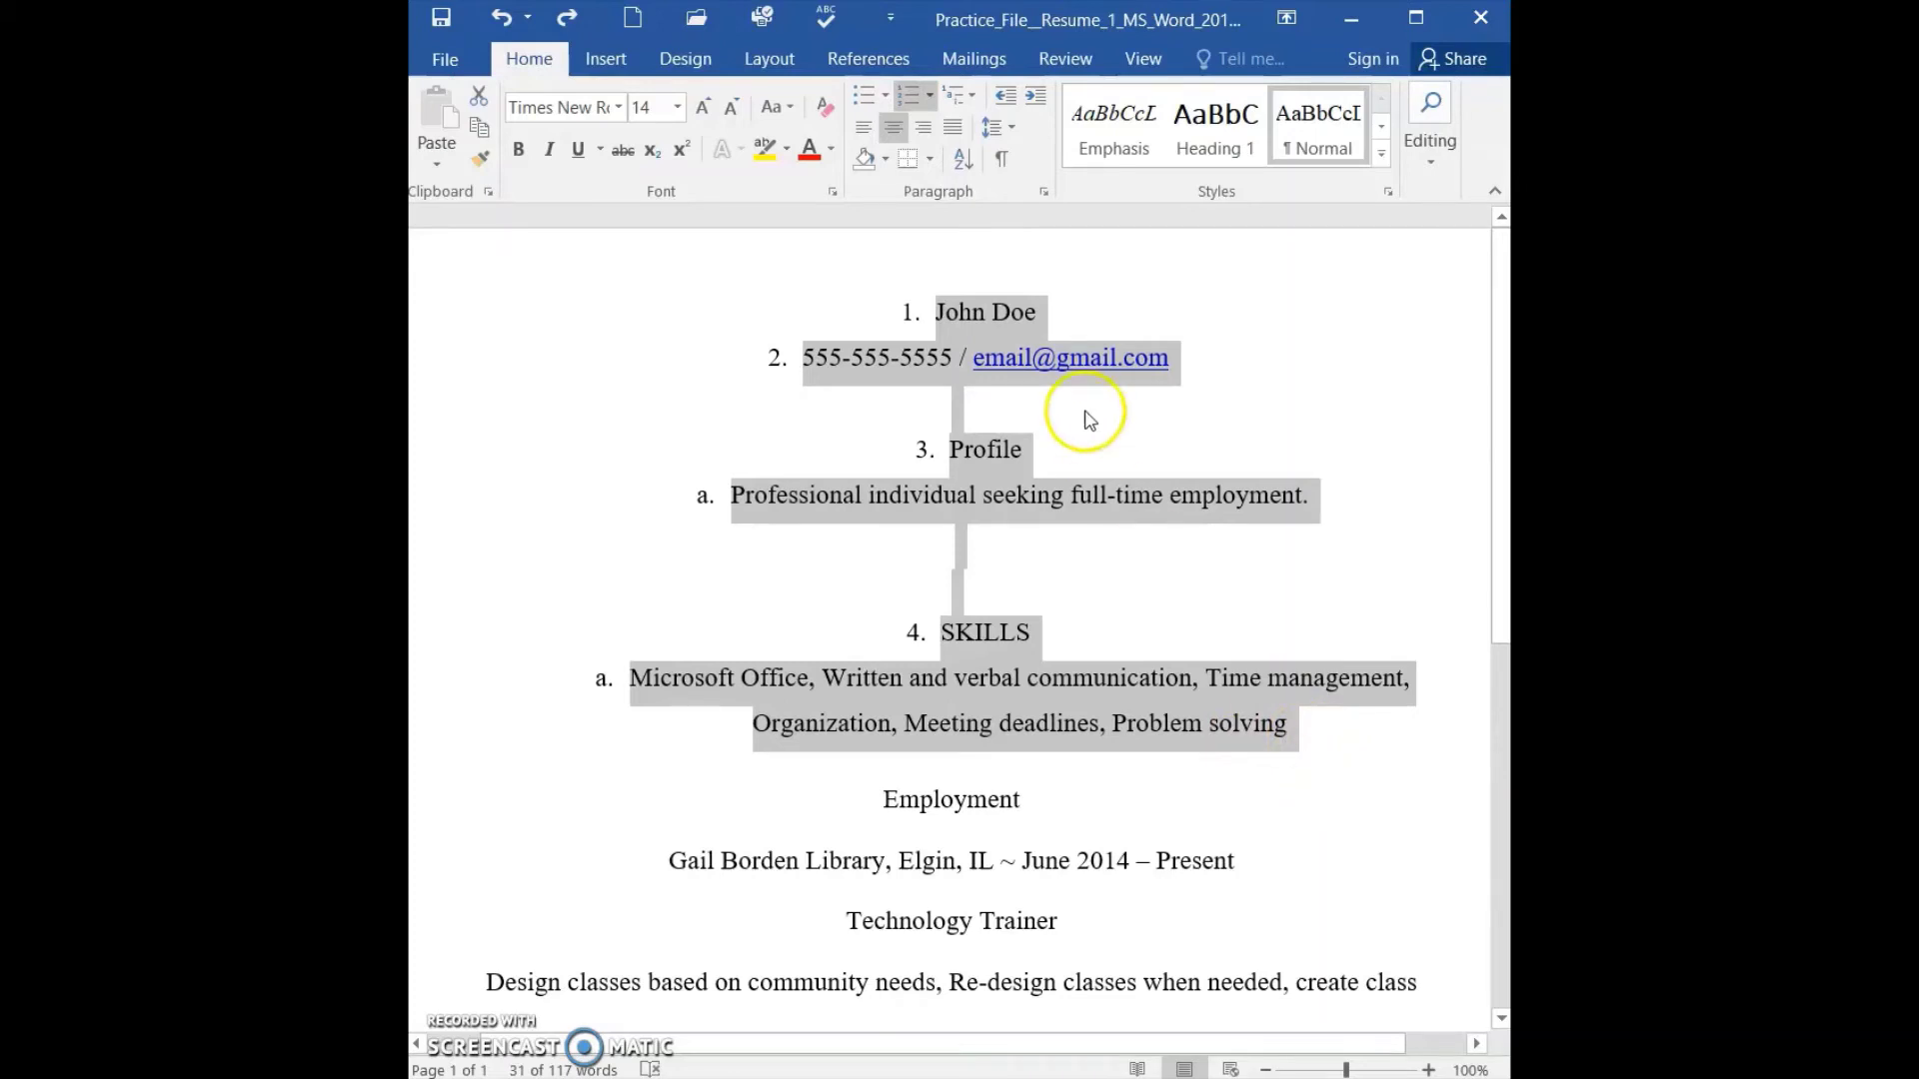
left_click(974, 100)
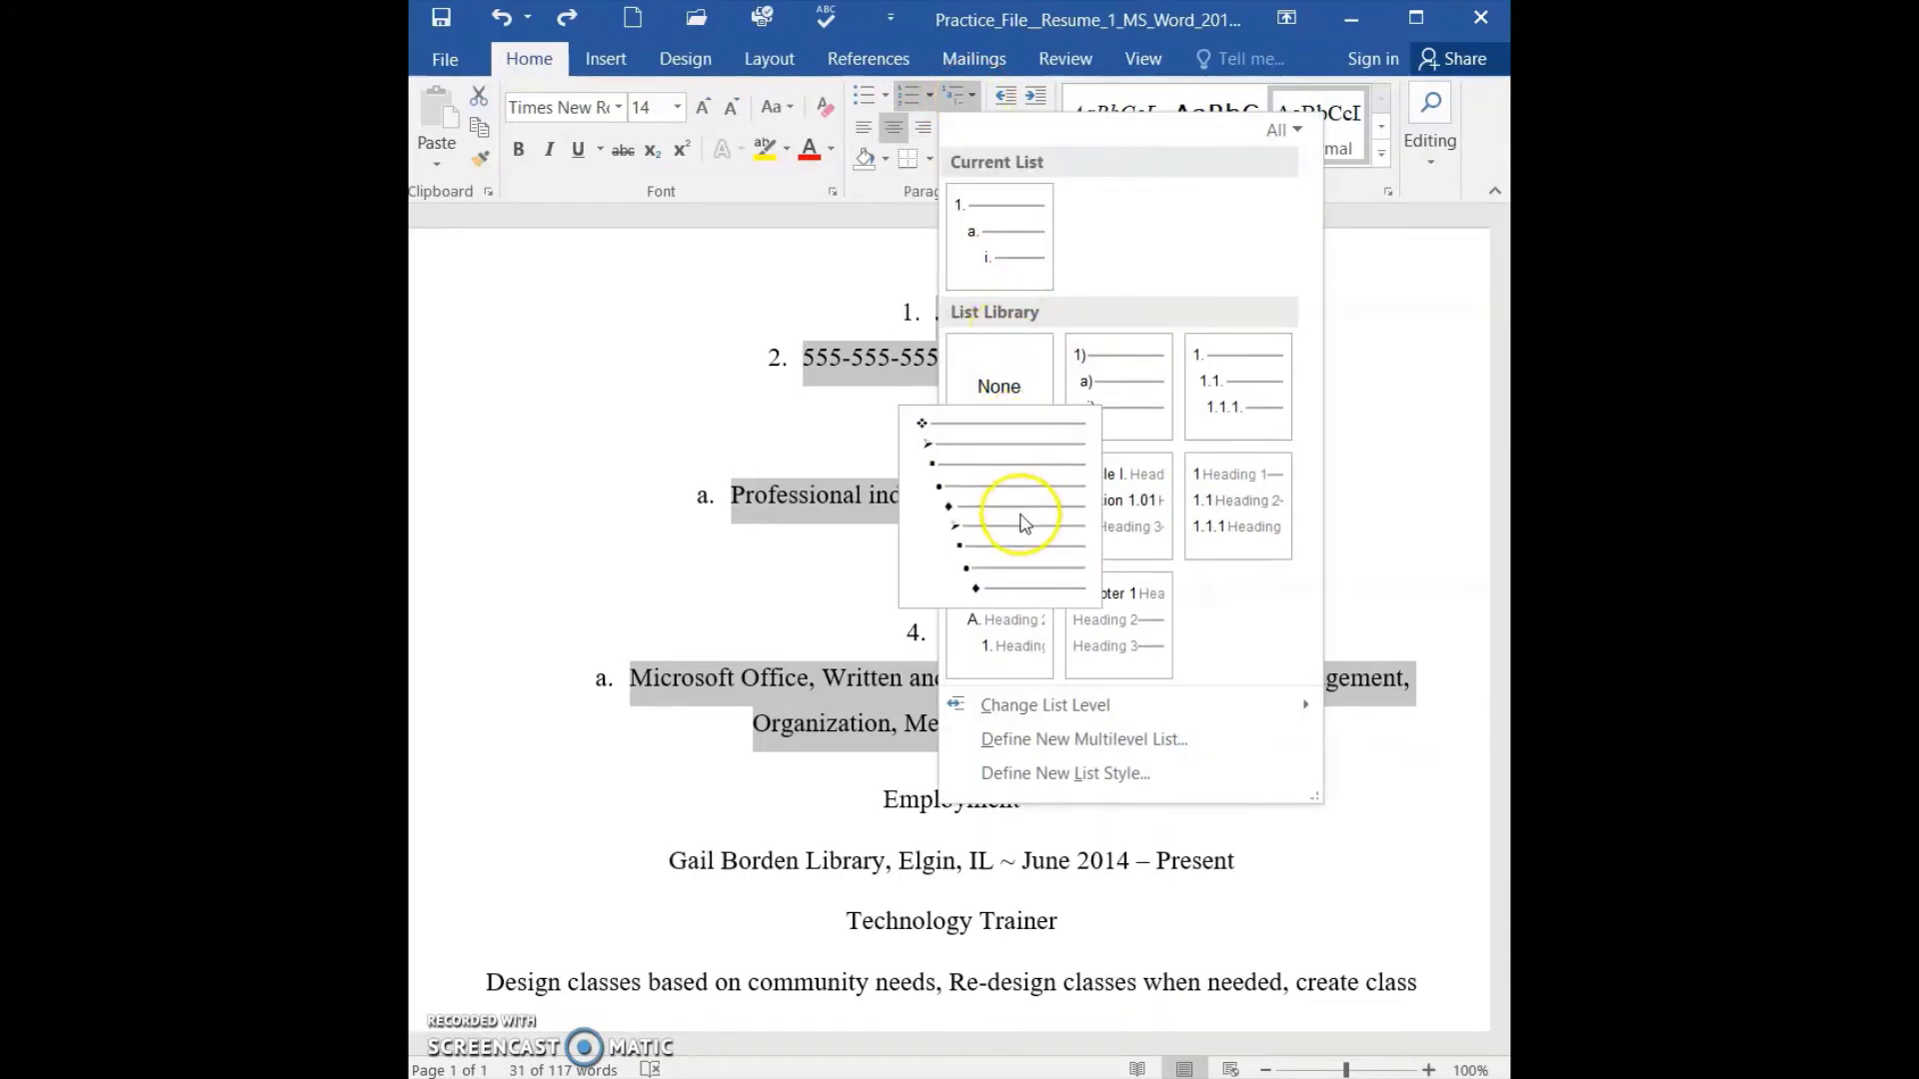
mouse_move(1092, 633)
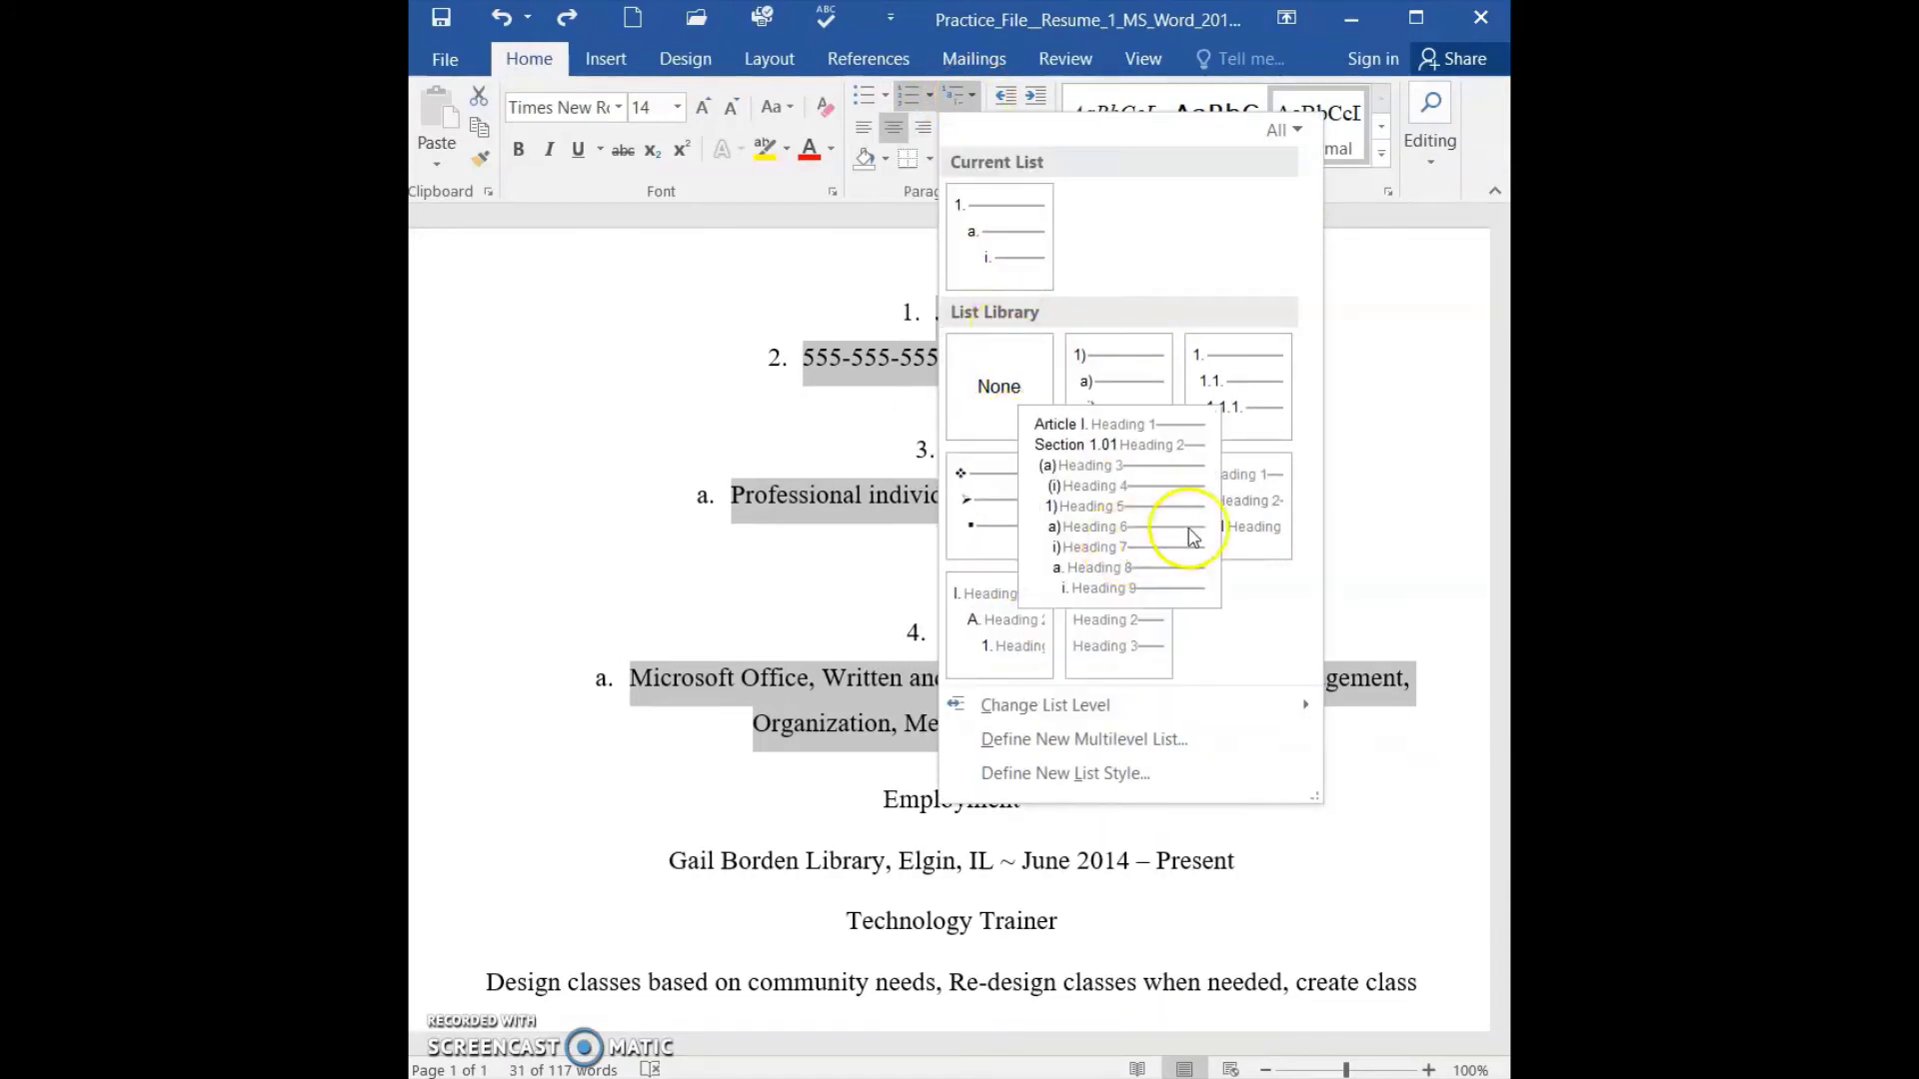
mouse_move(1105, 429)
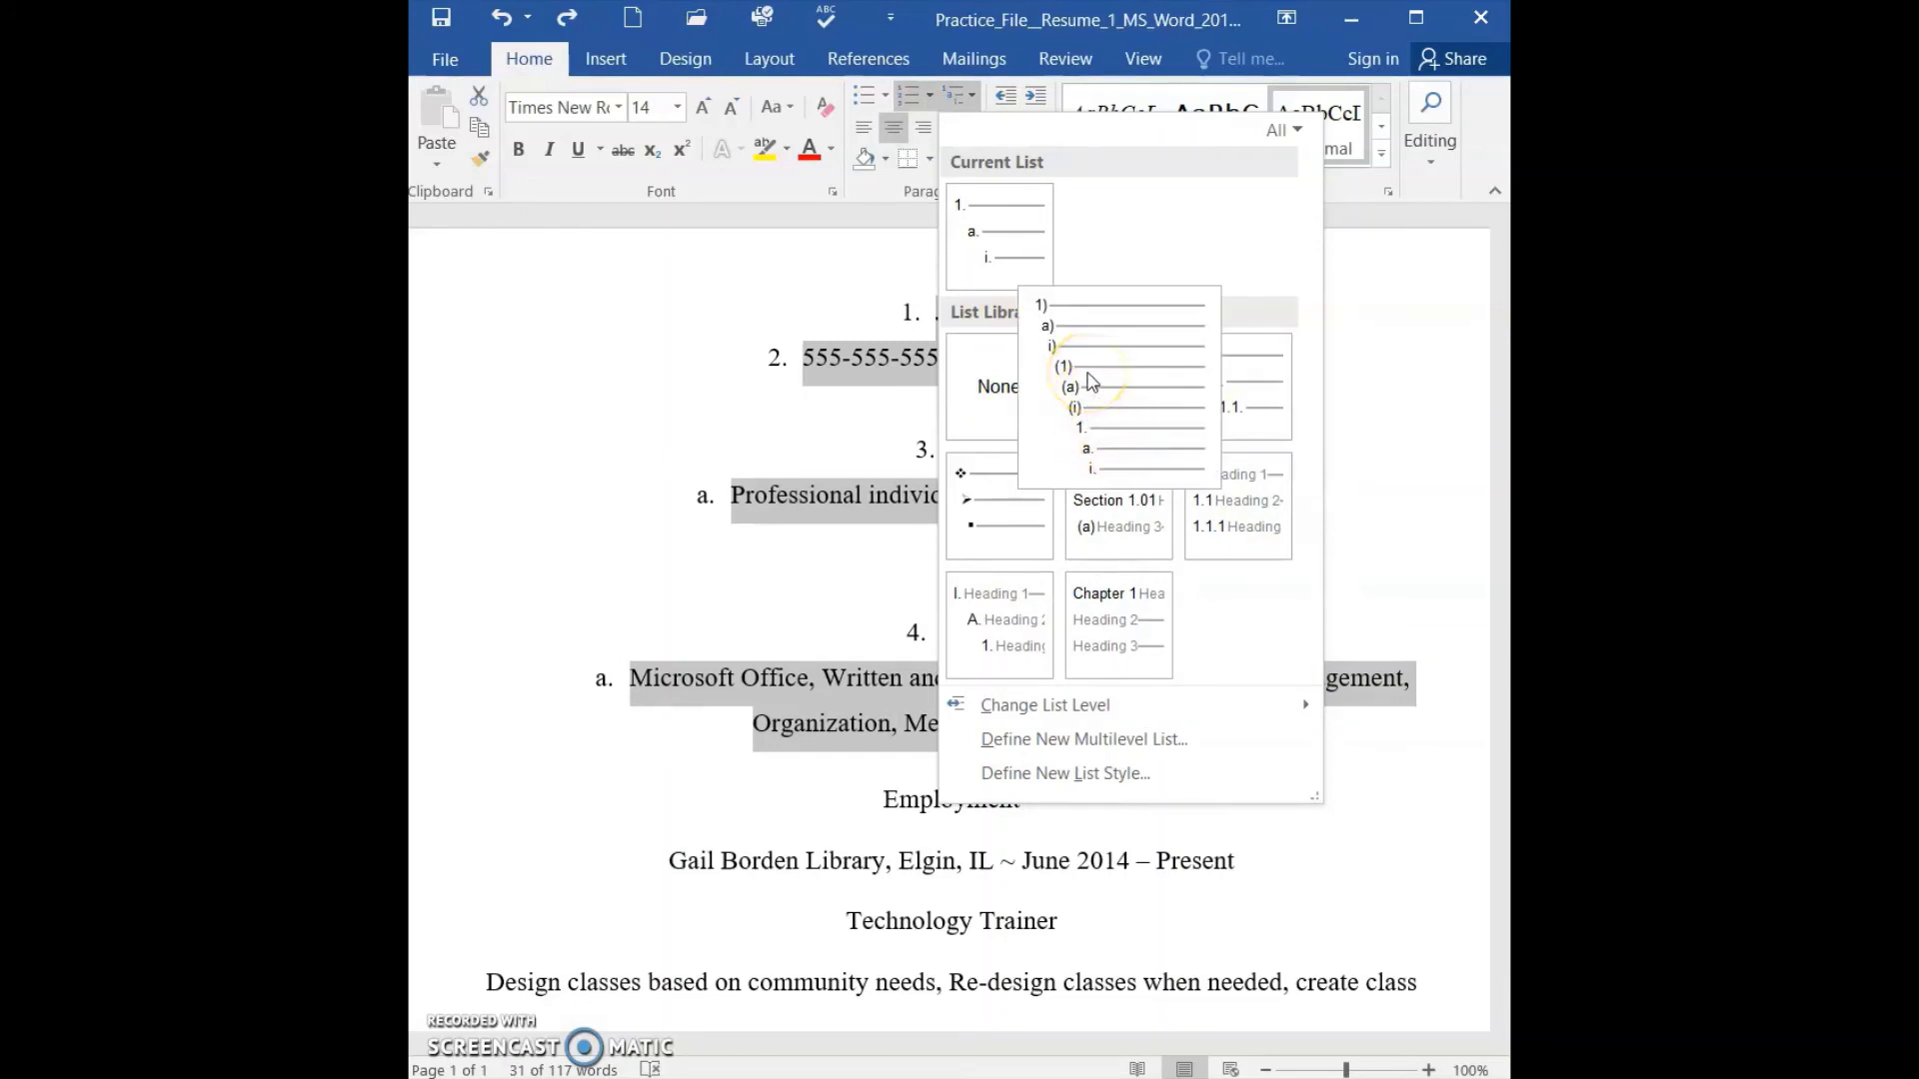
left_click(1089, 381)
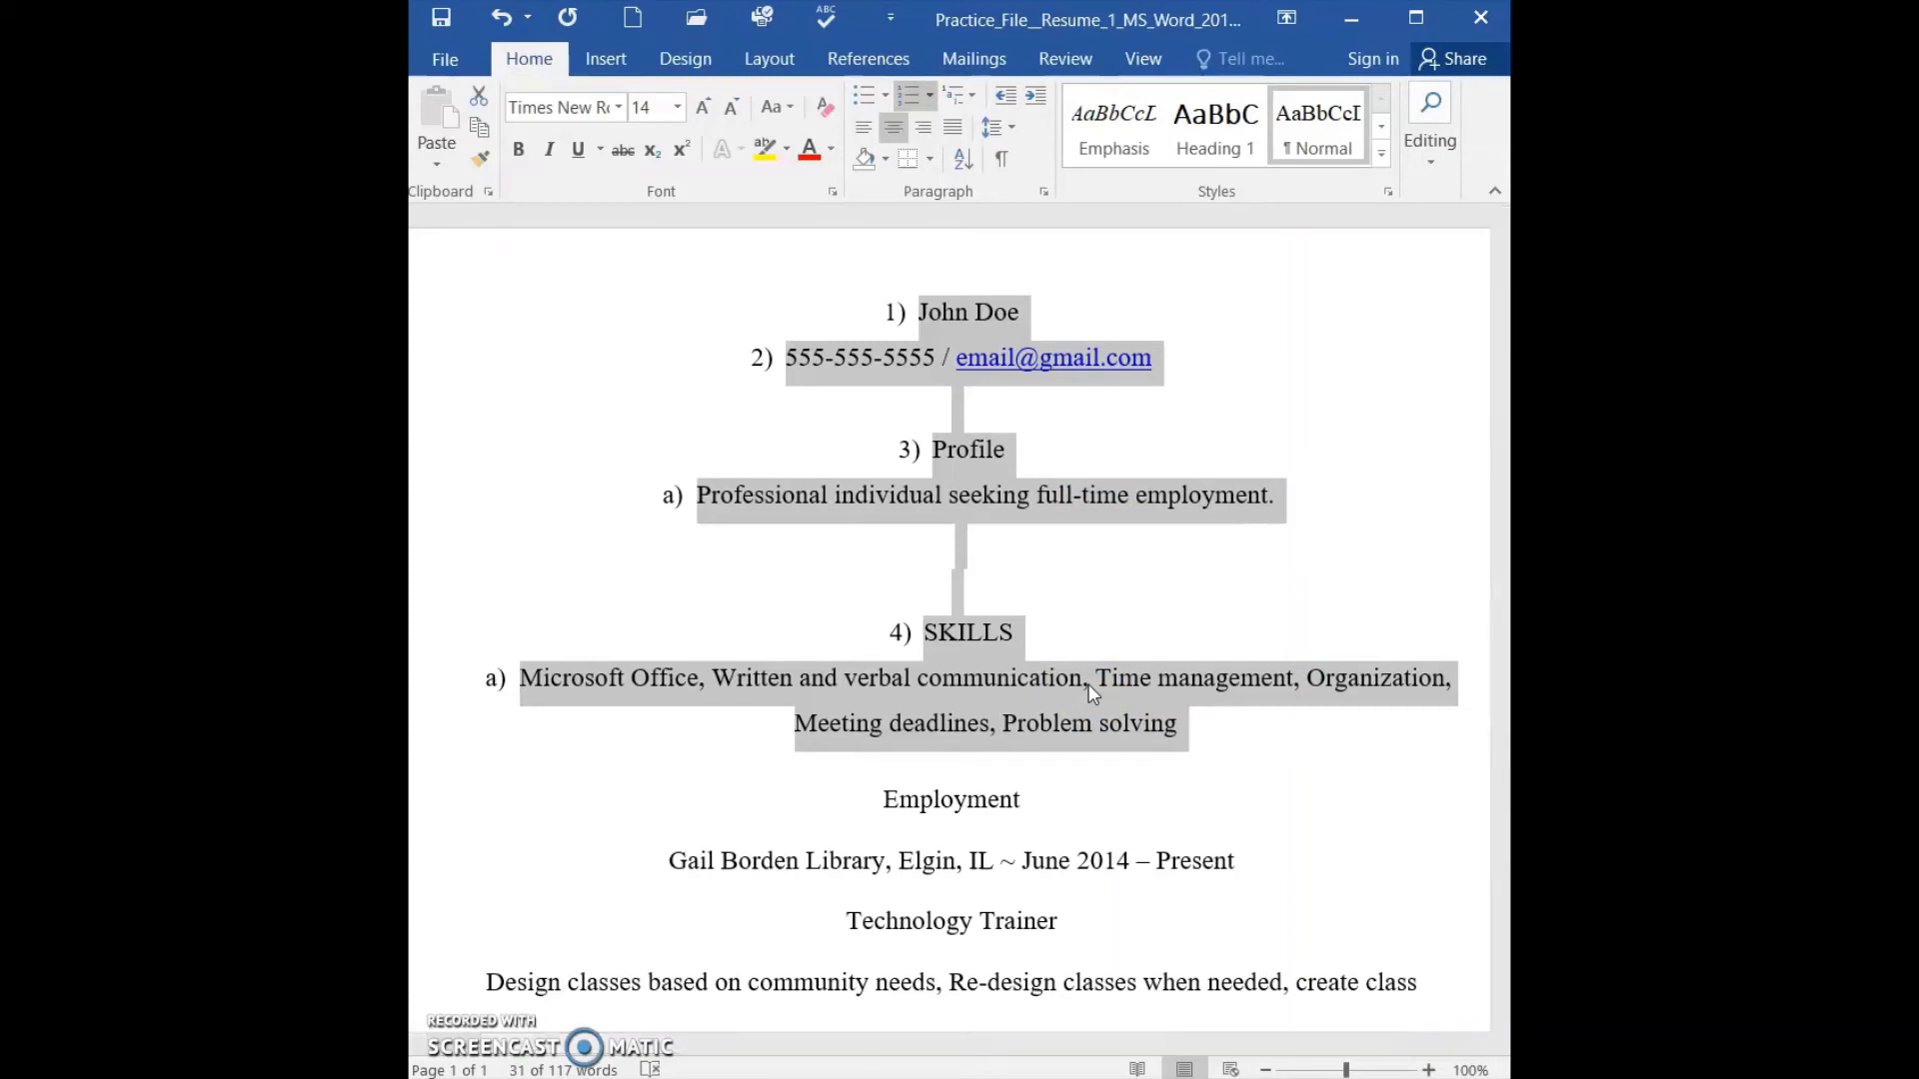
Remove the multilevel numbering from the lines between the name and the skills list.
left_click(540, 1042)
key("ctrl+z")
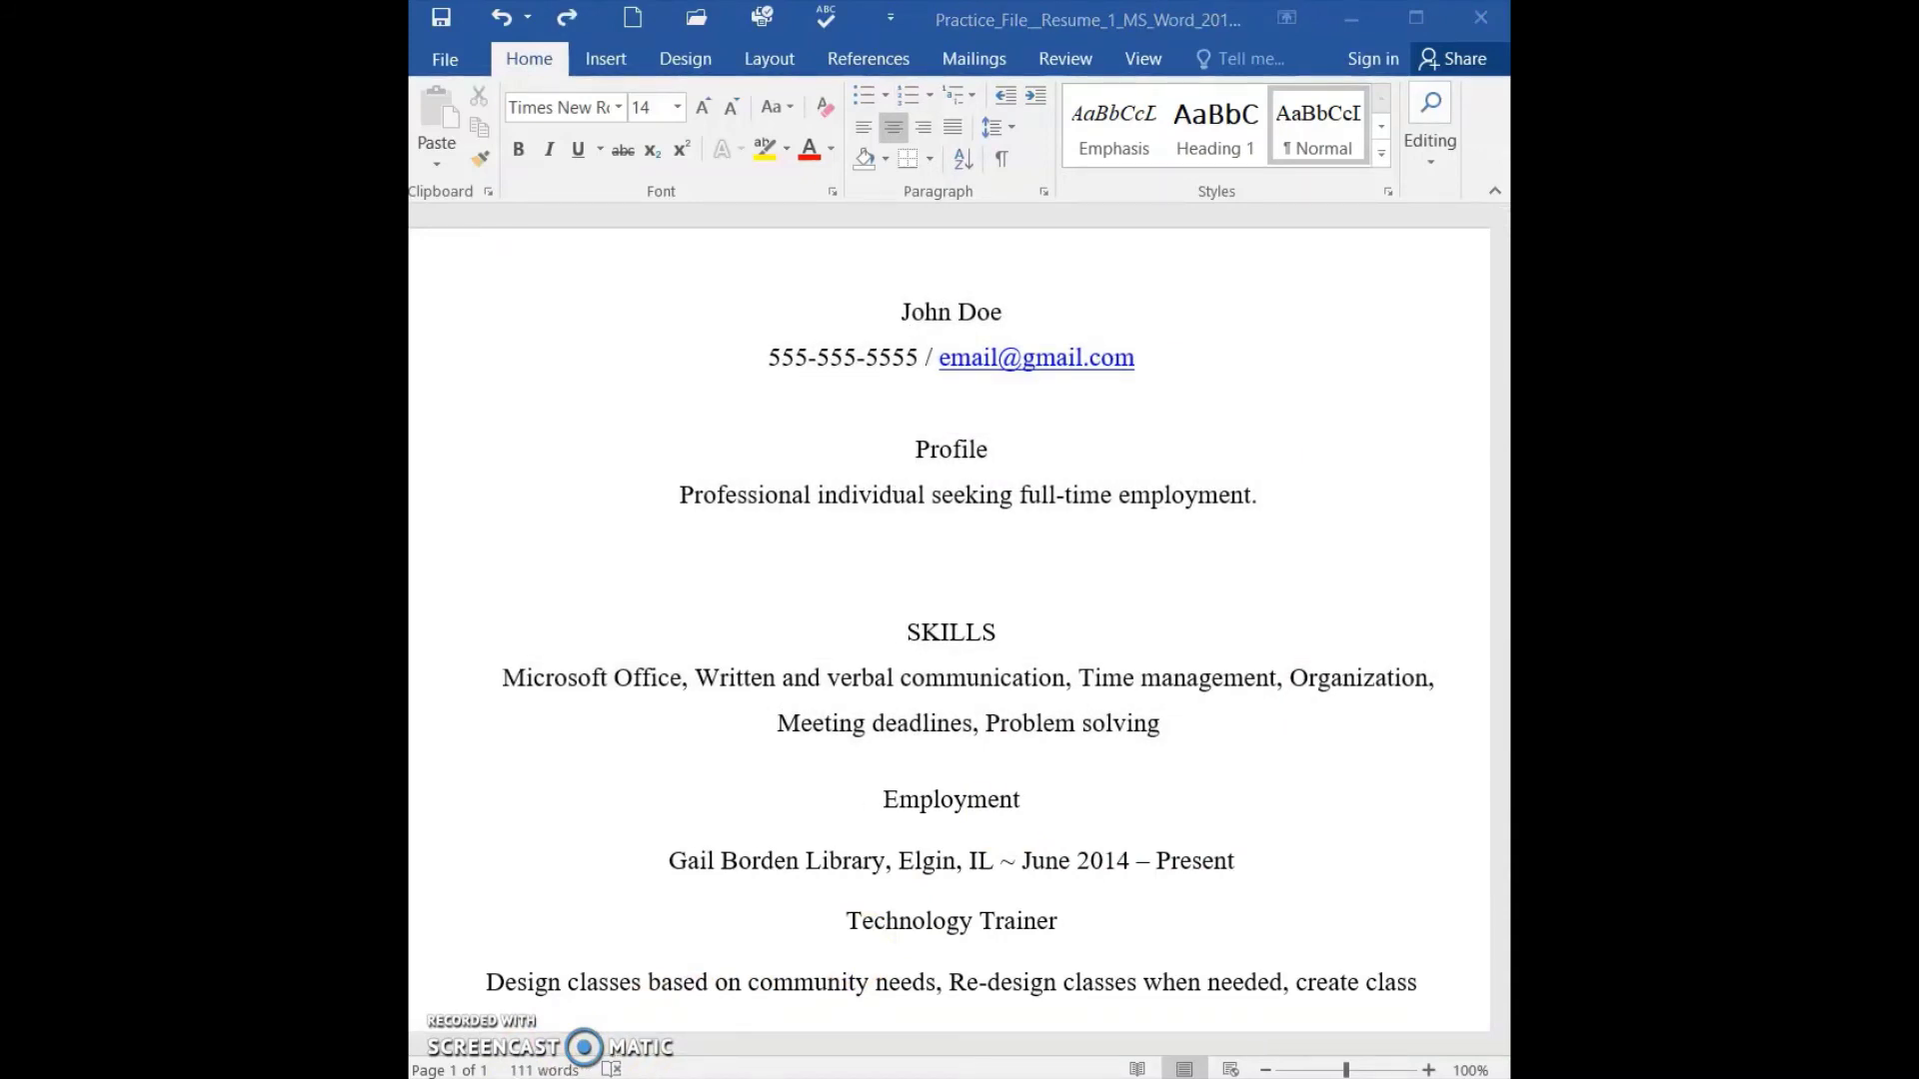
Decrease the indent of the duties paragraph under the 4th Grade Teacher heading by one level.
scroll(899, 1009, "down", 12)
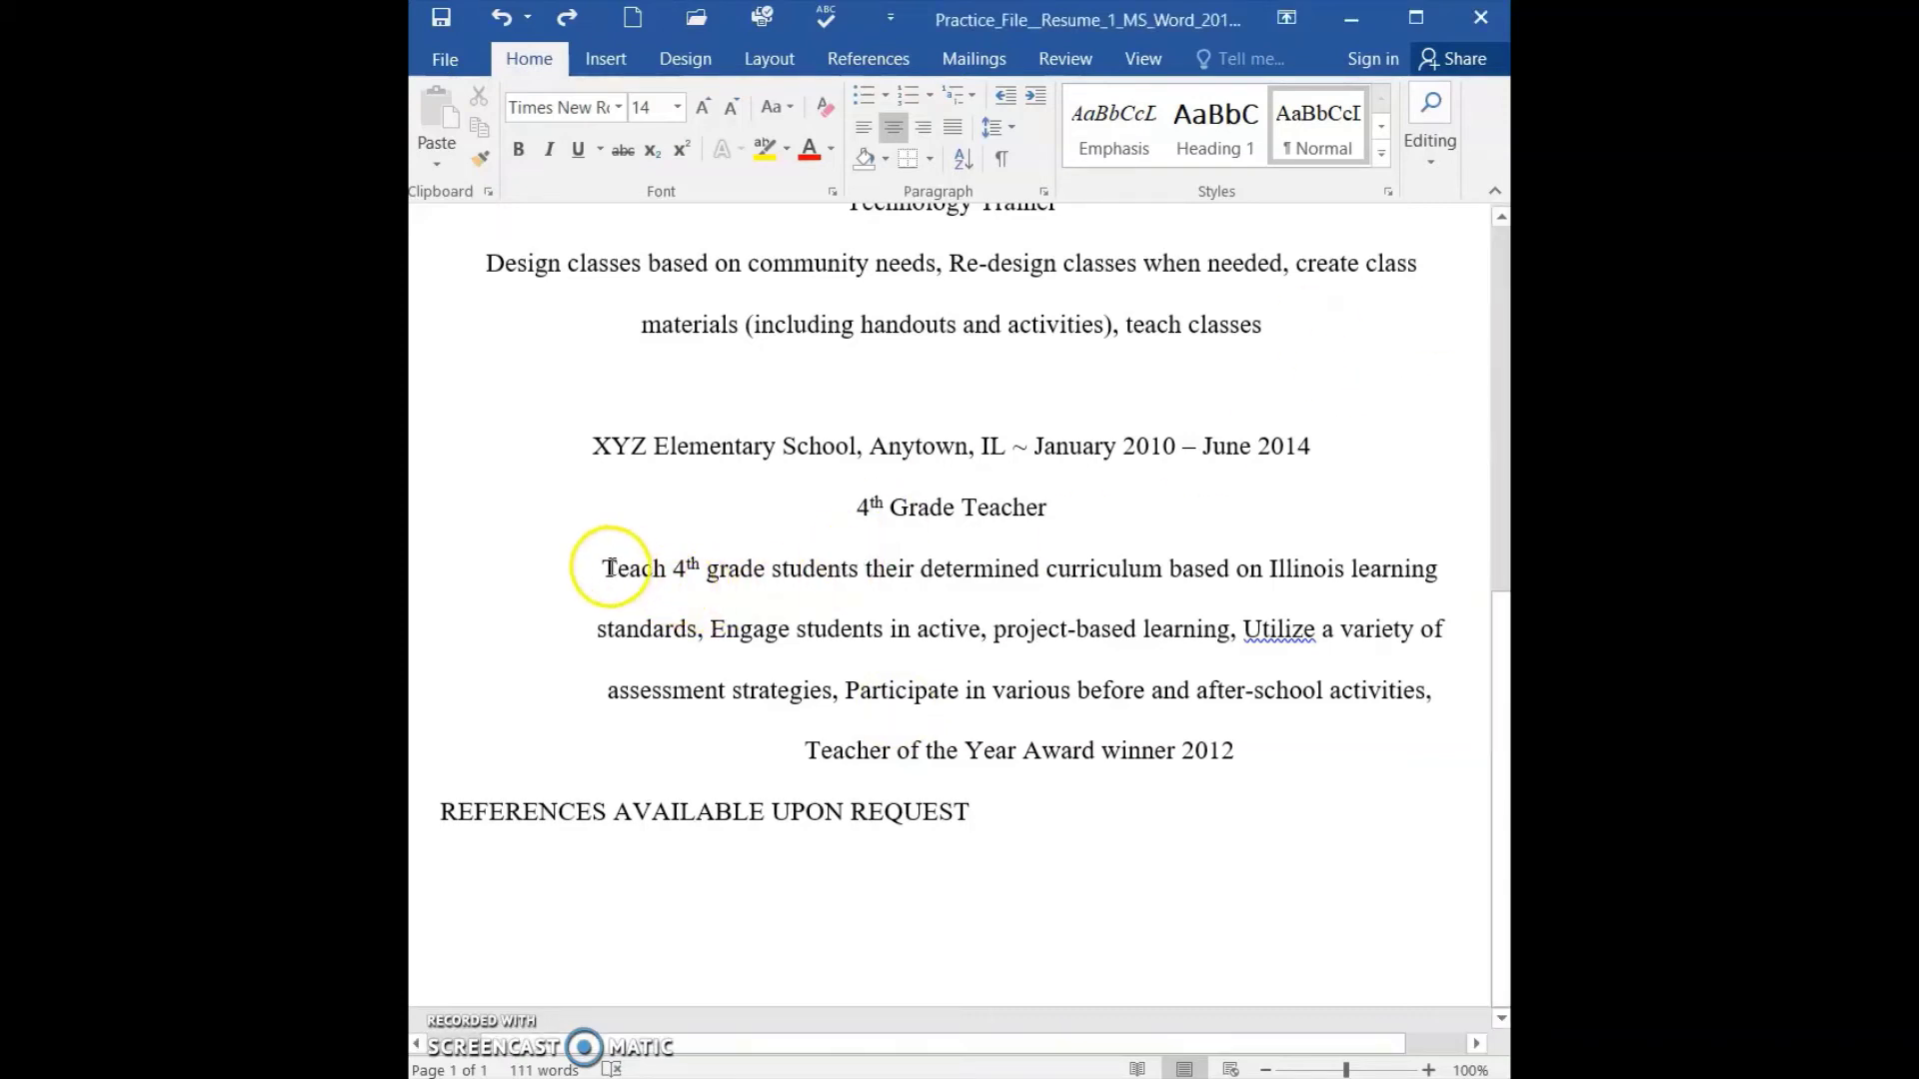
left_click_drag(601, 567, 1448, 758)
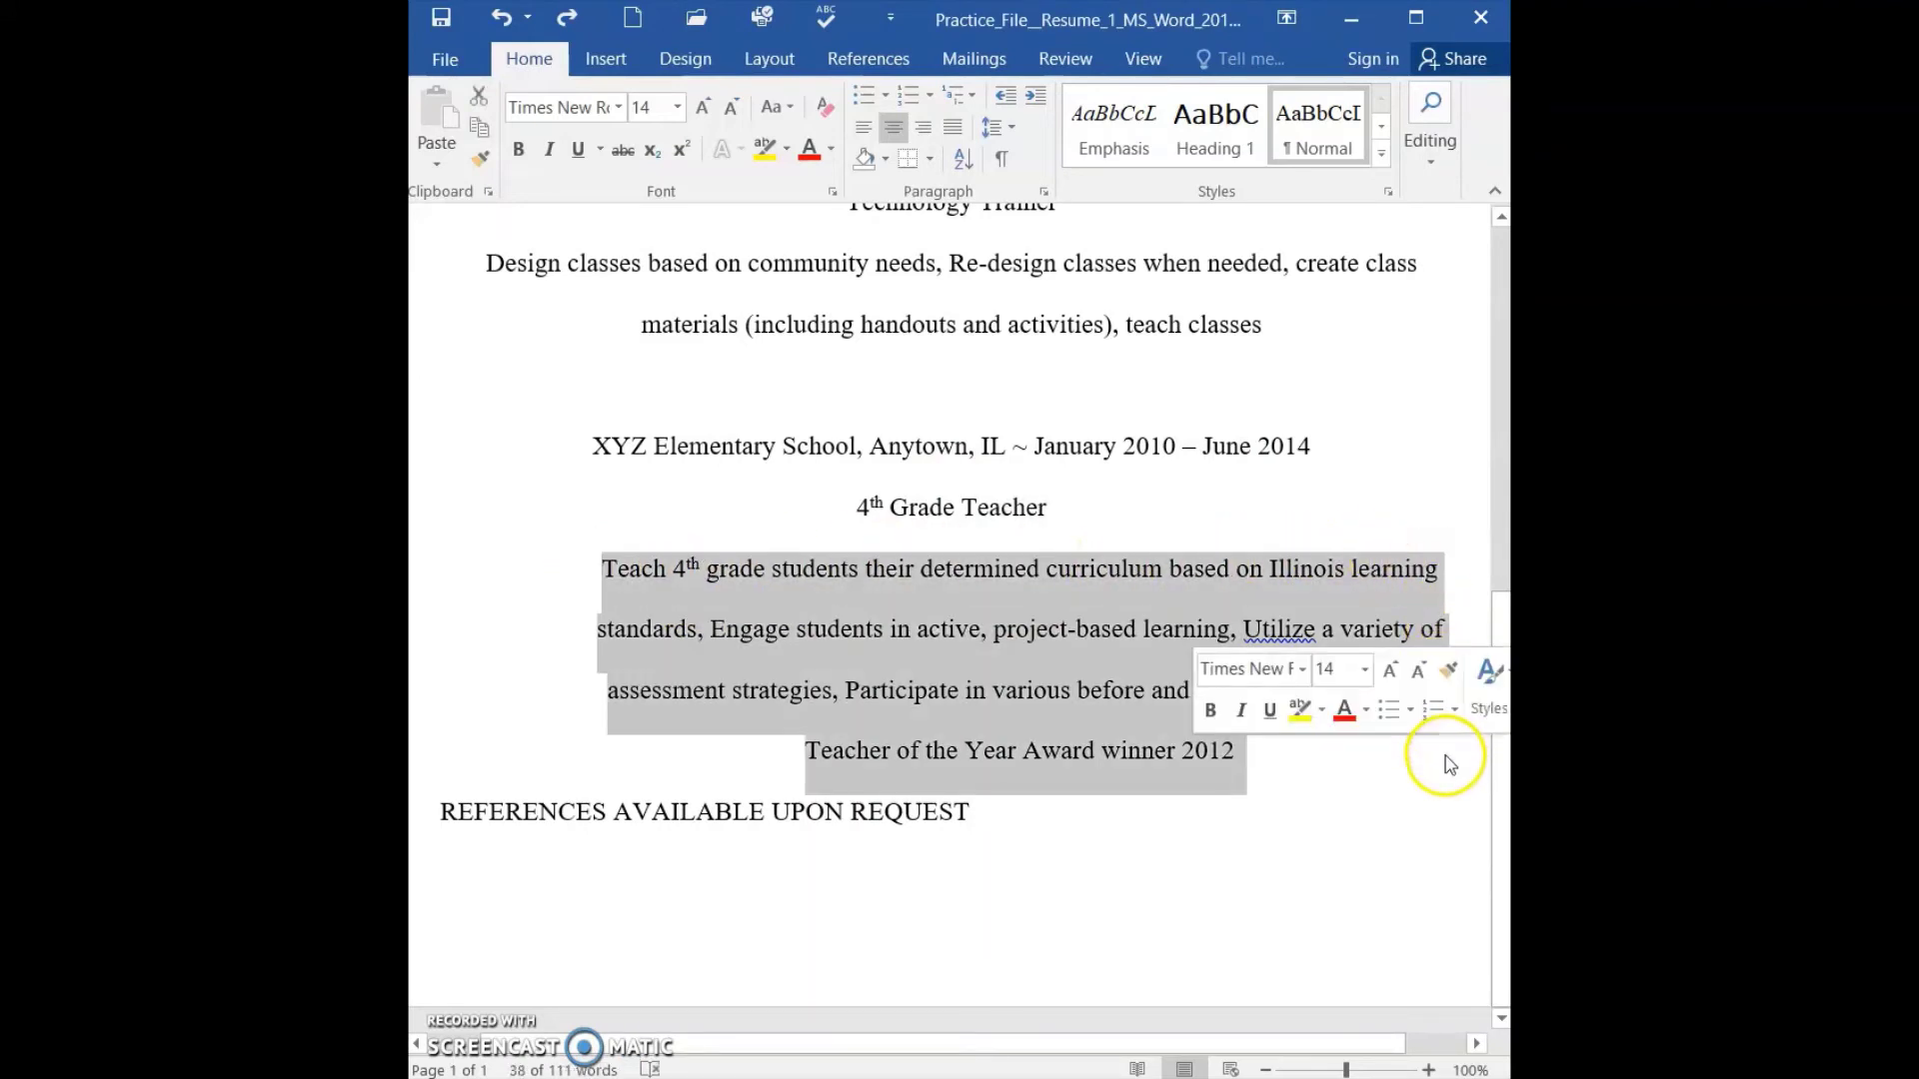
left_click(1006, 116)
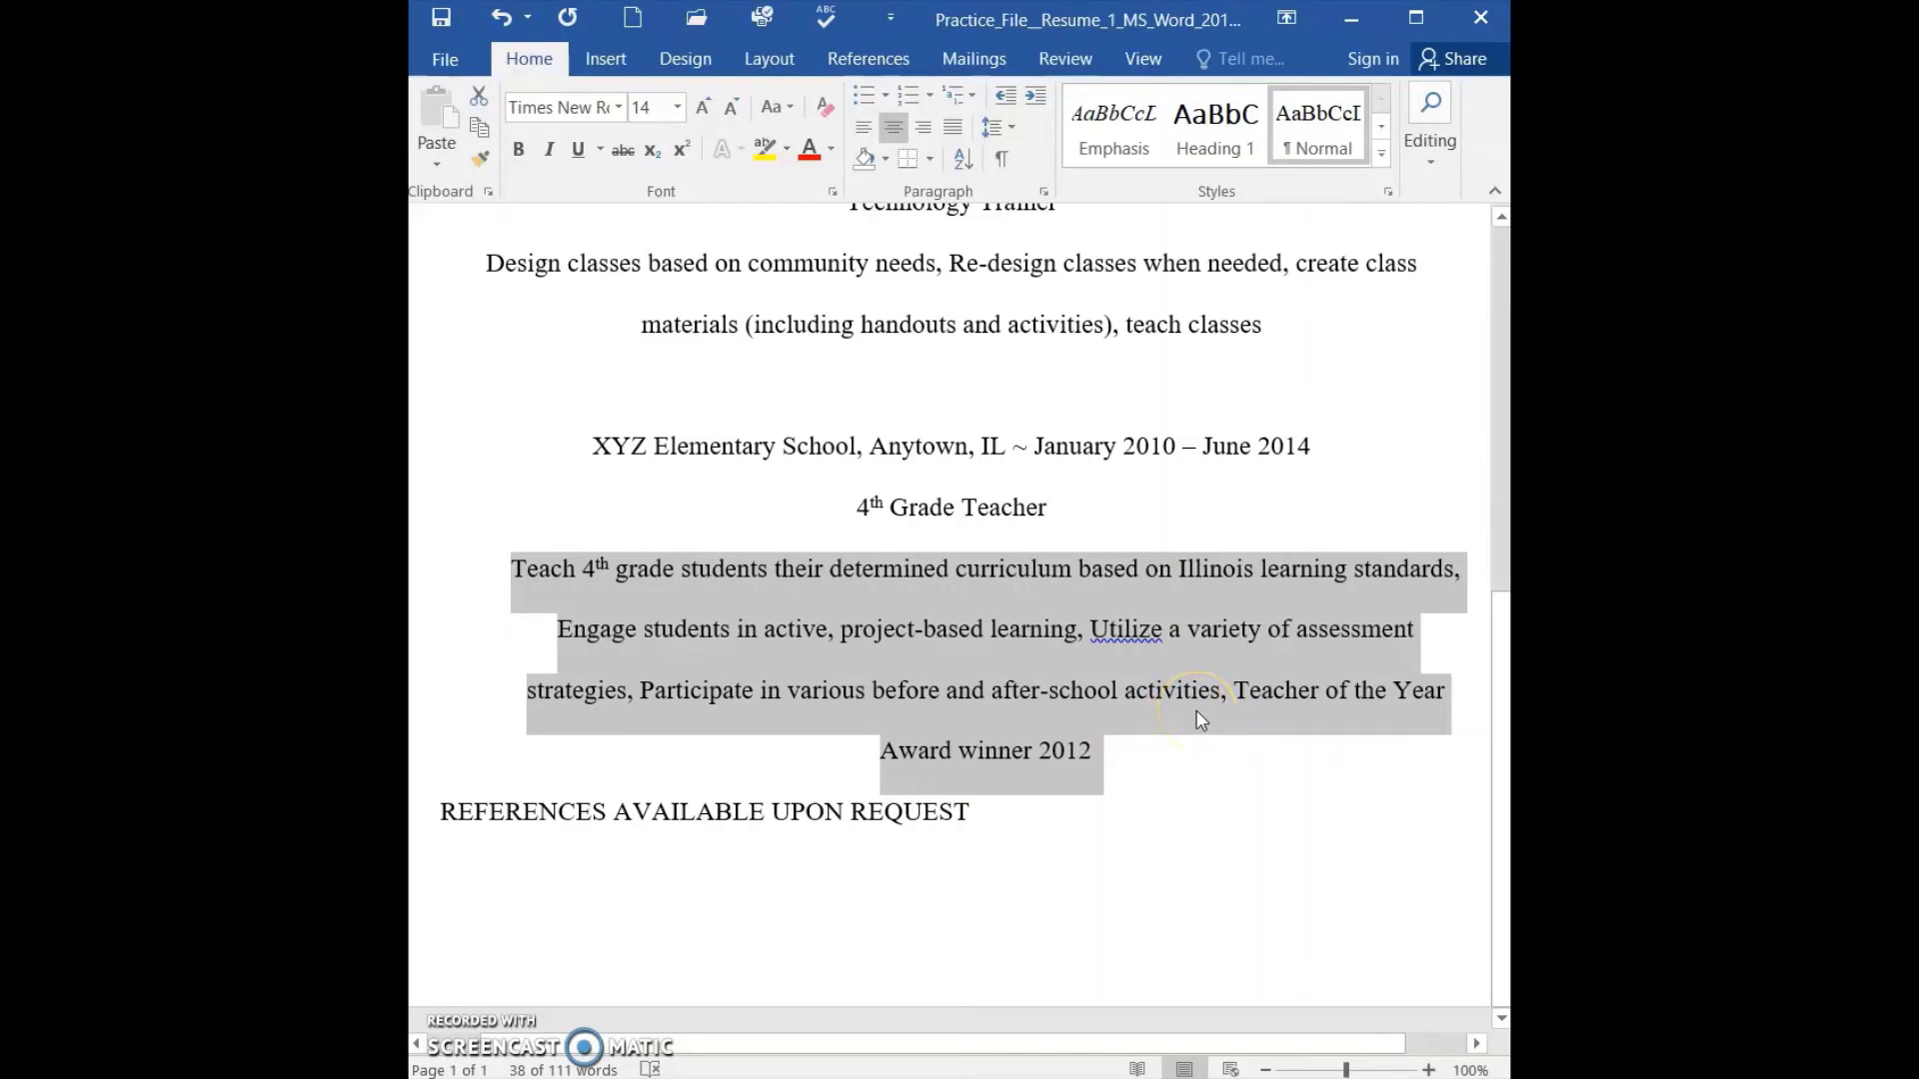
Increase the indent of the duties paragraph under the 4th Grade Teacher heading by one level.
left_click(1036, 97)
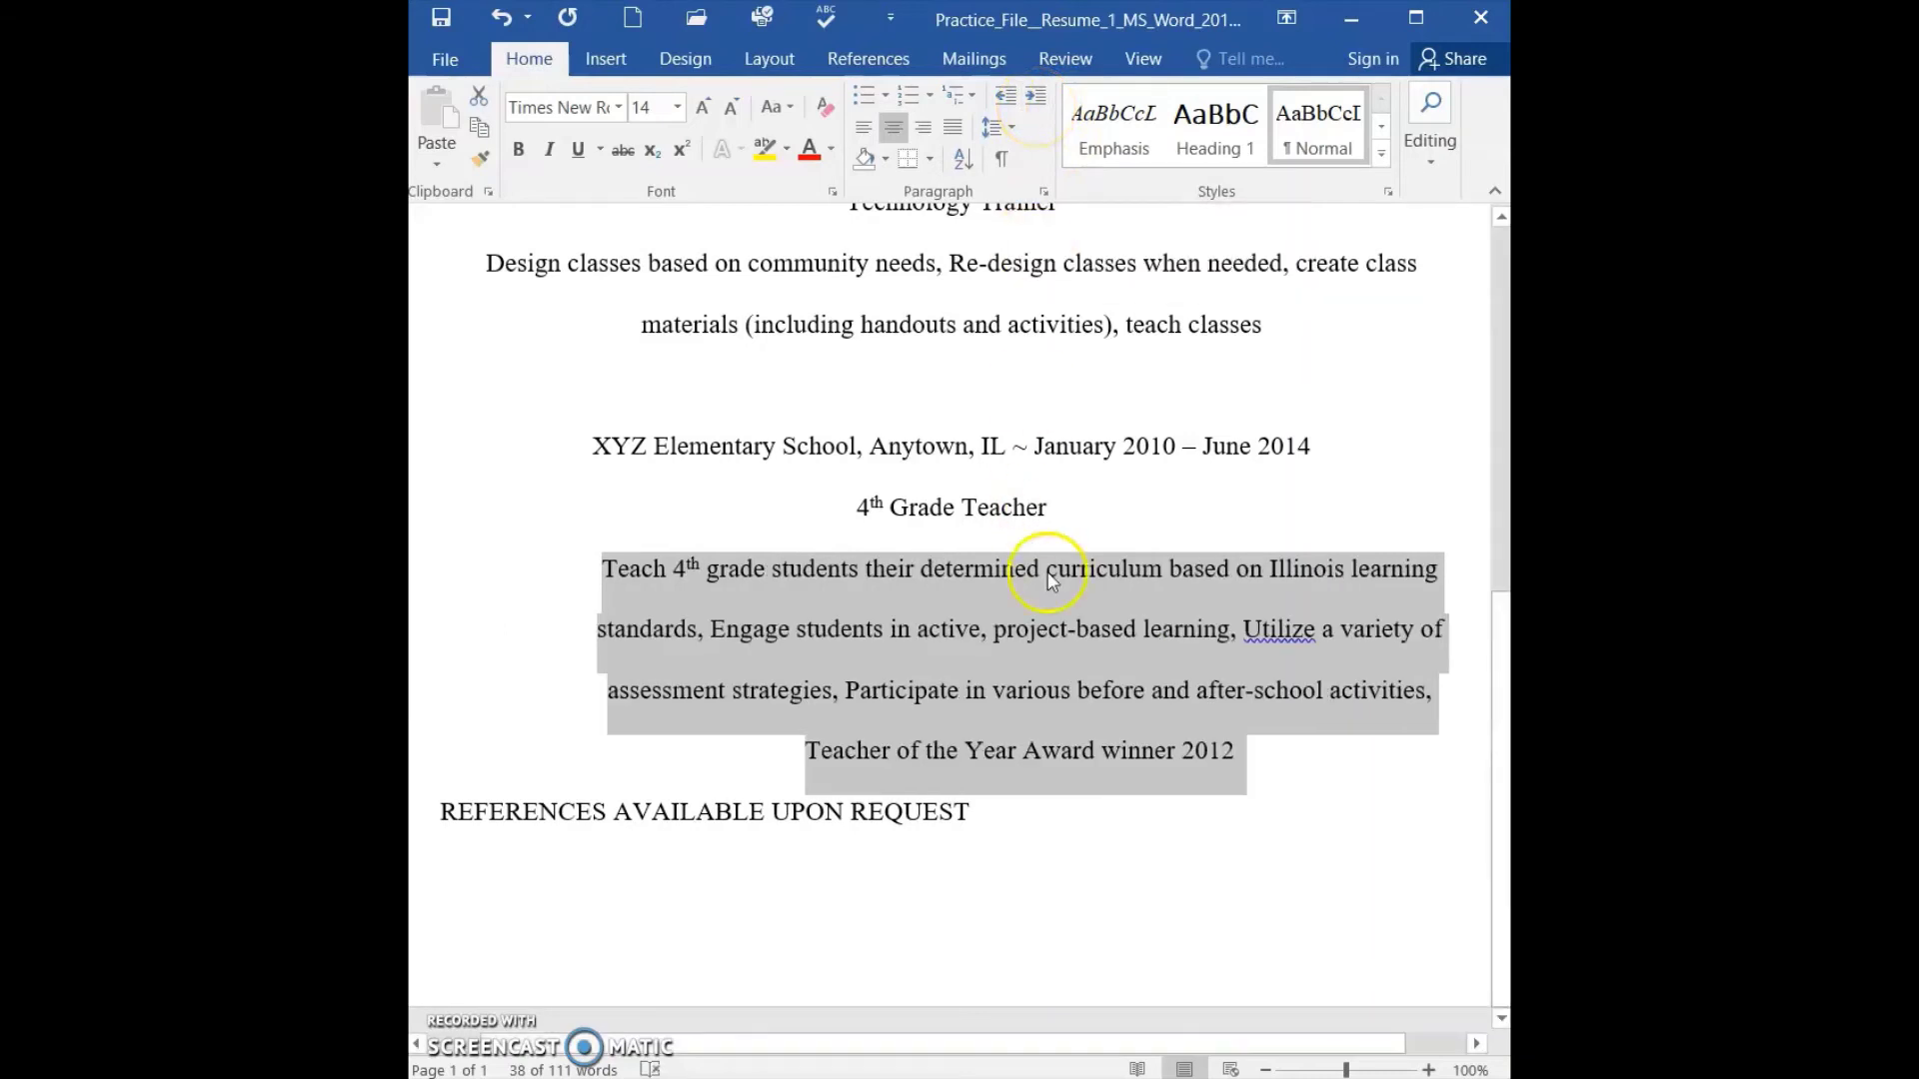
left_click(1105, 693)
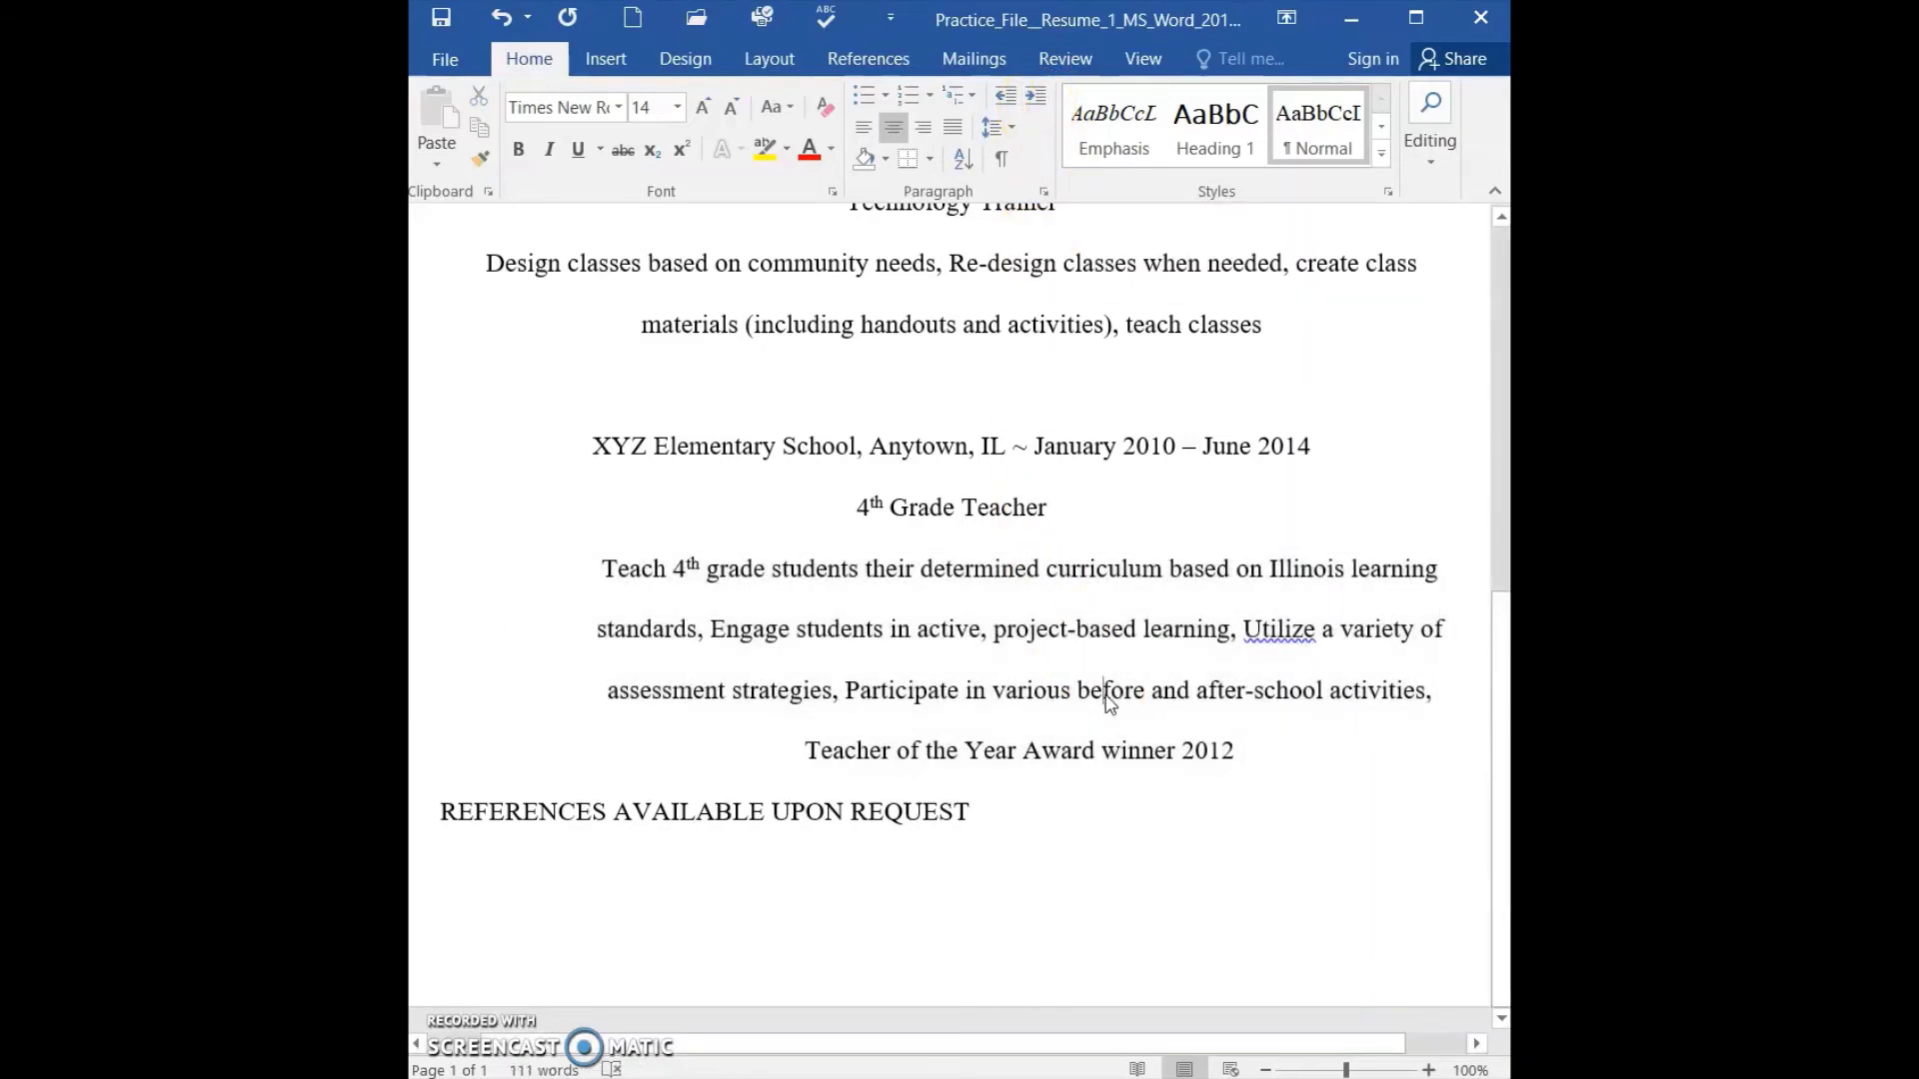
key("ctrl+Home")
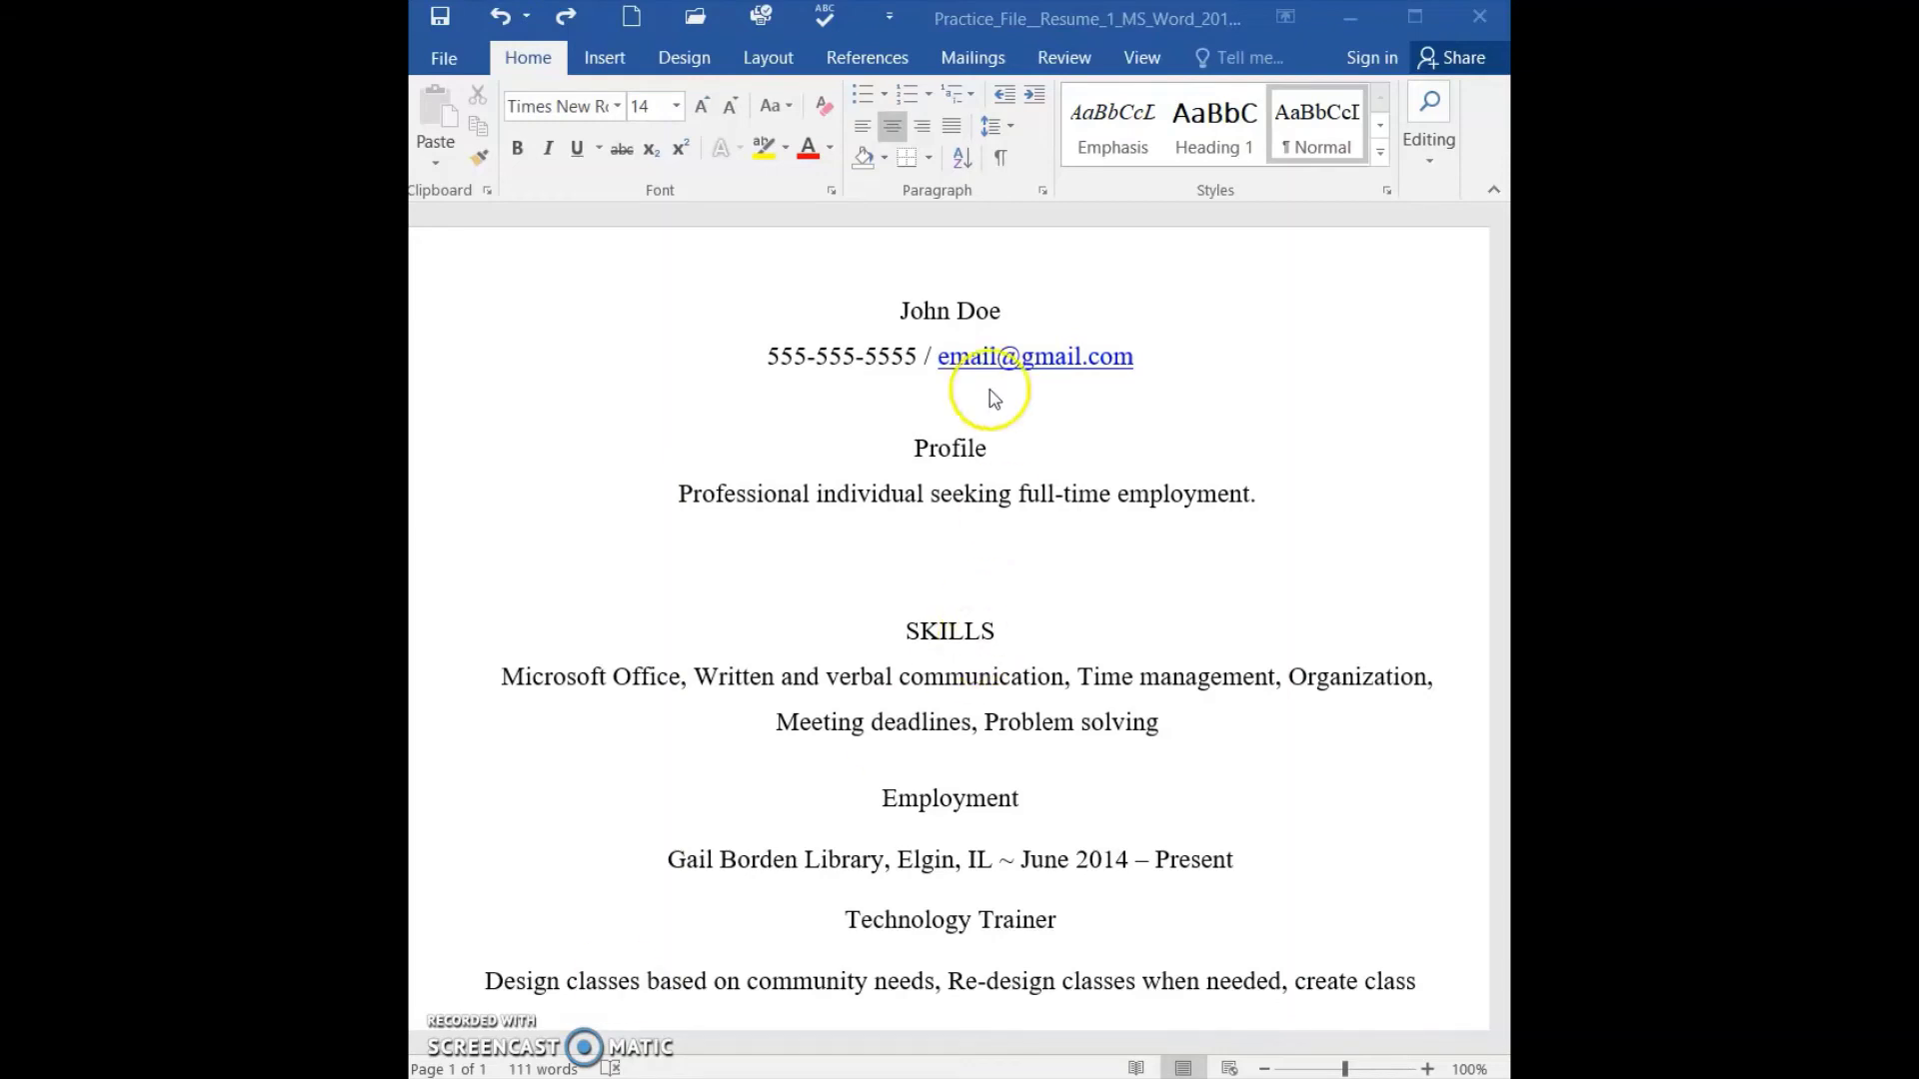
Left-align all resume text from the name through the 4th Grade Teacher duties paragraph.
left_click_drag(904, 310, 1317, 797)
left_click(889, 314)
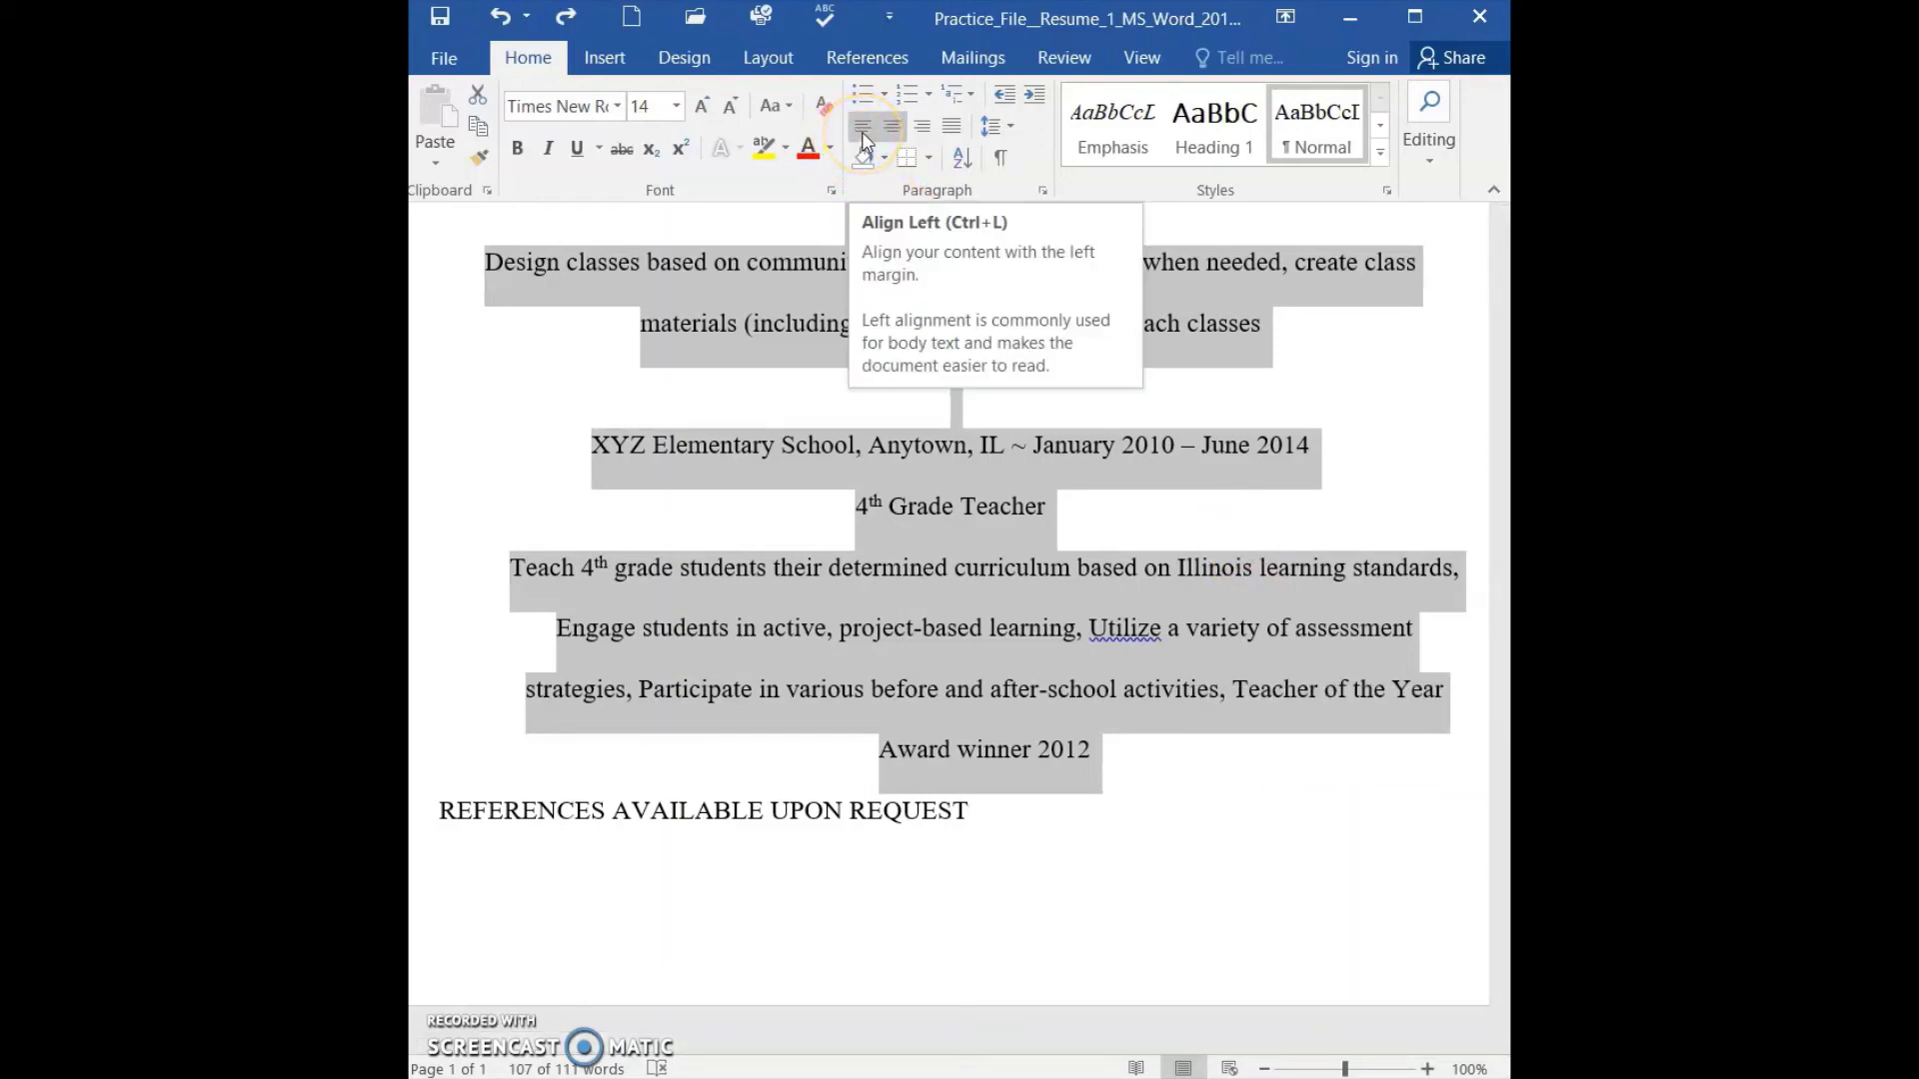
left_click(865, 128)
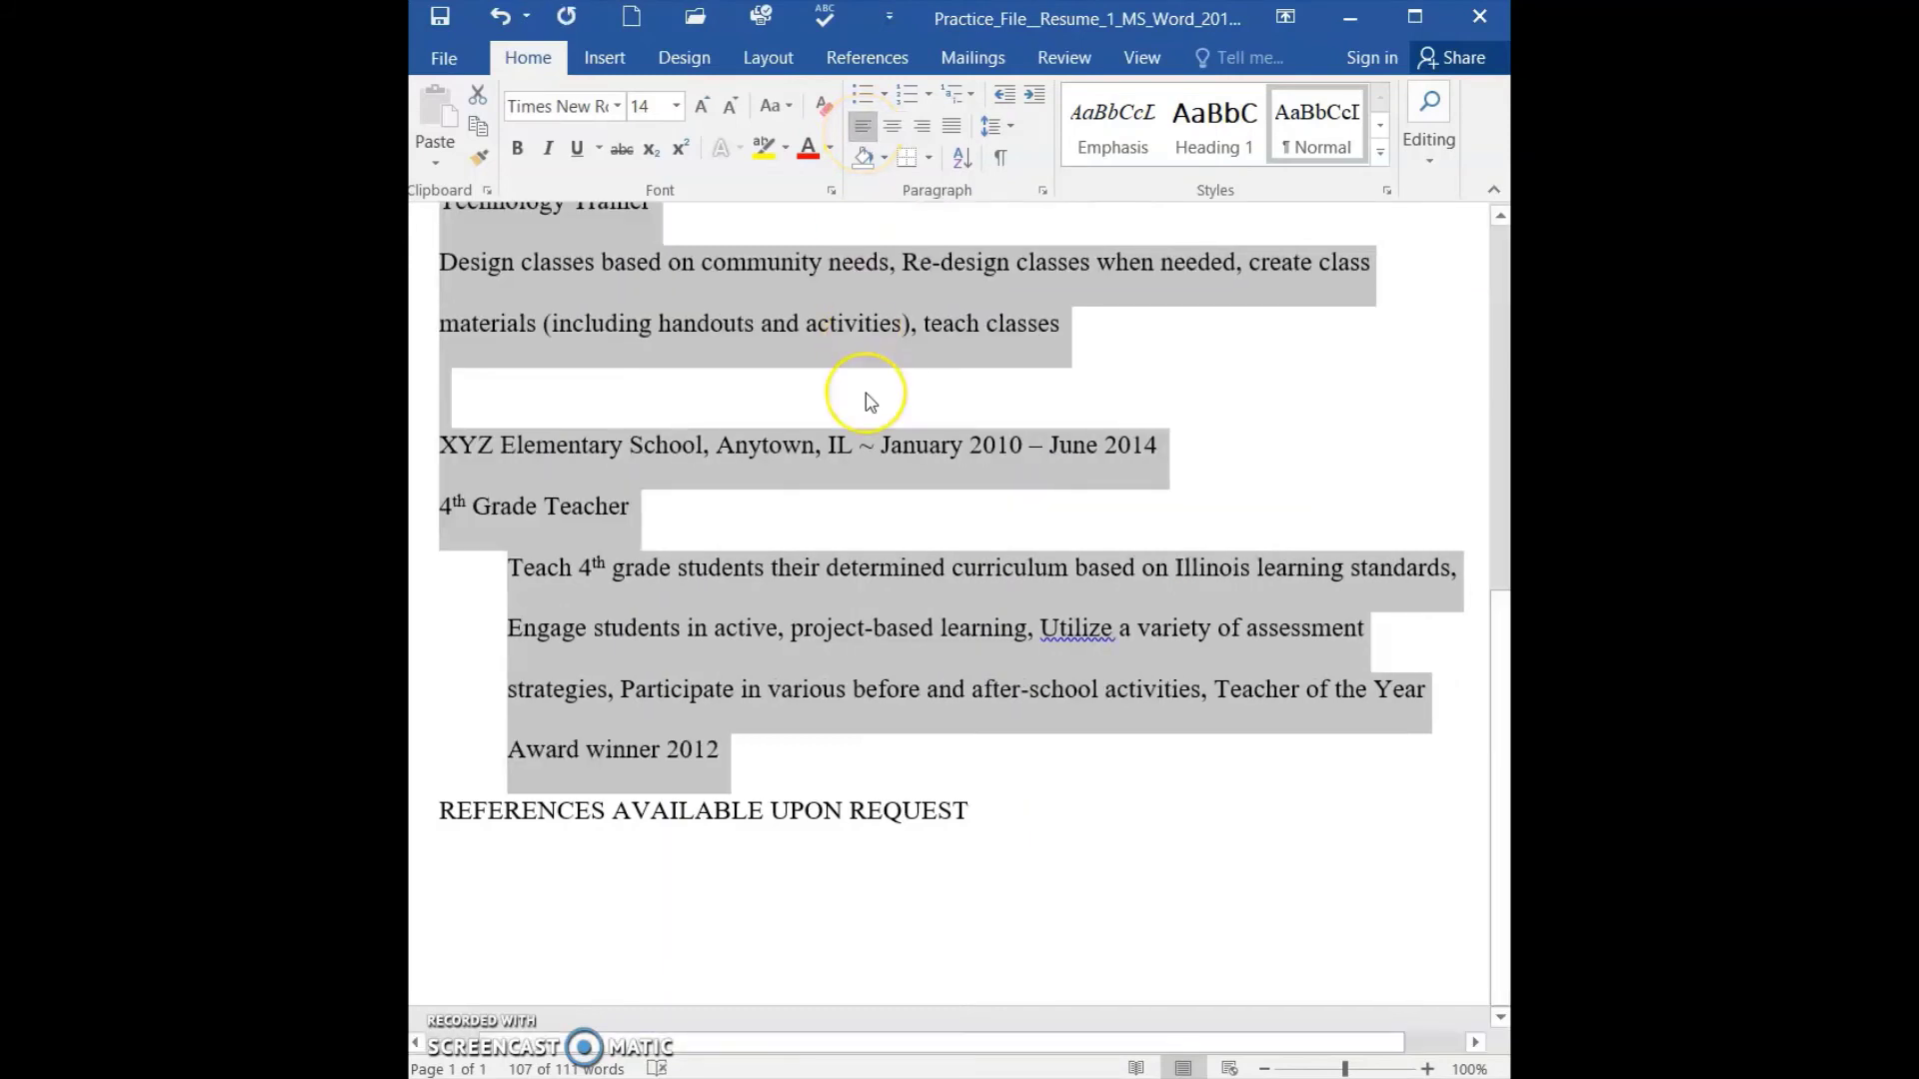
scroll(866, 391, "up", 6)
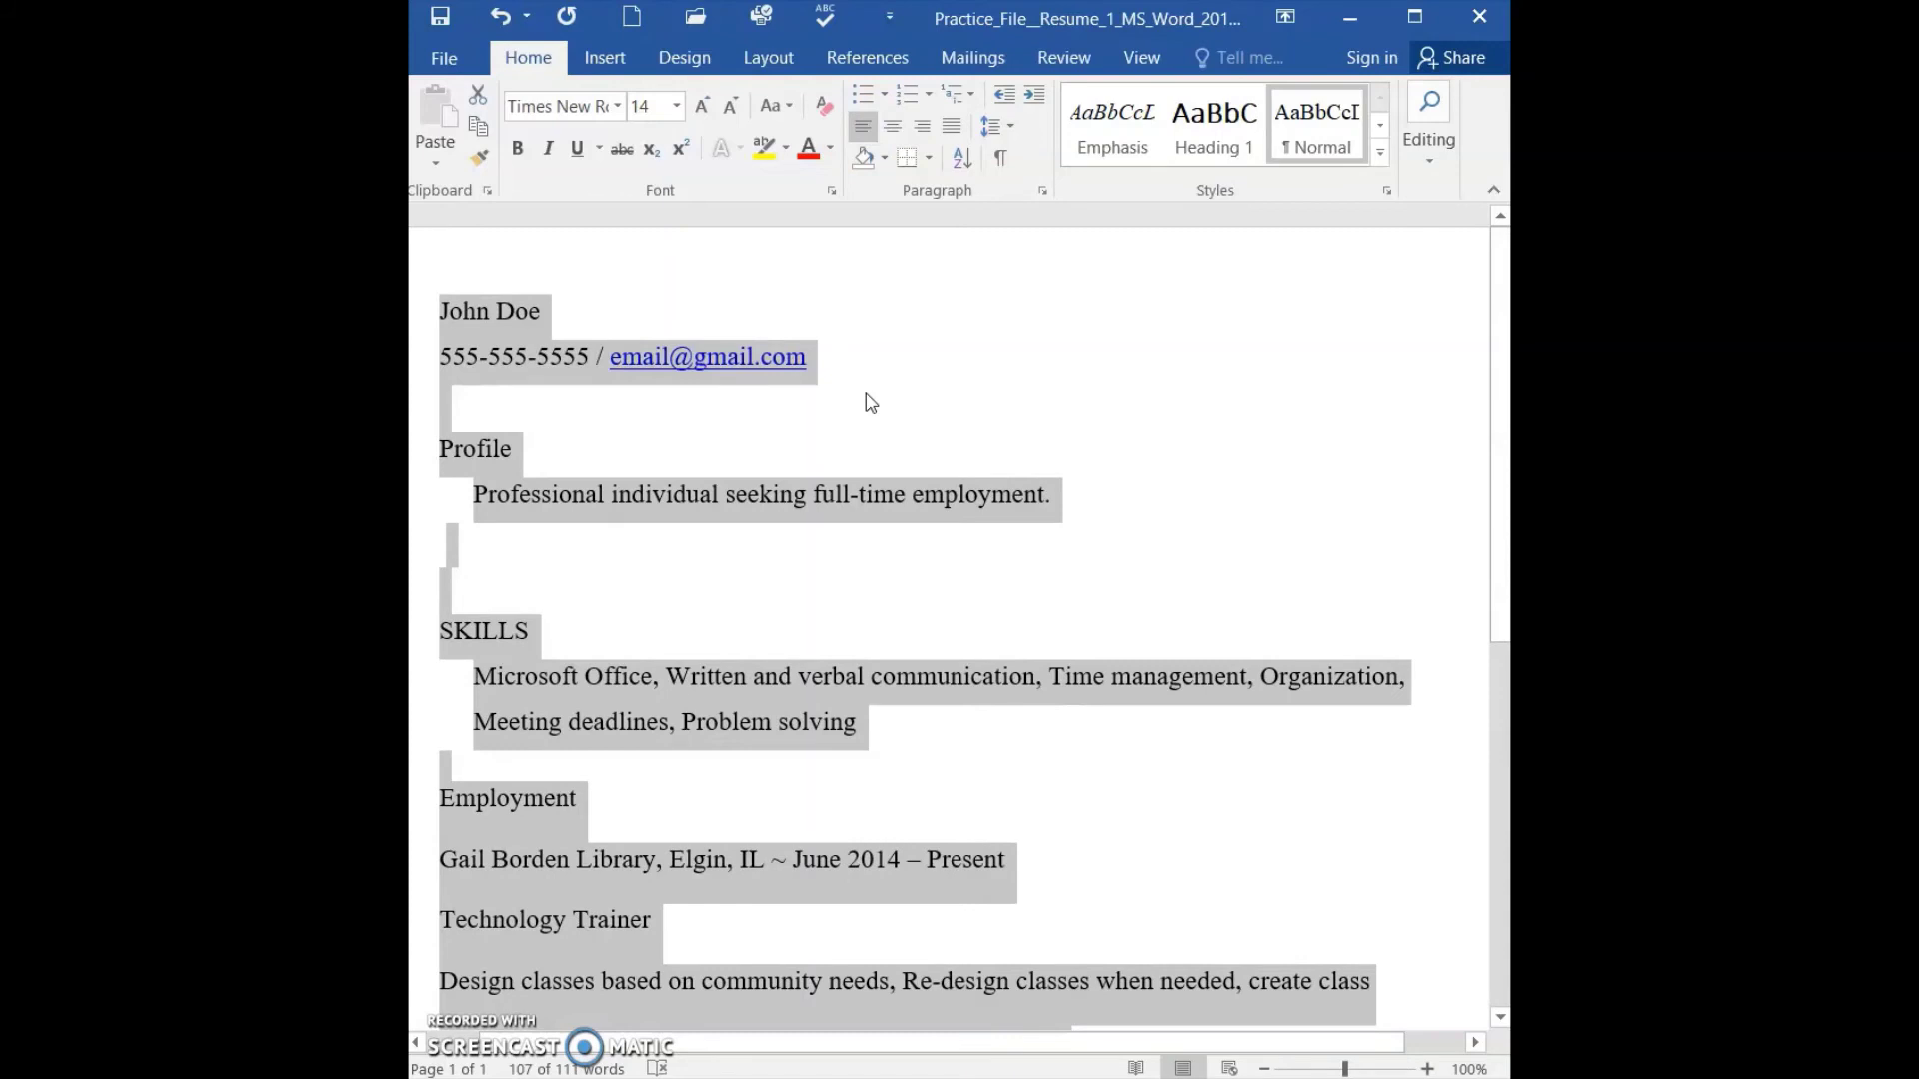
scroll(870, 402, "down", 7)
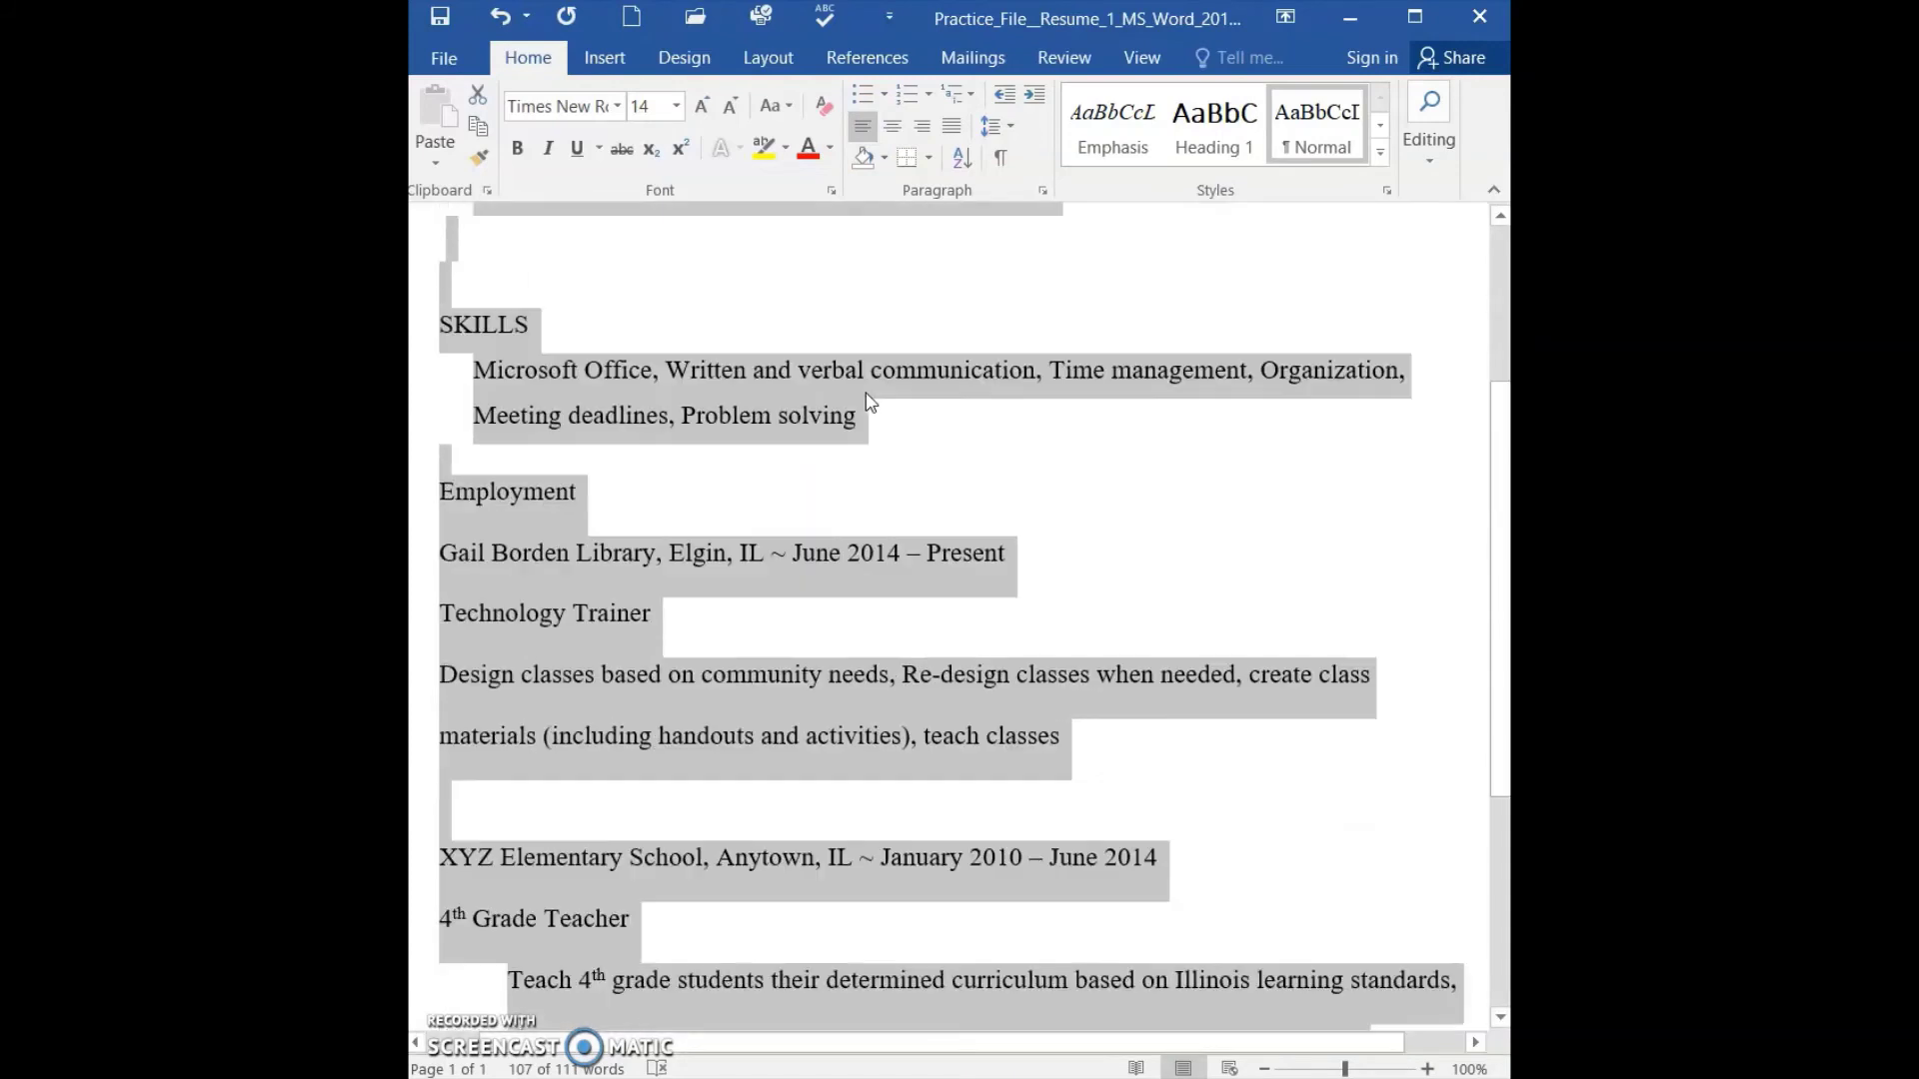
scroll(870, 402, "up", 7)
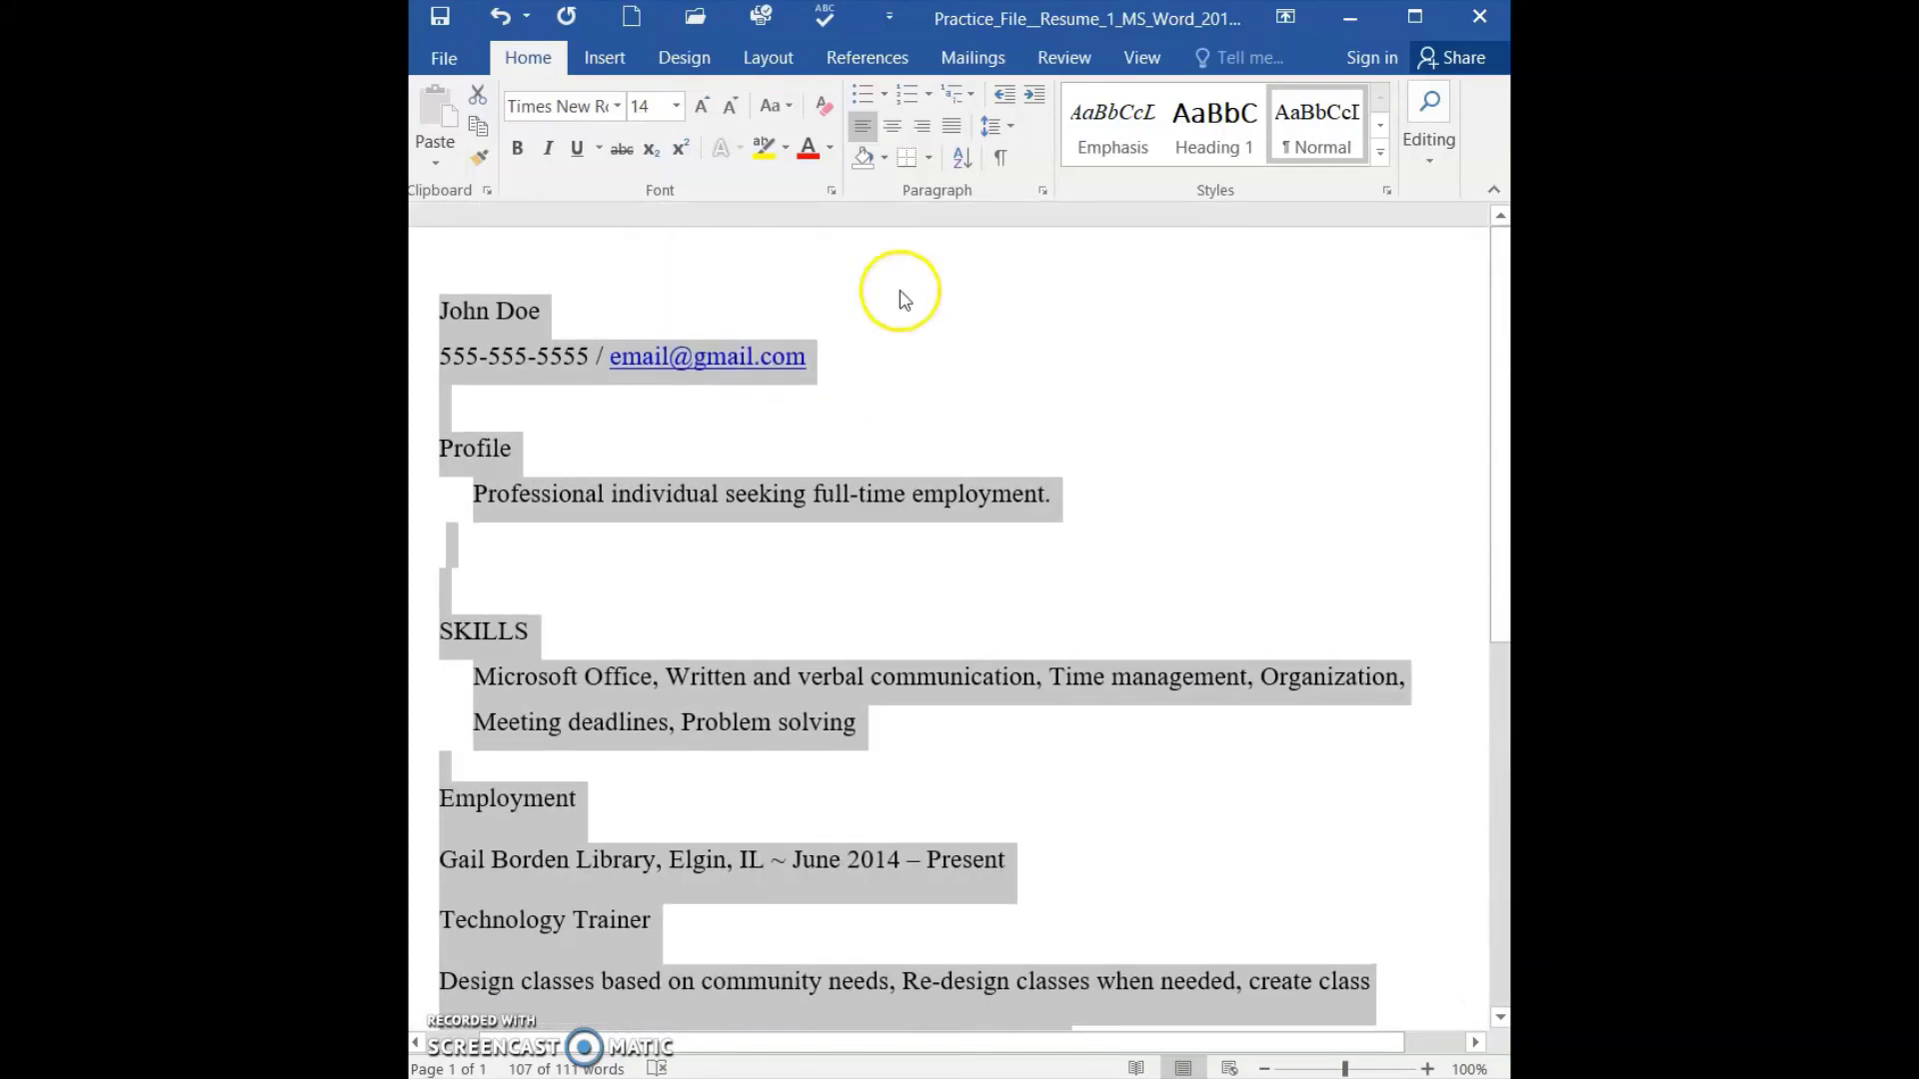
Try center alignment on the selected resume text, and align it to the right margin instead.
left_click(894, 130)
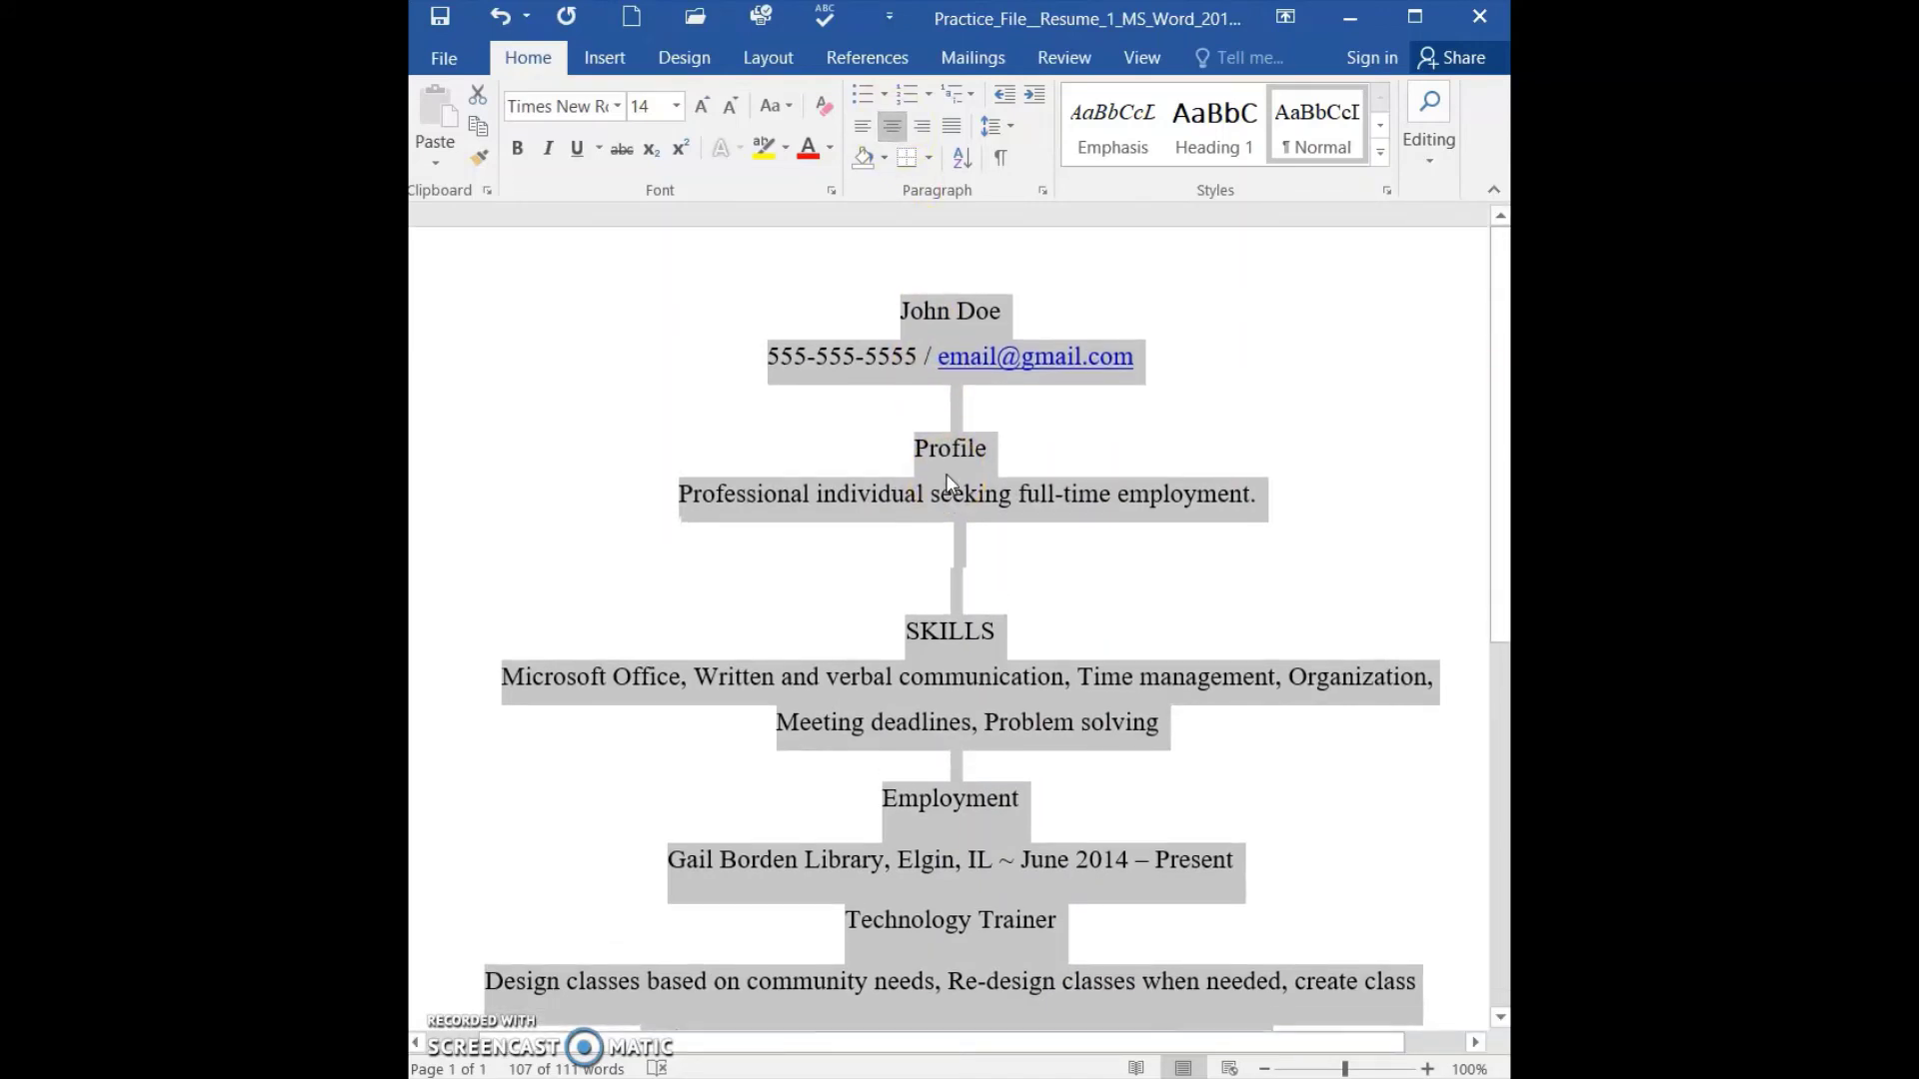
scroll(949, 482, "down", 8)
scroll(949, 483, "up", 8)
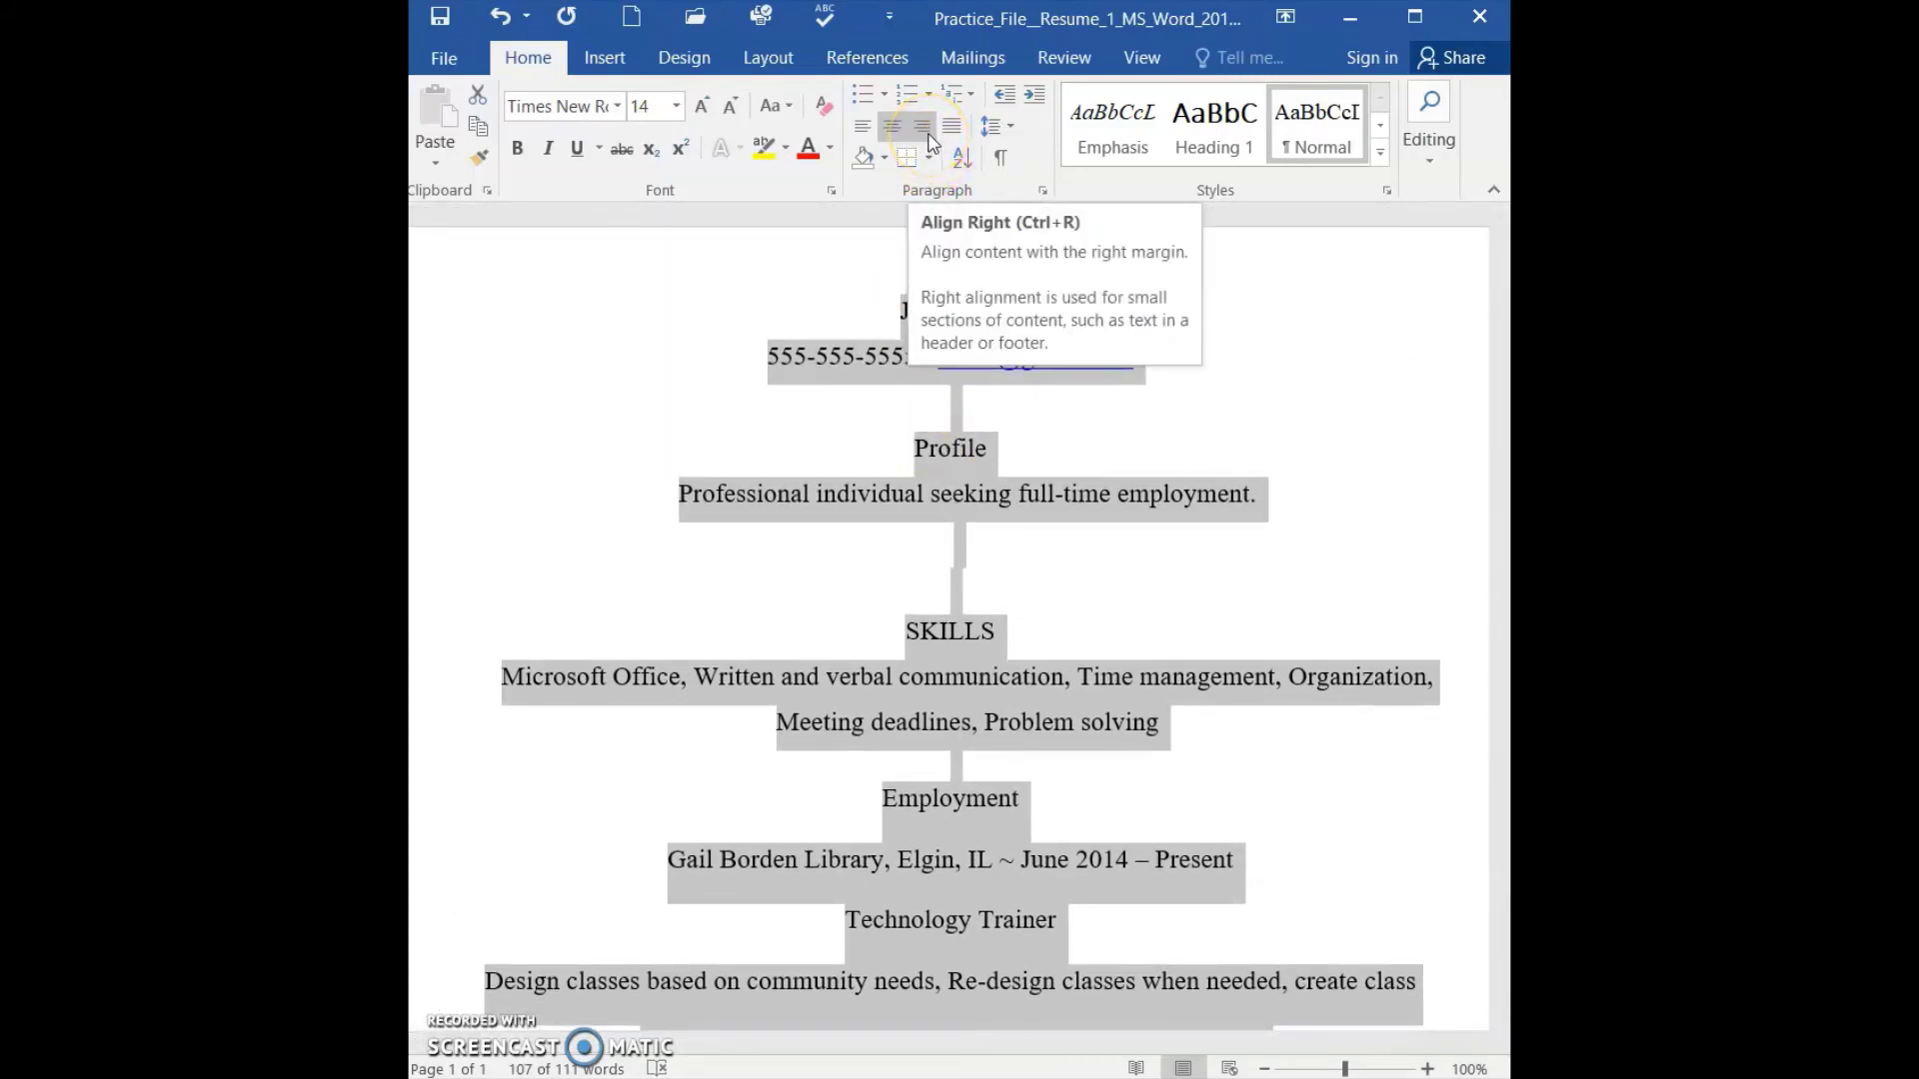
left_click(921, 127)
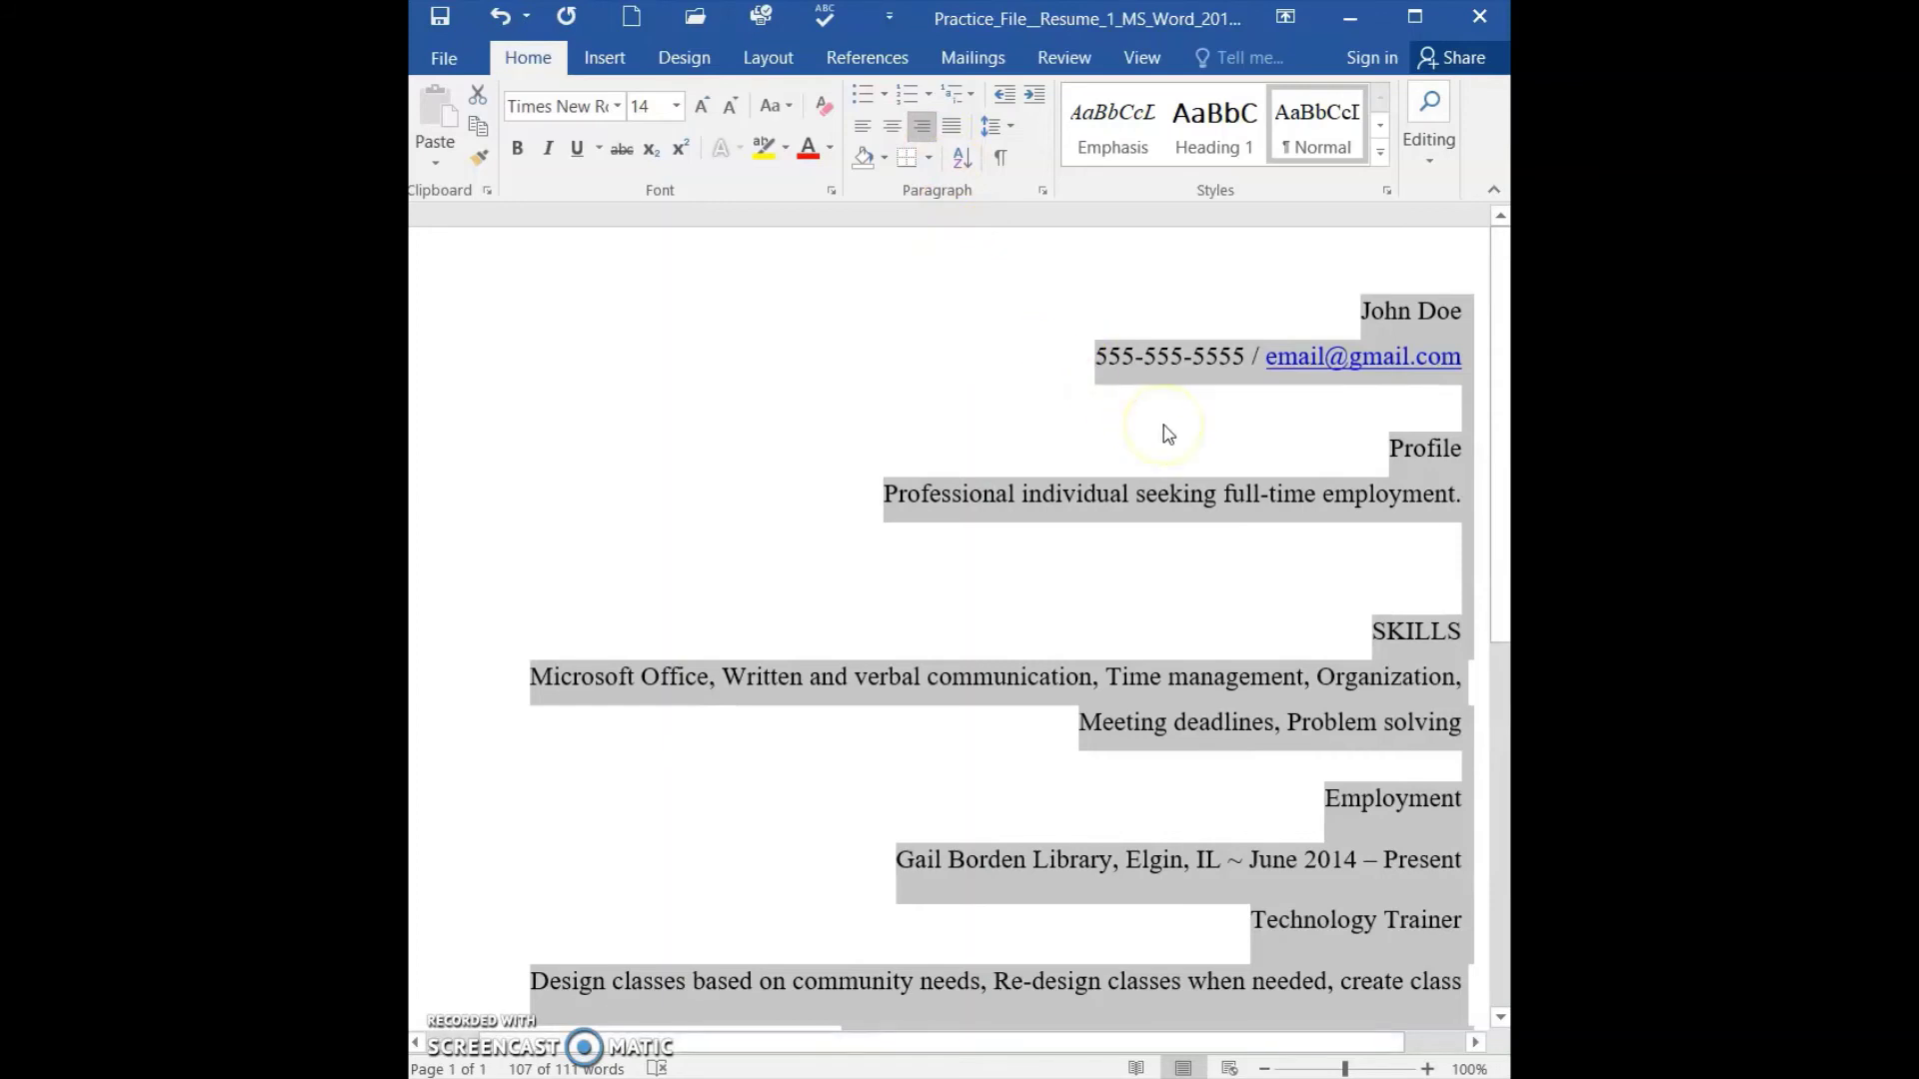
Justify the selected resume text from the name through the 4th Grade Teacher duties paragraph.
left_click(953, 128)
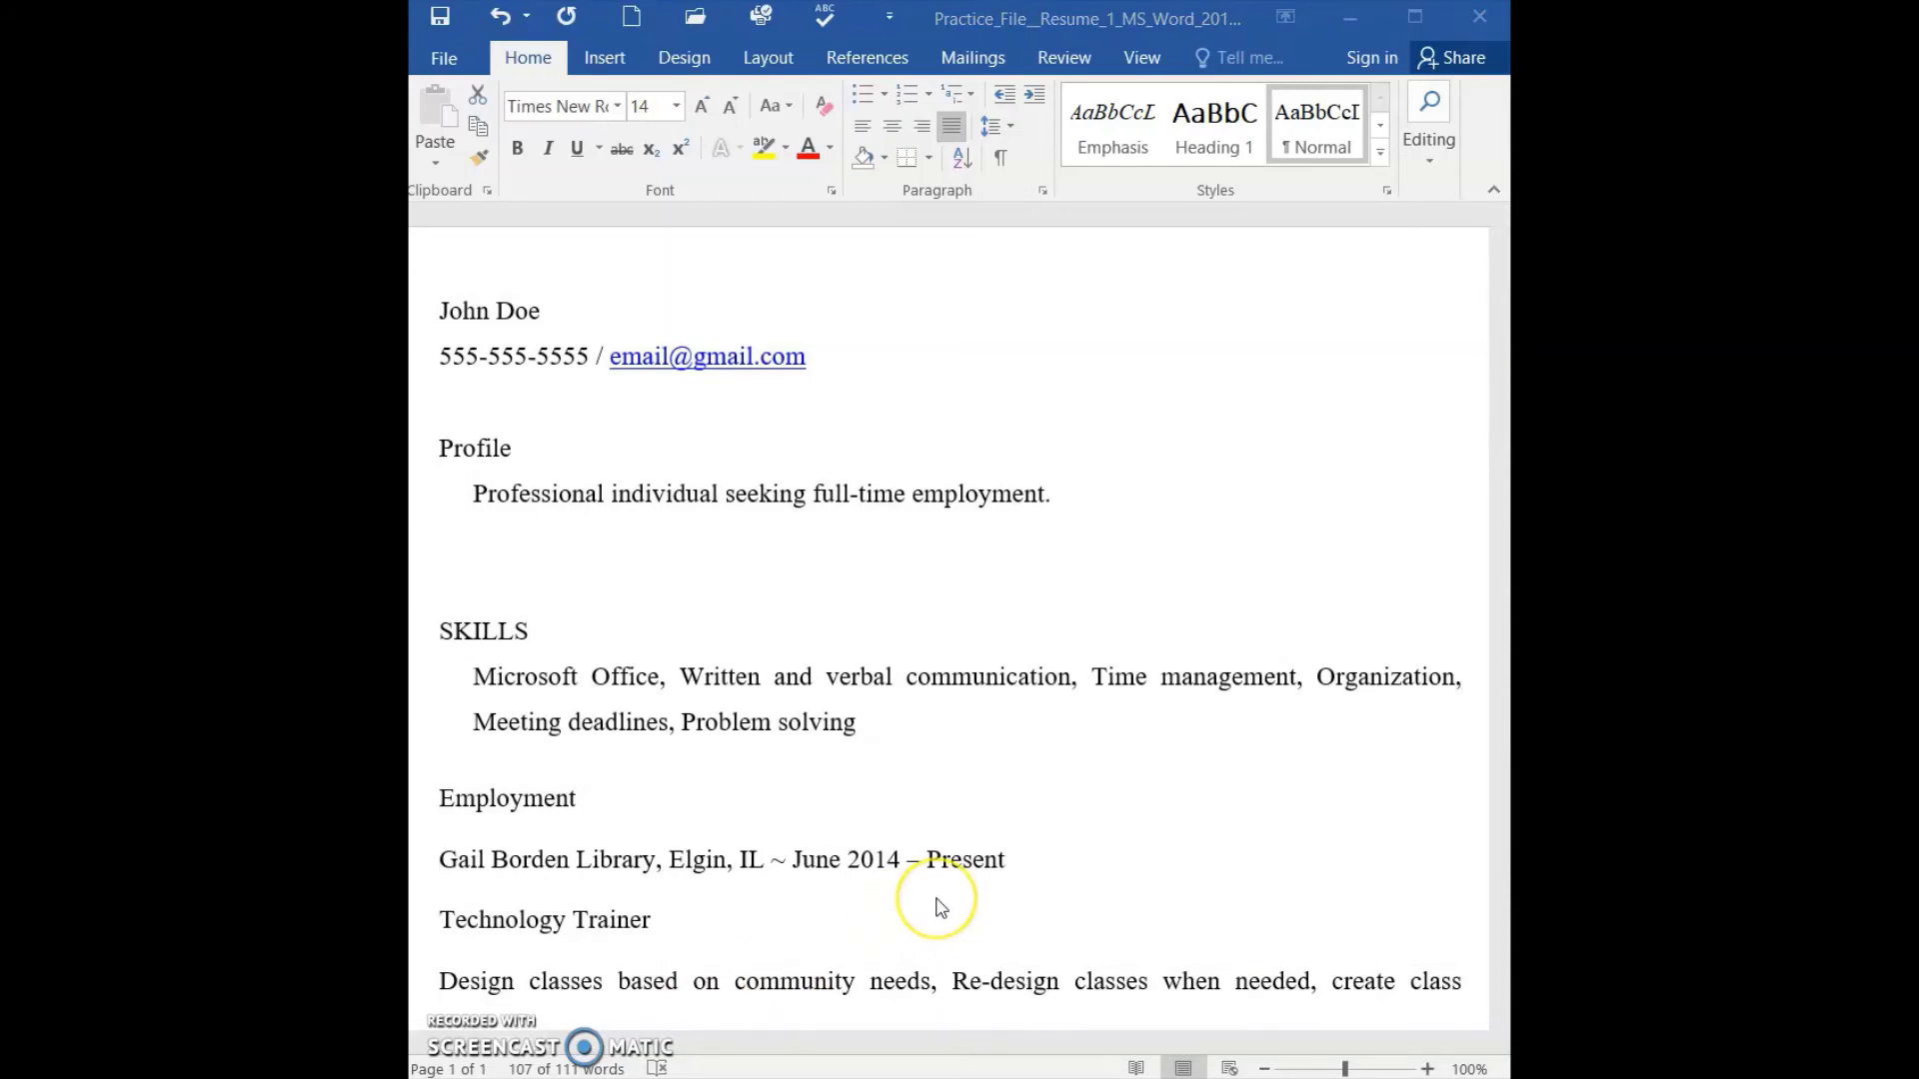
scroll(938, 905, "down", 1)
scroll(937, 904, "down", 1)
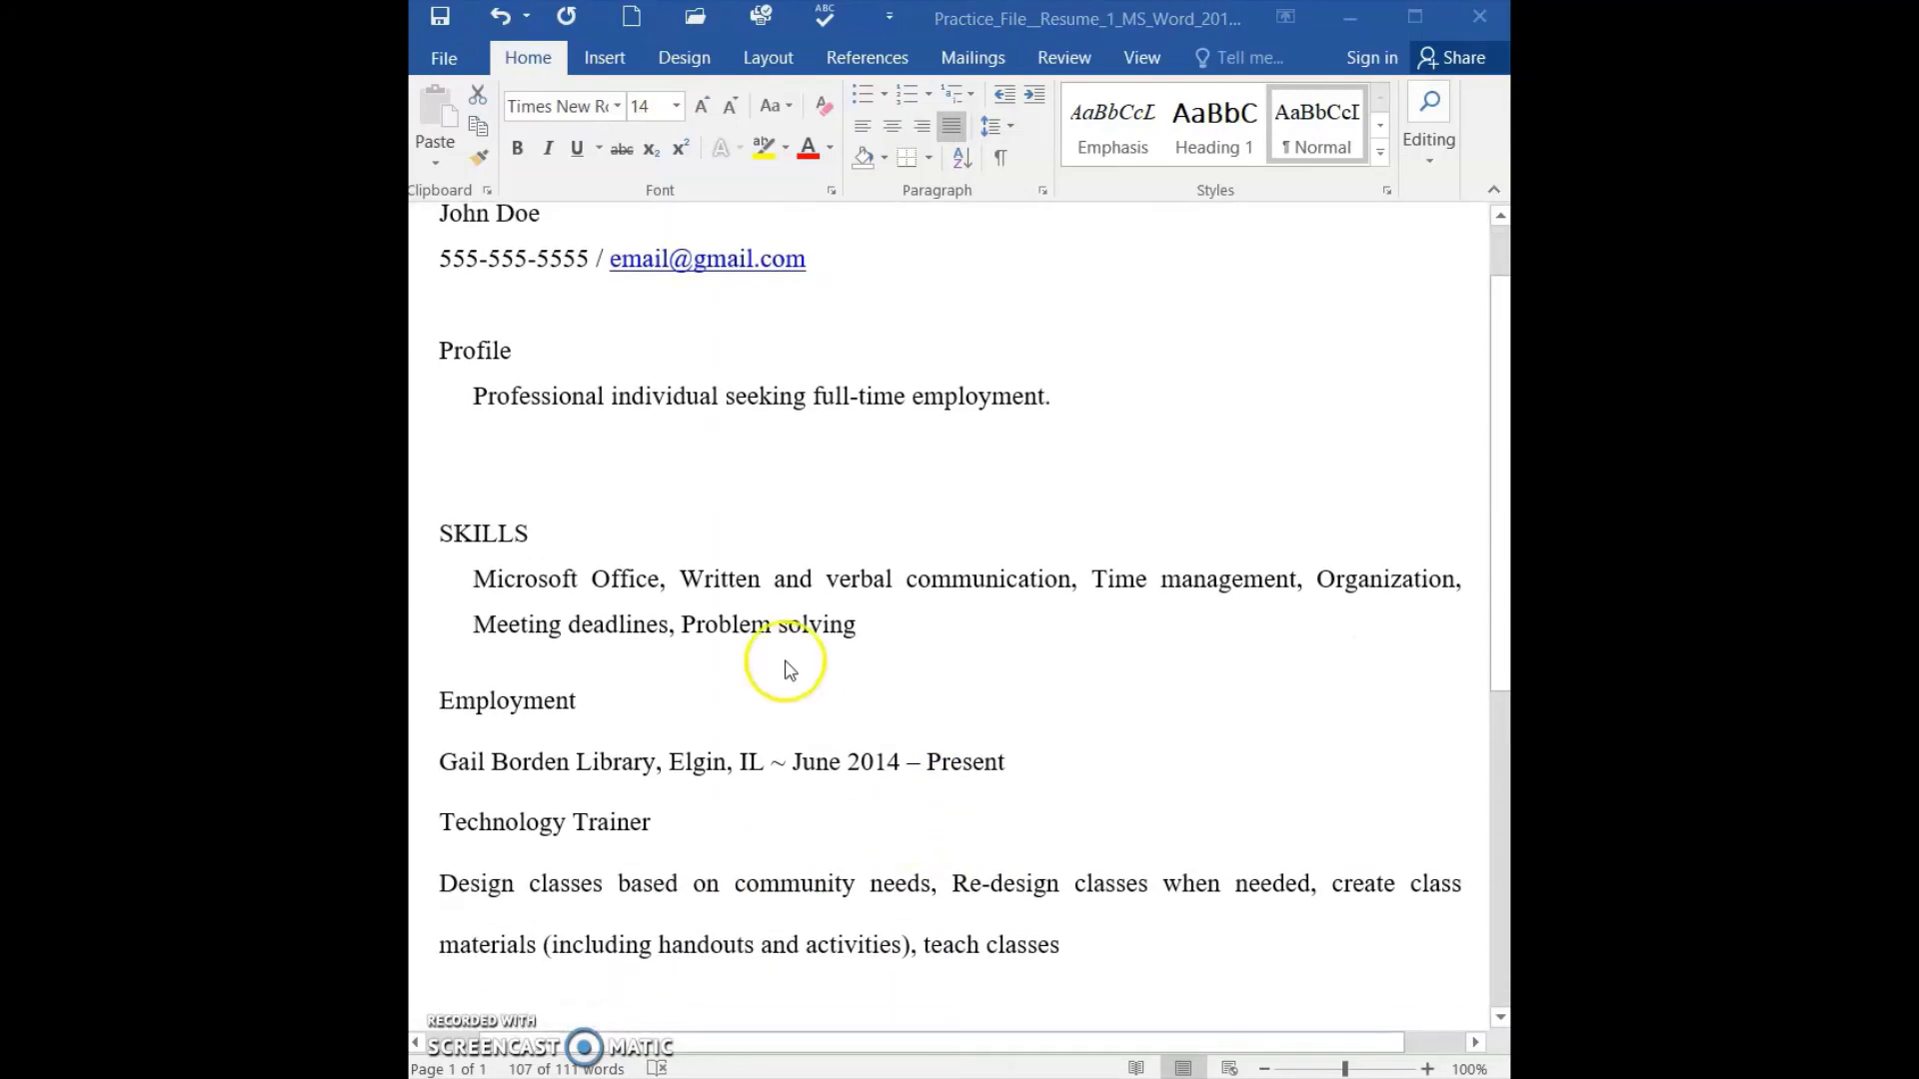
Examine how justified alignment affects the skills paragraph and the duties paragraphs under Technology Trainer and 4th Grade Teacher.
left_click(489, 585)
left_click(489, 582)
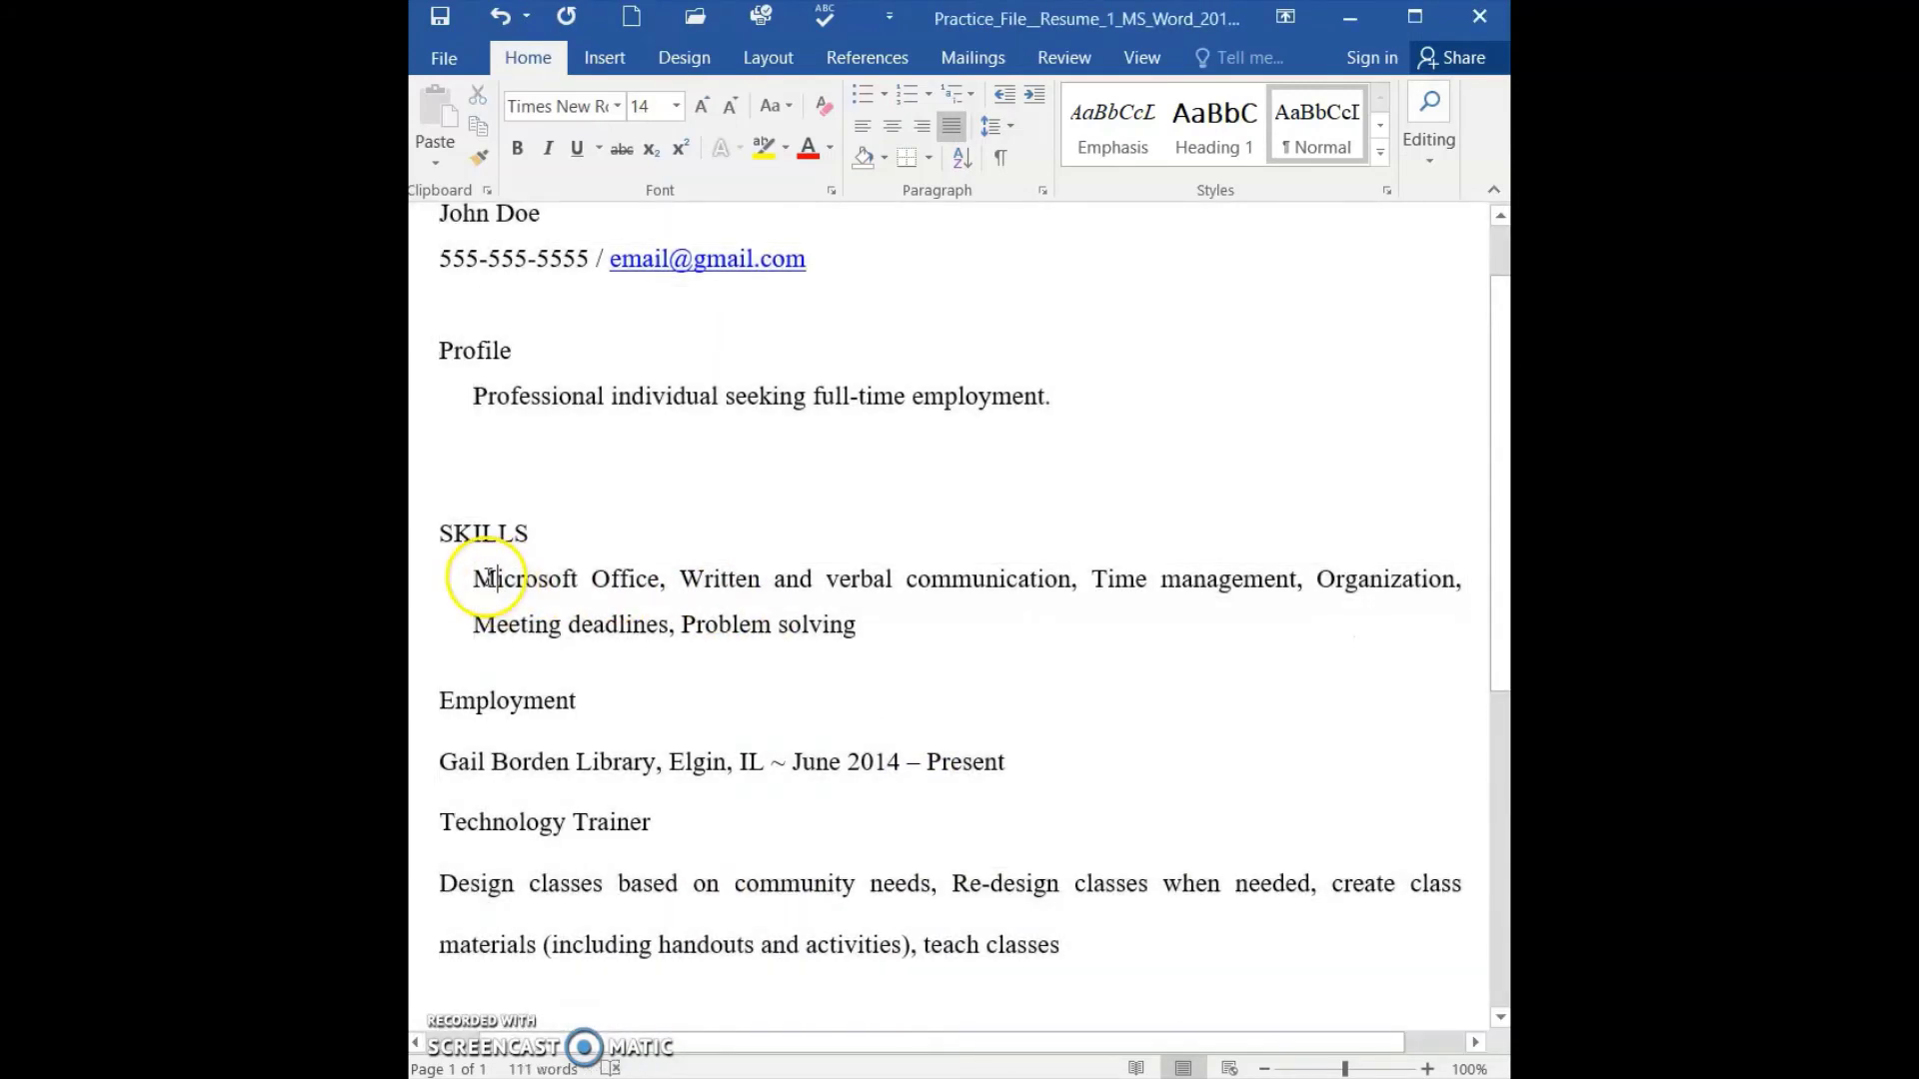
triple_click(488, 578)
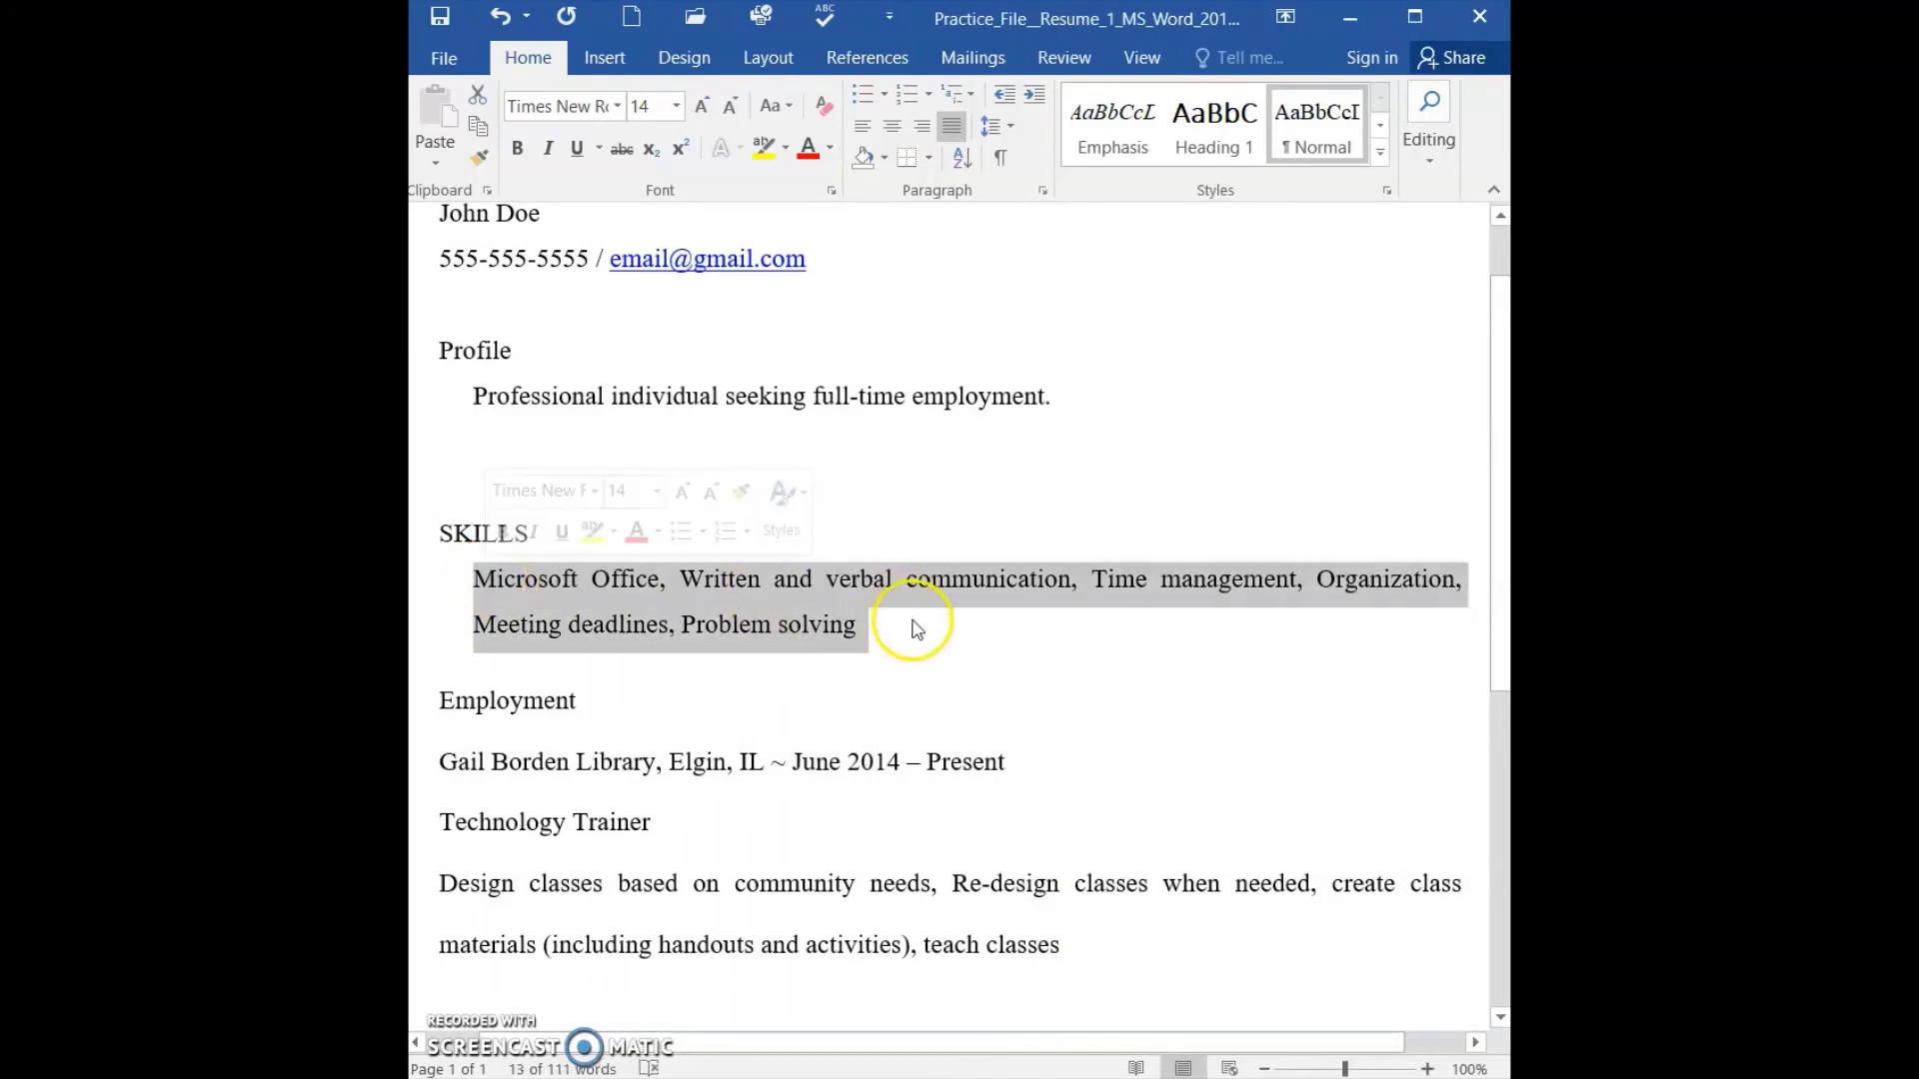
scroll(915, 624, "down", 8)
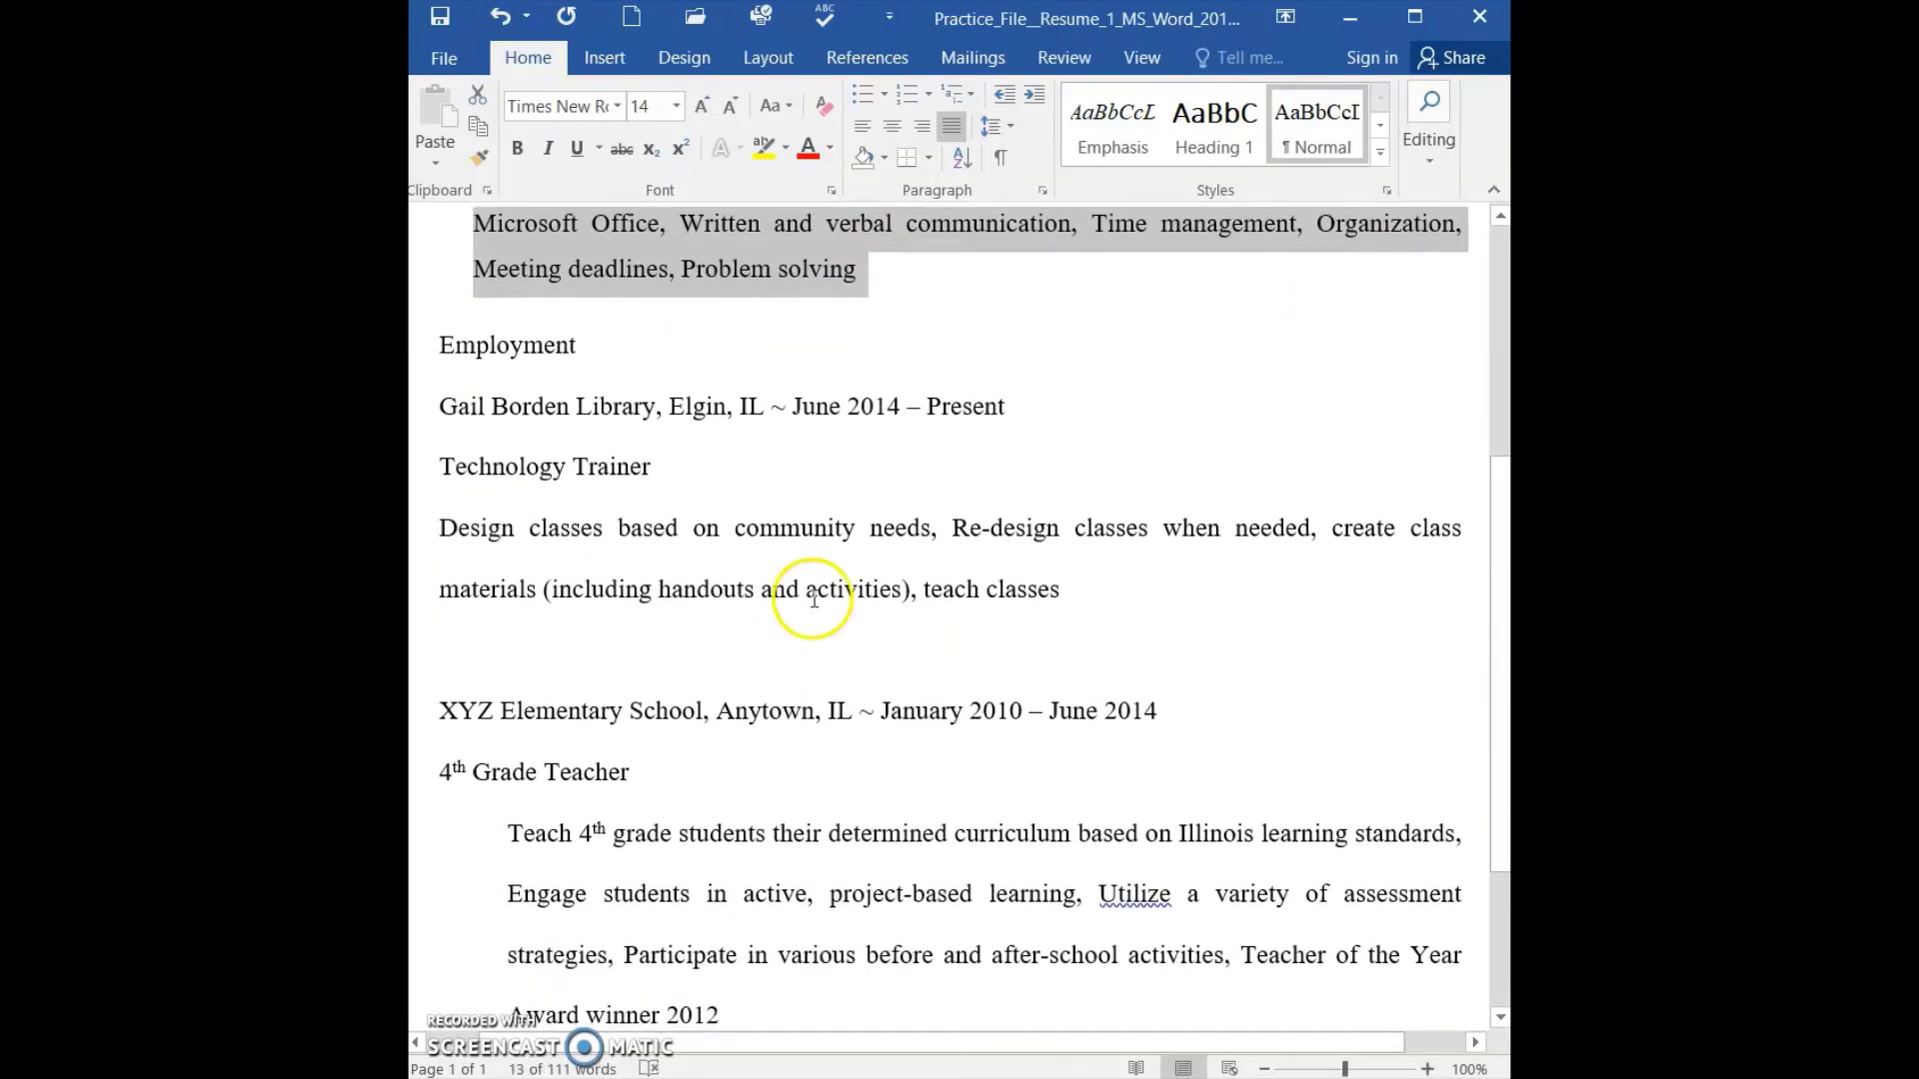
double_click(578, 520)
triple_click(578, 520)
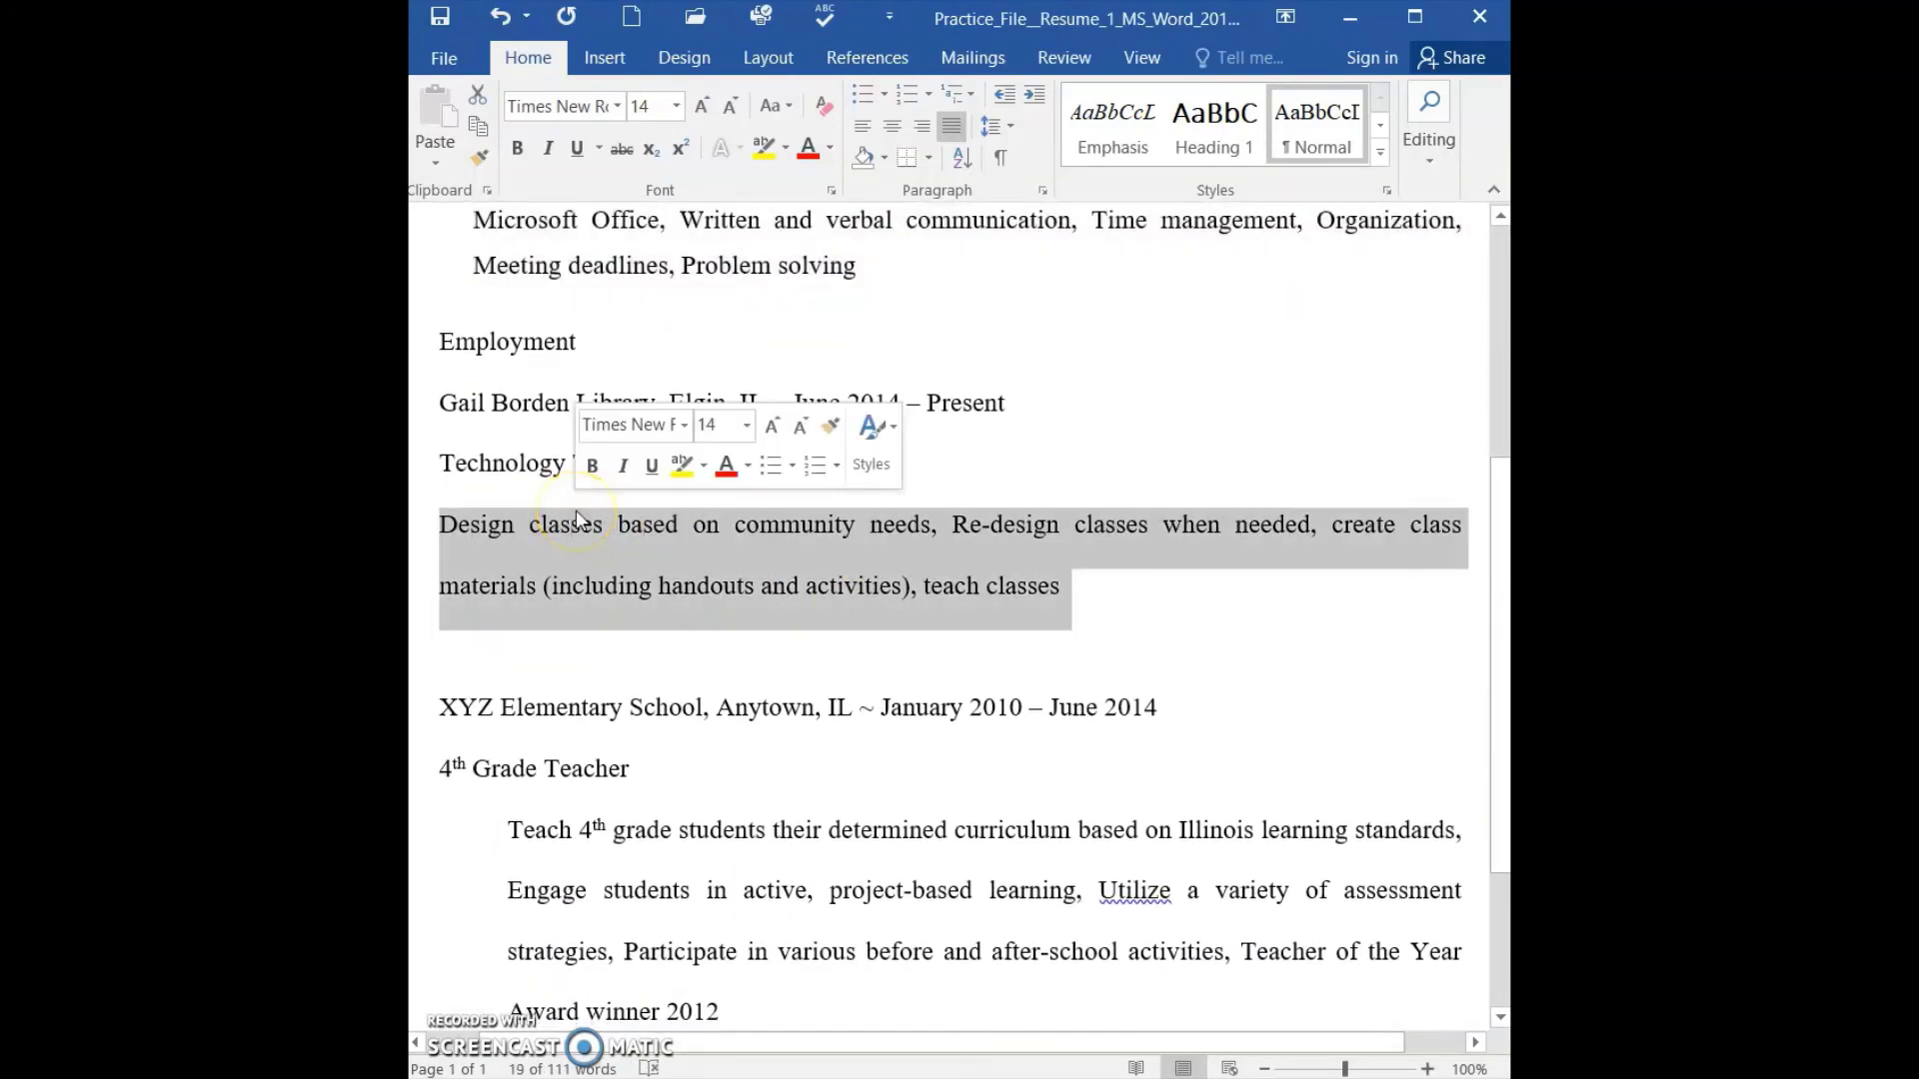
scroll(577, 511, "down", 5)
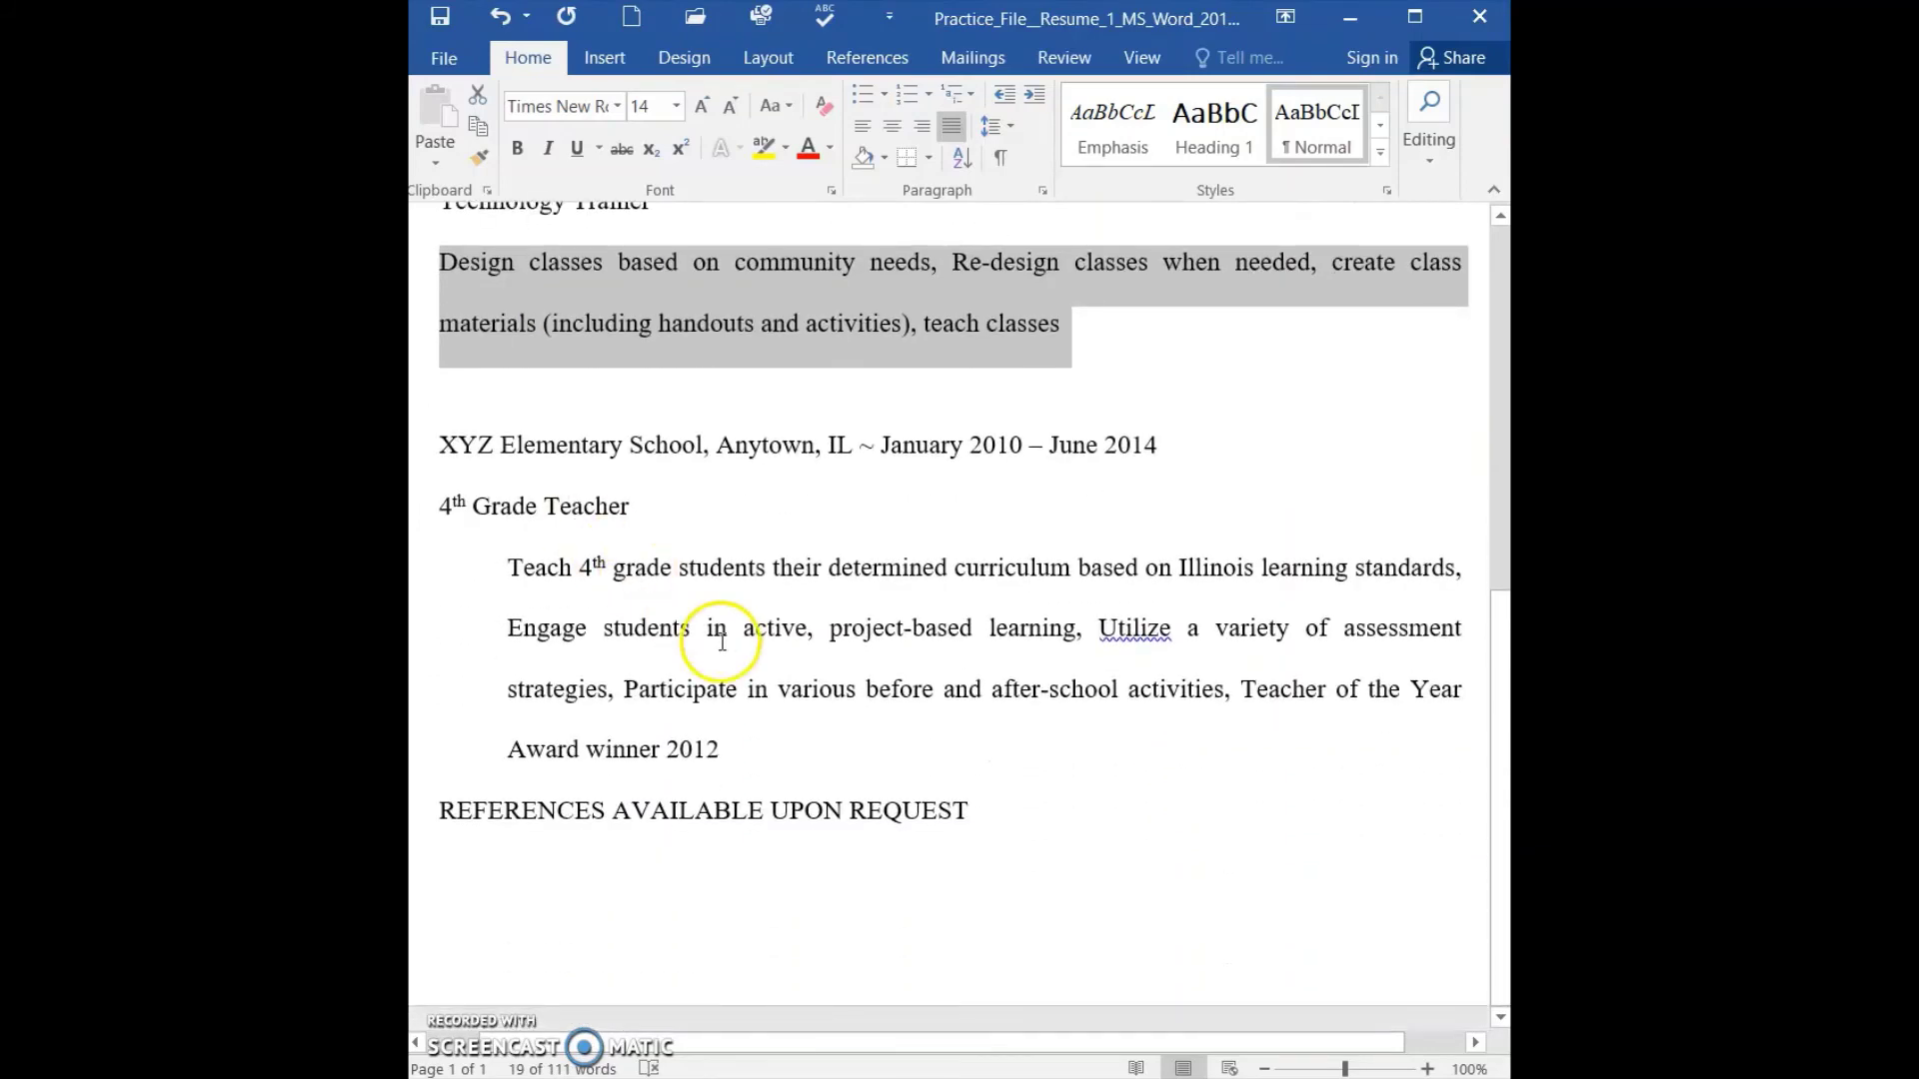
triple_click(716, 640)
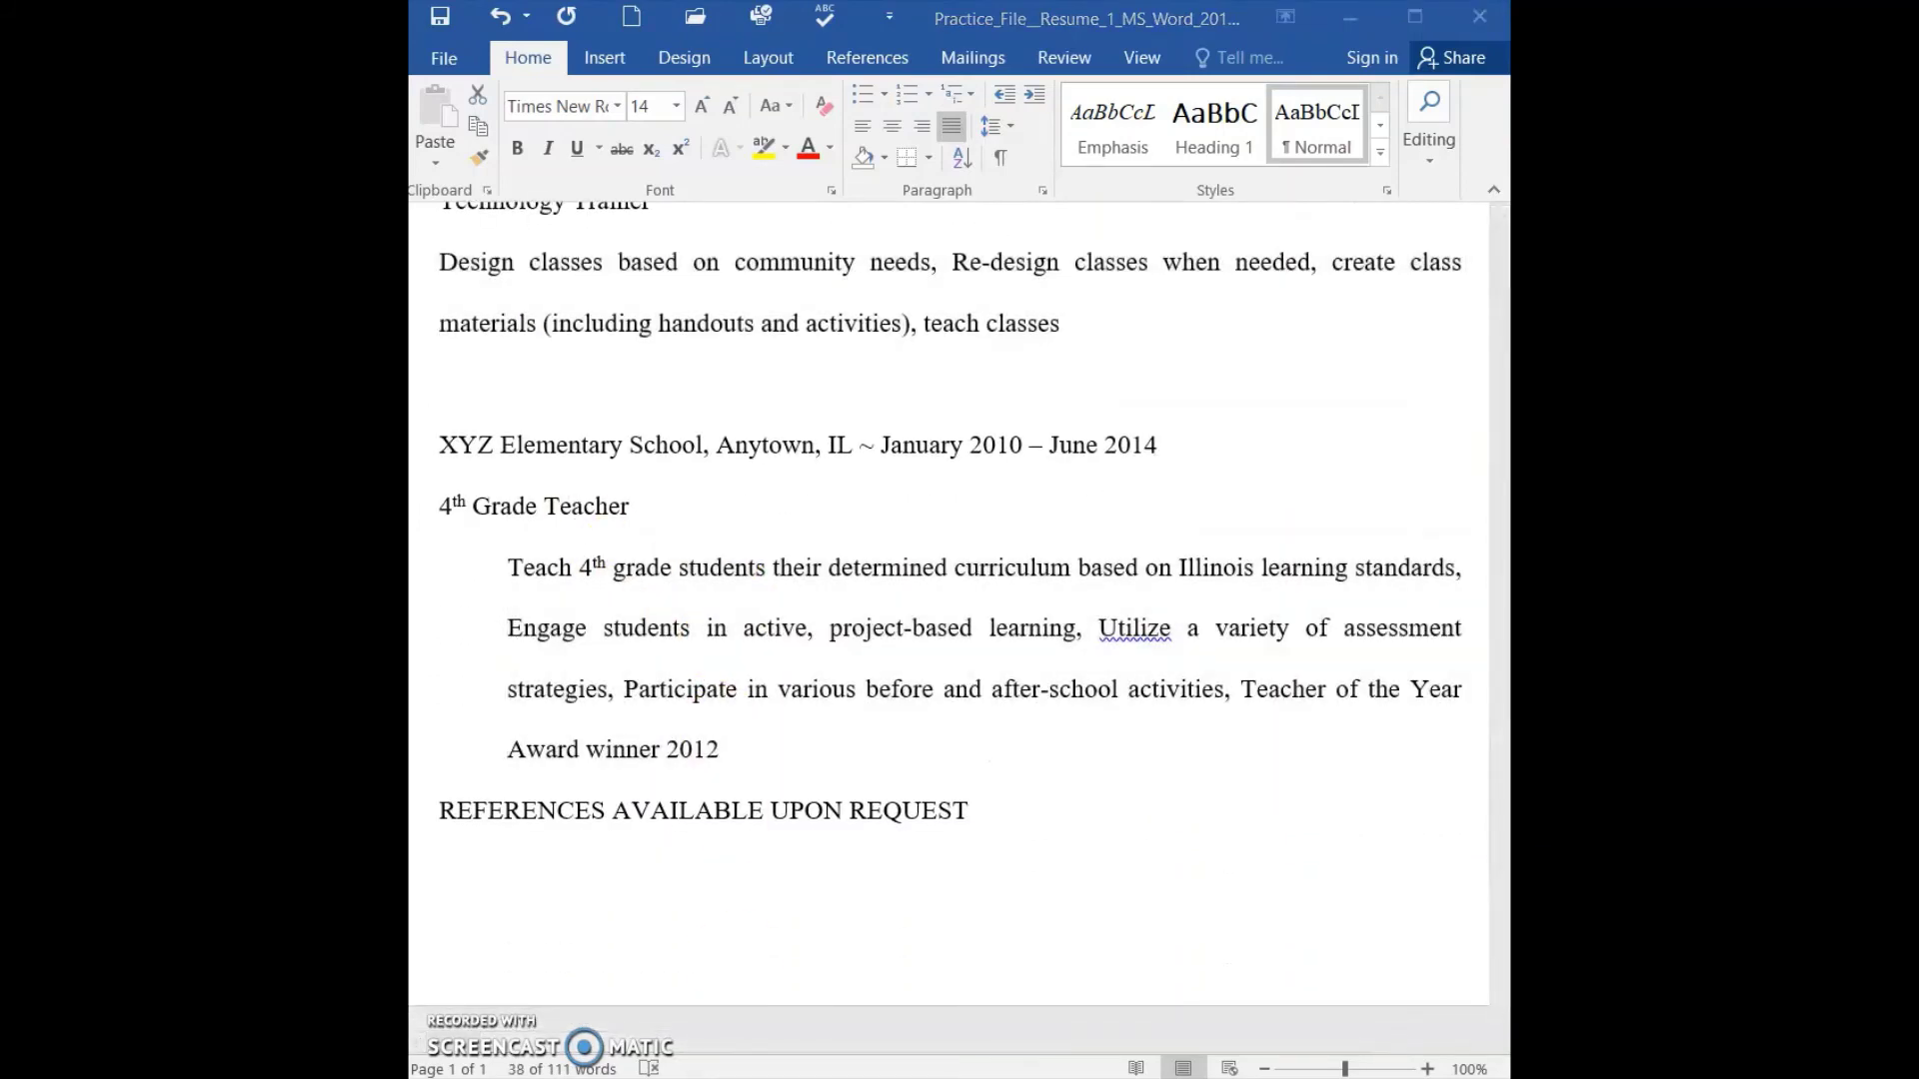
Center all resume text from the name line through the 4th Grade Teacher duties paragraph.
left_click(784, 747)
left_click_drag(722, 749, 536, 307)
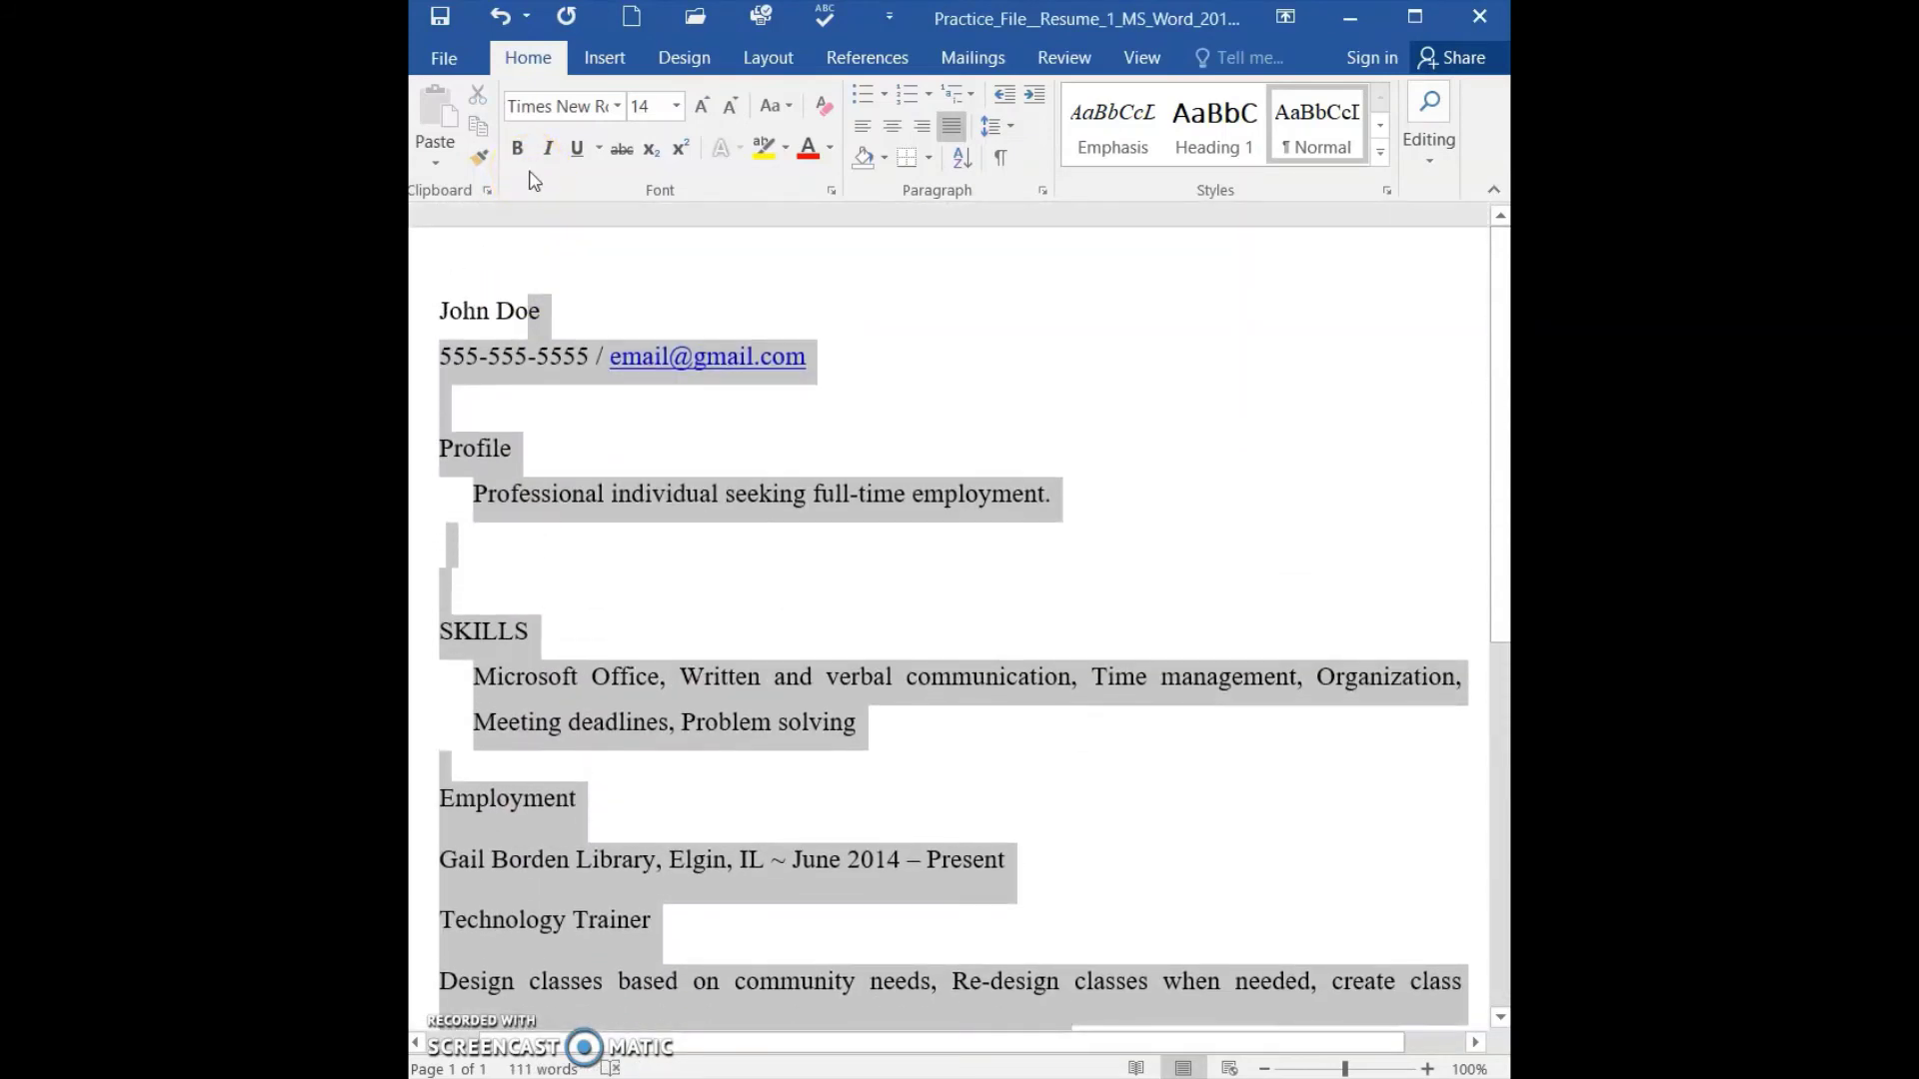
left_click(538, 310)
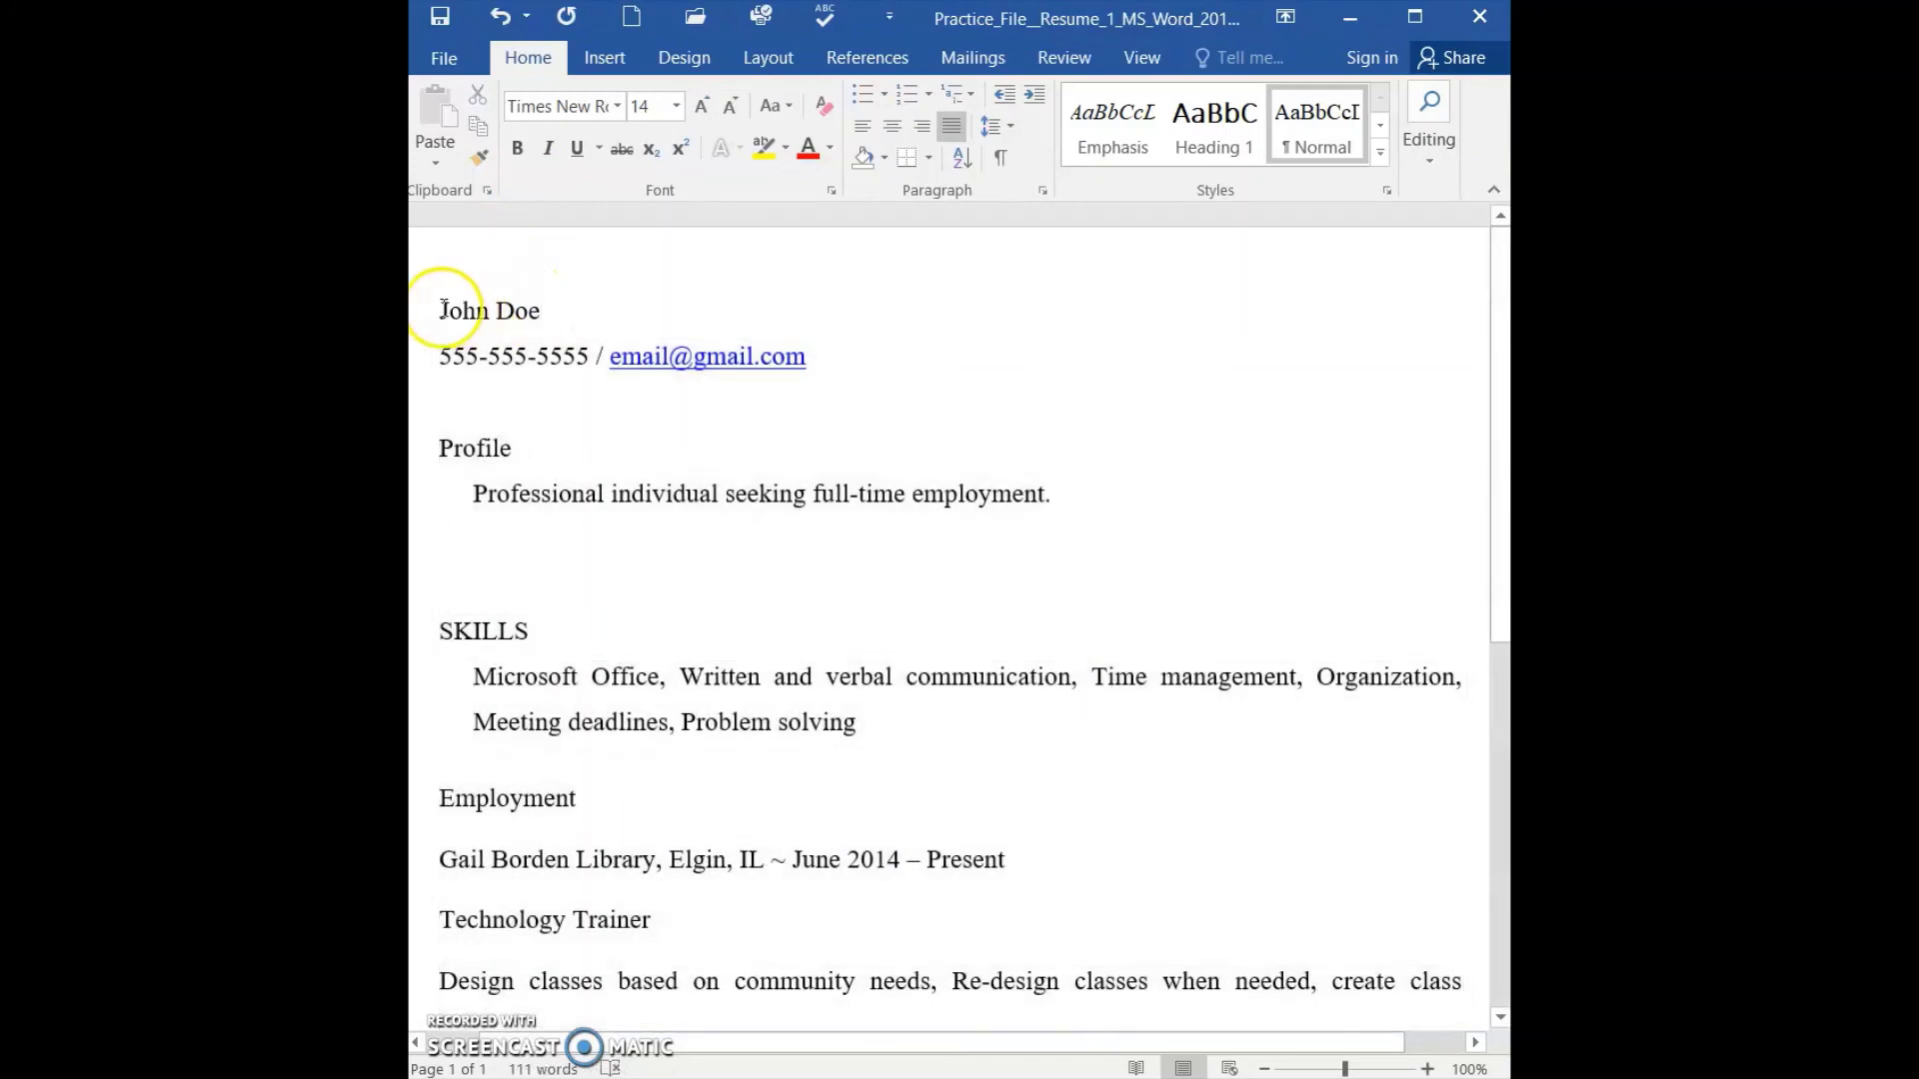
left_click_drag(442, 308, 976, 776)
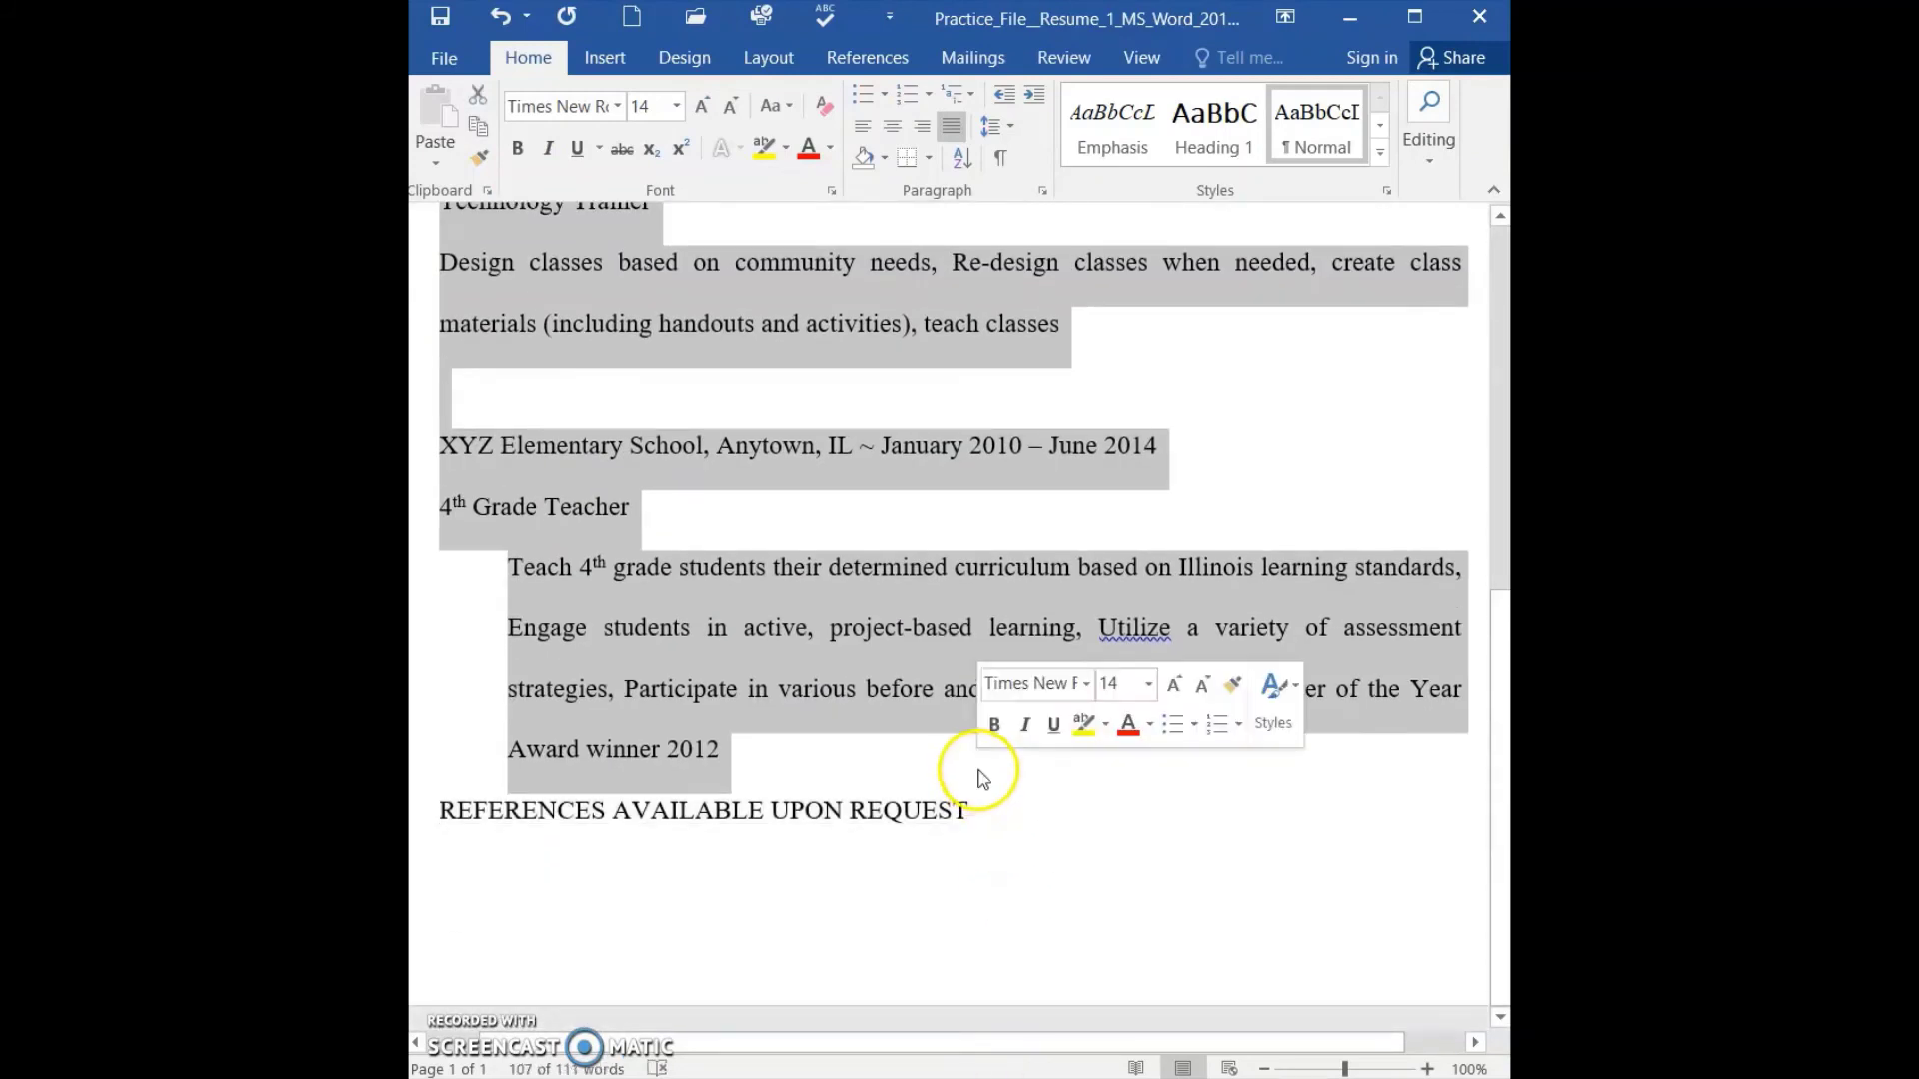
left_click(897, 138)
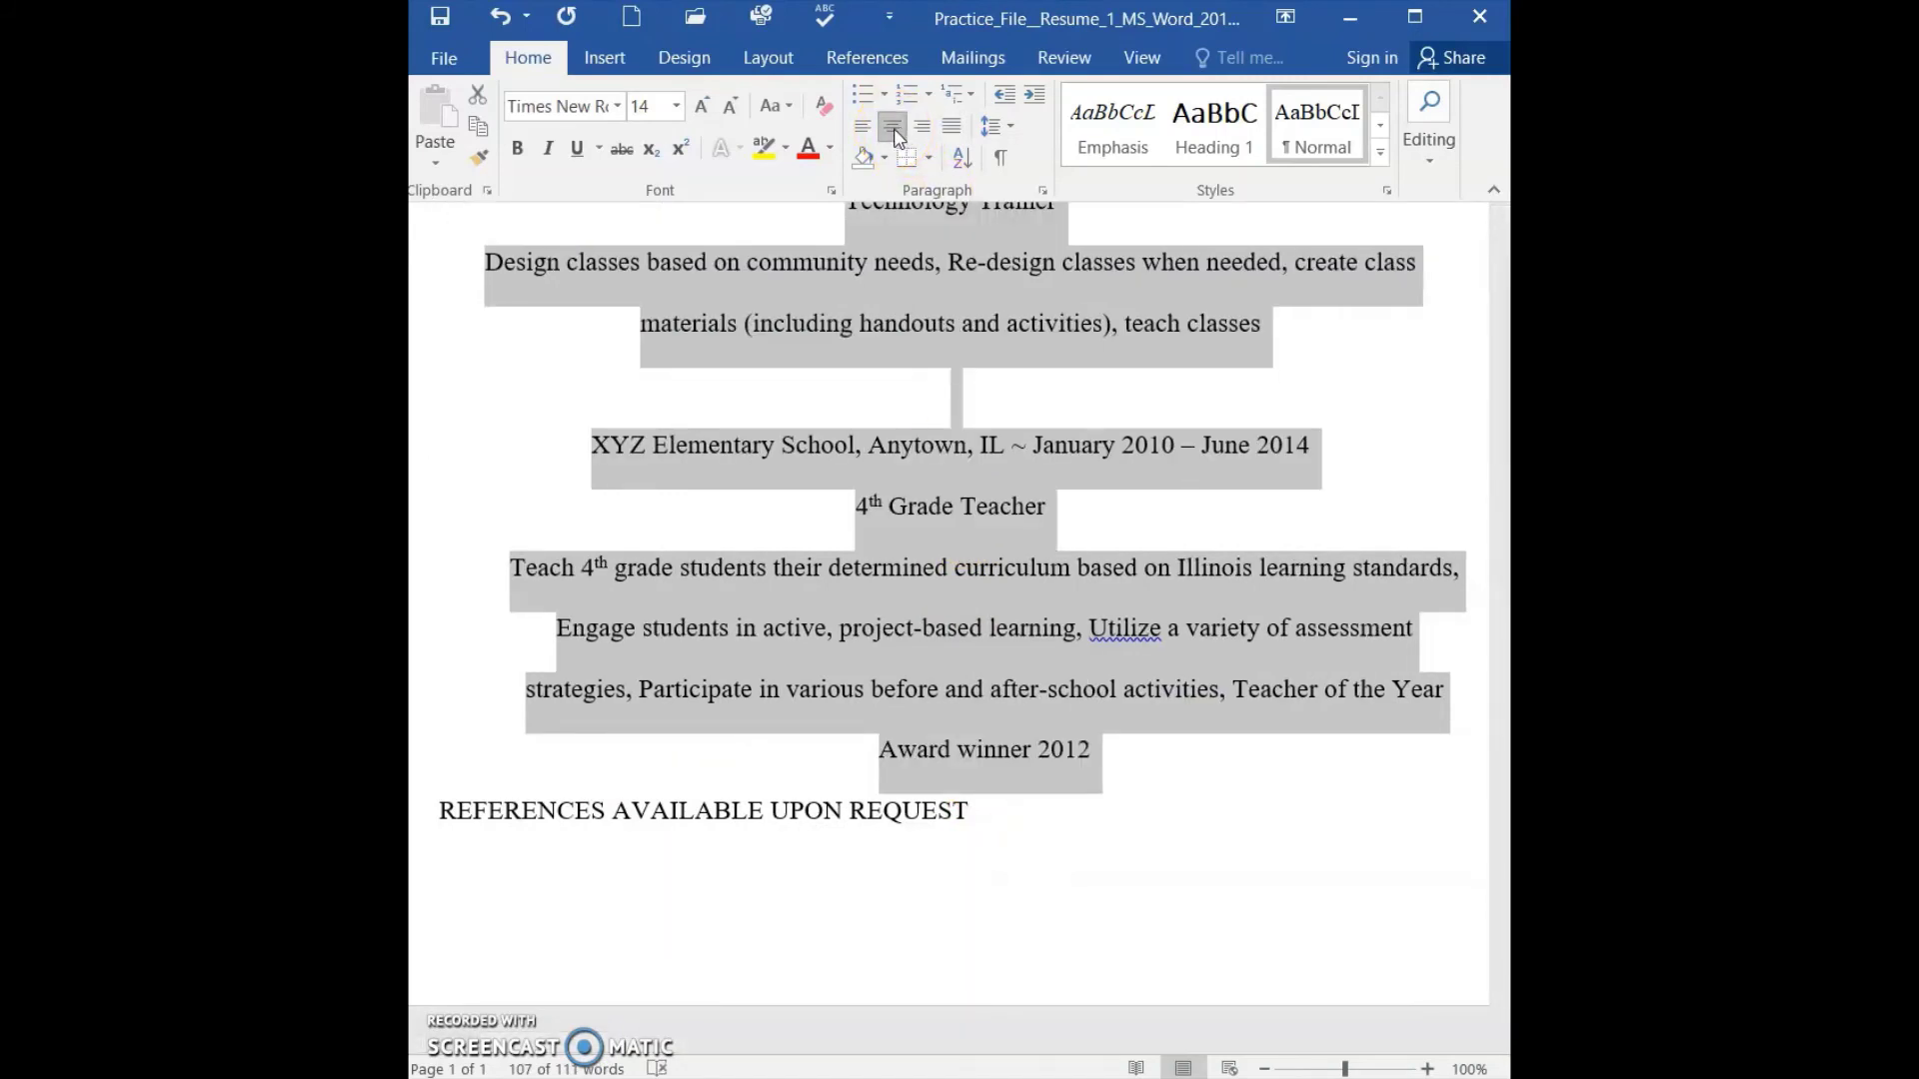
left_click(994, 455)
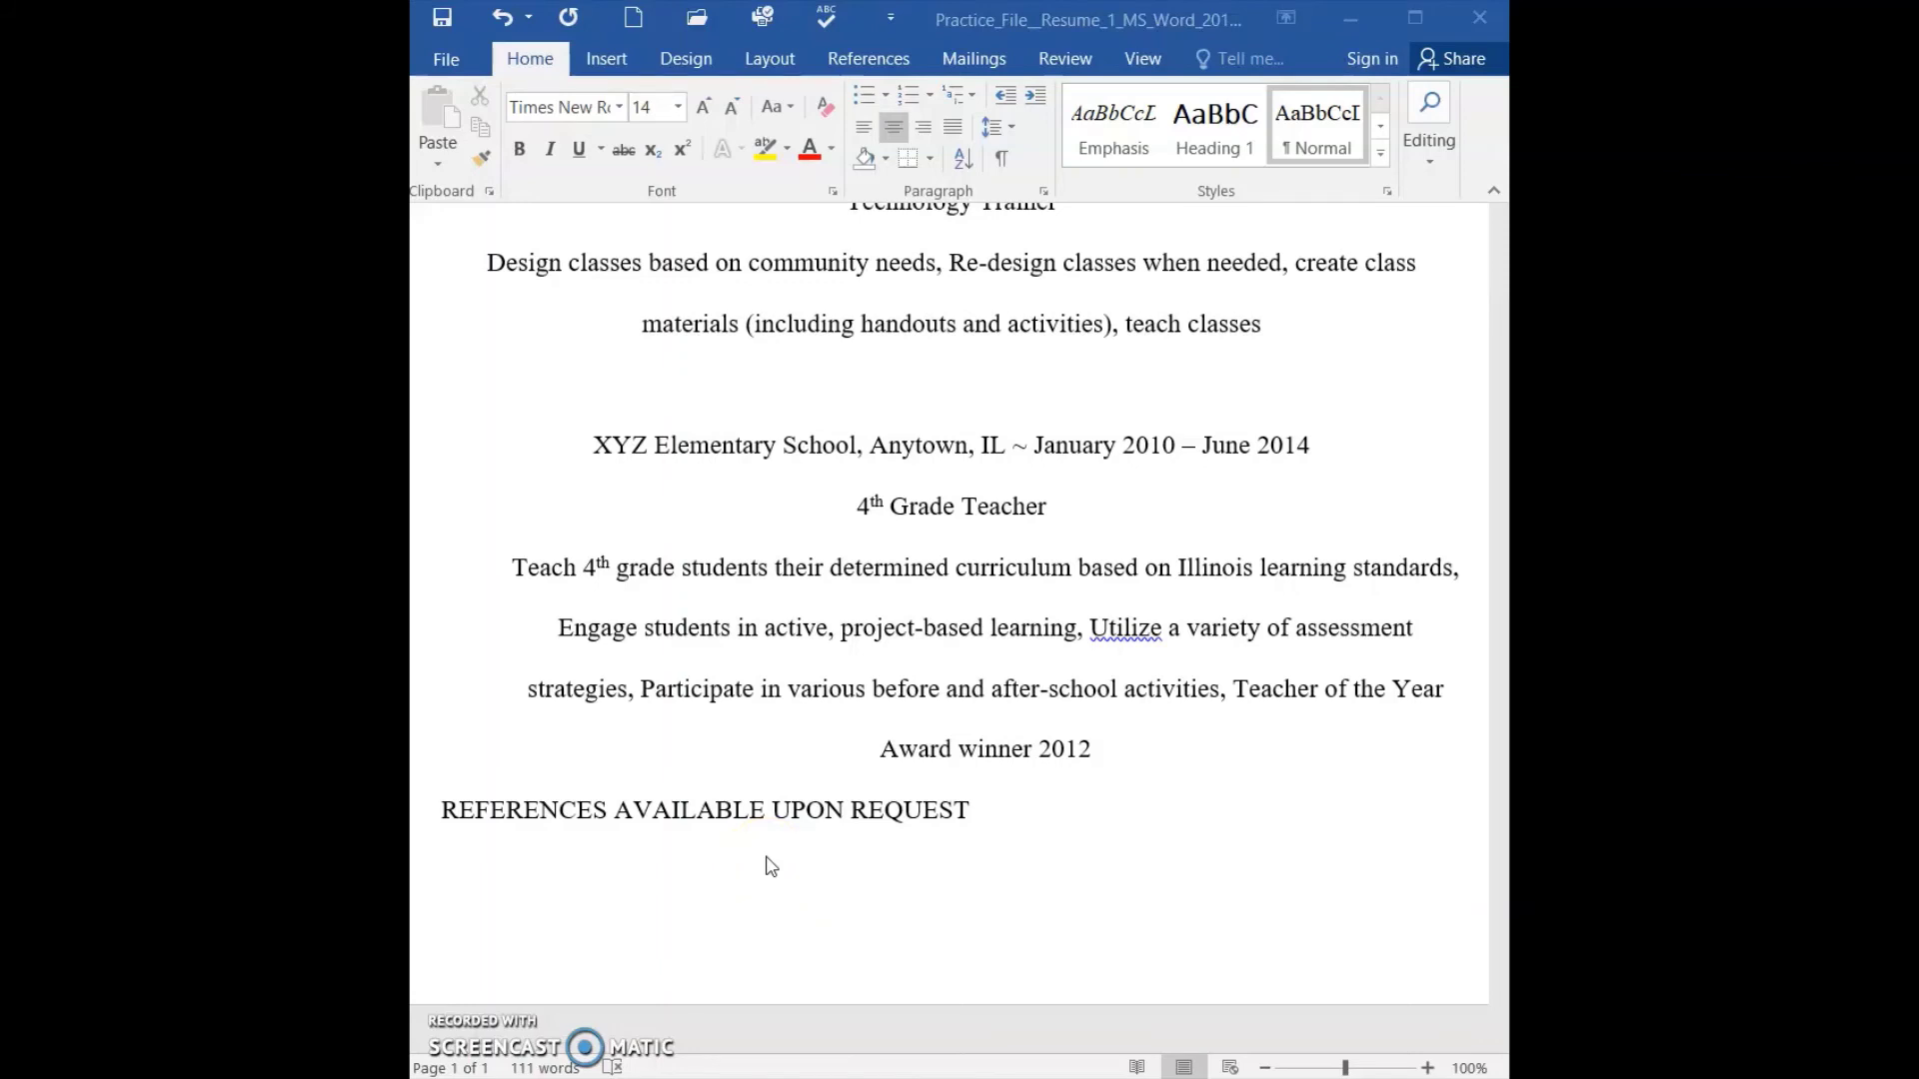
Set the line spacing of the whole resume, from the name line through the references line, to Single.
scroll(771, 866, "up", 8)
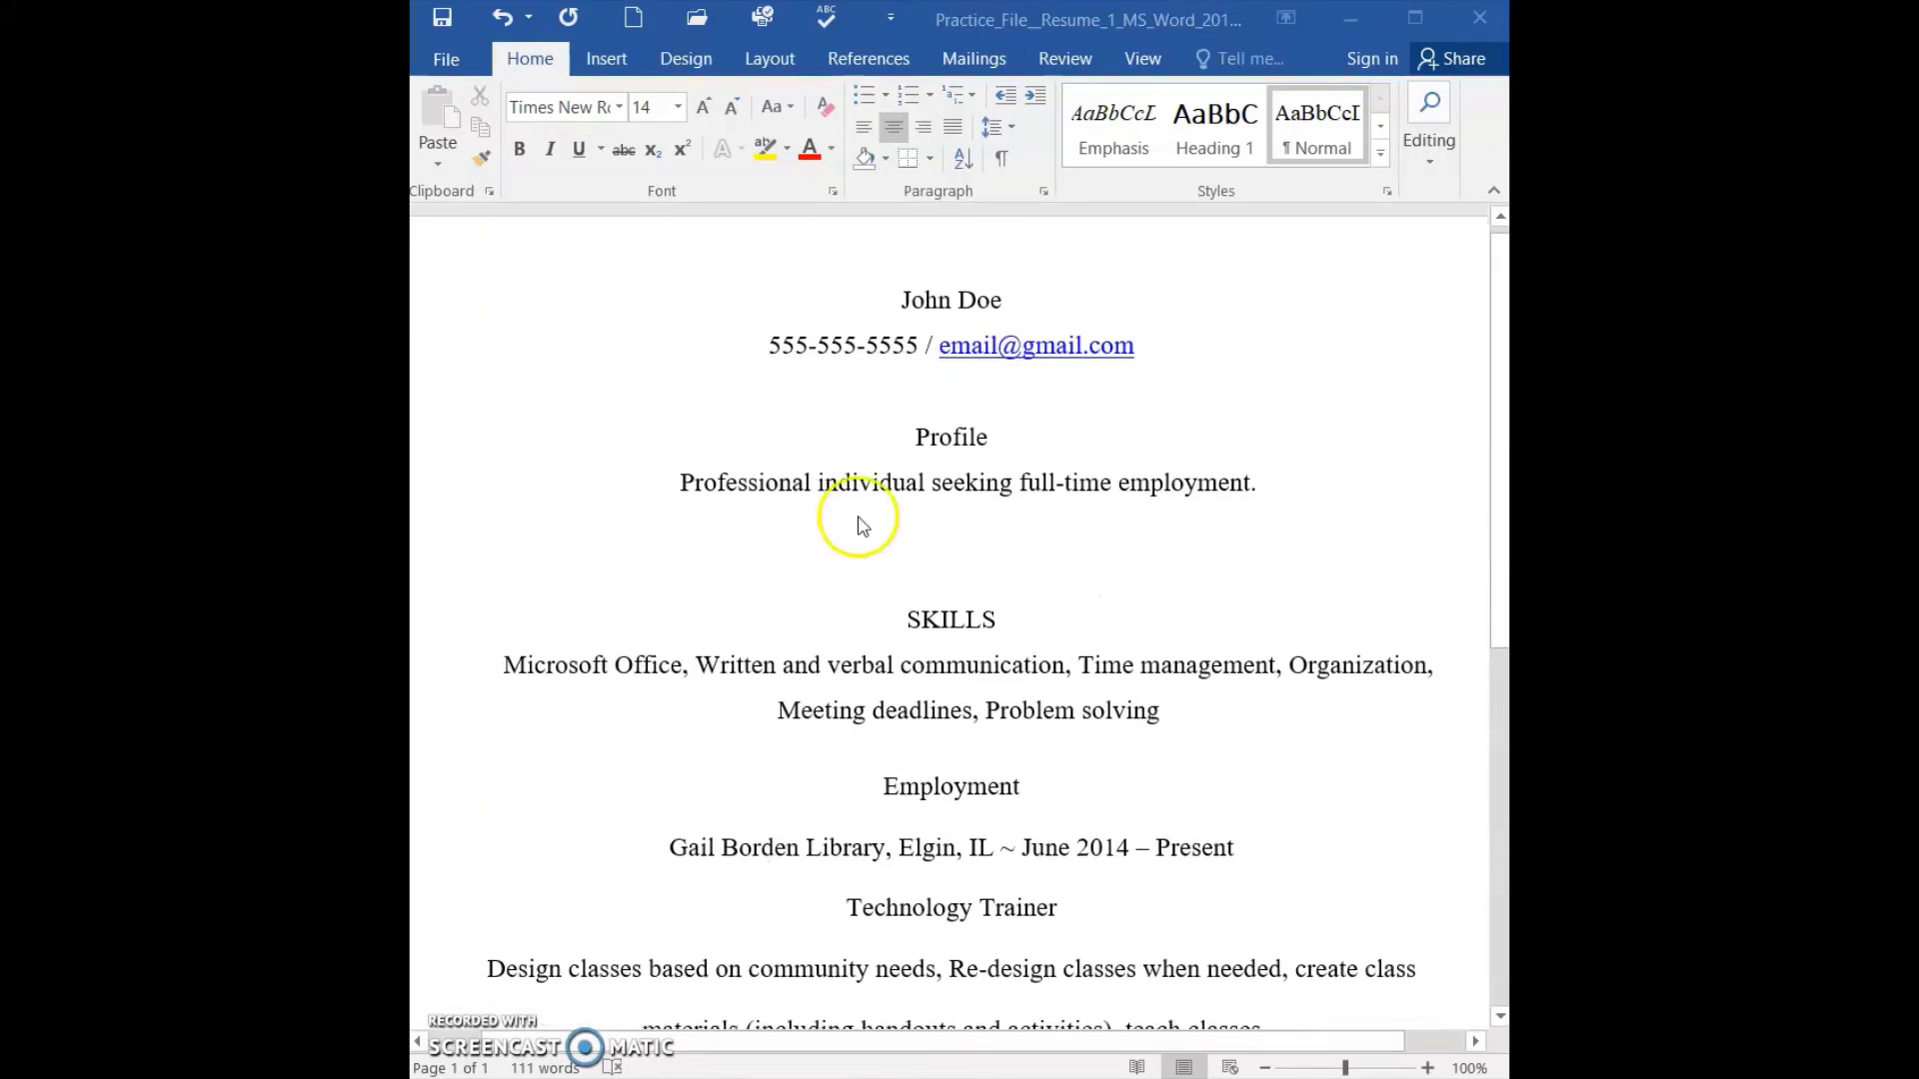
left_click(717, 527)
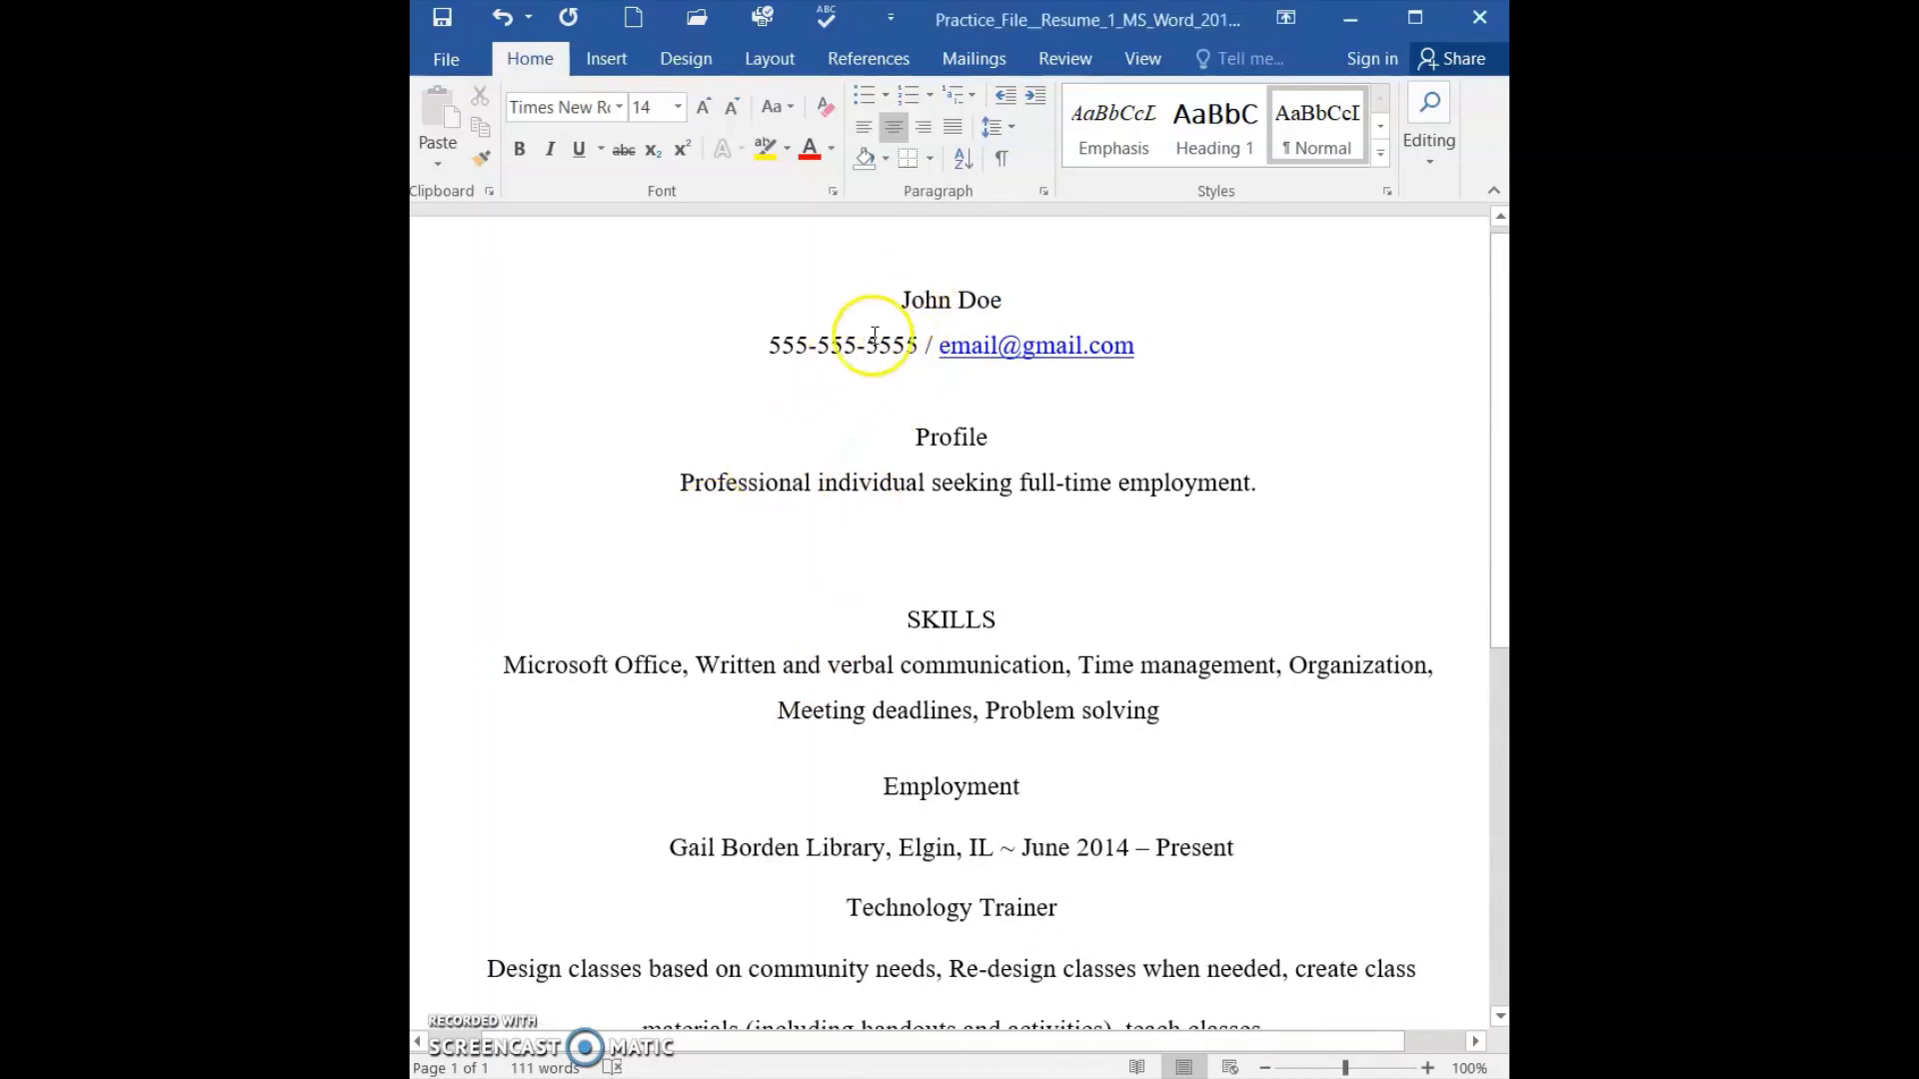
left_click_drag(909, 300, 1342, 812)
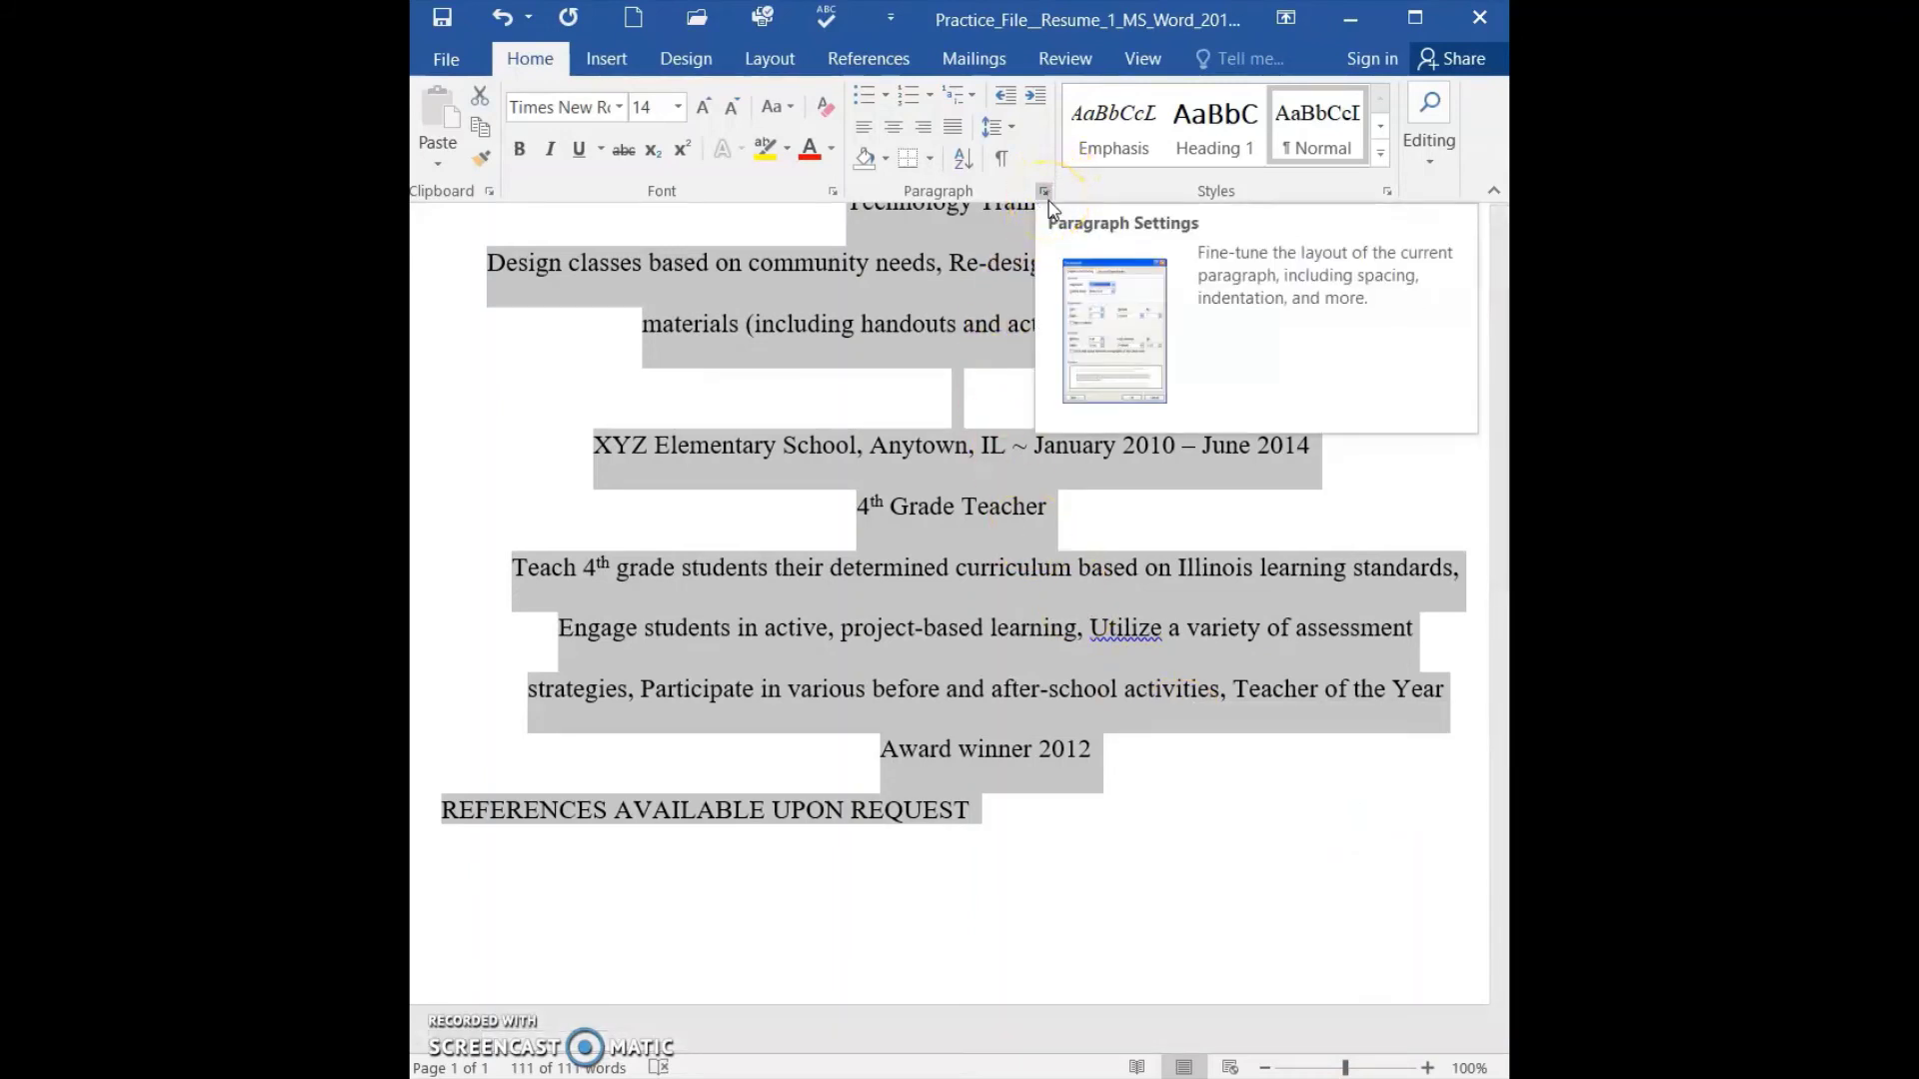
left_click(1046, 200)
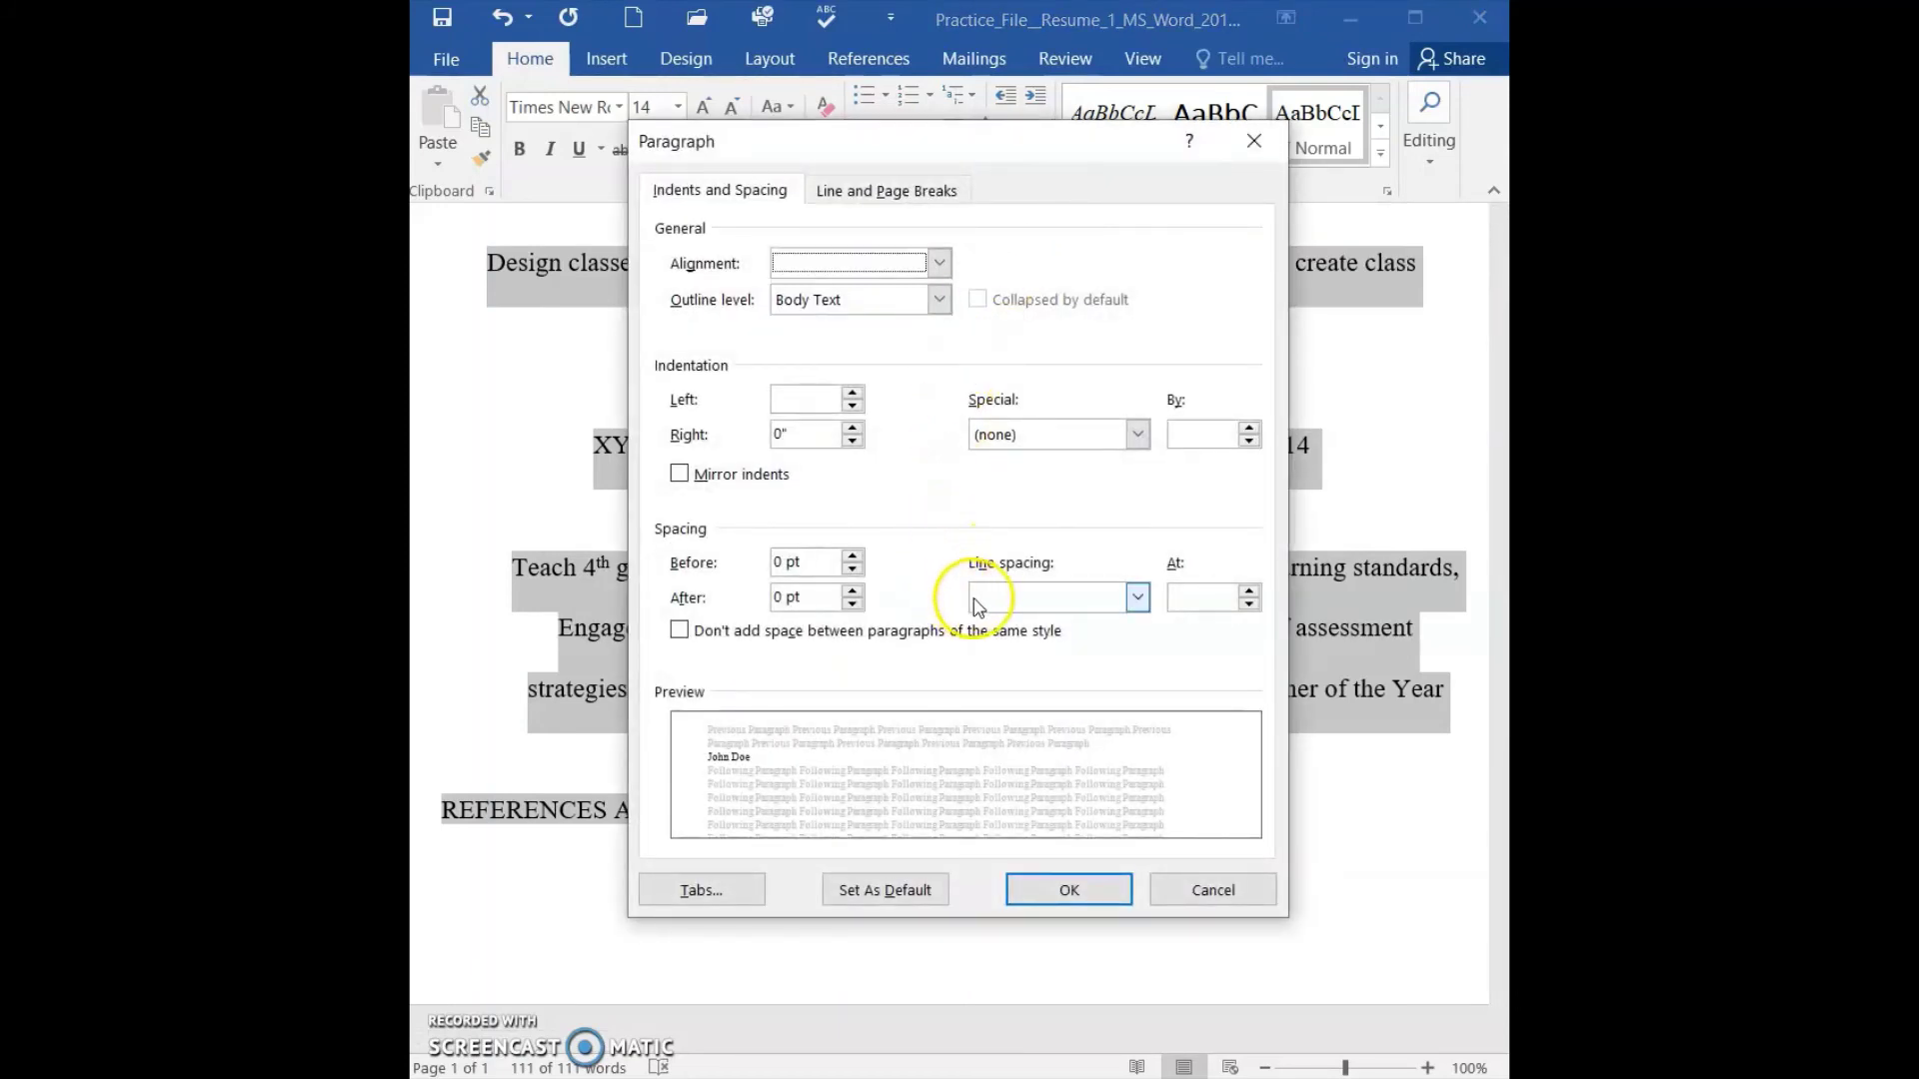
left_click(1139, 600)
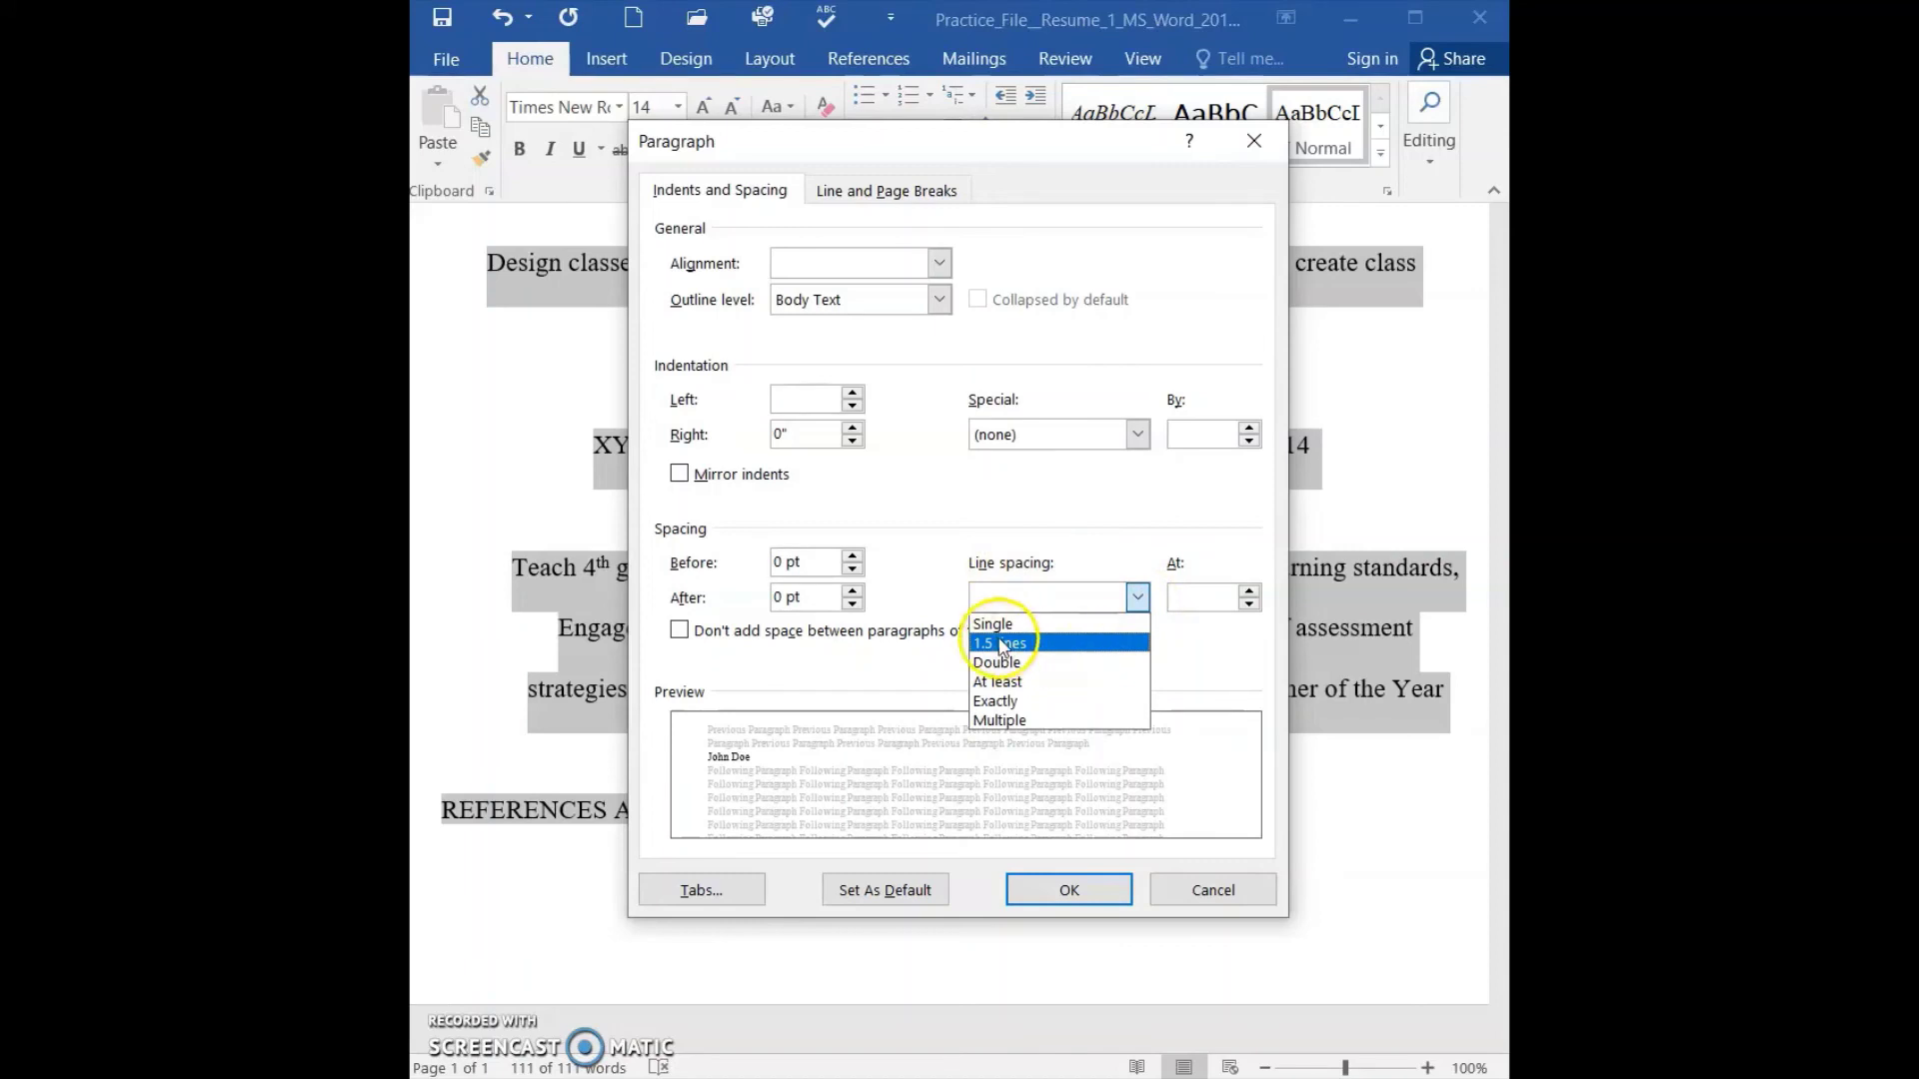
left_click(997, 627)
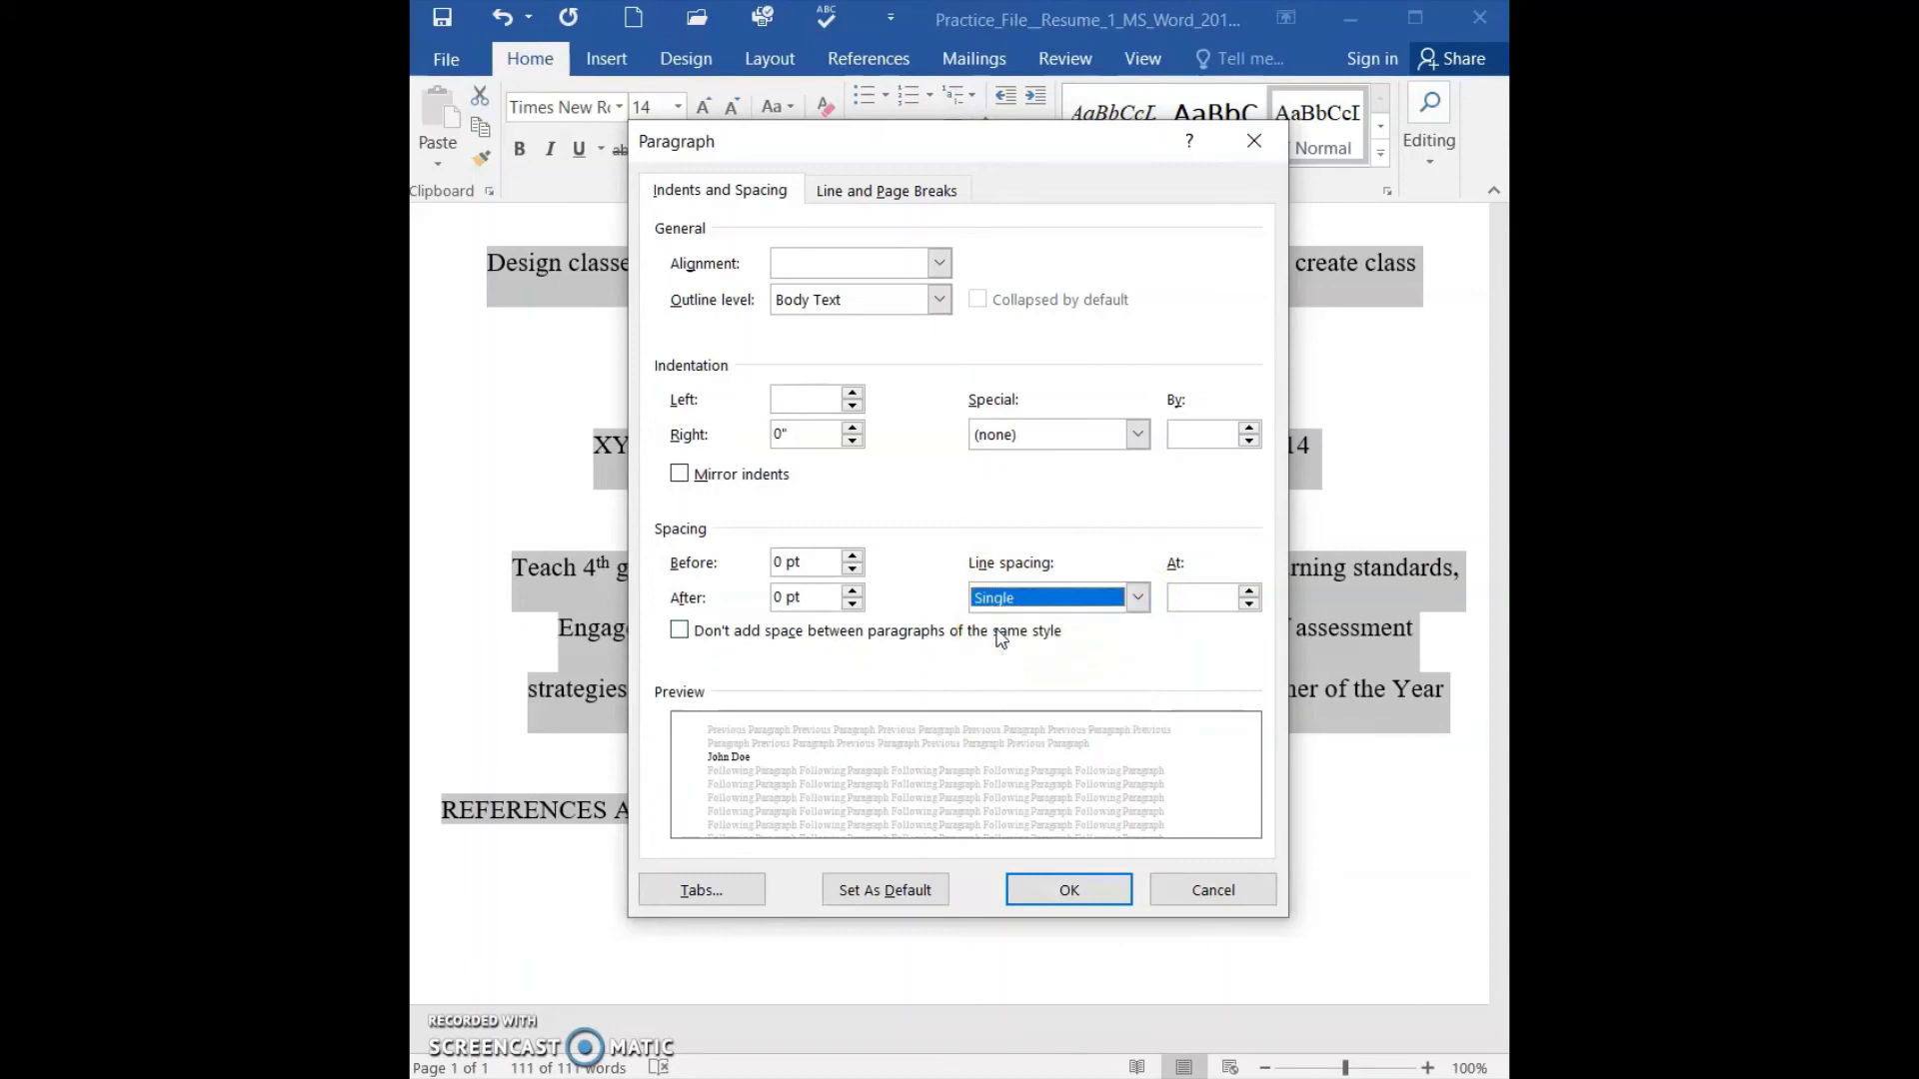
left_click(1127, 892)
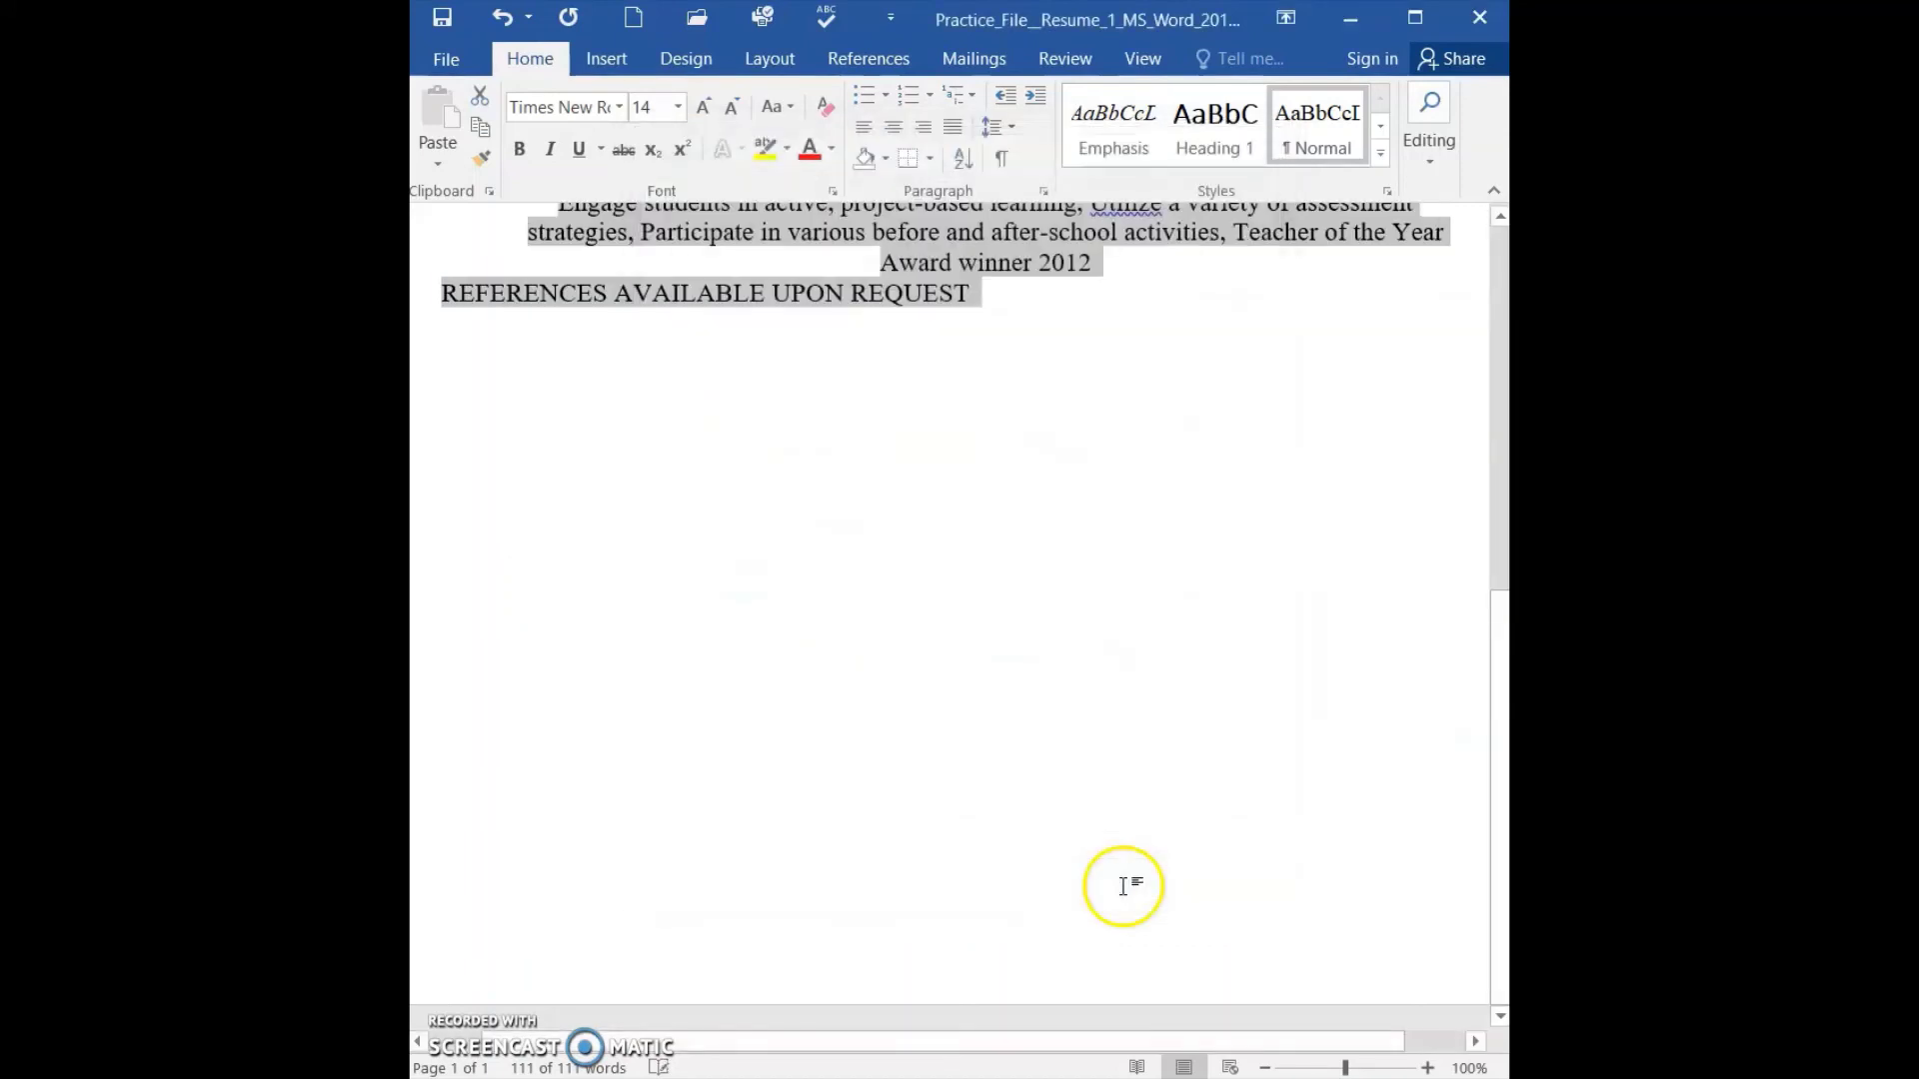
scroll(1083, 556, "up", 5)
scroll(1084, 562, "up", 3)
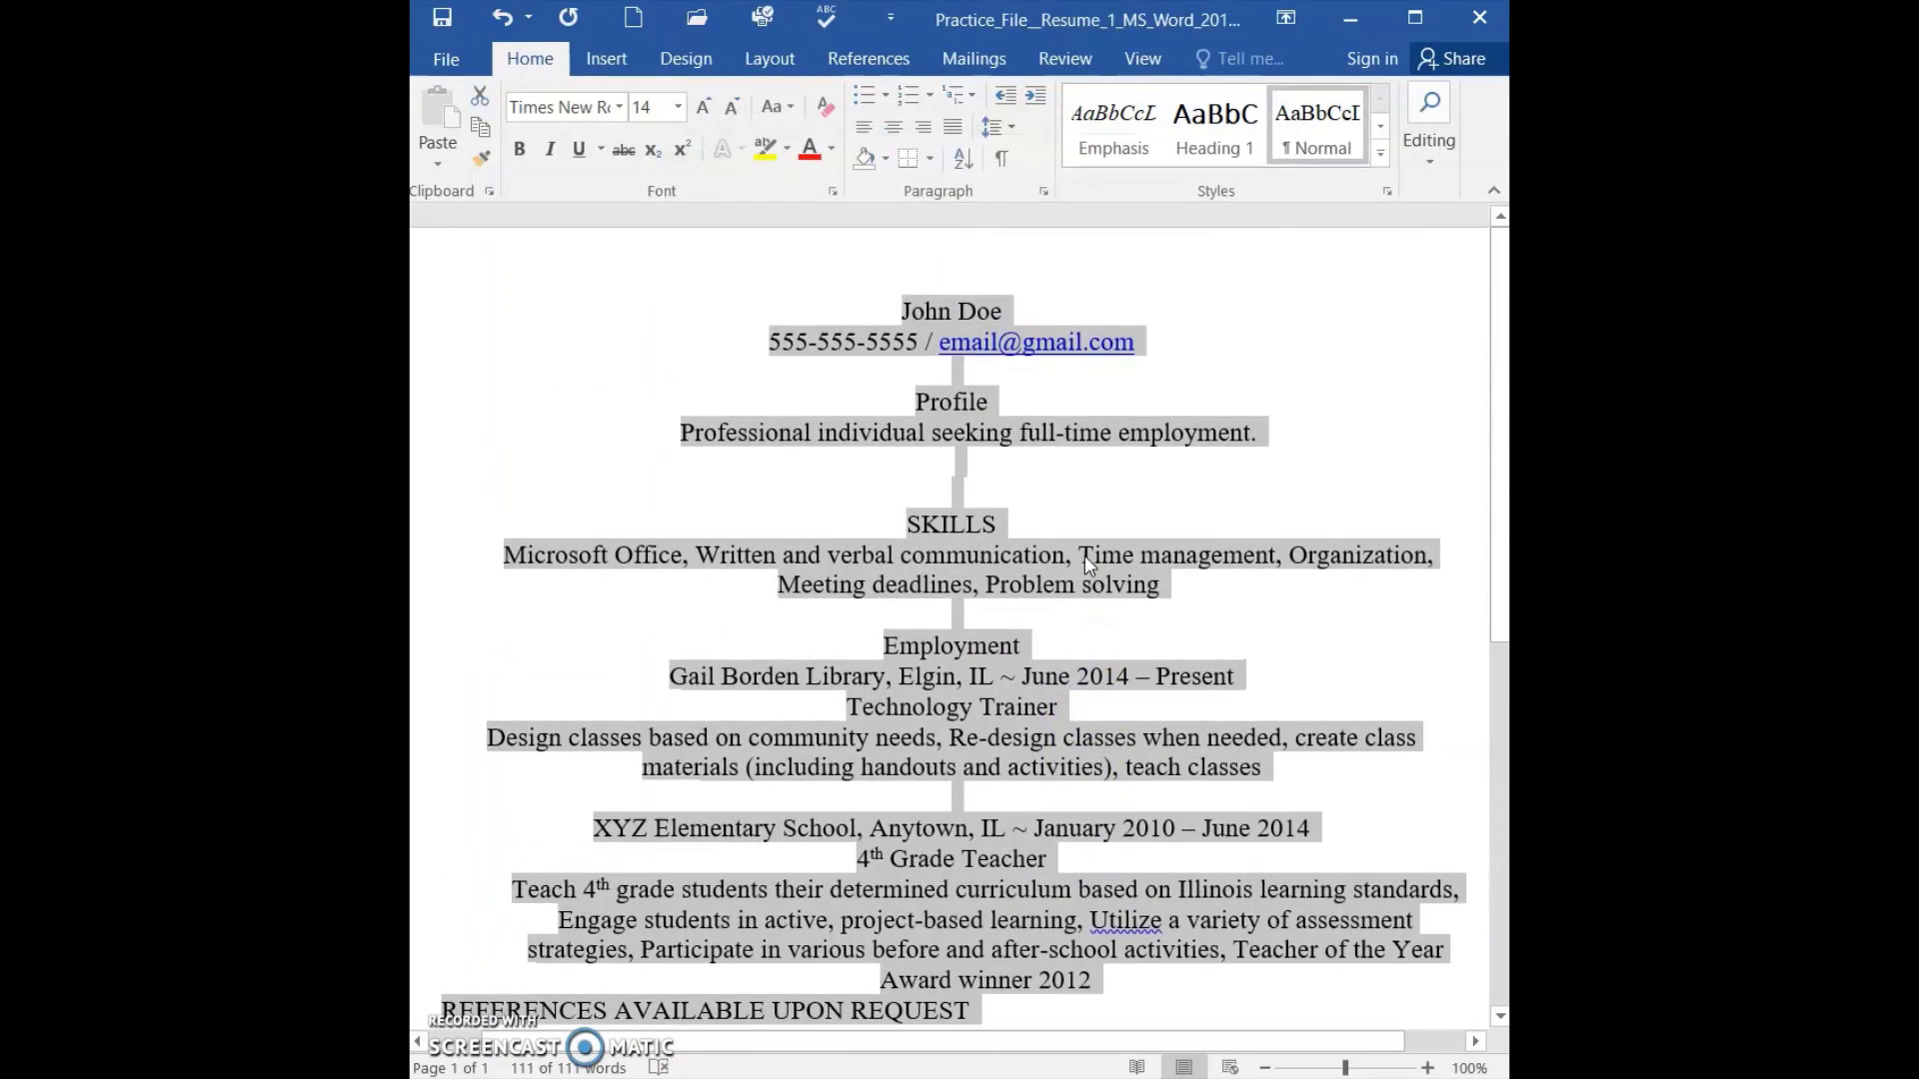
scroll(1083, 556, "down", 1)
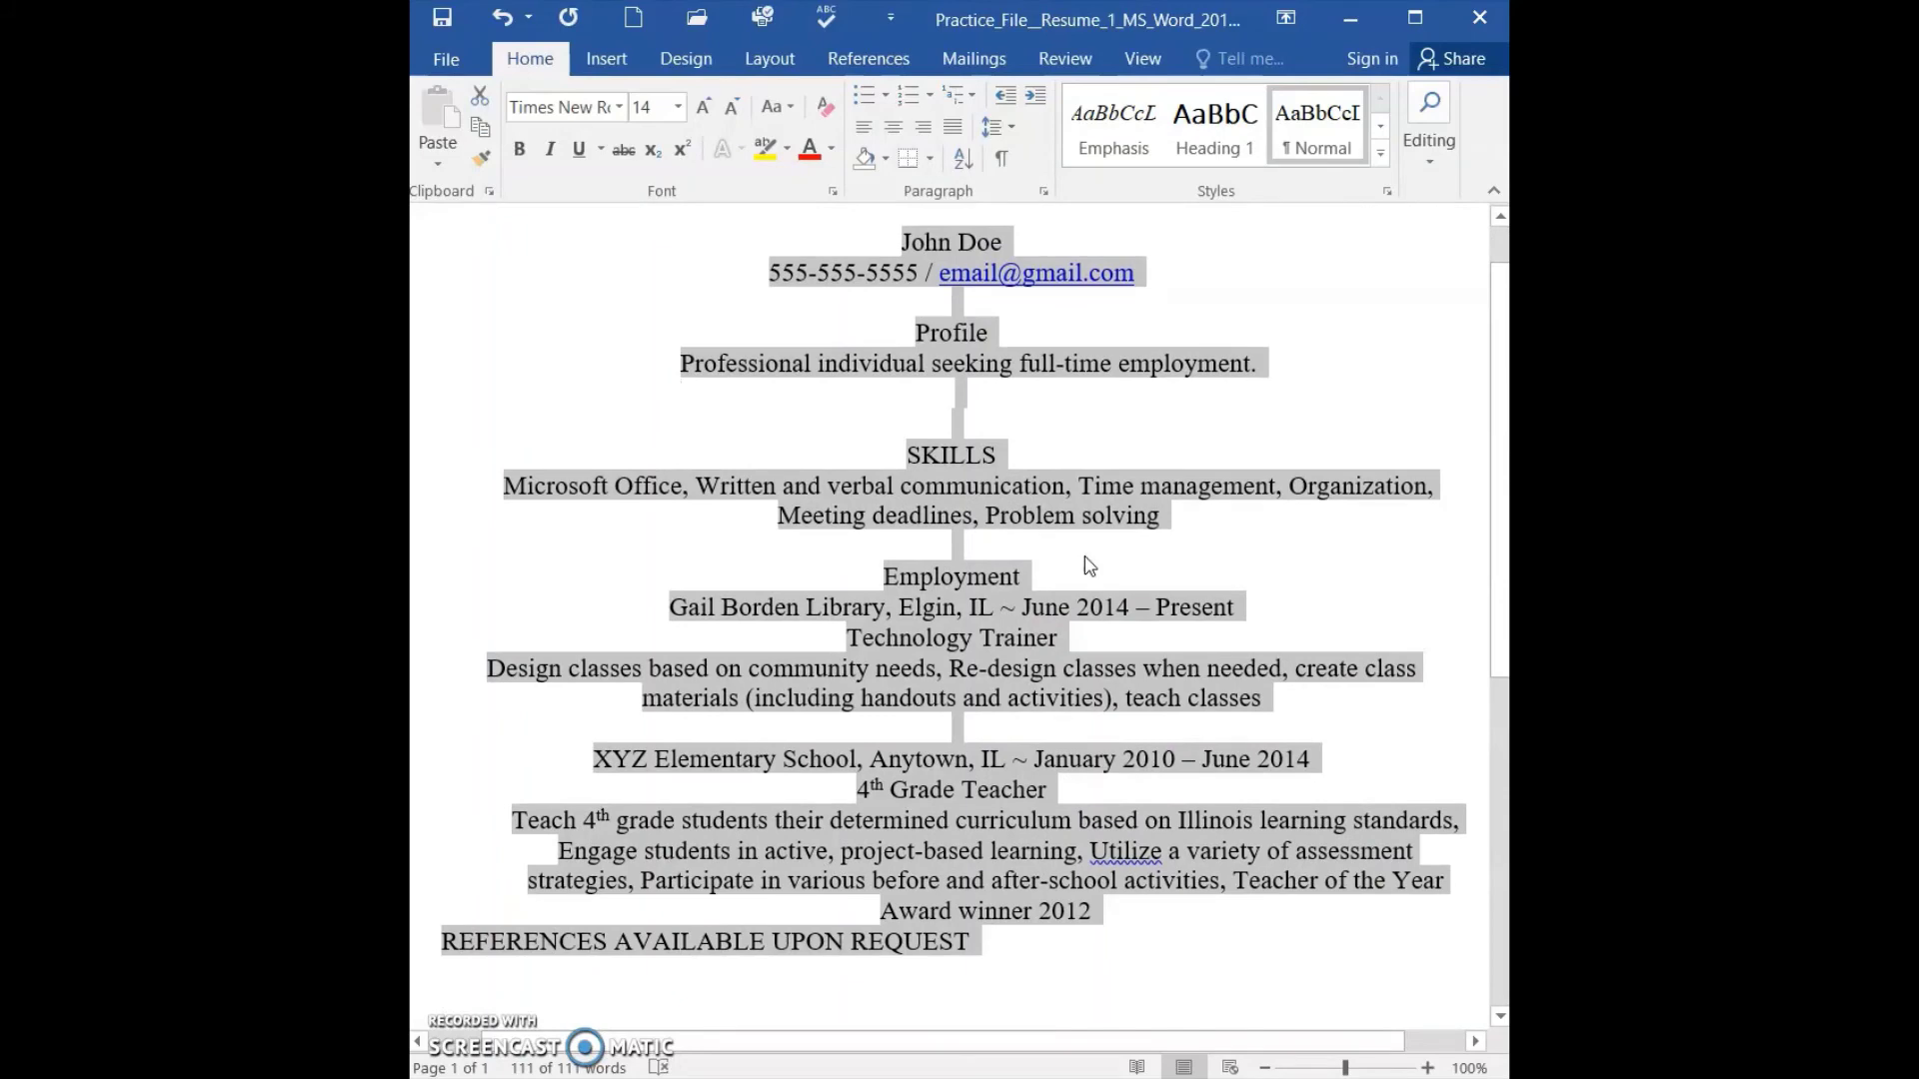
scroll(1089, 566, "up", 1)
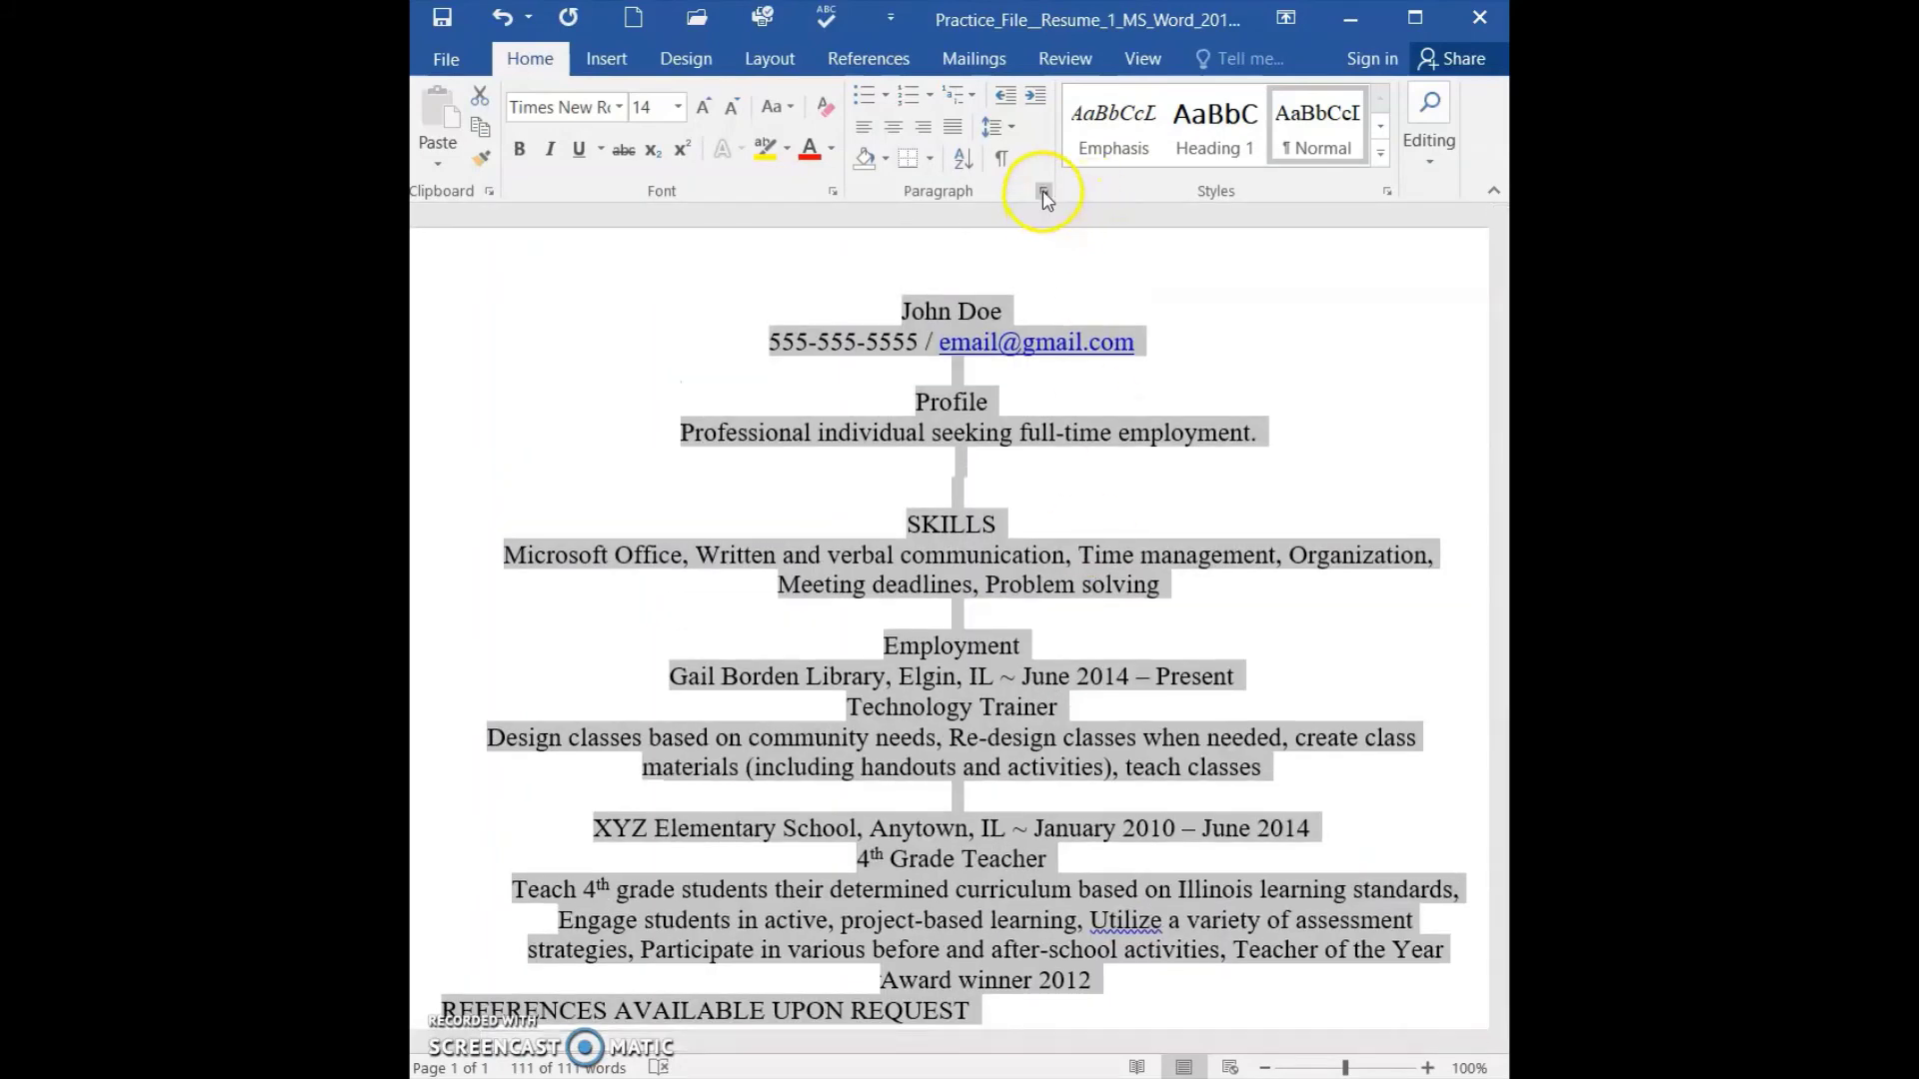
Set the line spacing of the whole selected resume to Double.
left_click(1043, 192)
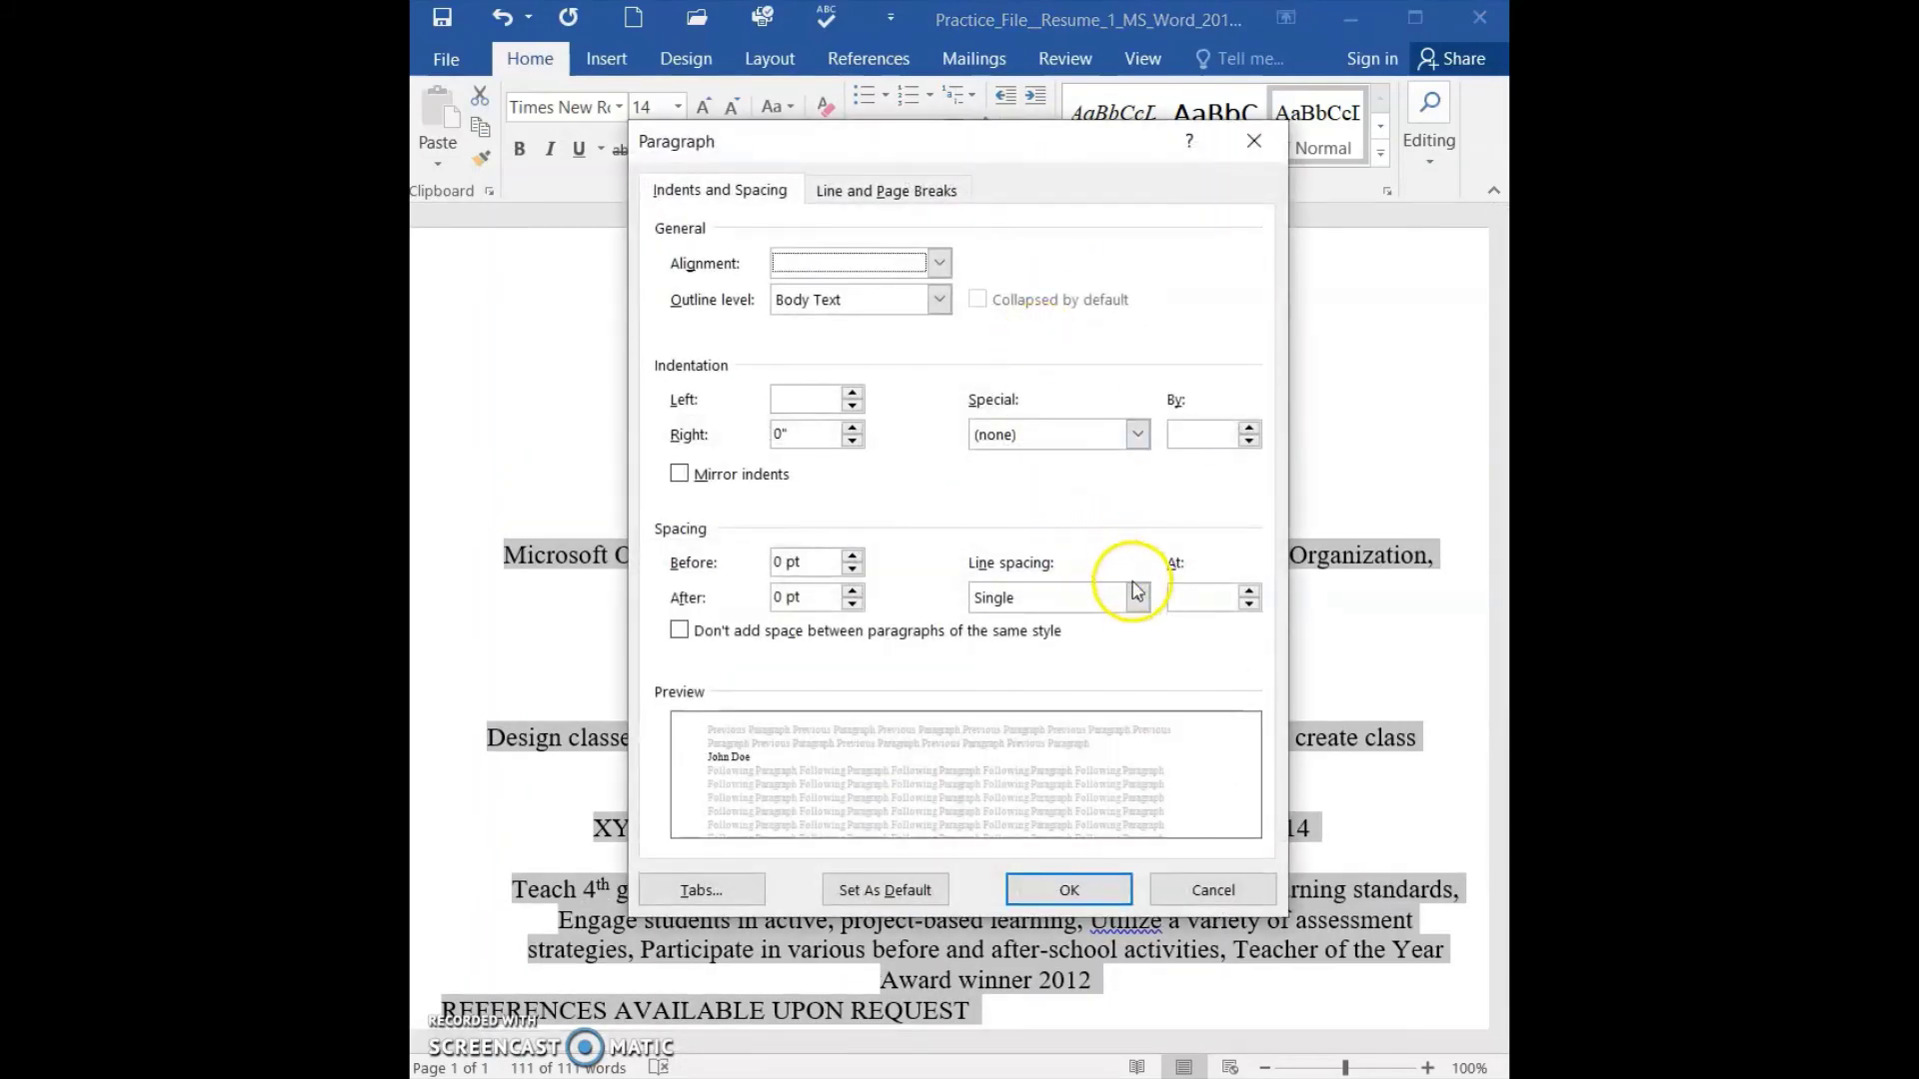
left_click(1136, 594)
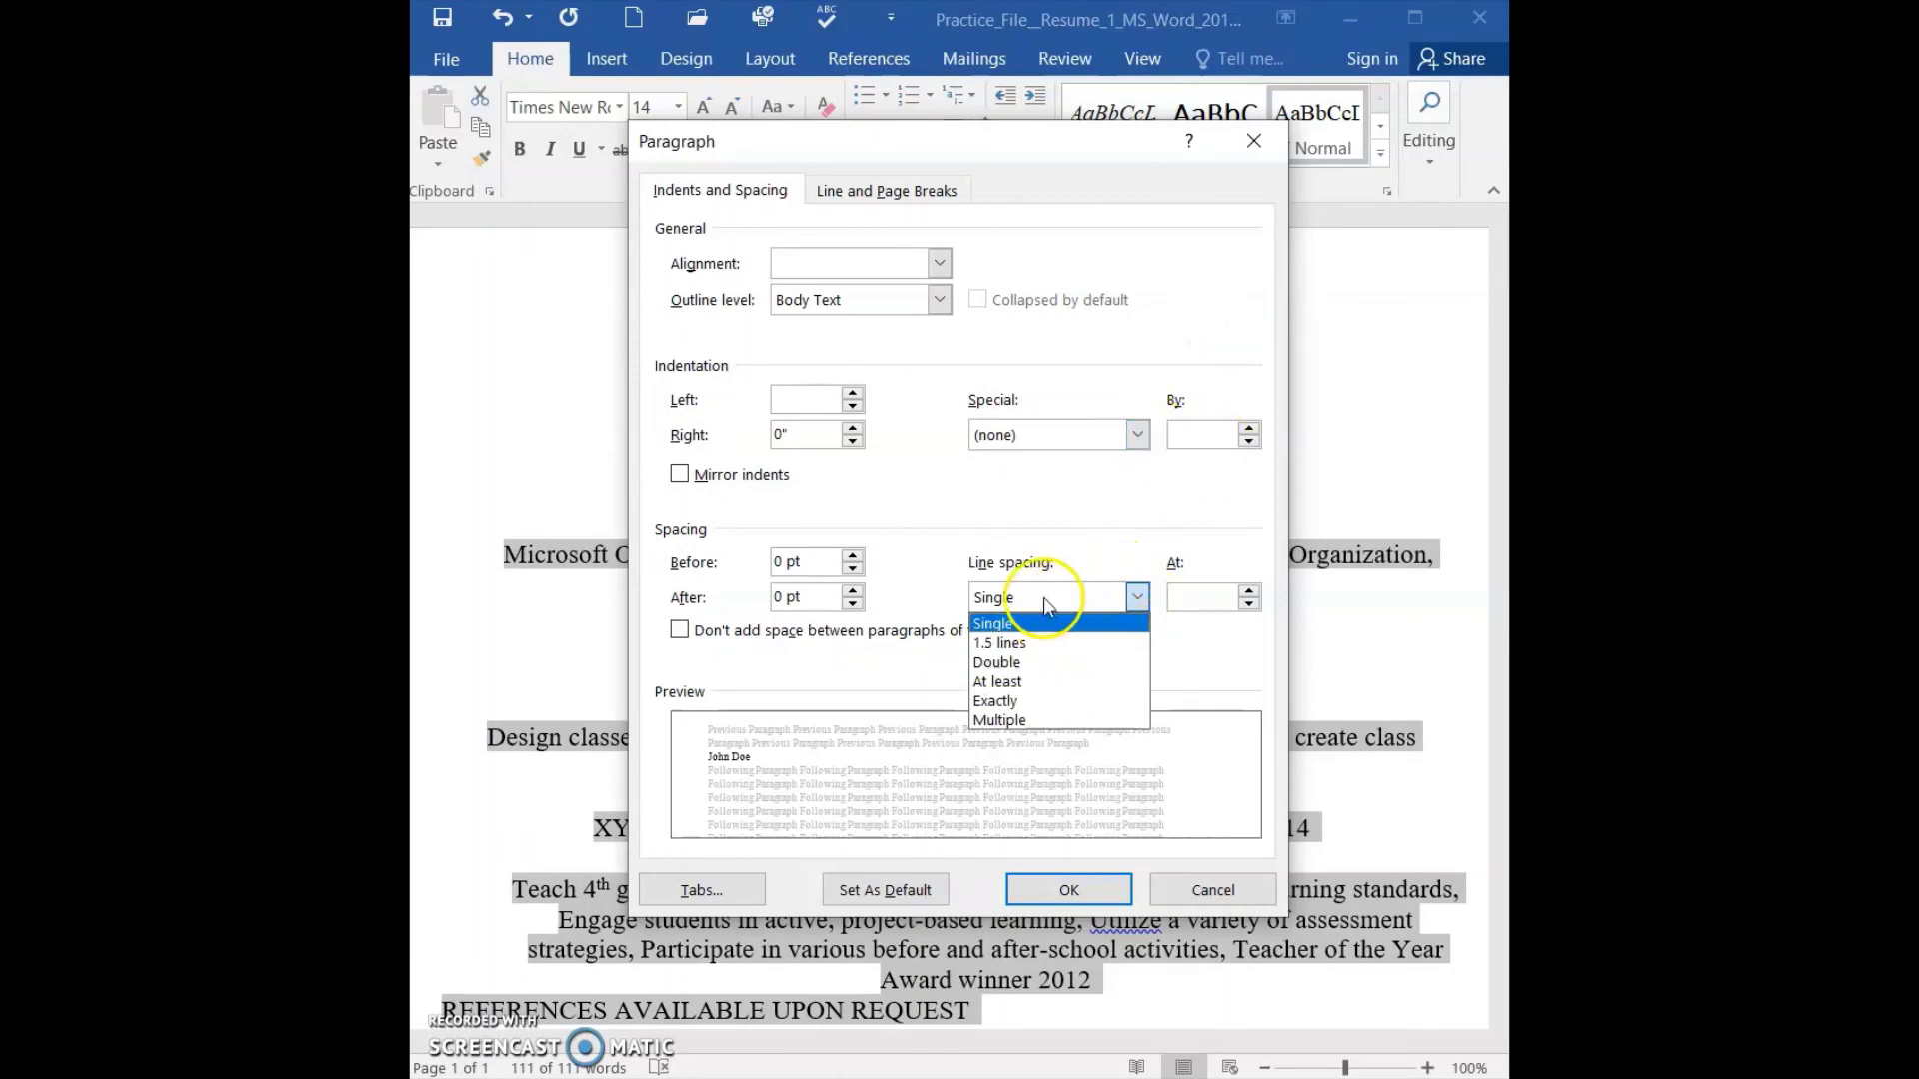
left_click(1009, 663)
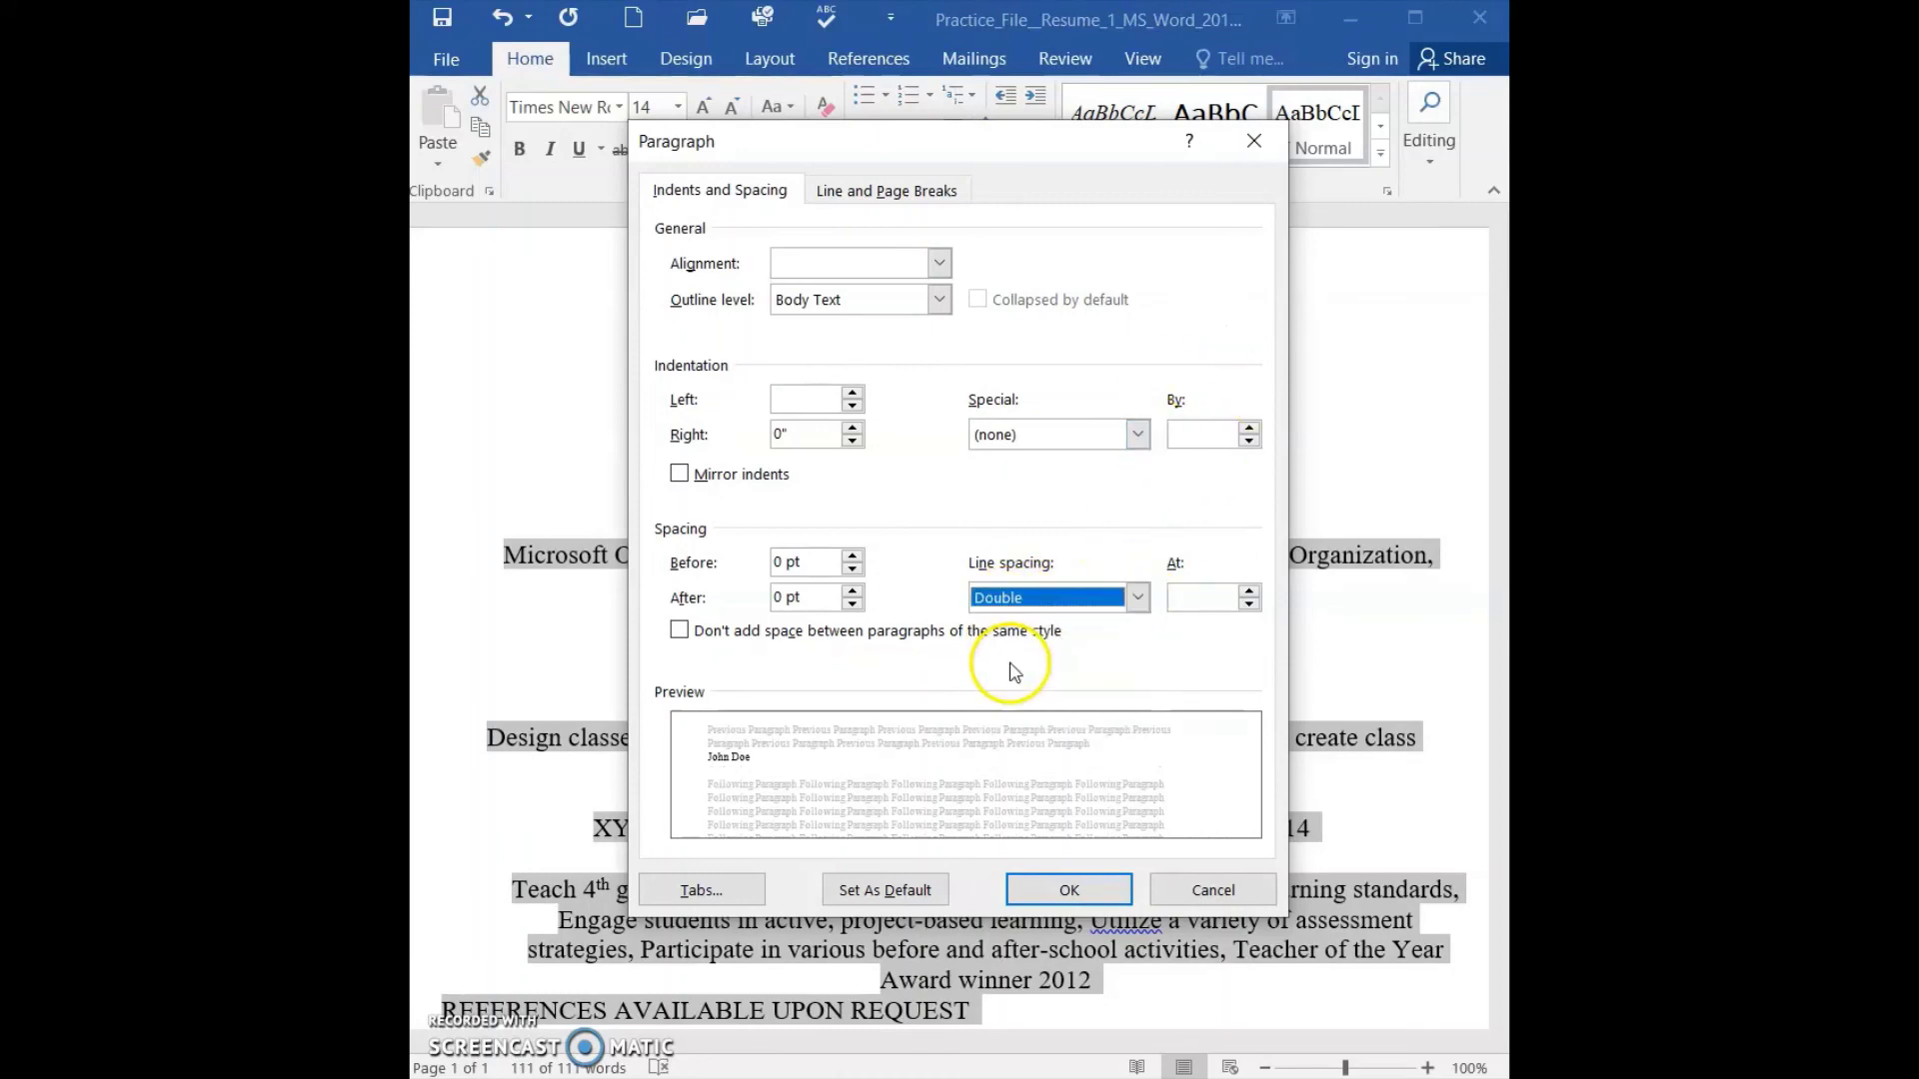
left_click(1068, 888)
scroll(1093, 881, "down", 5)
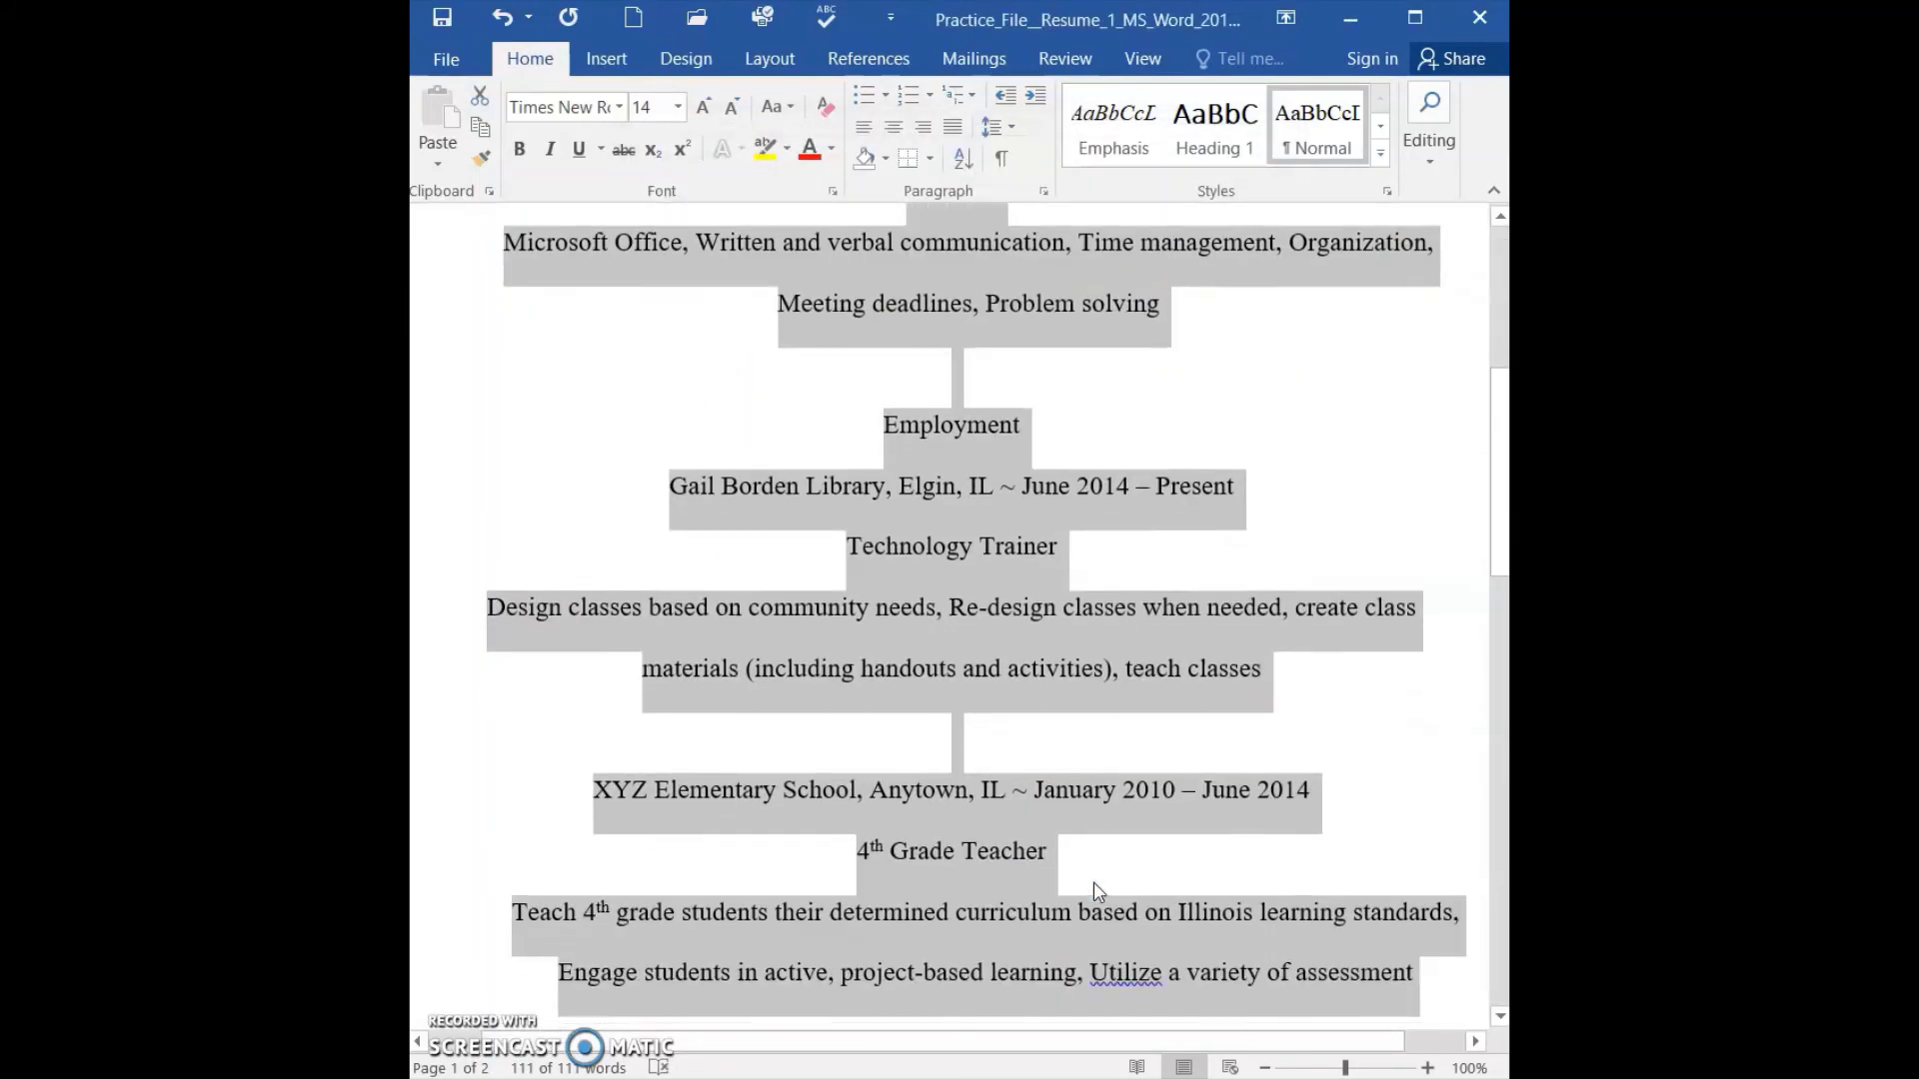
scroll(1093, 882, "down", 10)
scroll(1093, 881, "up", 6)
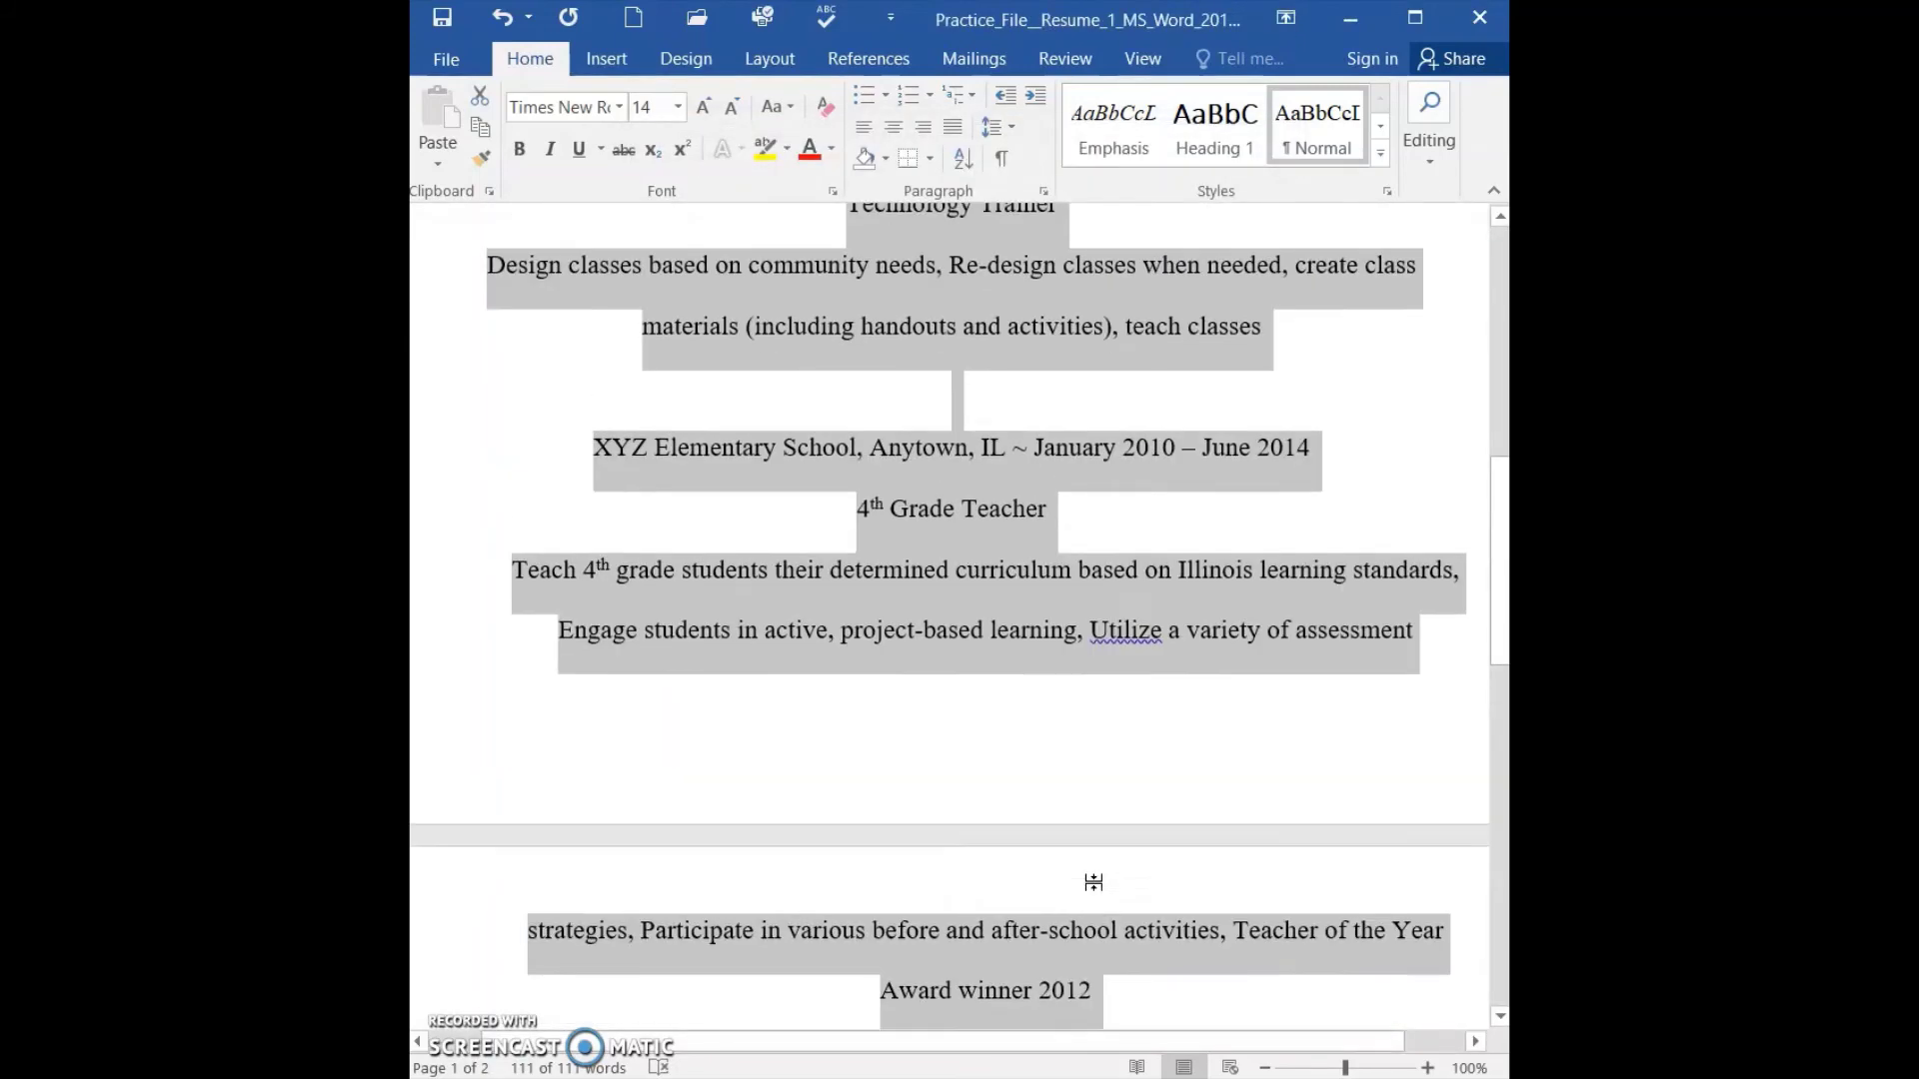
scroll(1093, 882, "up", 10)
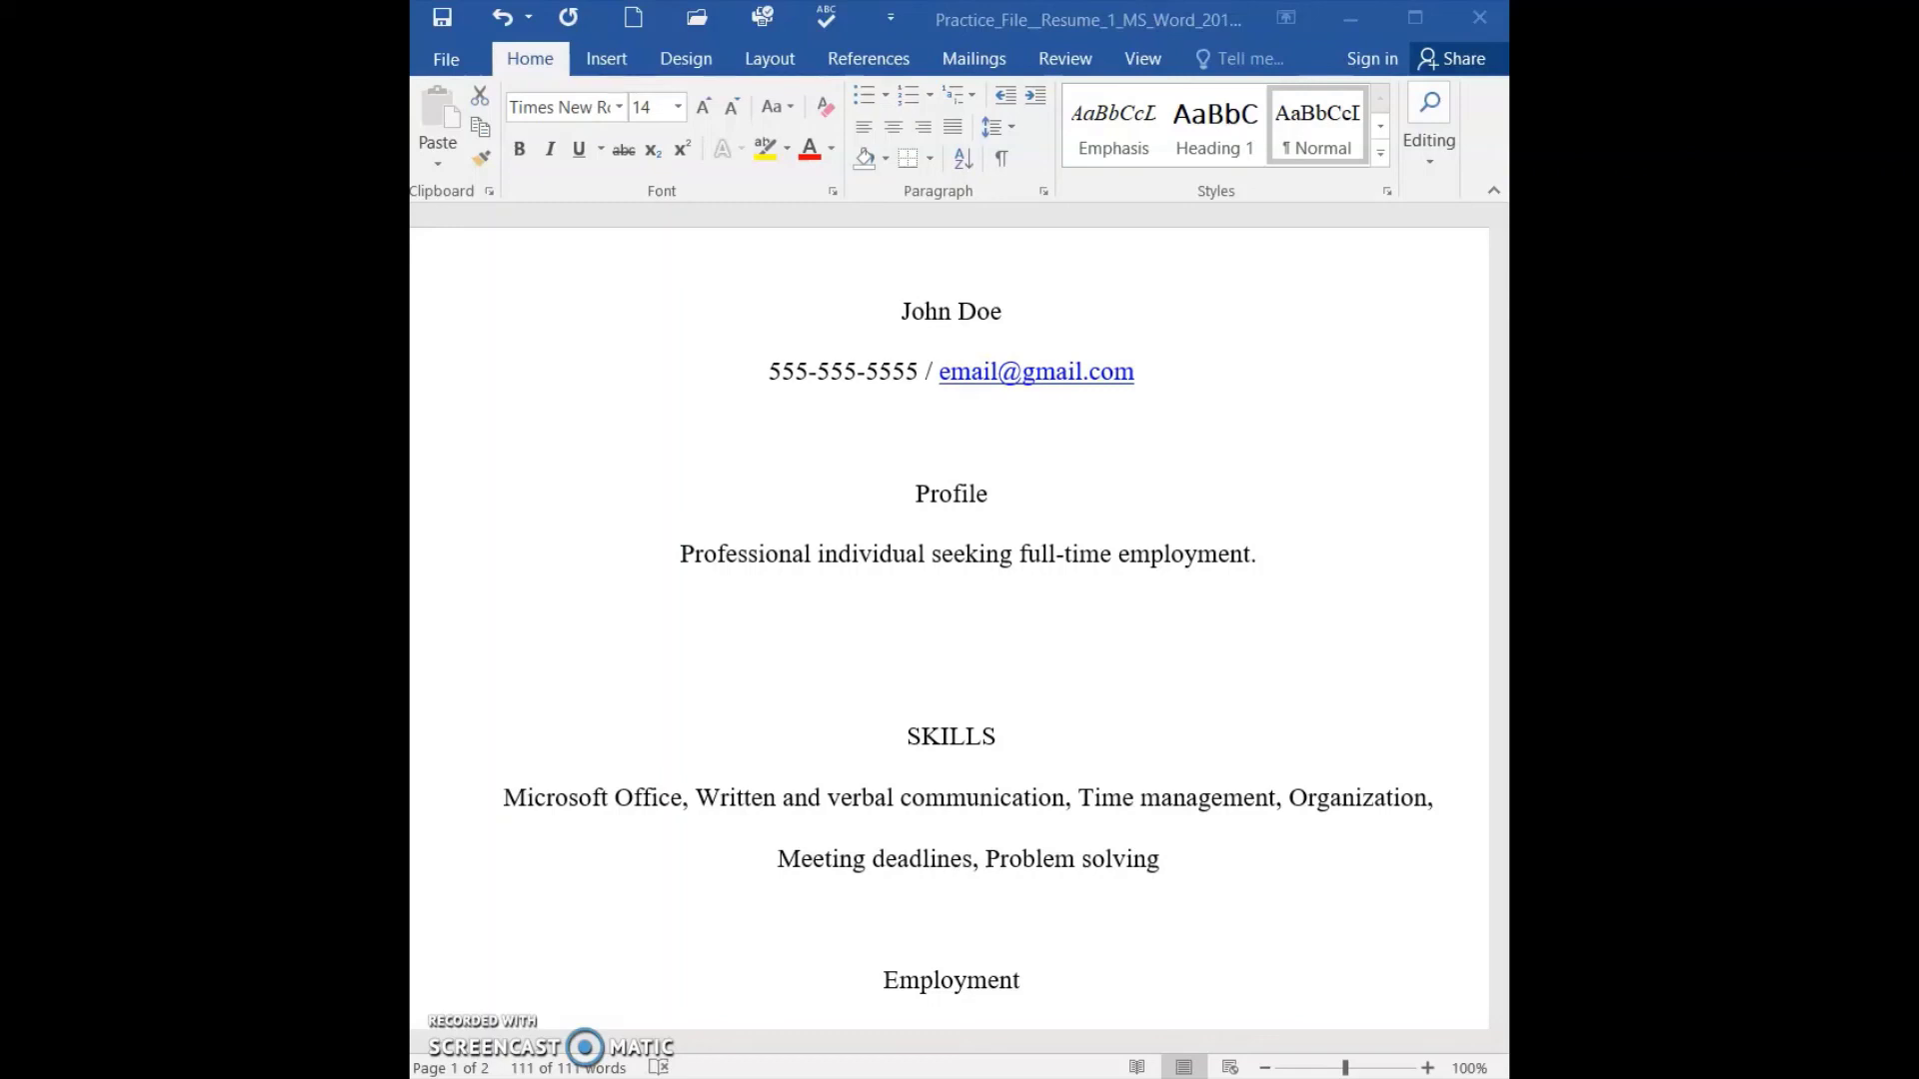
Check the line spacing option in the paragraph settings of the name line at the start of the resume.
left_click(903, 310)
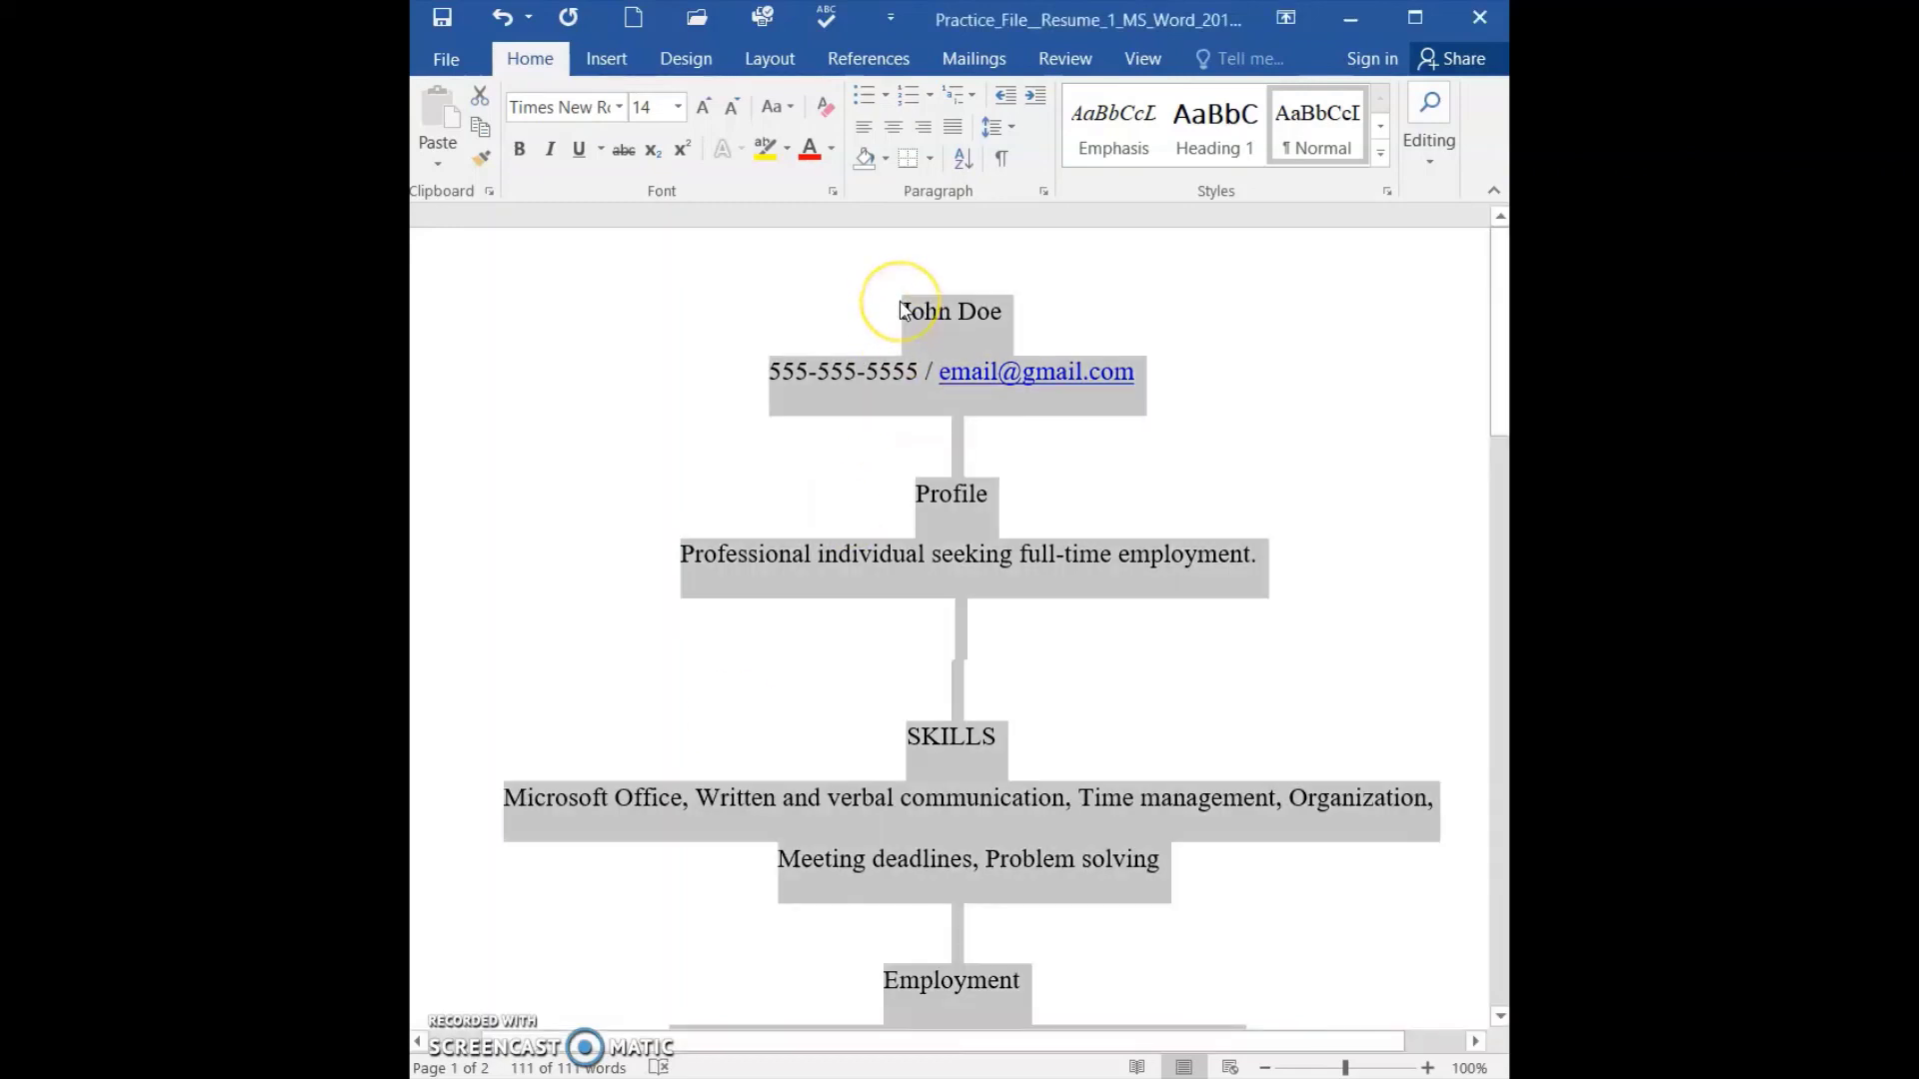
left_click(902, 309)
double_click(902, 310)
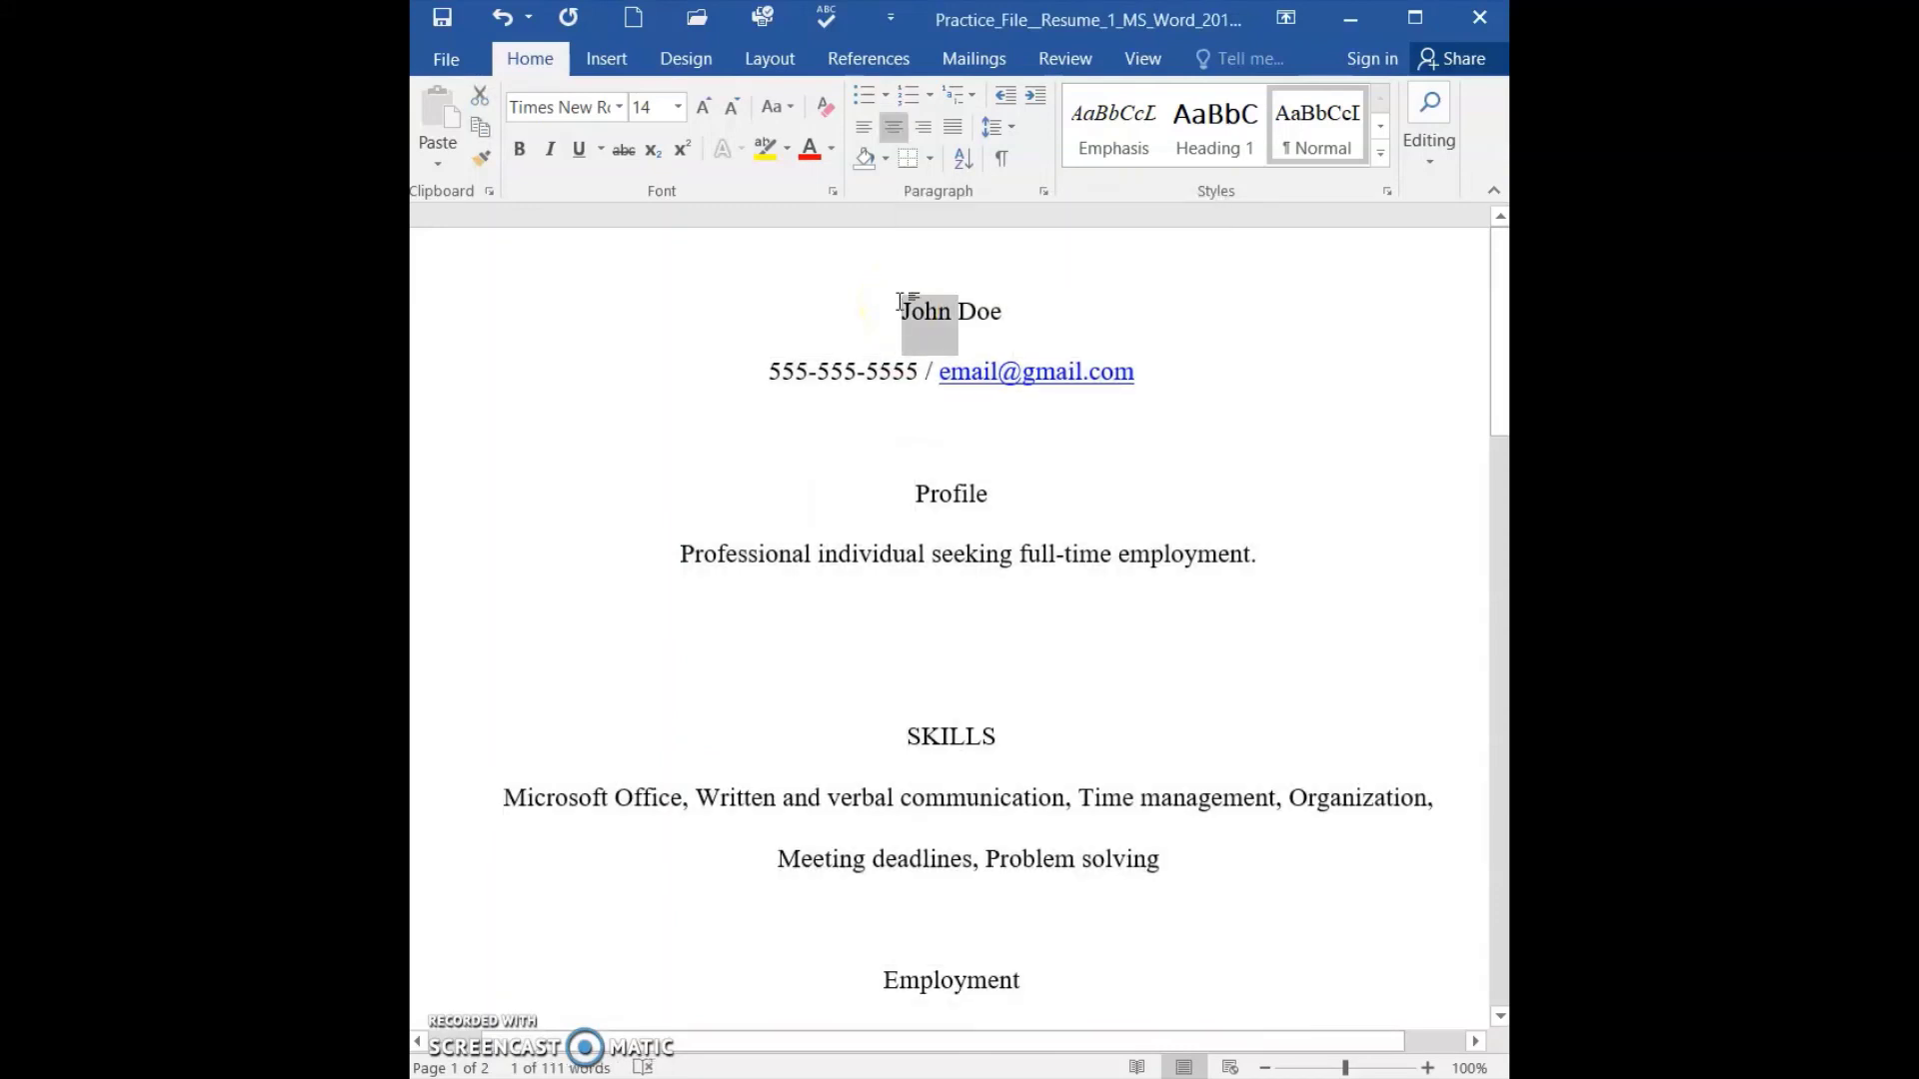
left_click(902, 304)
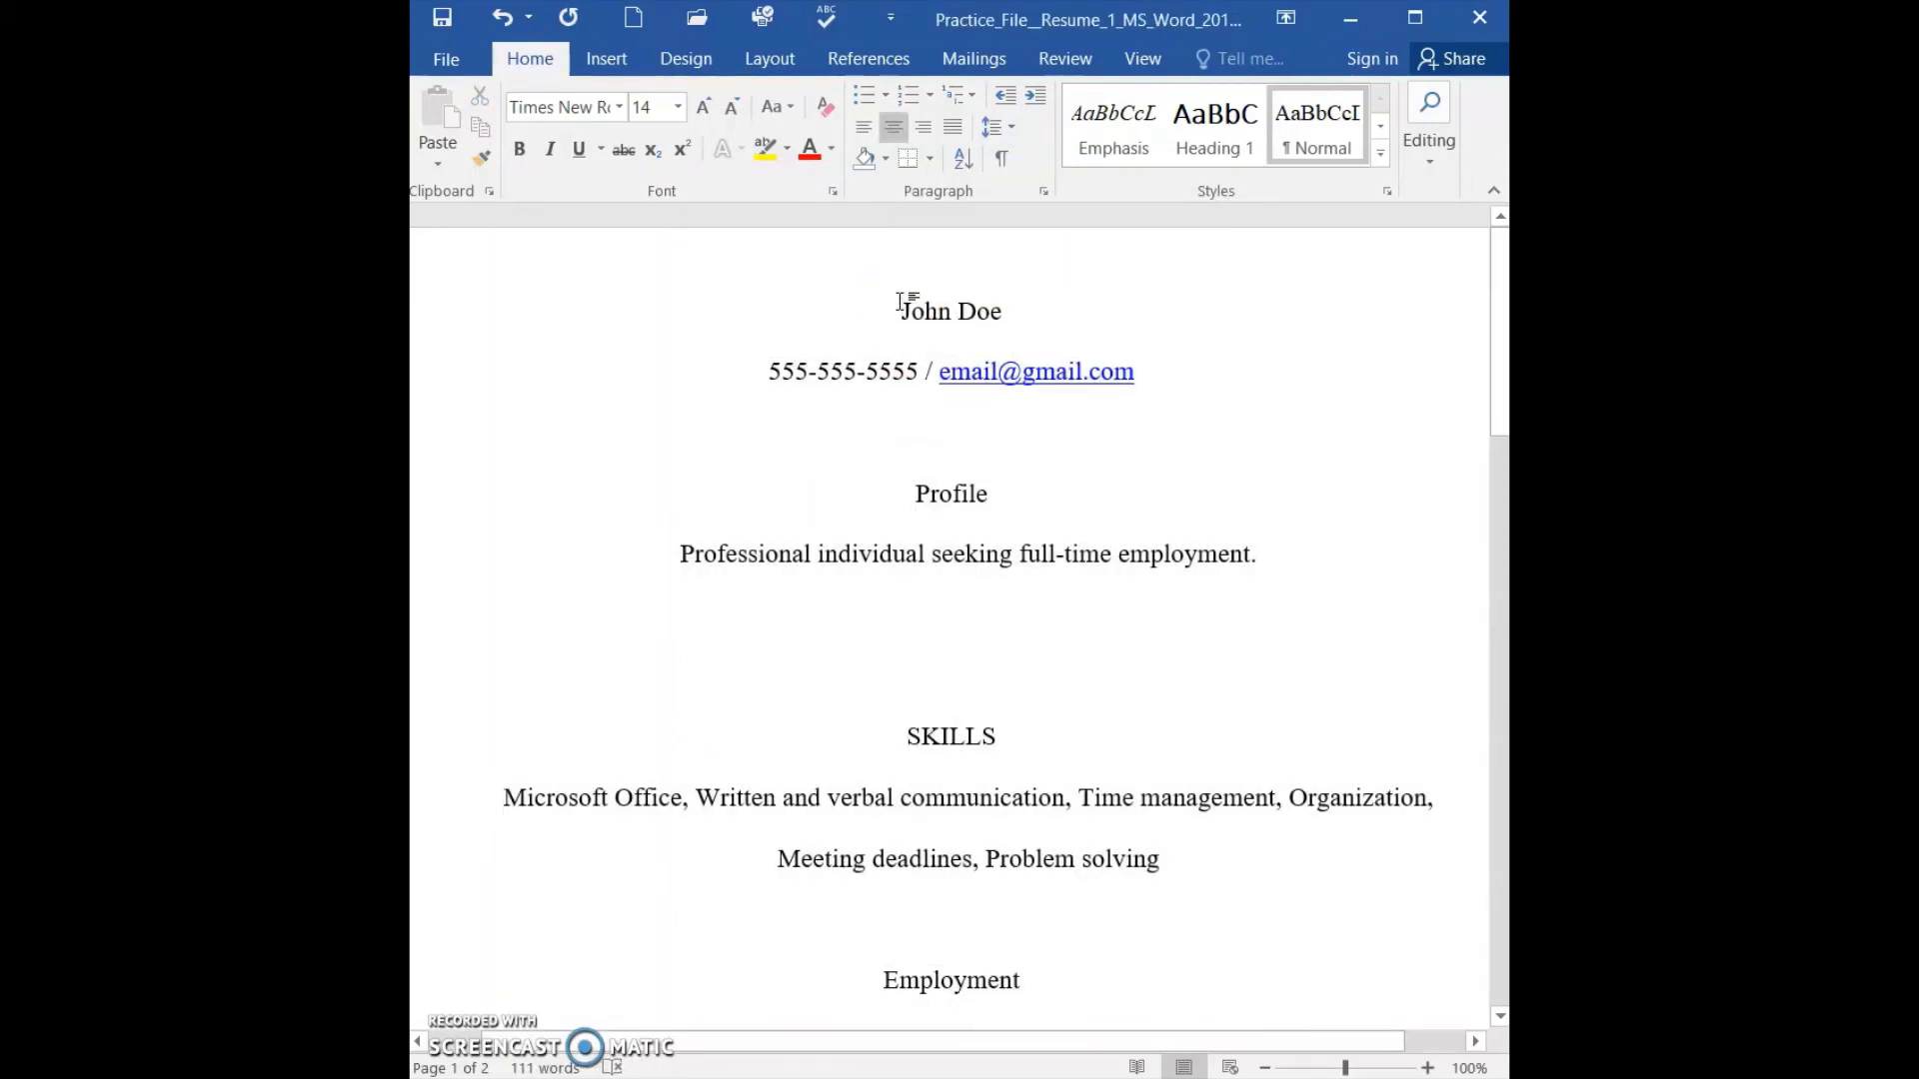
left_click(1044, 193)
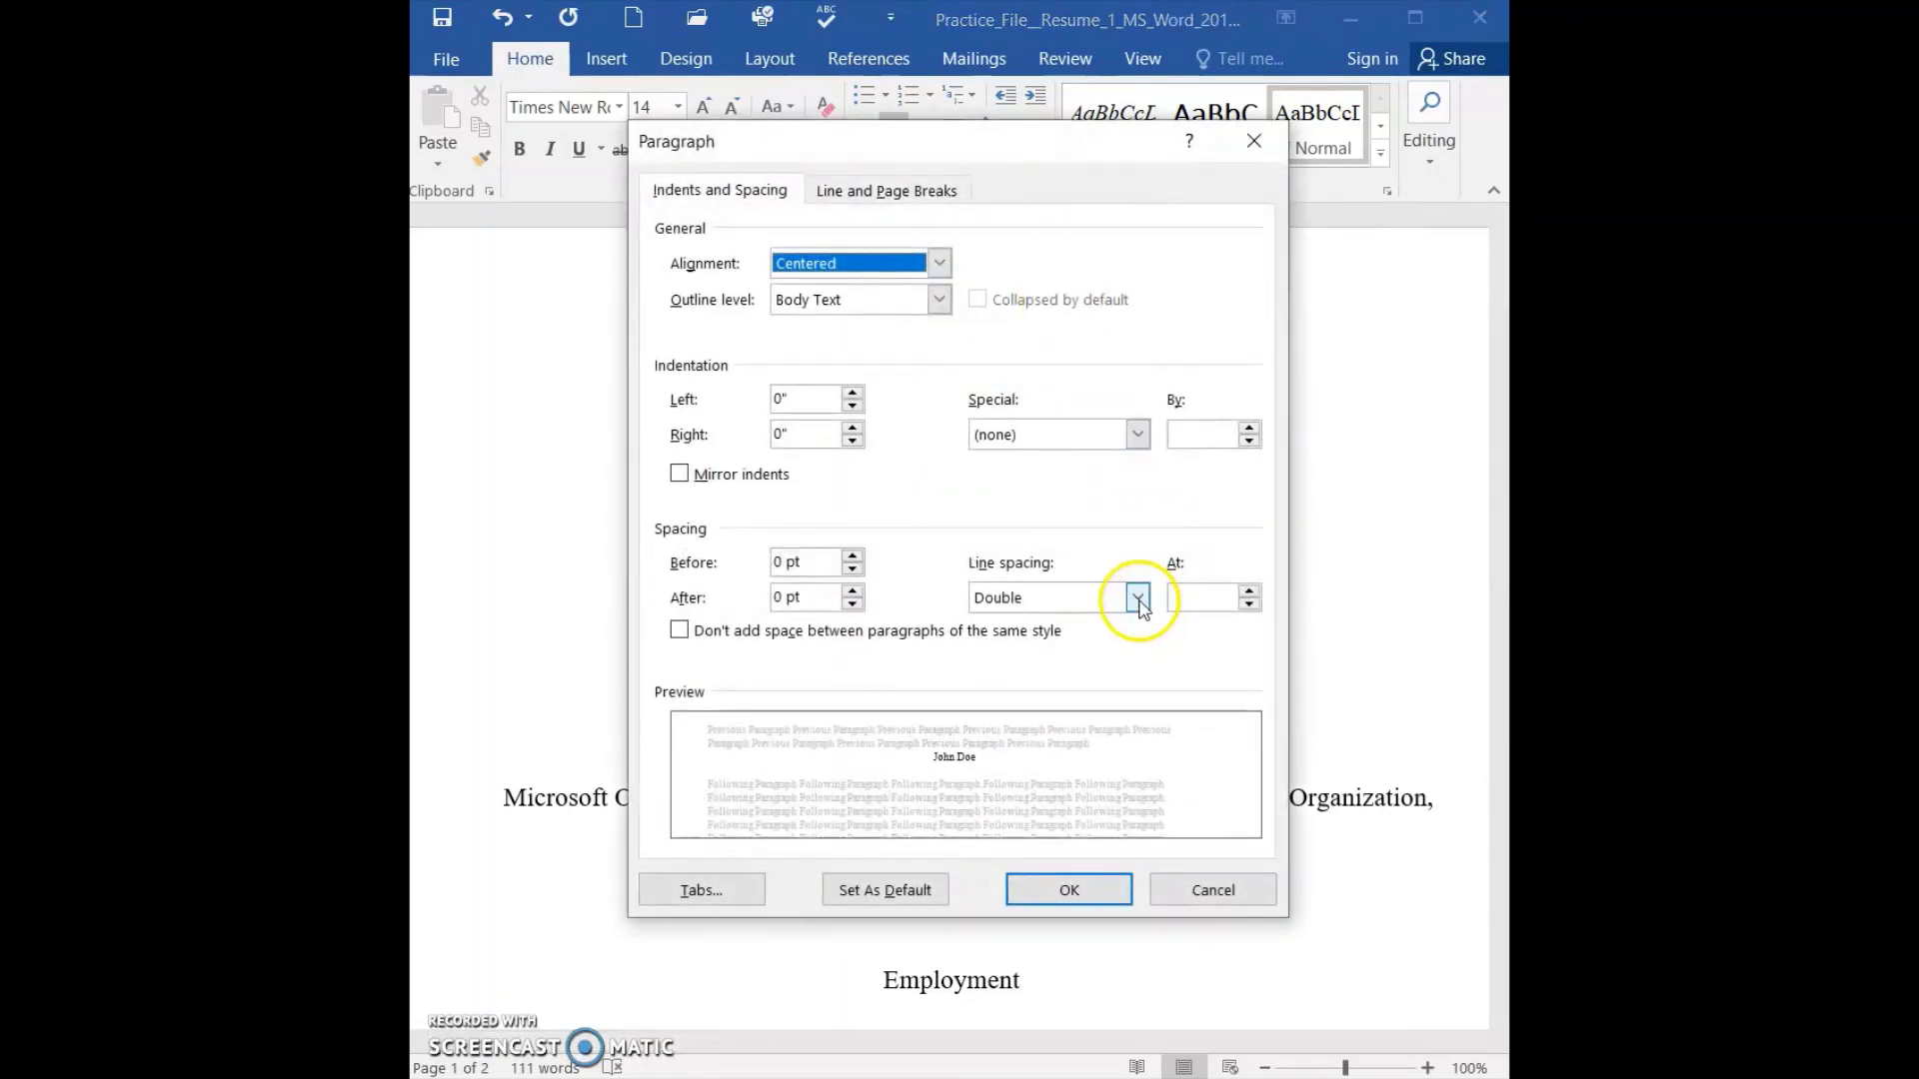
left_click(1104, 887)
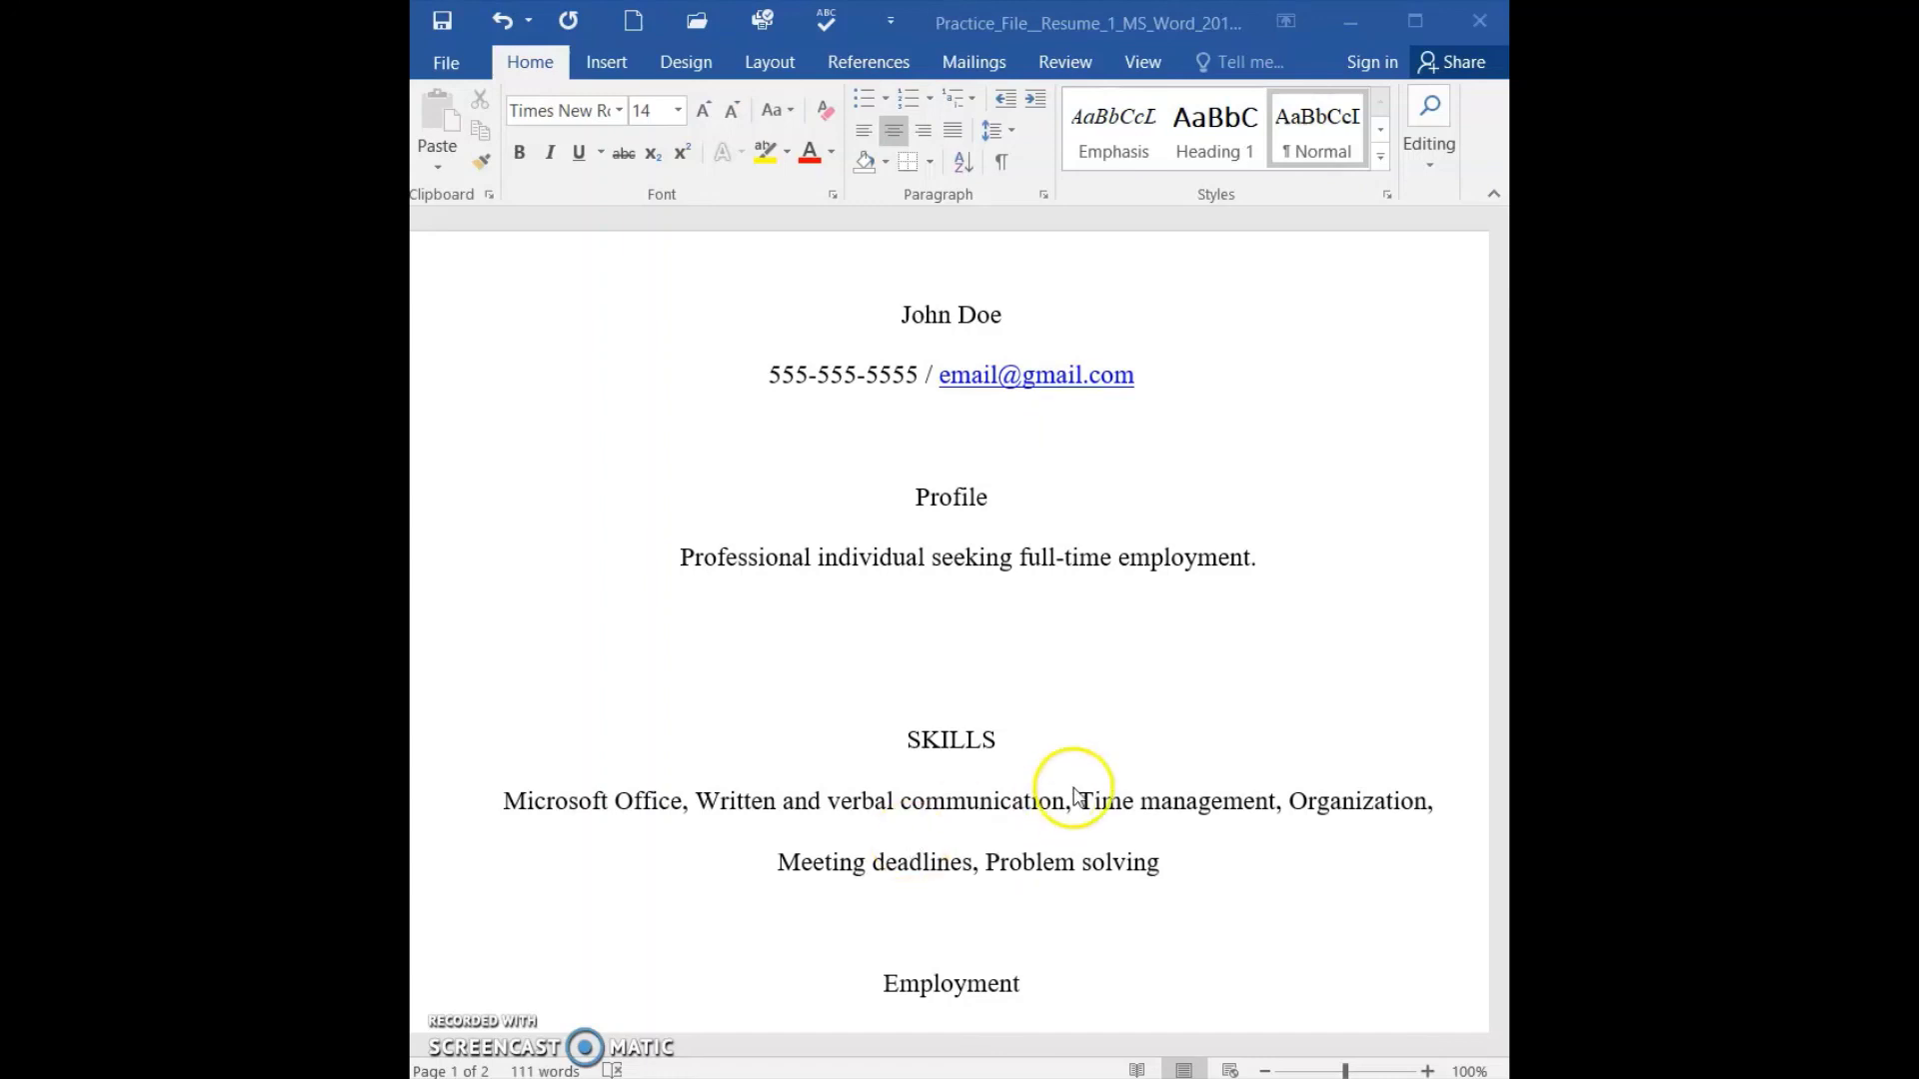
scroll(1075, 796, "down", 8)
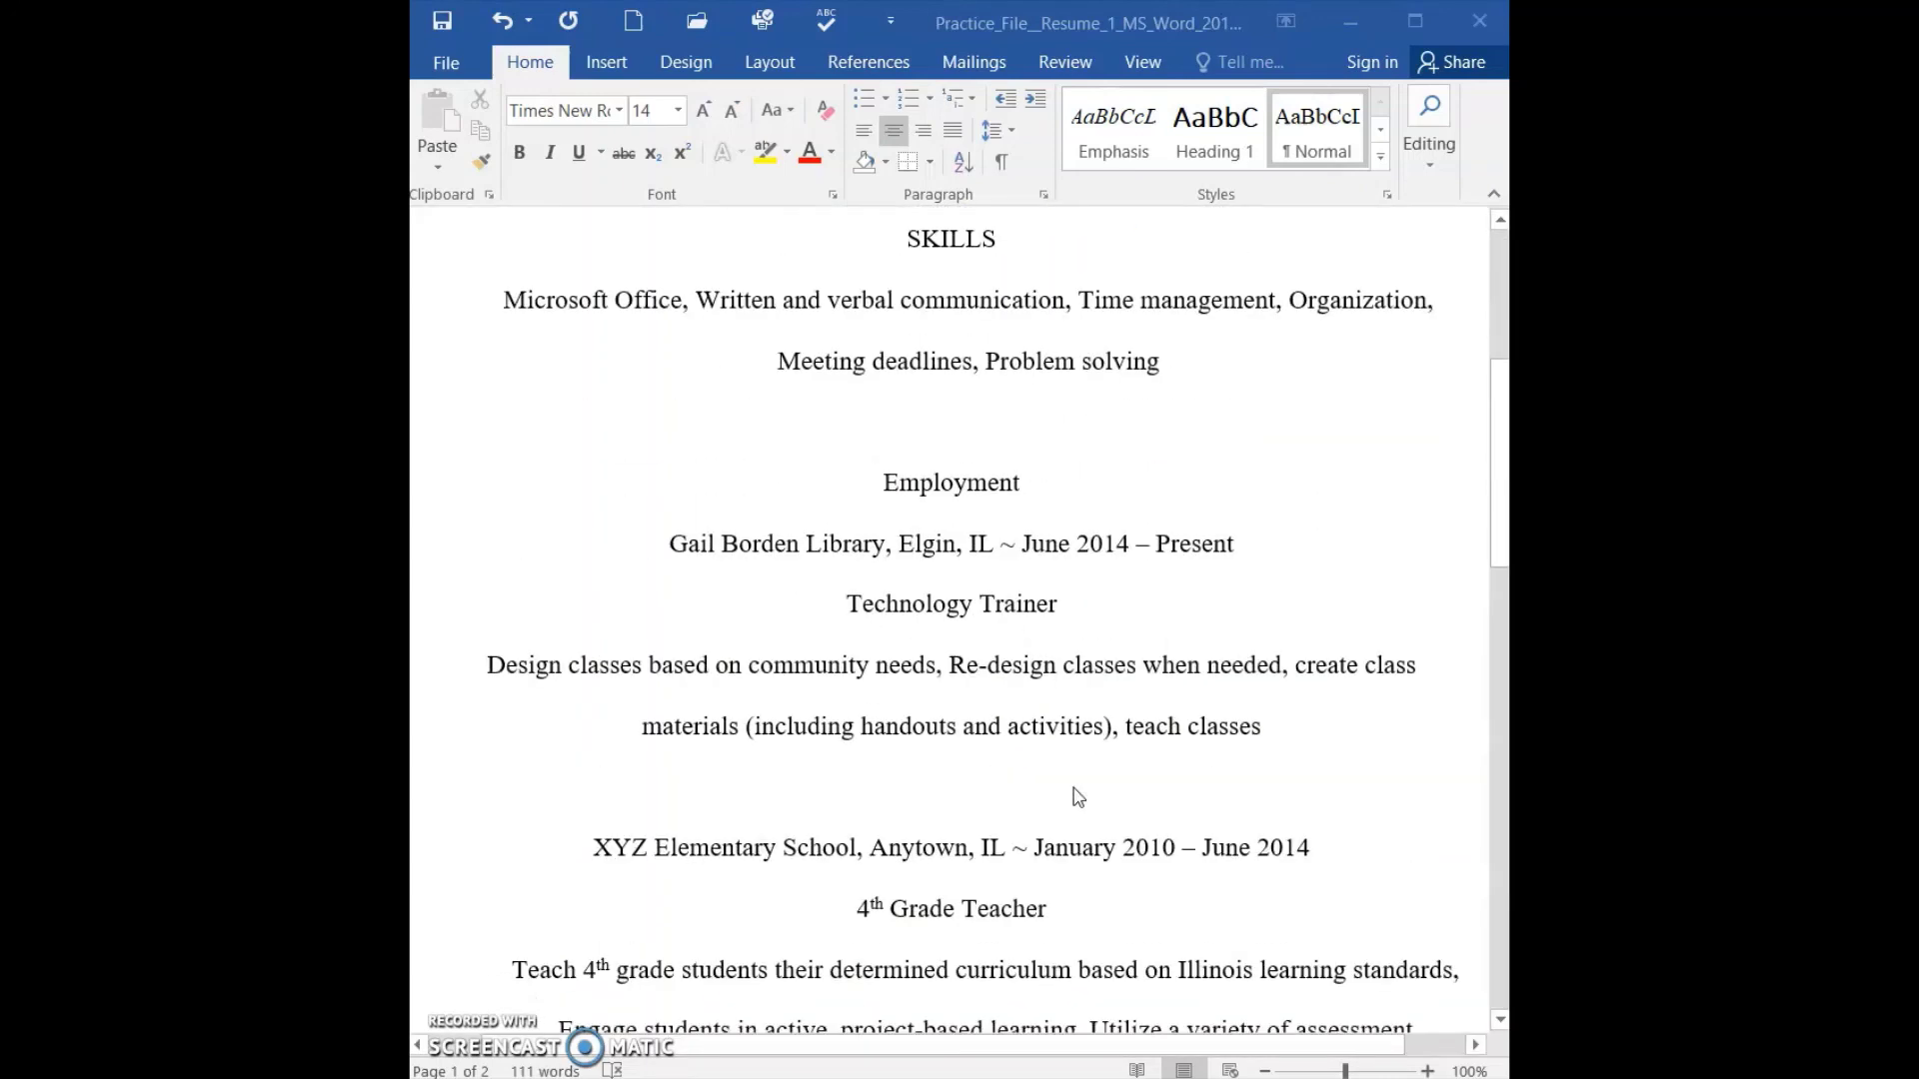
Apply red paragraph shading to the XYZ Elementary School job entry, from the school line through "Award winner 2012".
scroll(1075, 796, "down", 4)
scroll(1070, 796, "up", 4)
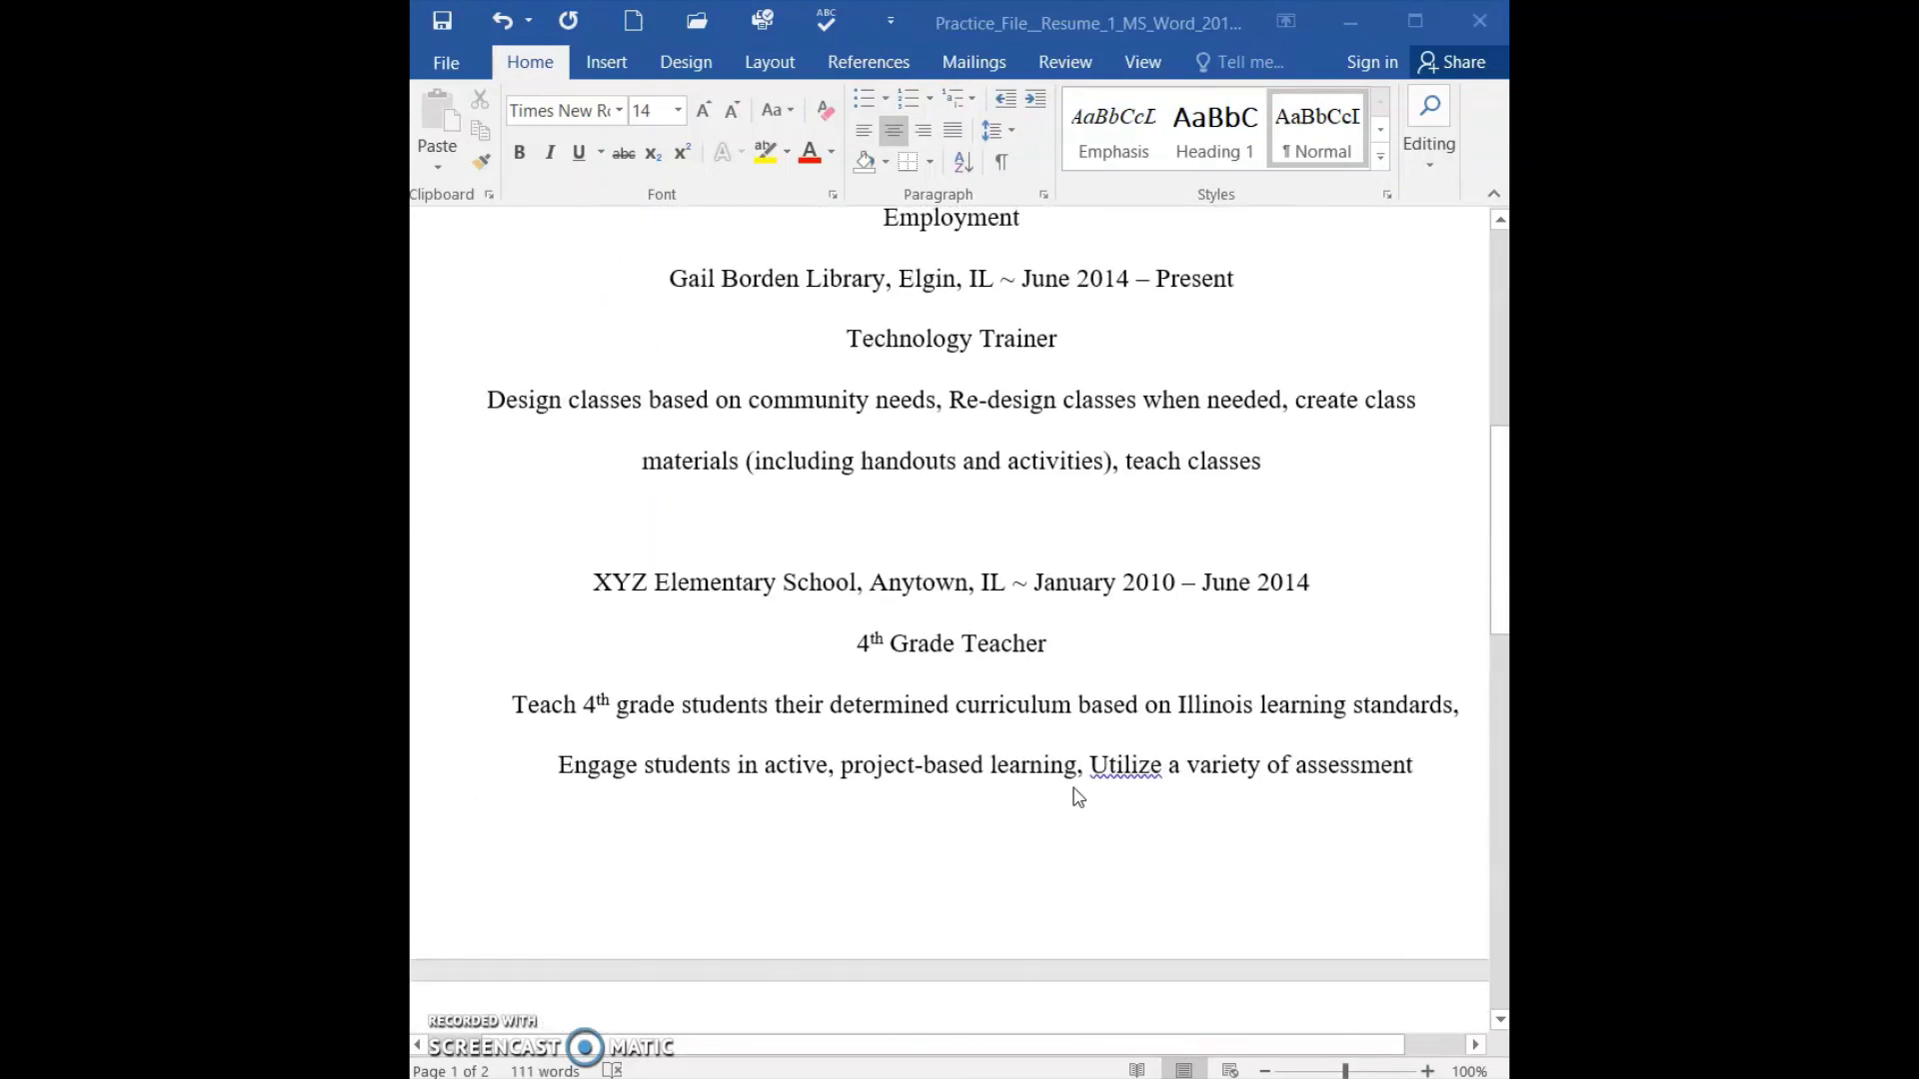
left_click(604, 588)
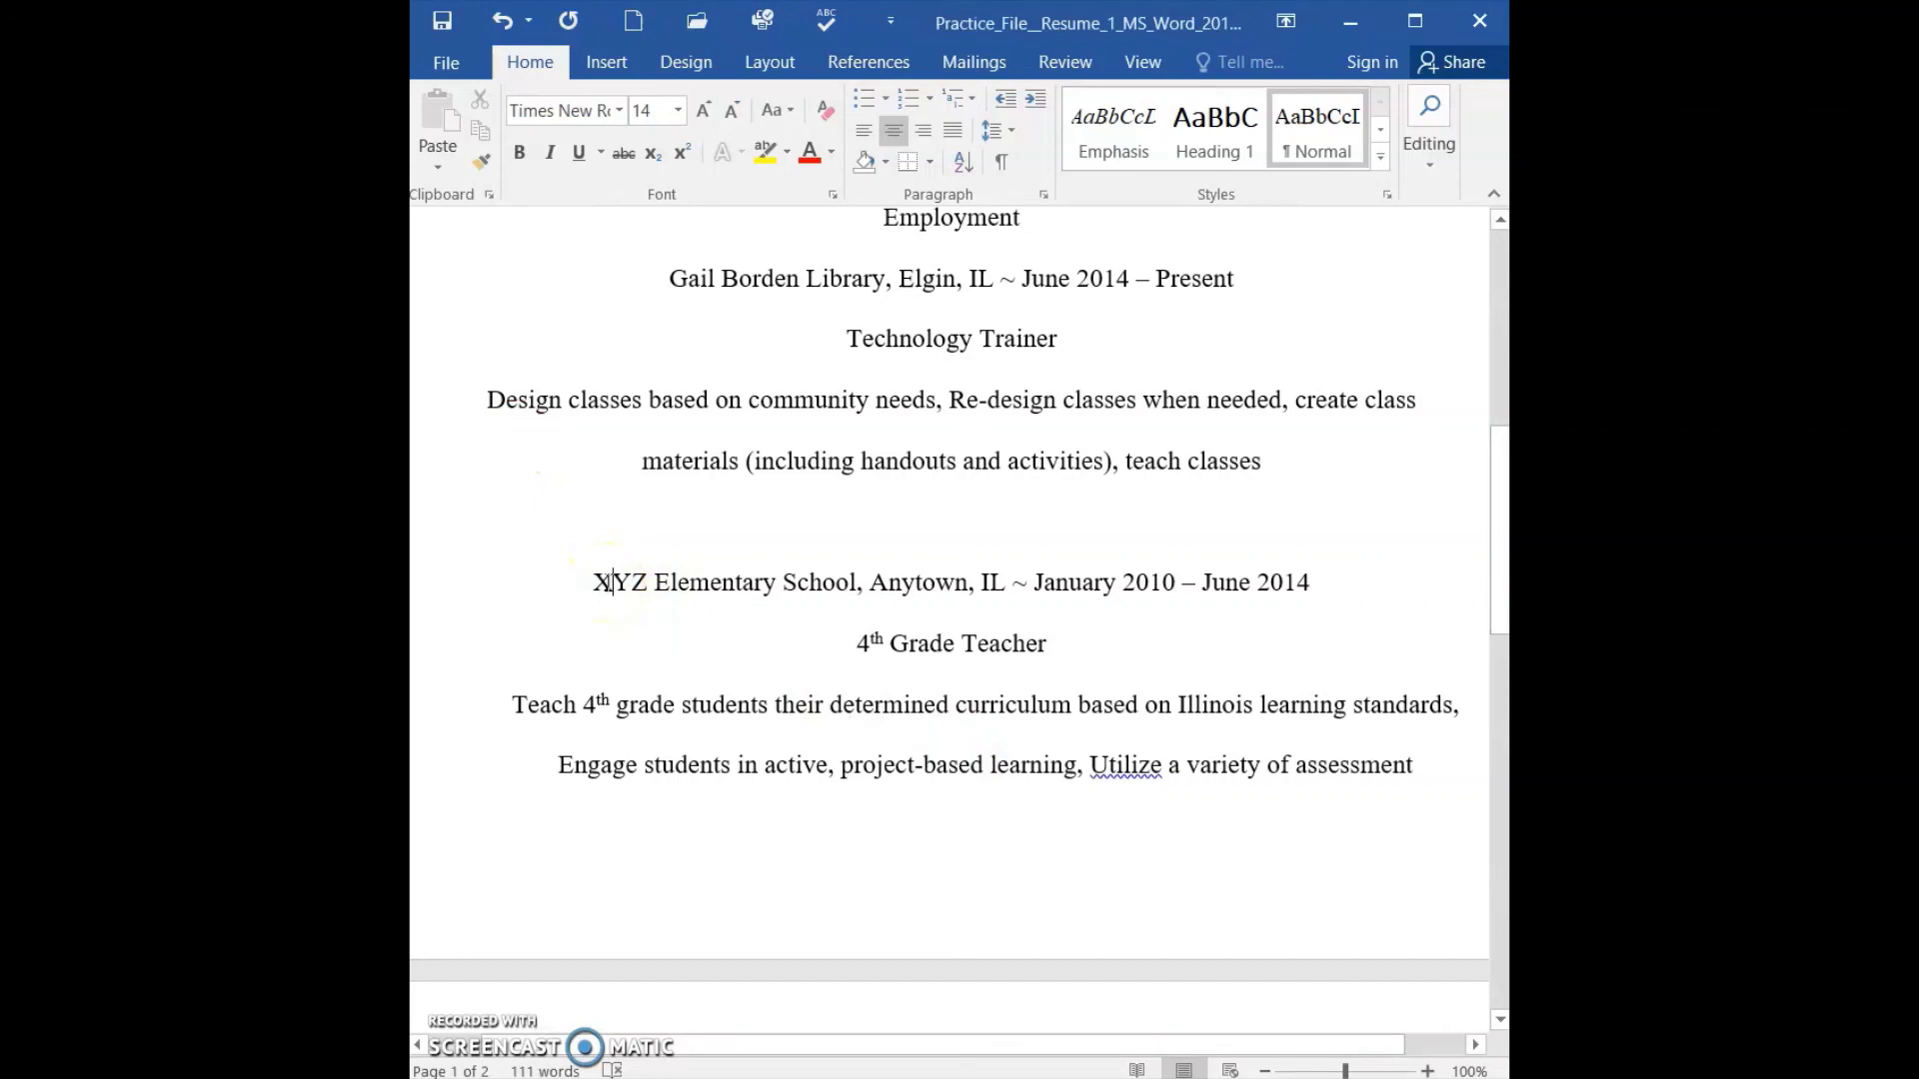
left_click_drag(594, 585, 1211, 930)
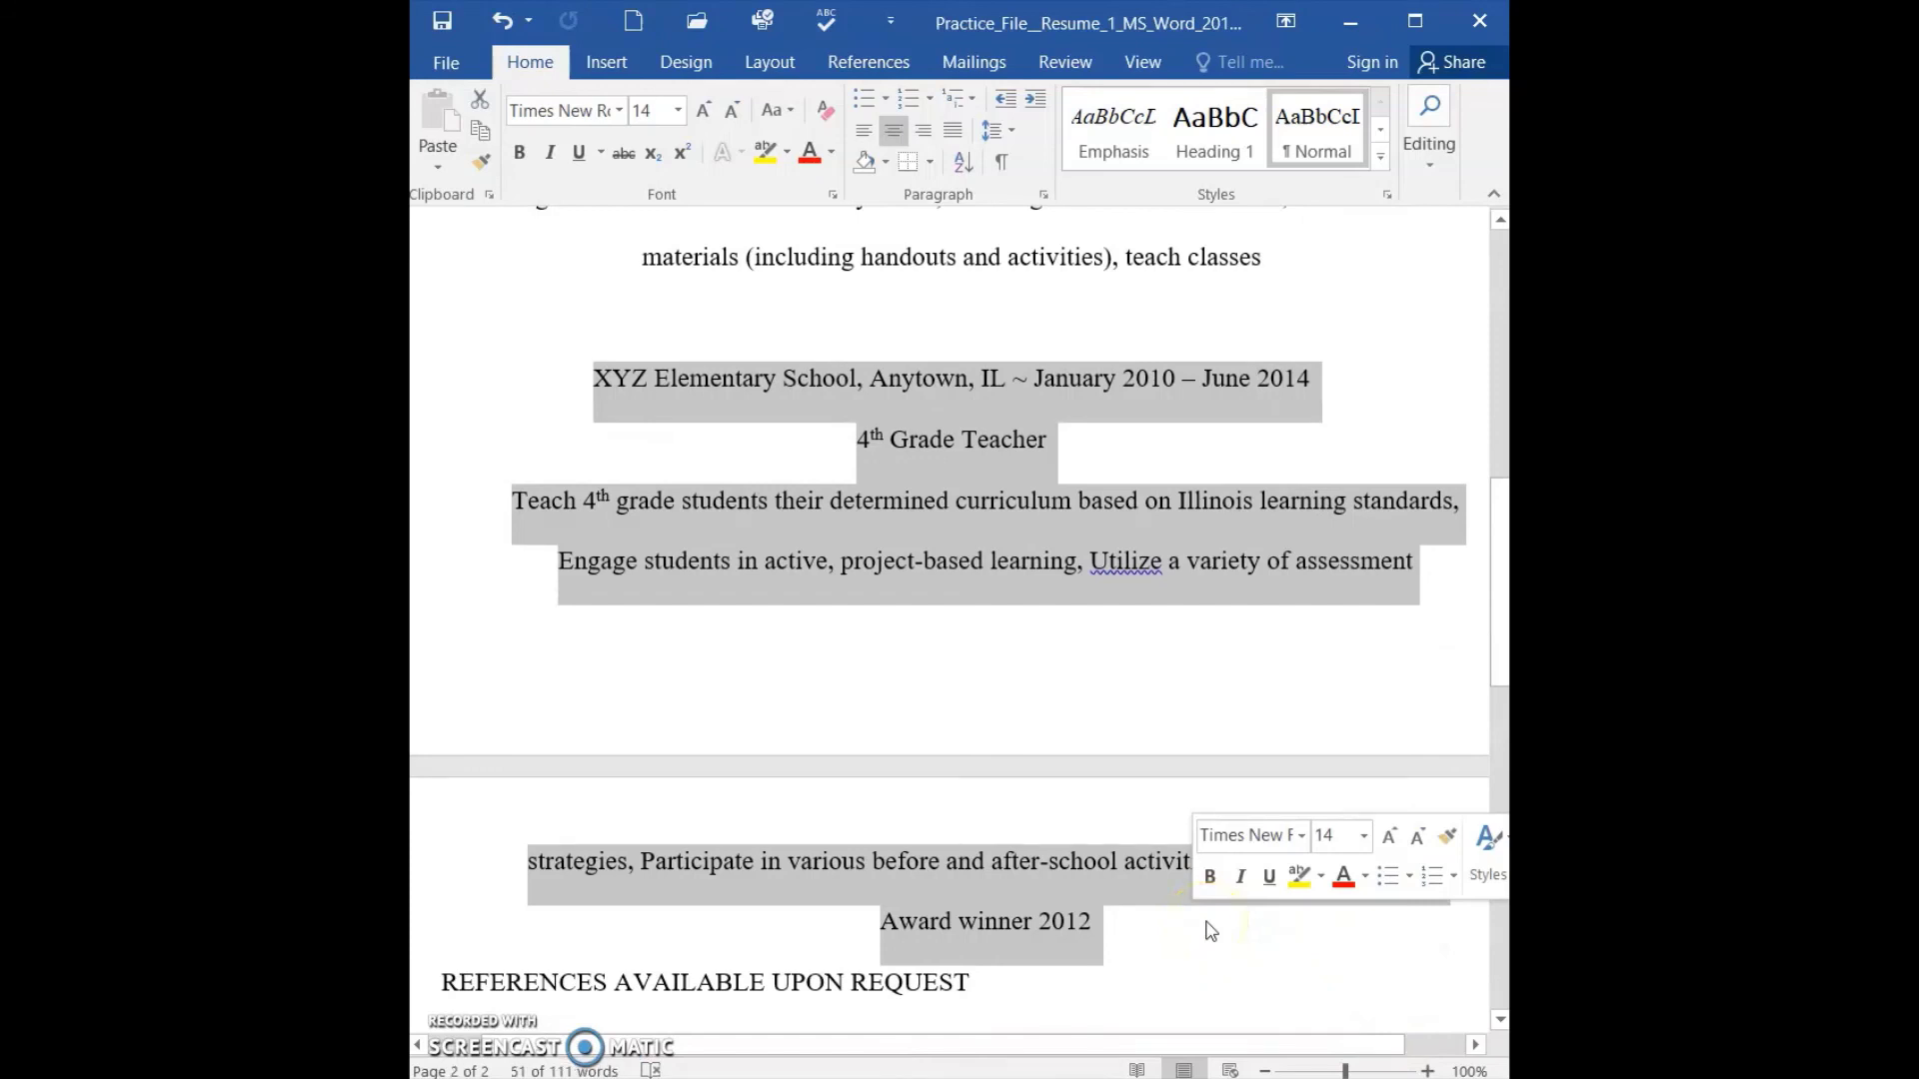
left_click(885, 168)
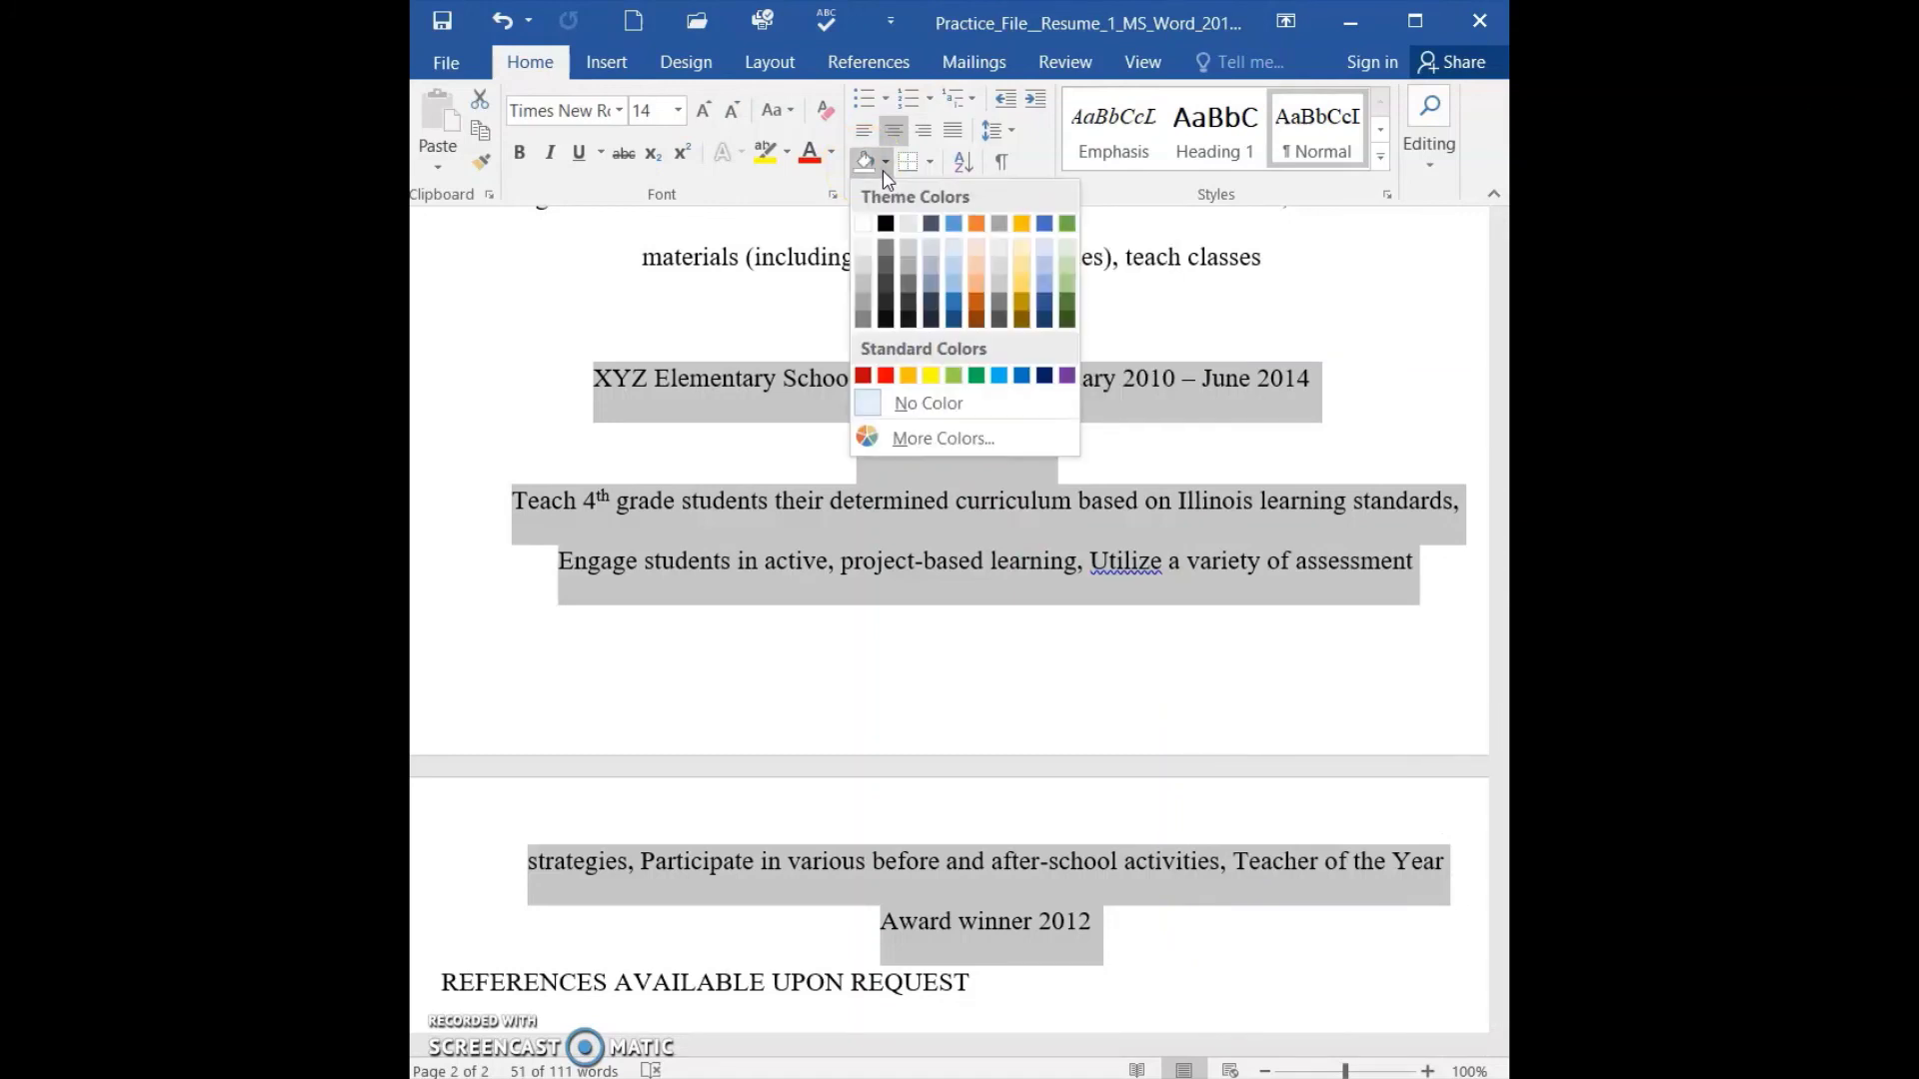
left_click(887, 378)
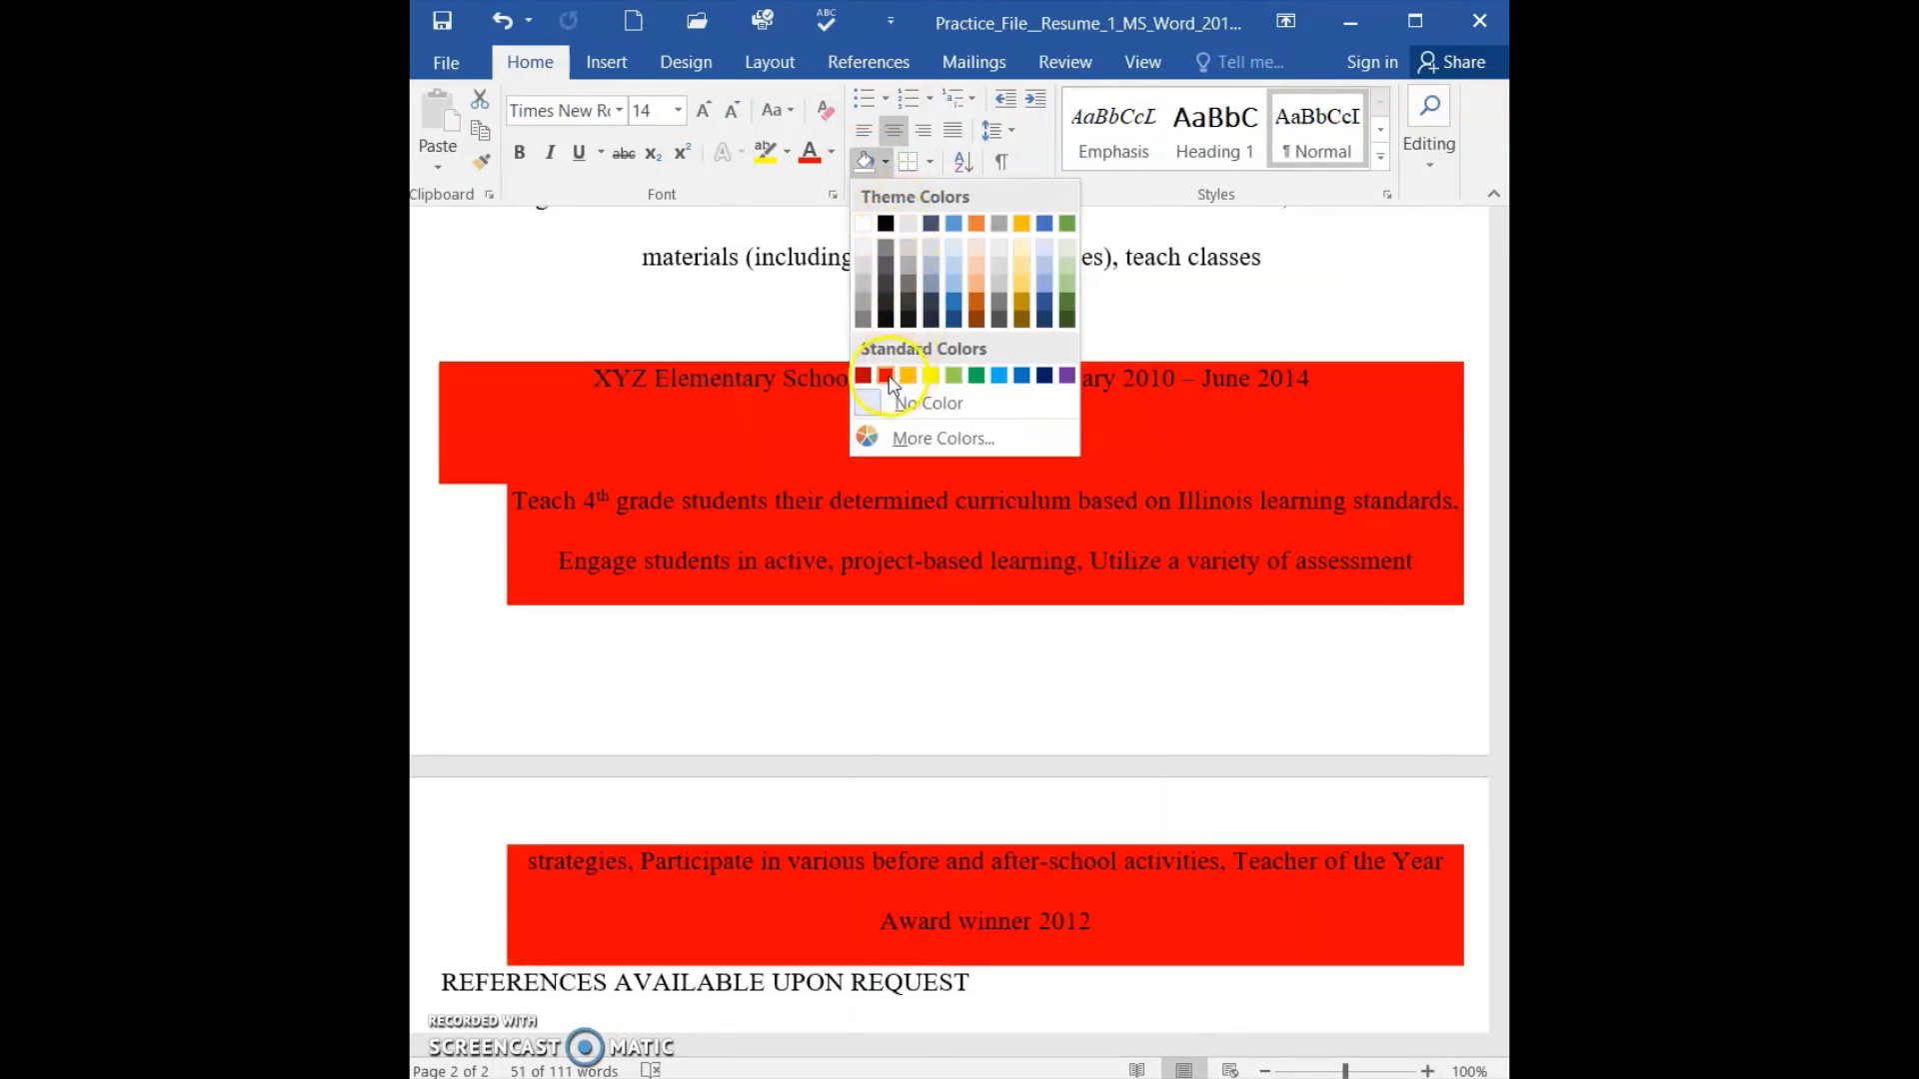
left_click(887, 378)
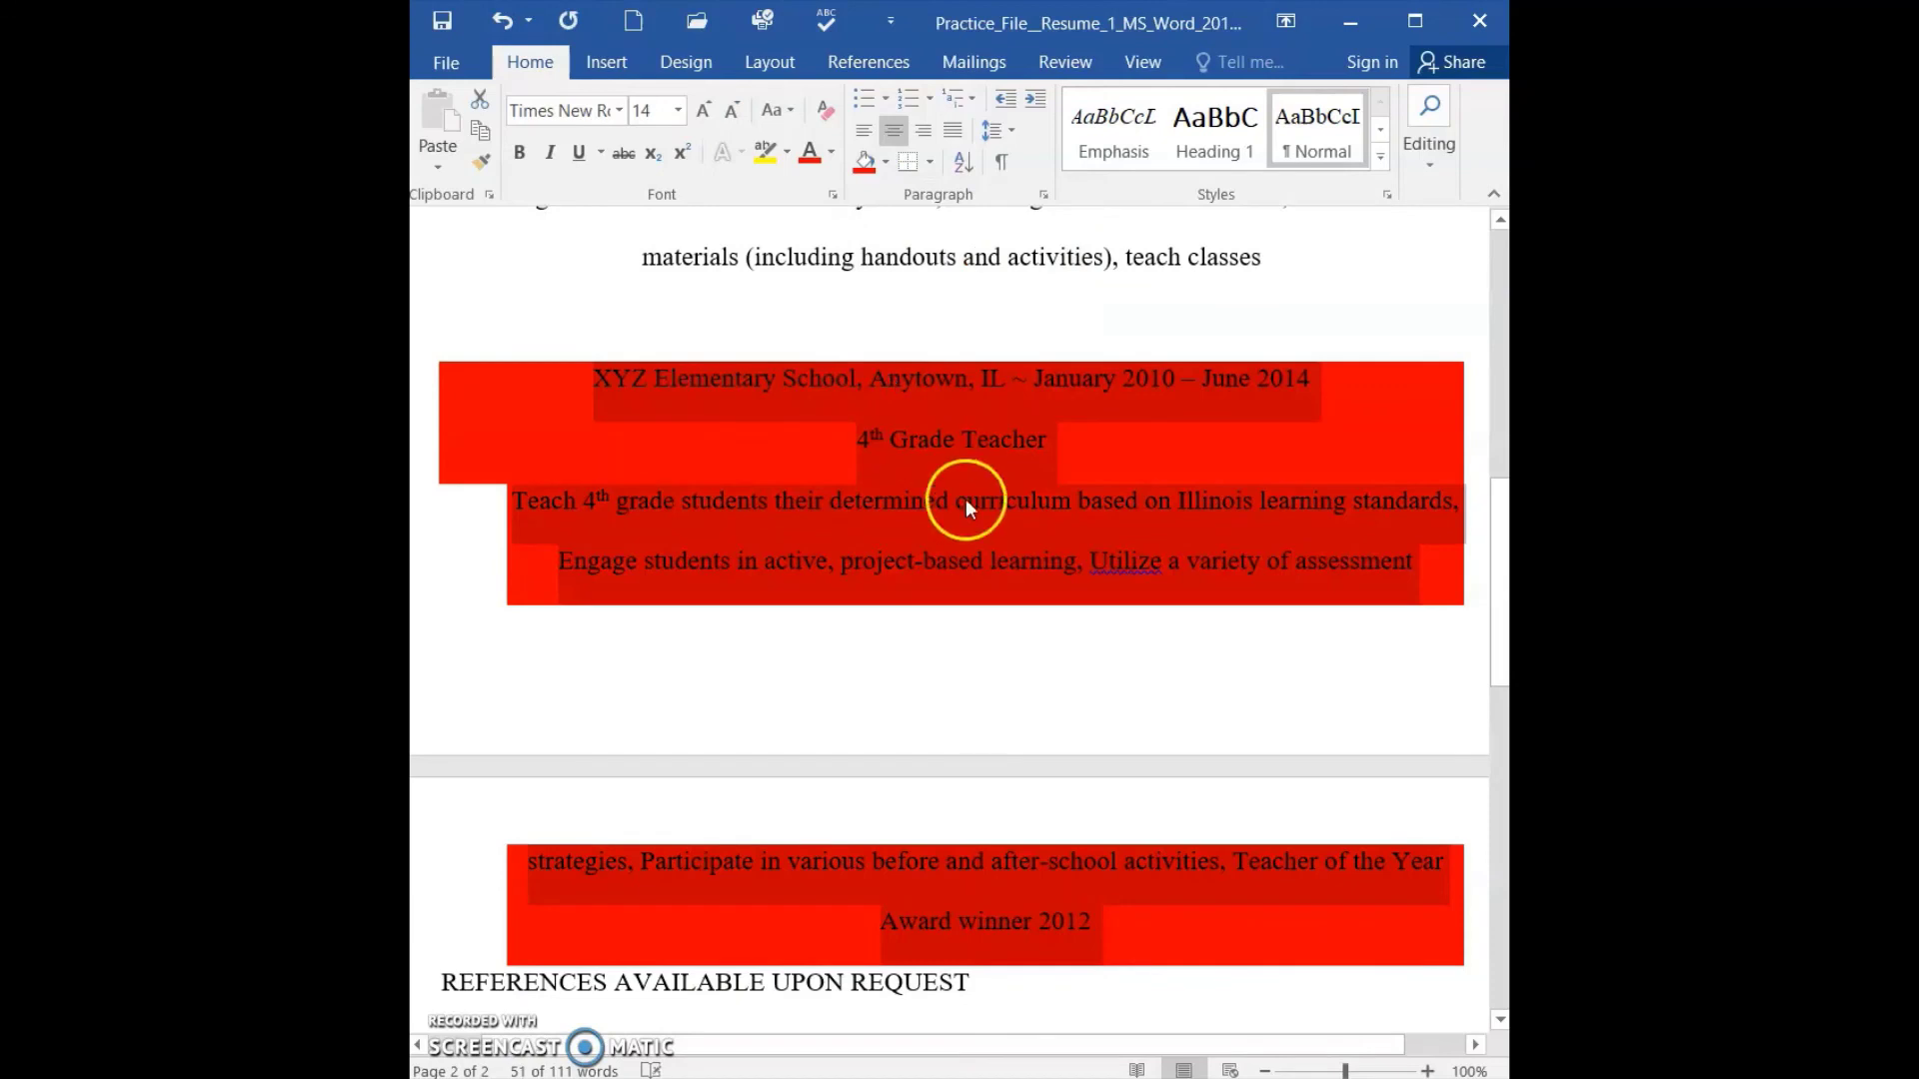
left_click(1021, 625)
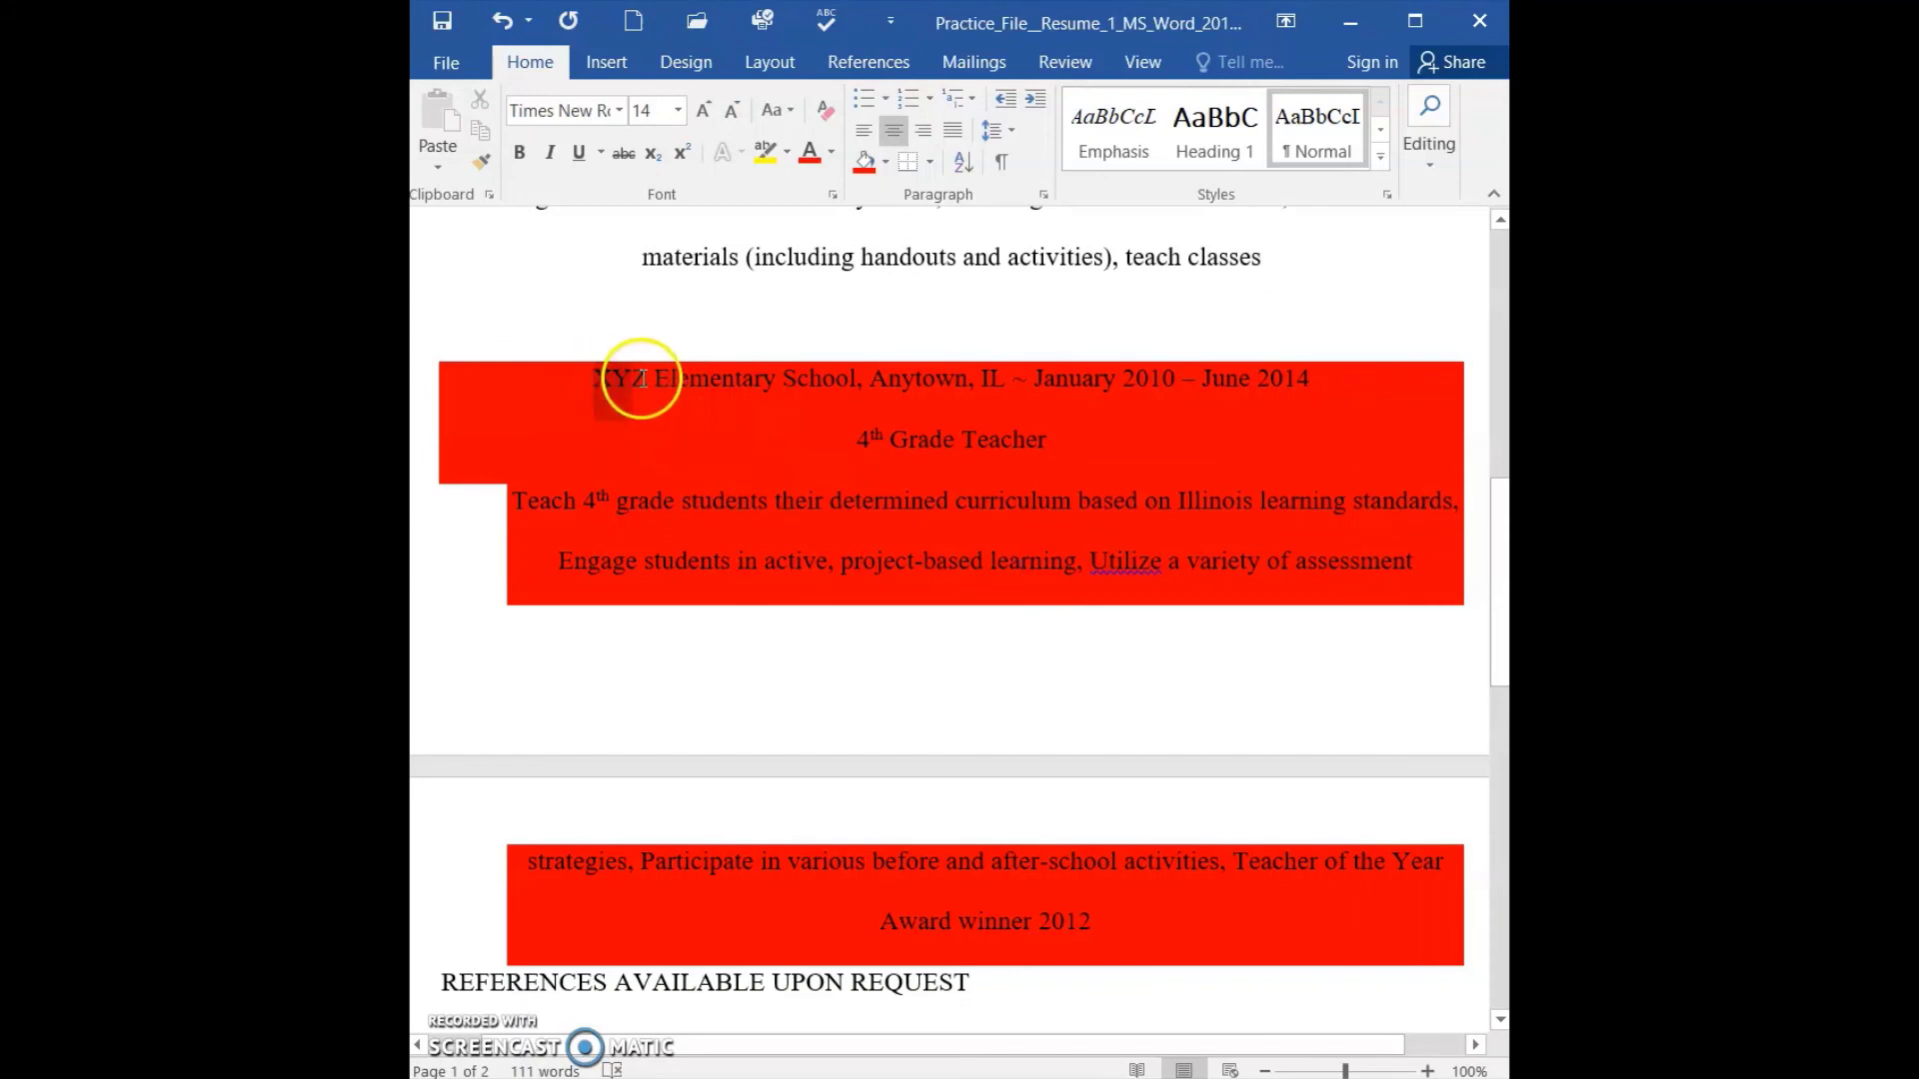
Remove the shading from the whole XYZ Elementary School job entry by setting it to No Color.
mouse_move(643, 378)
left_mouse_down()
mouse_move(929, 385)
mouse_move(1203, 710)
mouse_move(1171, 932)
left_mouse_up()
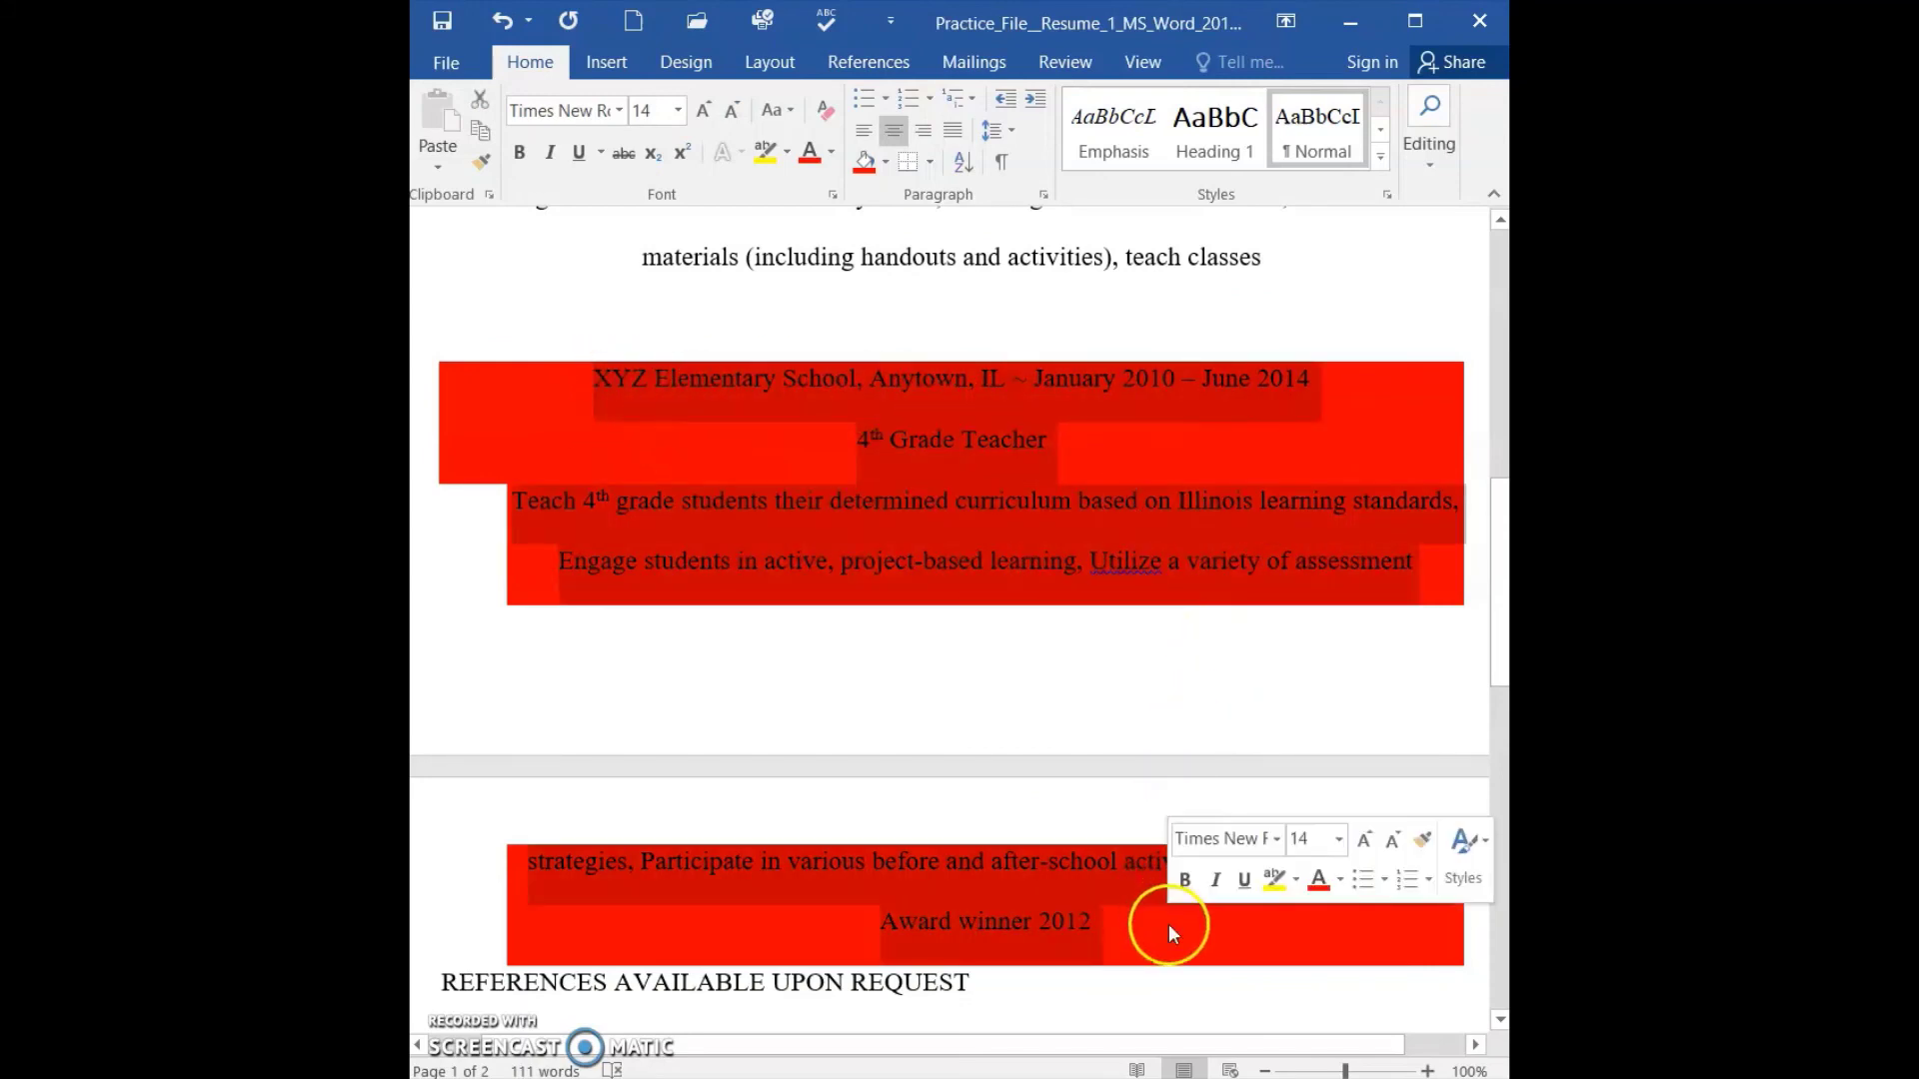
left_click(886, 164)
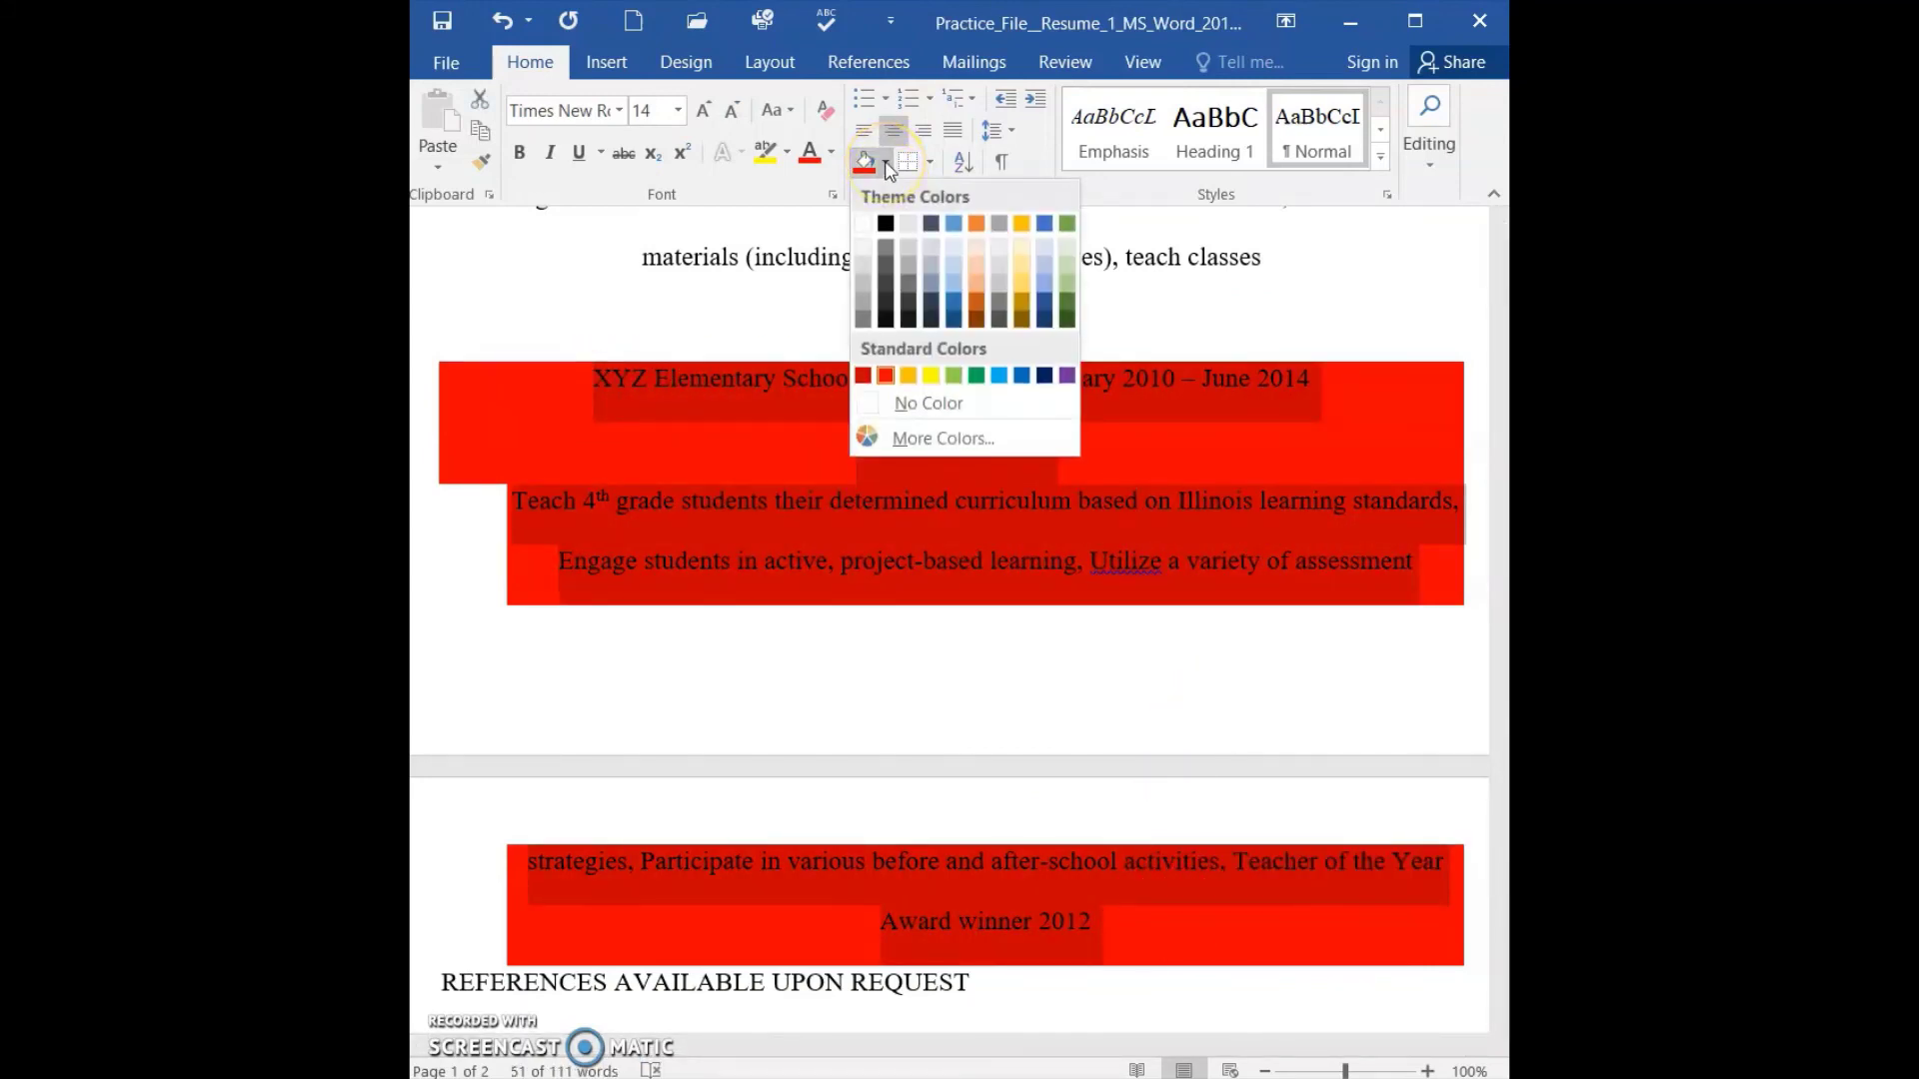
left_click(942, 418)
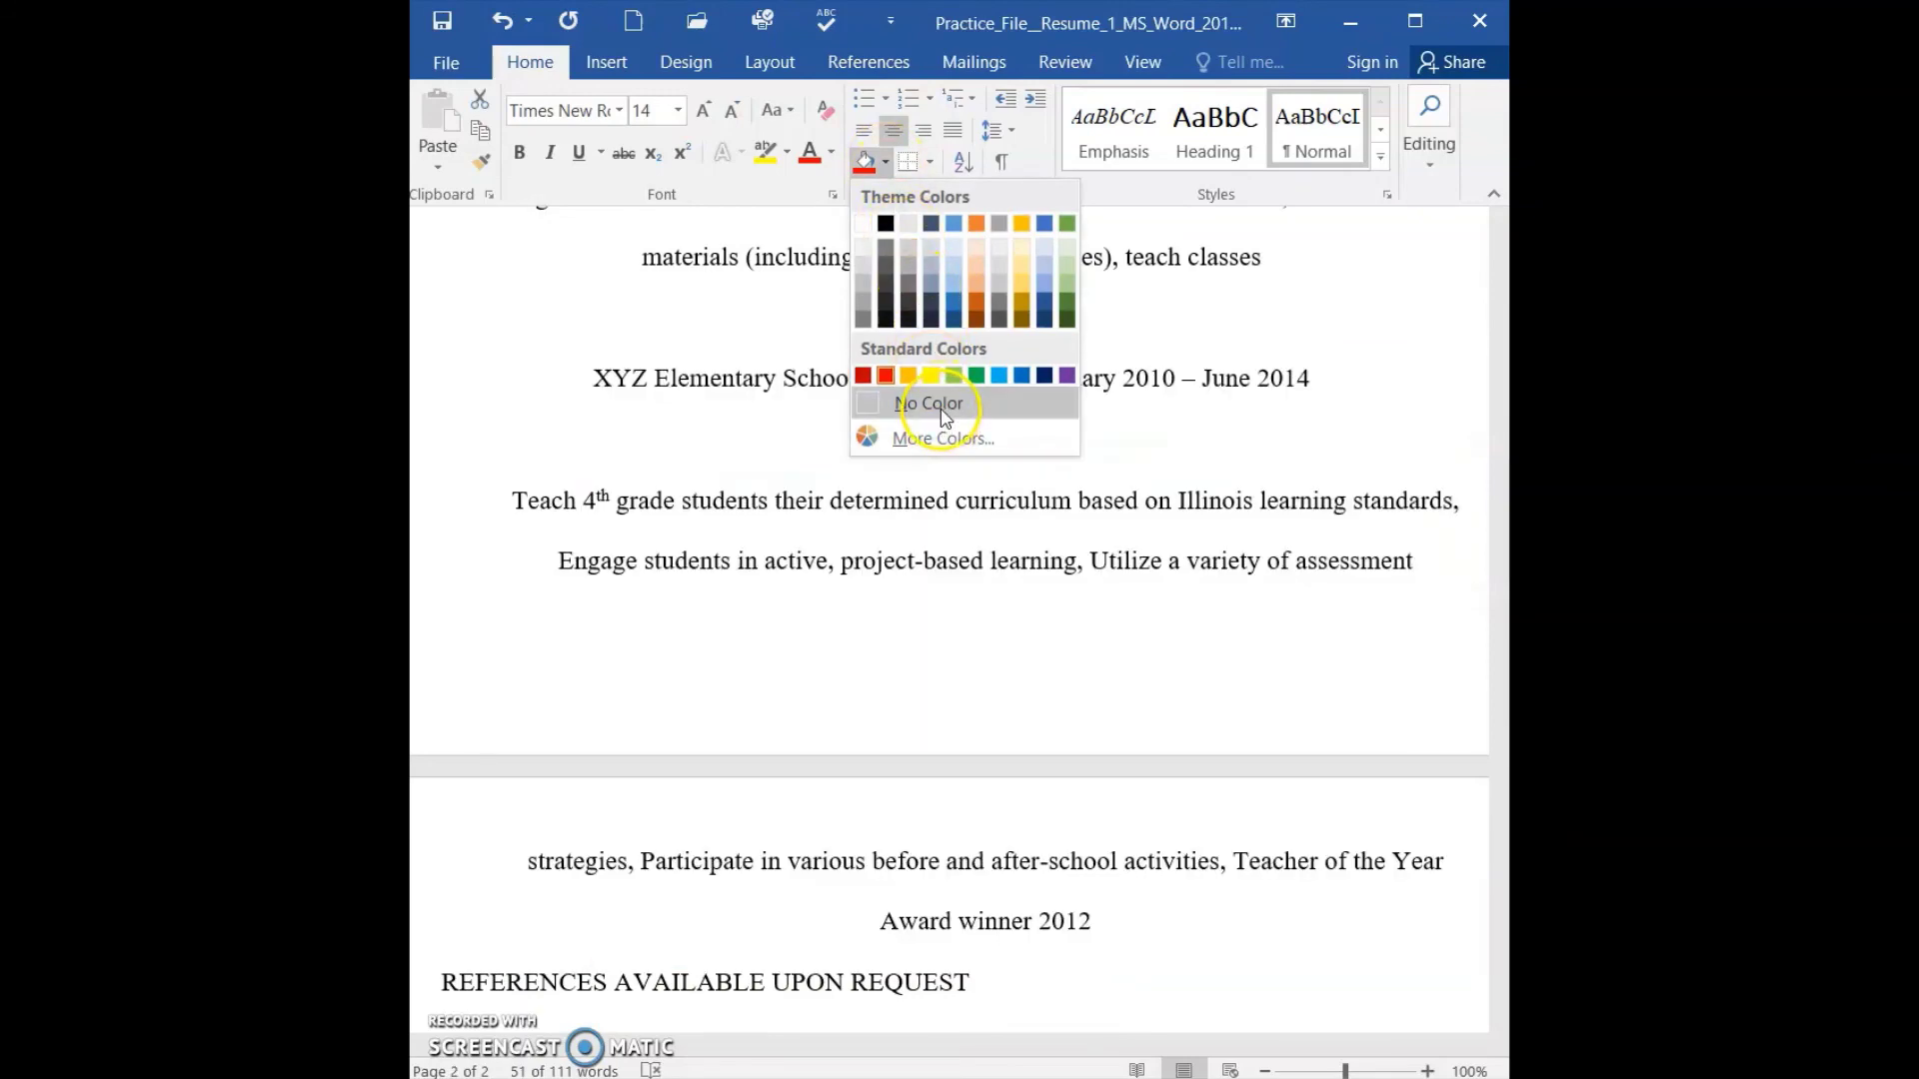
left_click(992, 520)
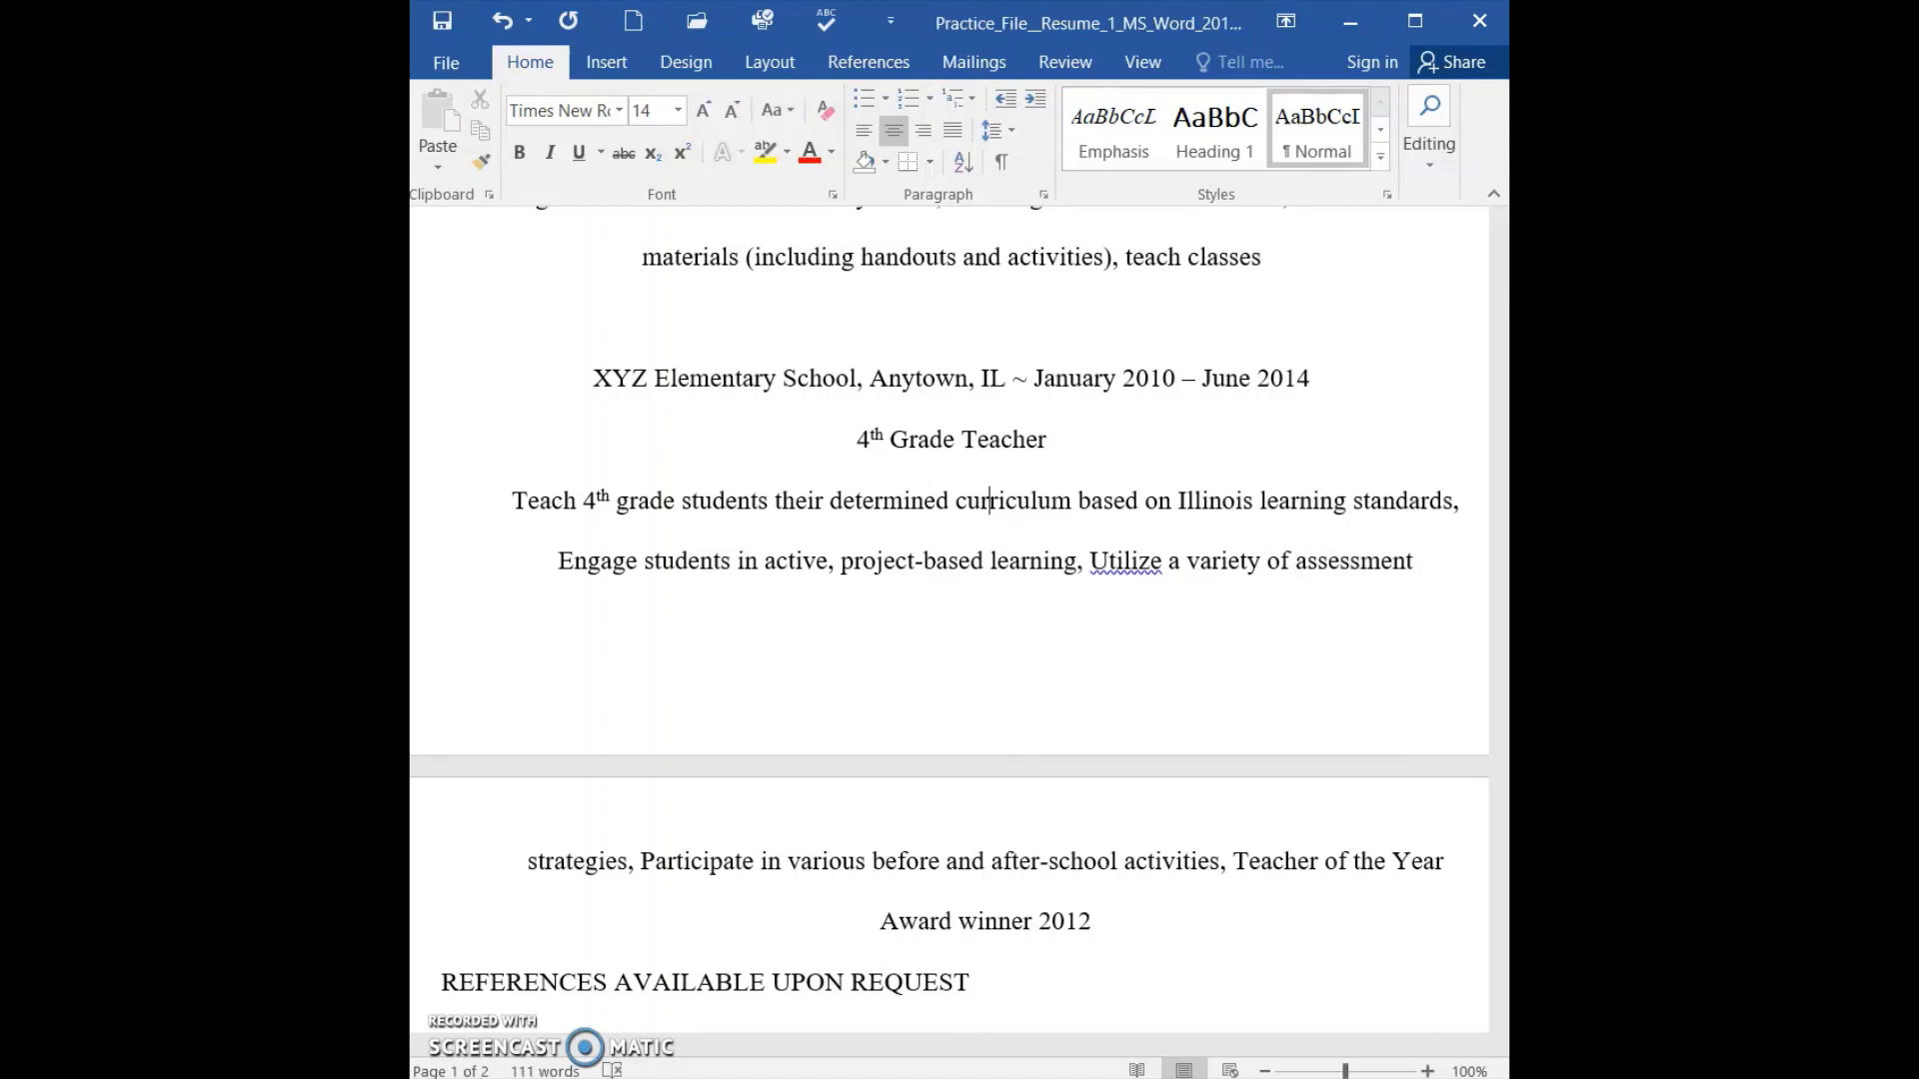
Add outside borders to the XYZ Elementary School job entry, from the school line through "Award winner 2012".
left_click_drag(590, 377, 1122, 920)
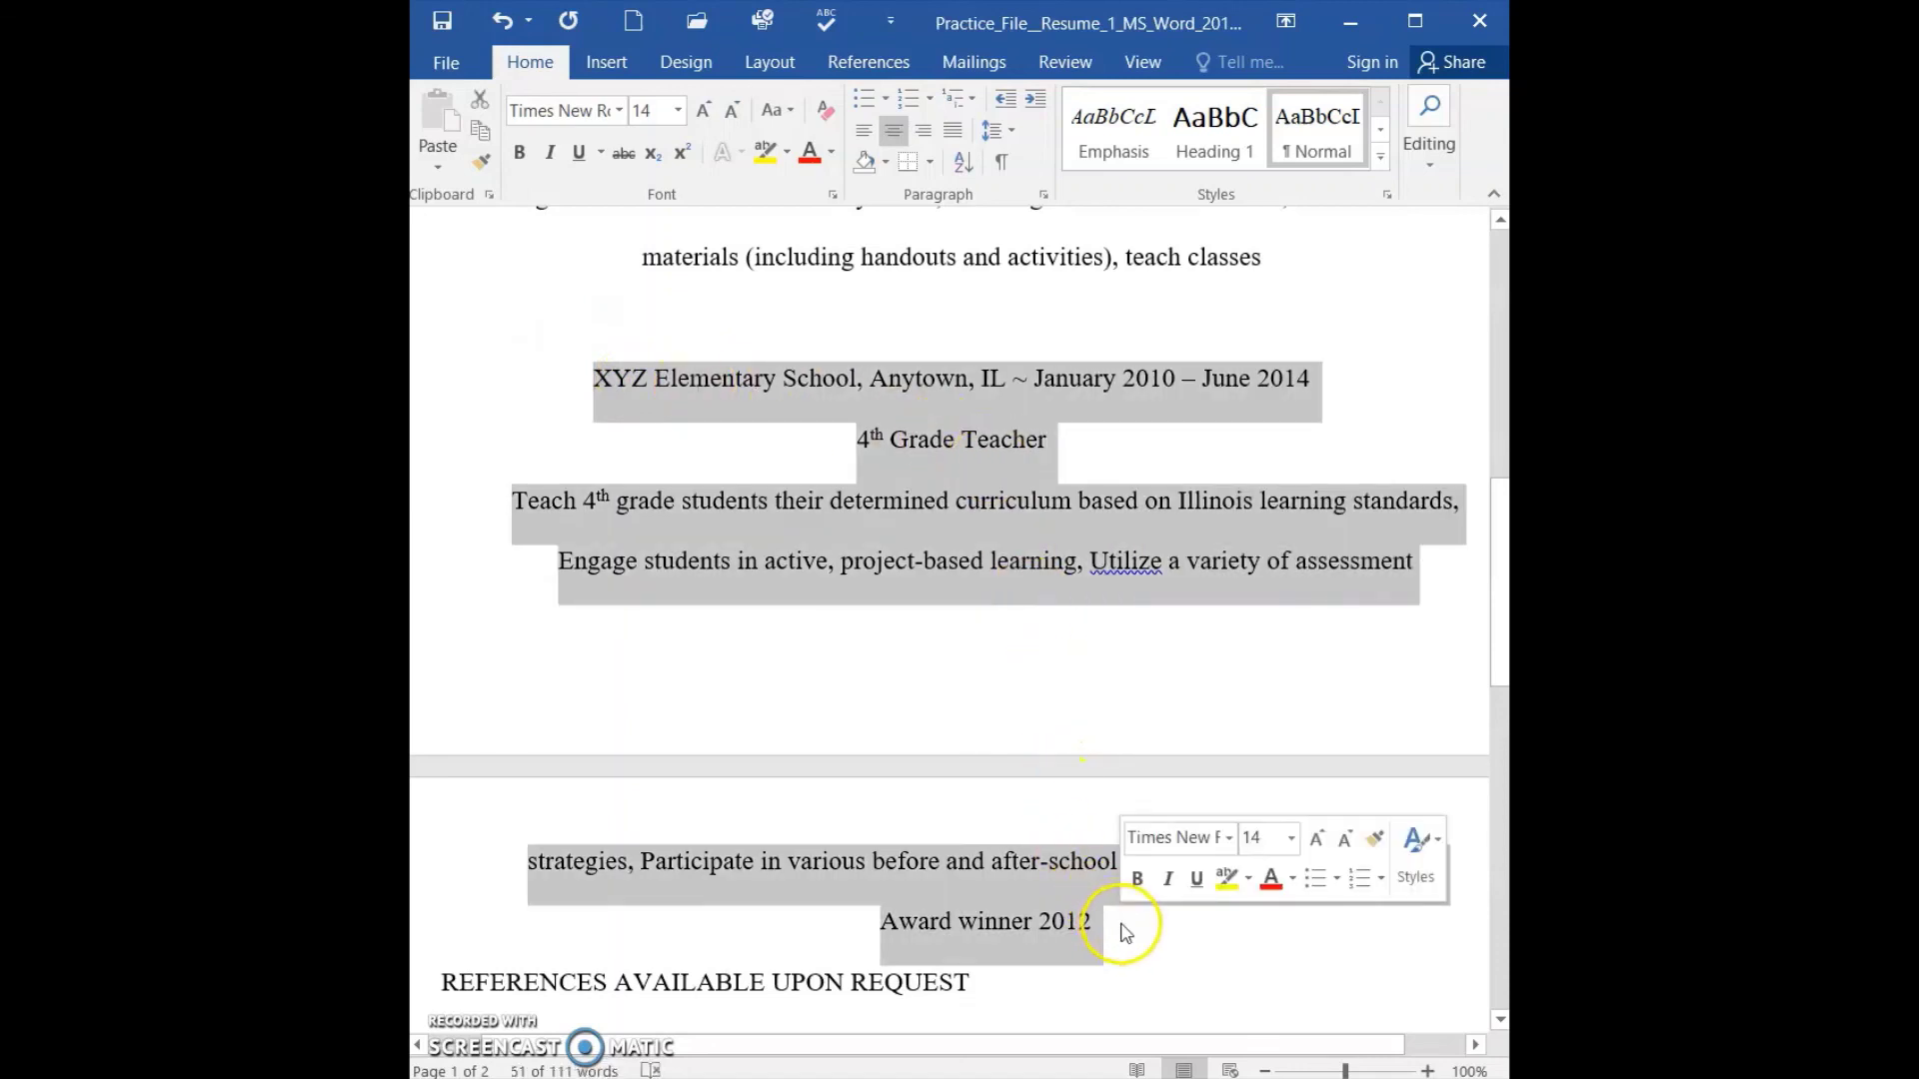
left_click(933, 168)
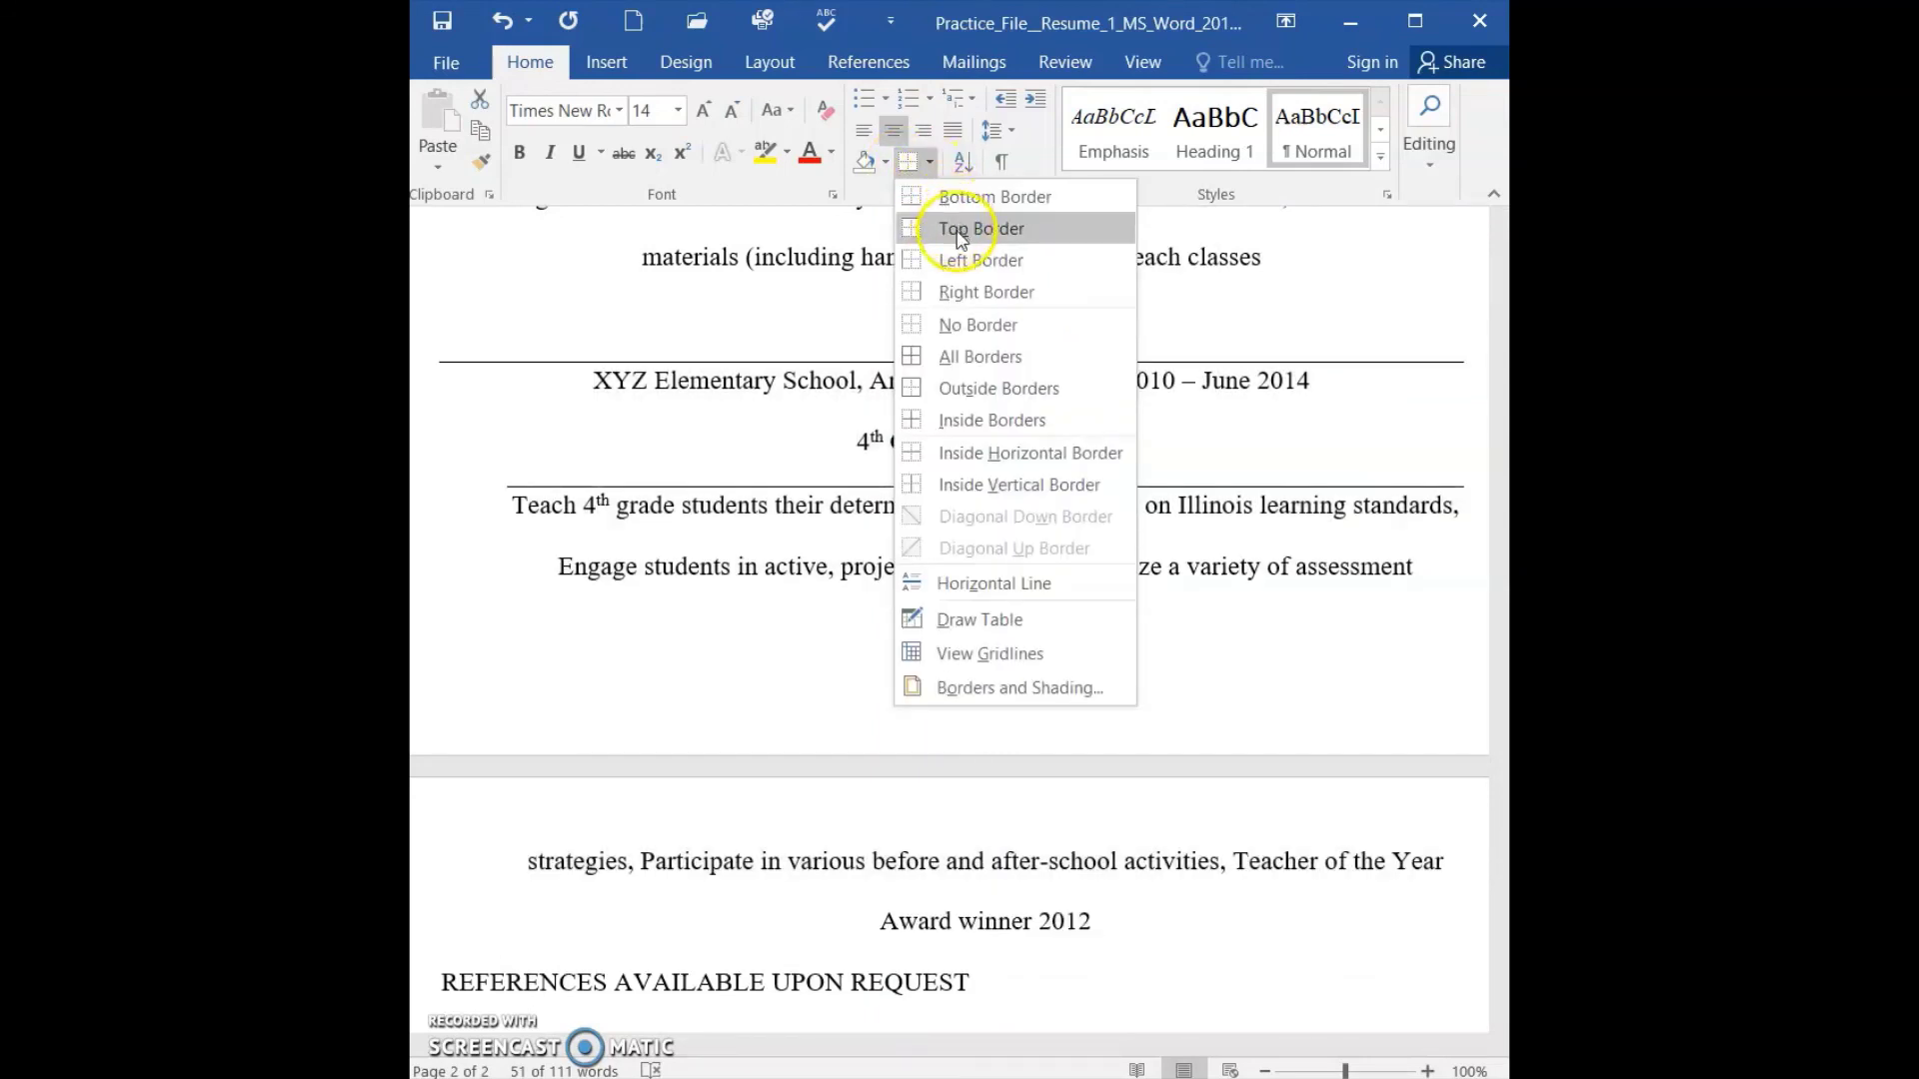
left_click(1009, 388)
left_click(1109, 530)
left_click(684, 562)
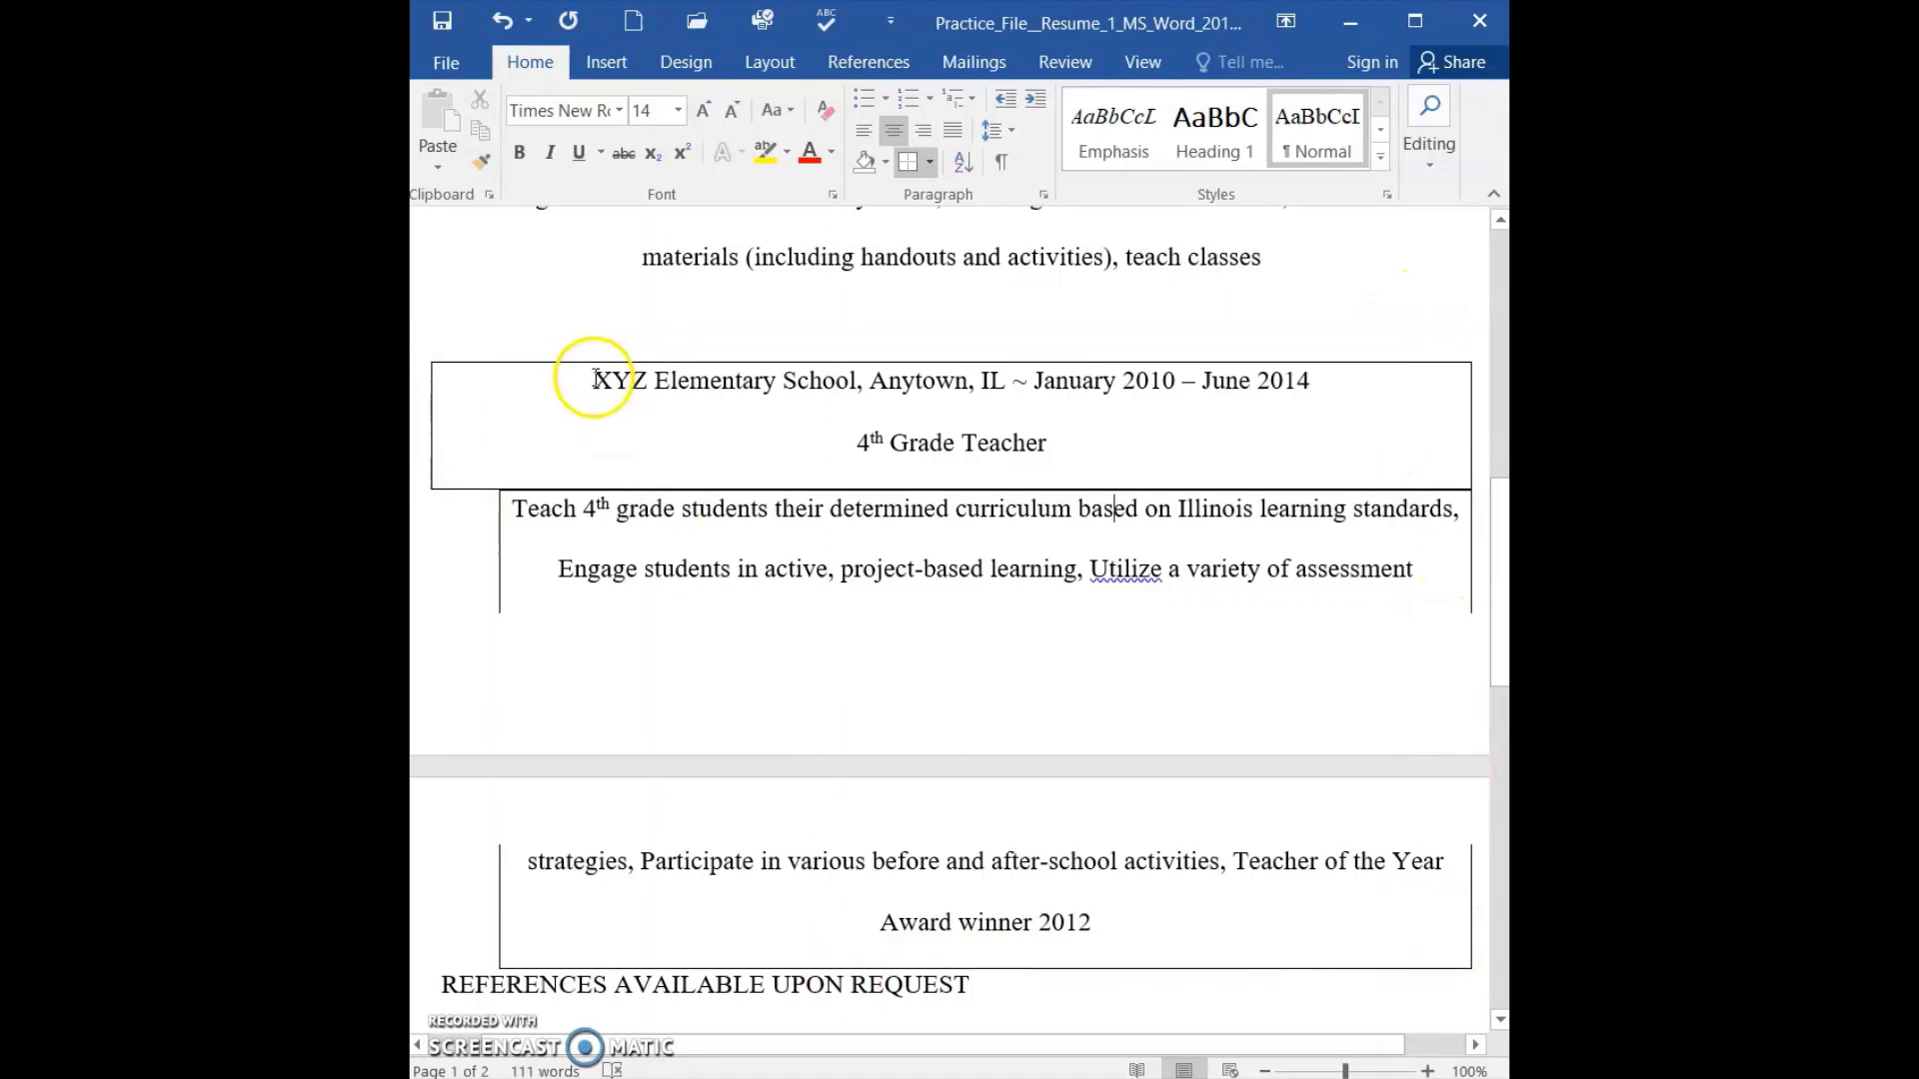
Remove all borders from the XYZ Elementary School job entry, then deselect the text.
left_click_drag(595, 380, 1283, 928)
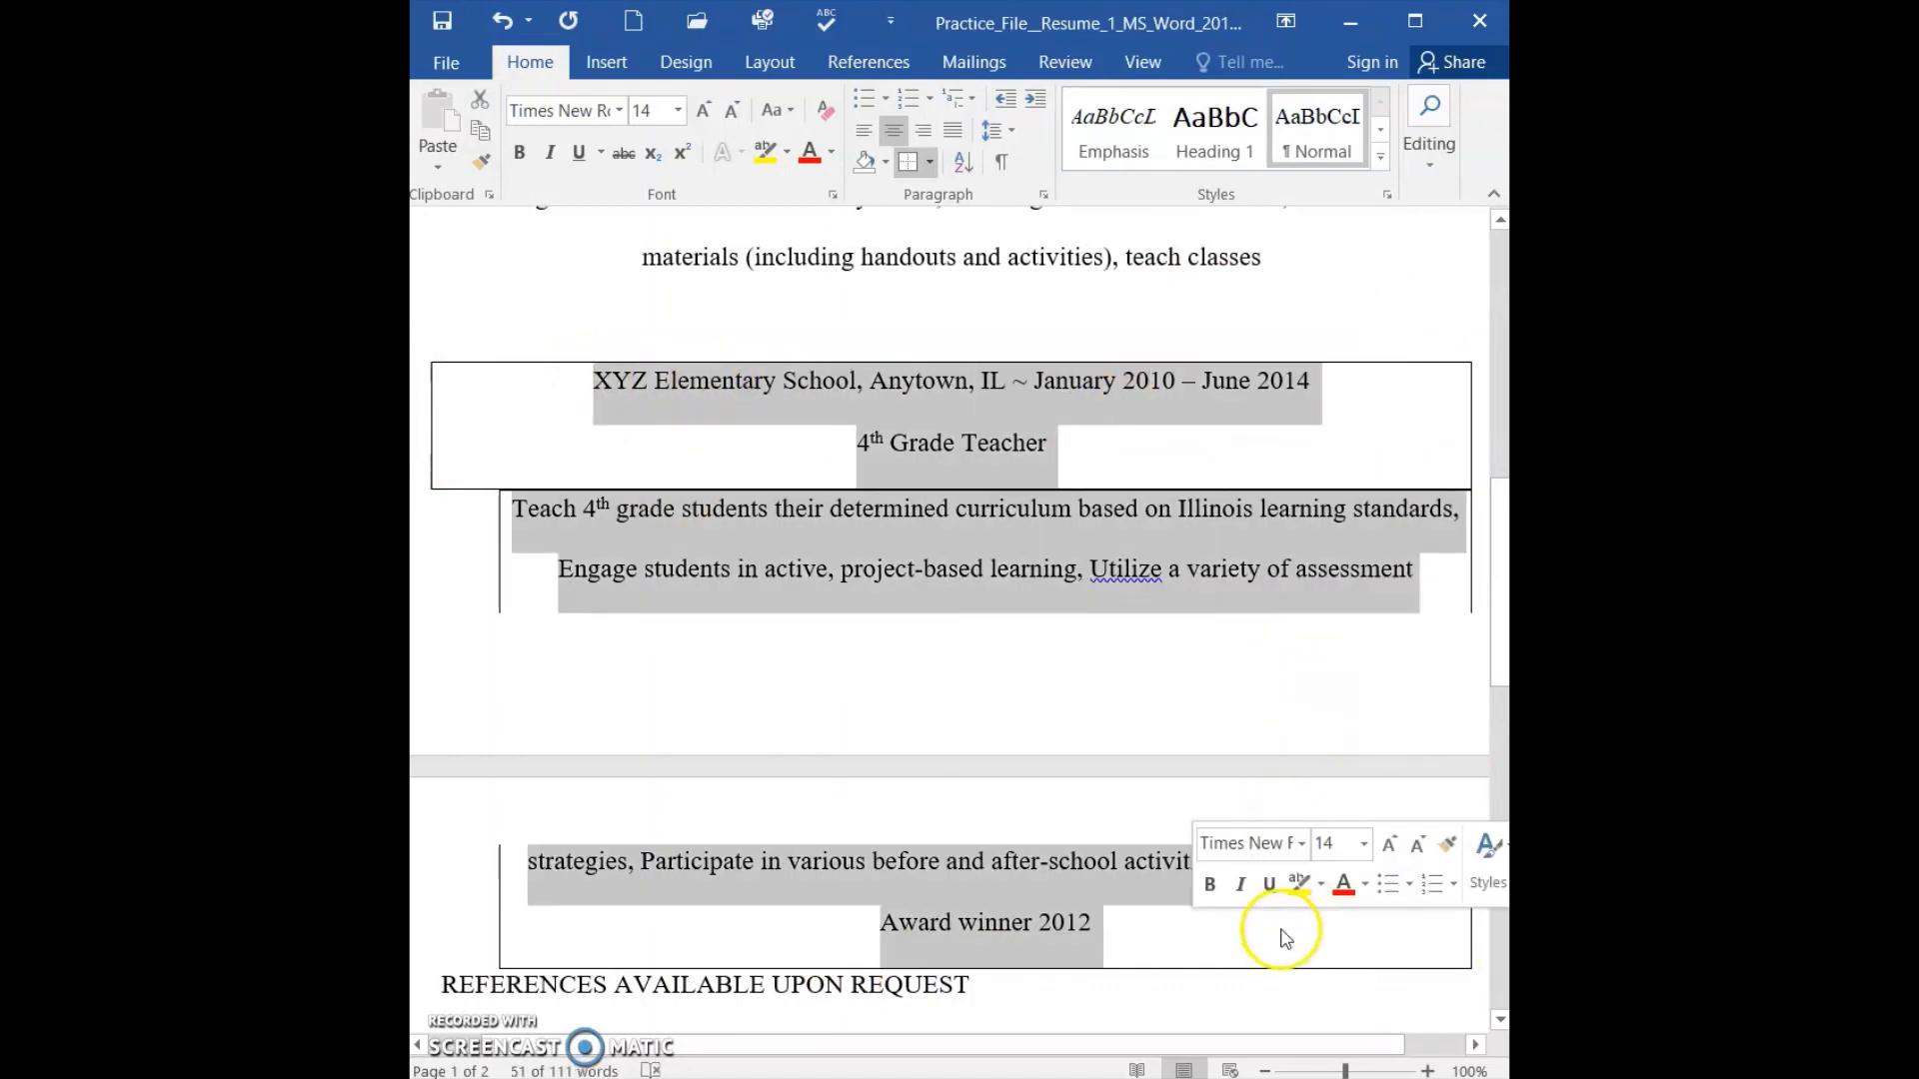
left_click(934, 171)
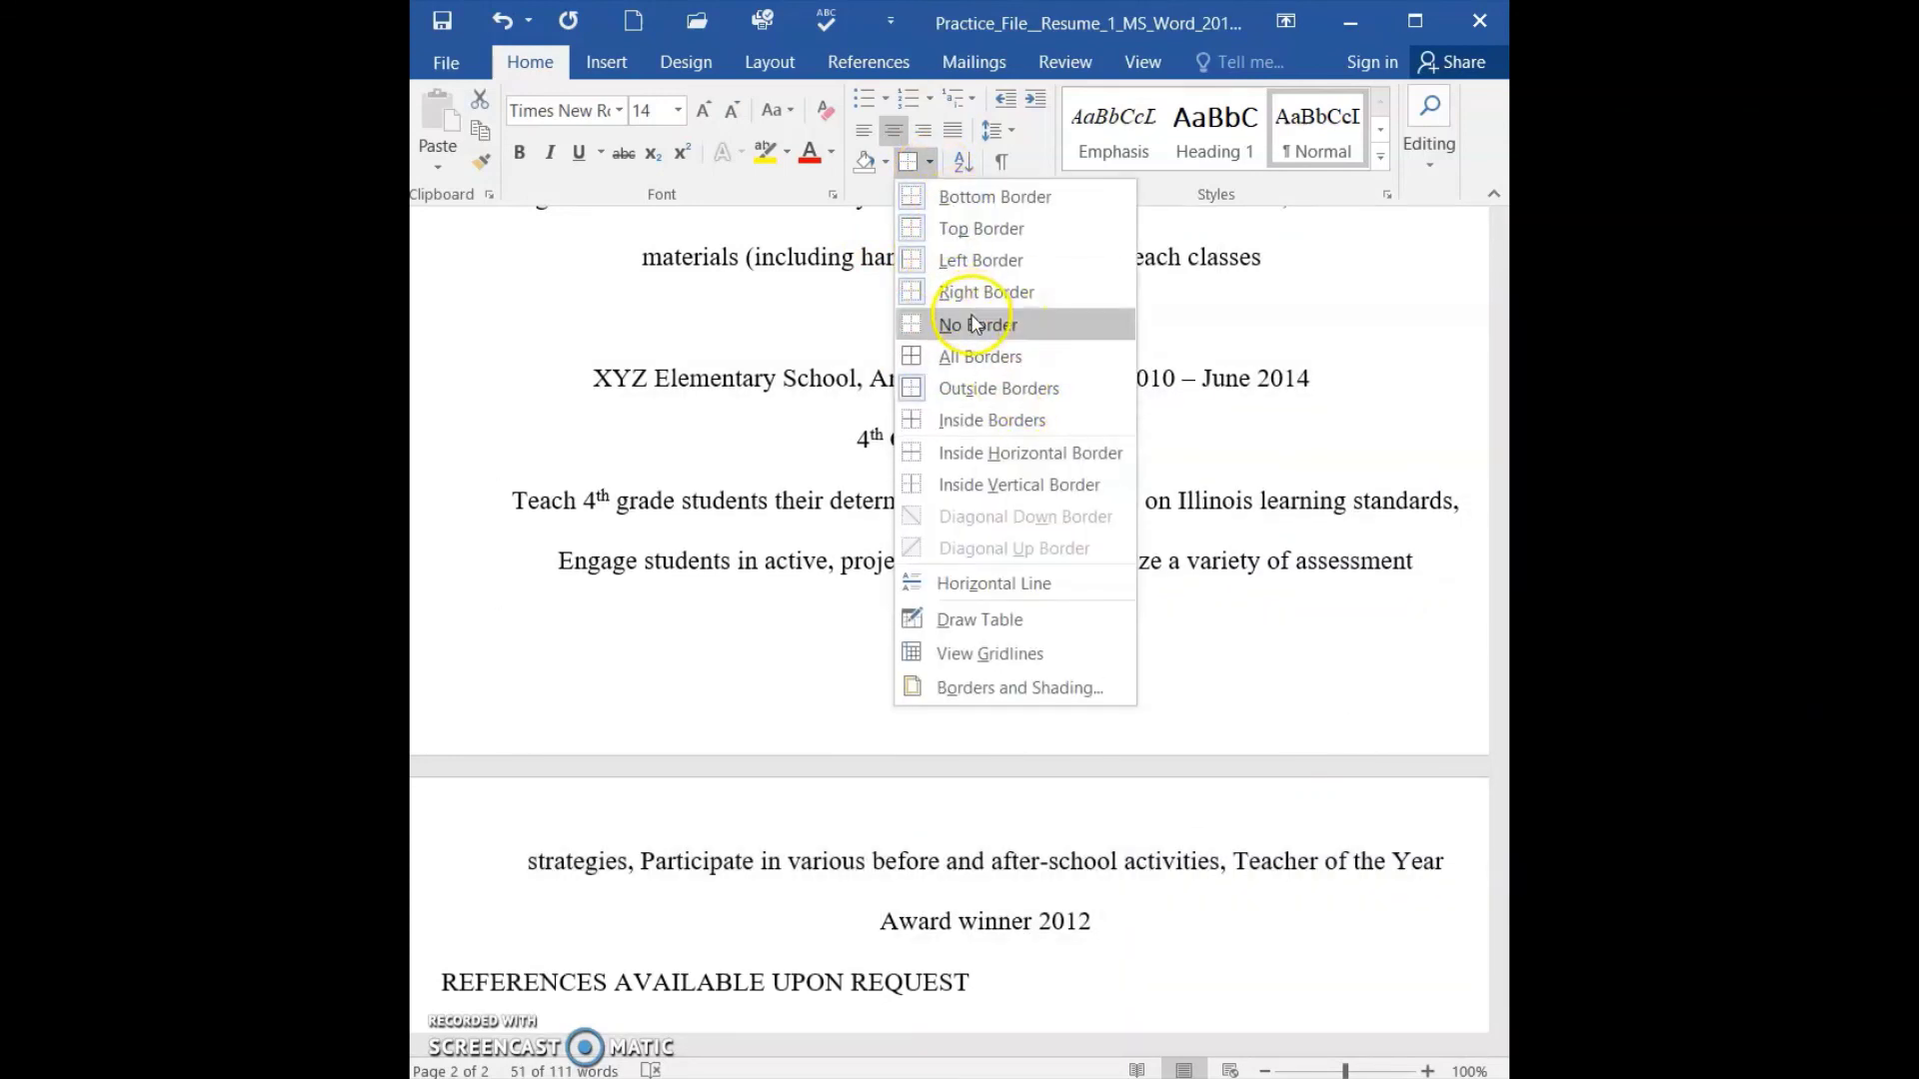
left_click(1063, 321)
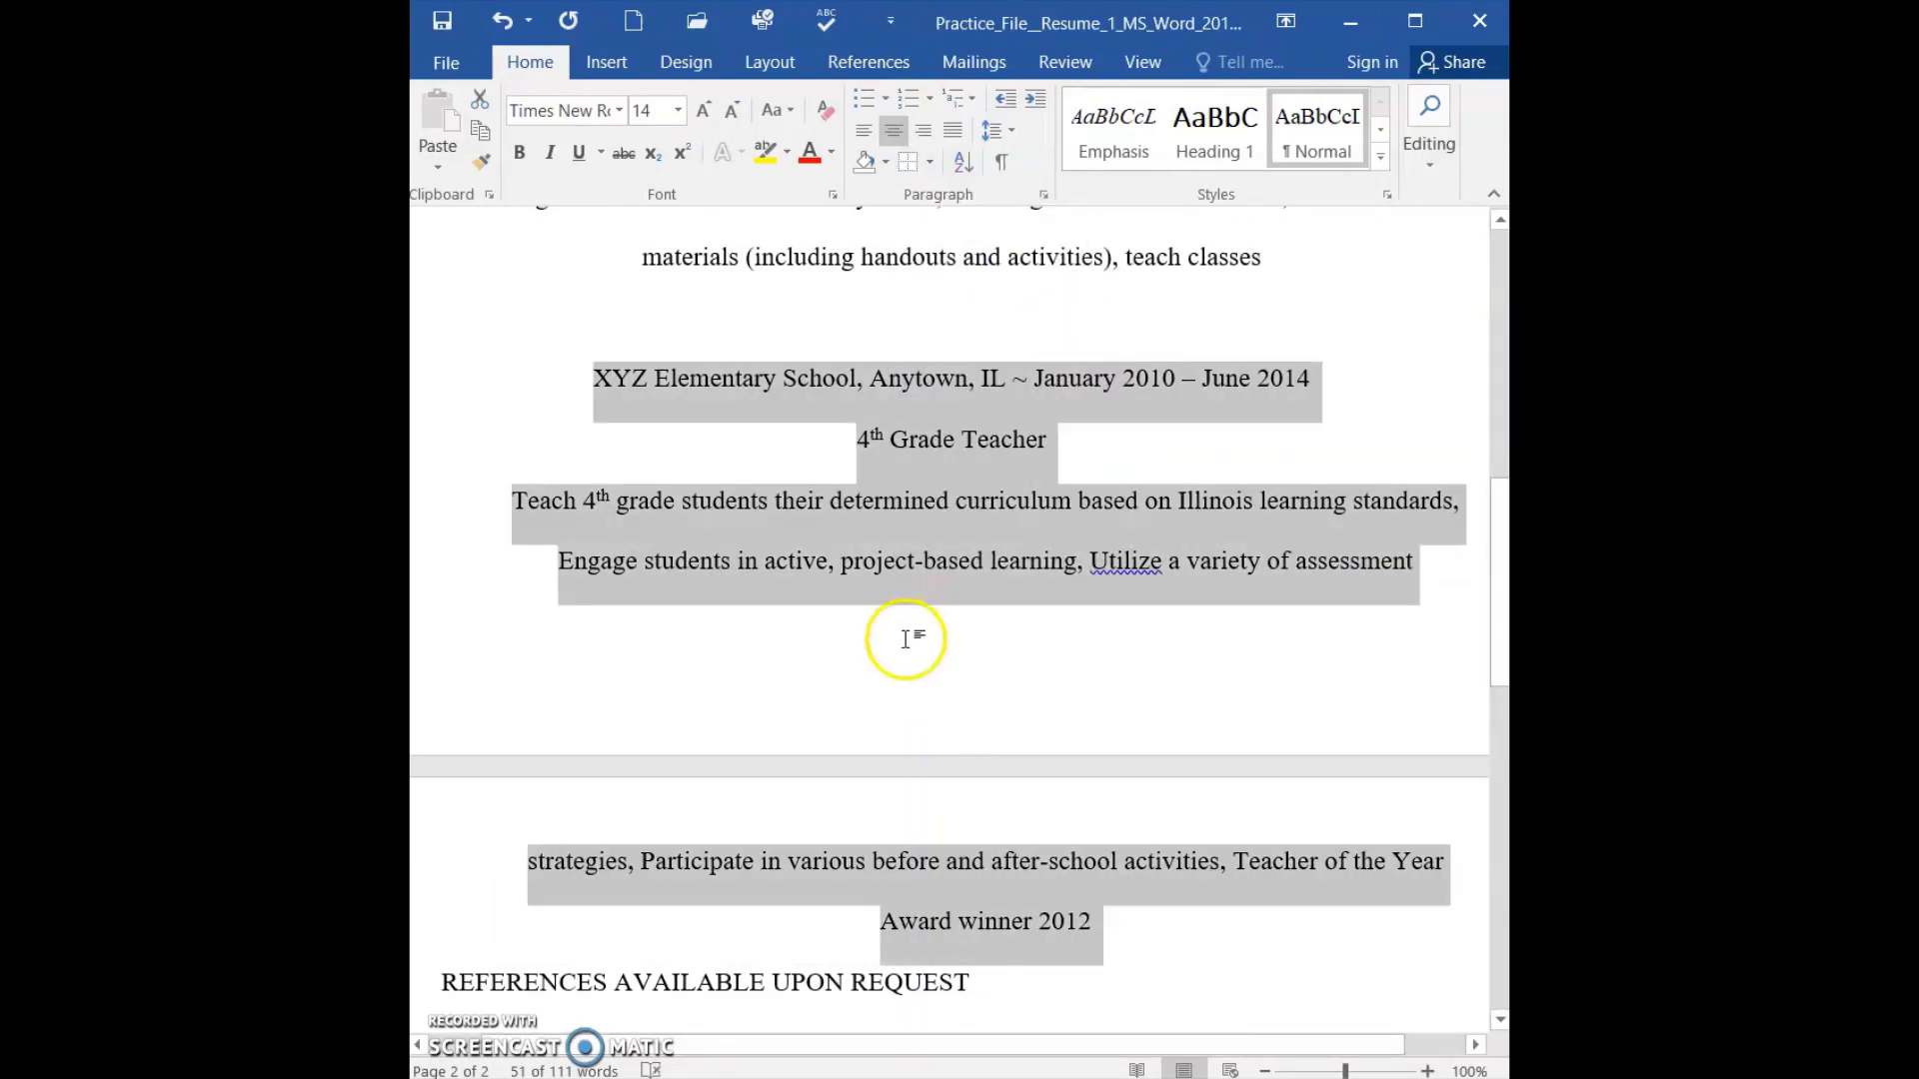
left_click(905, 639)
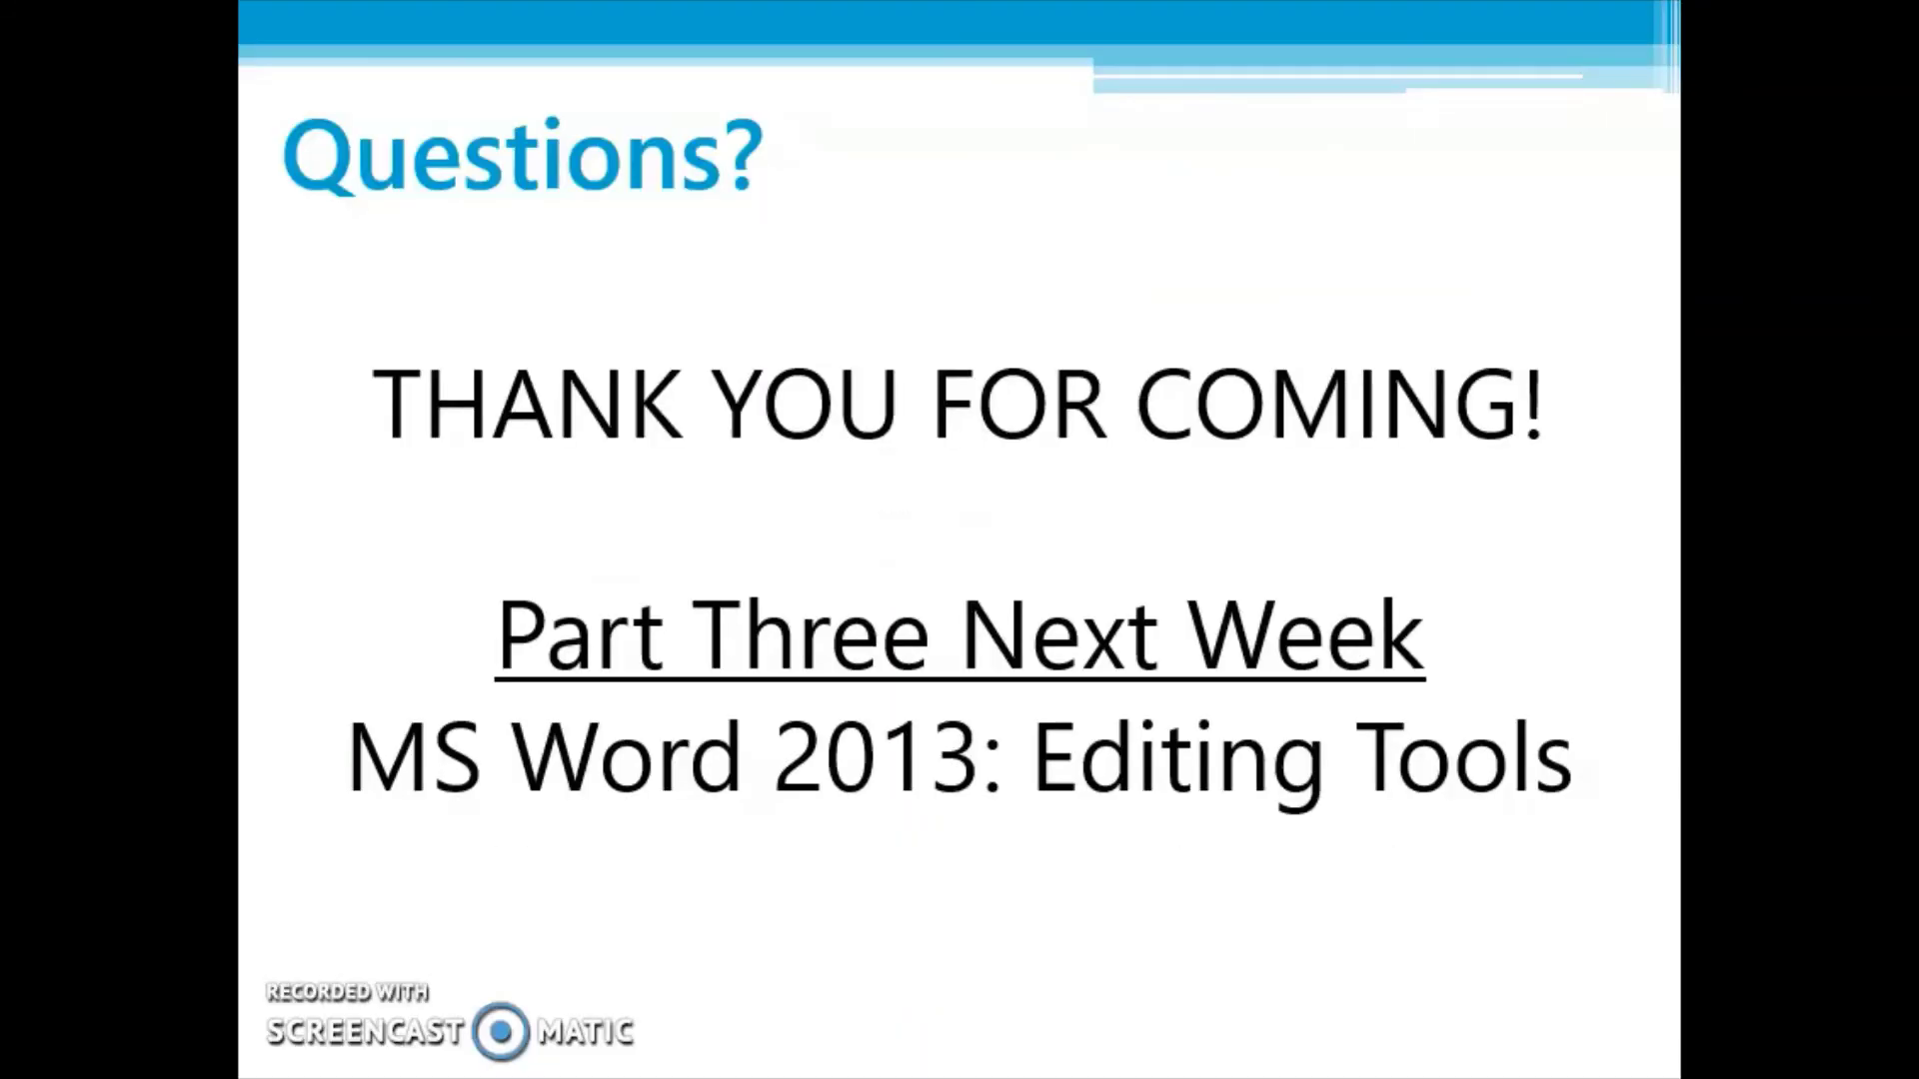